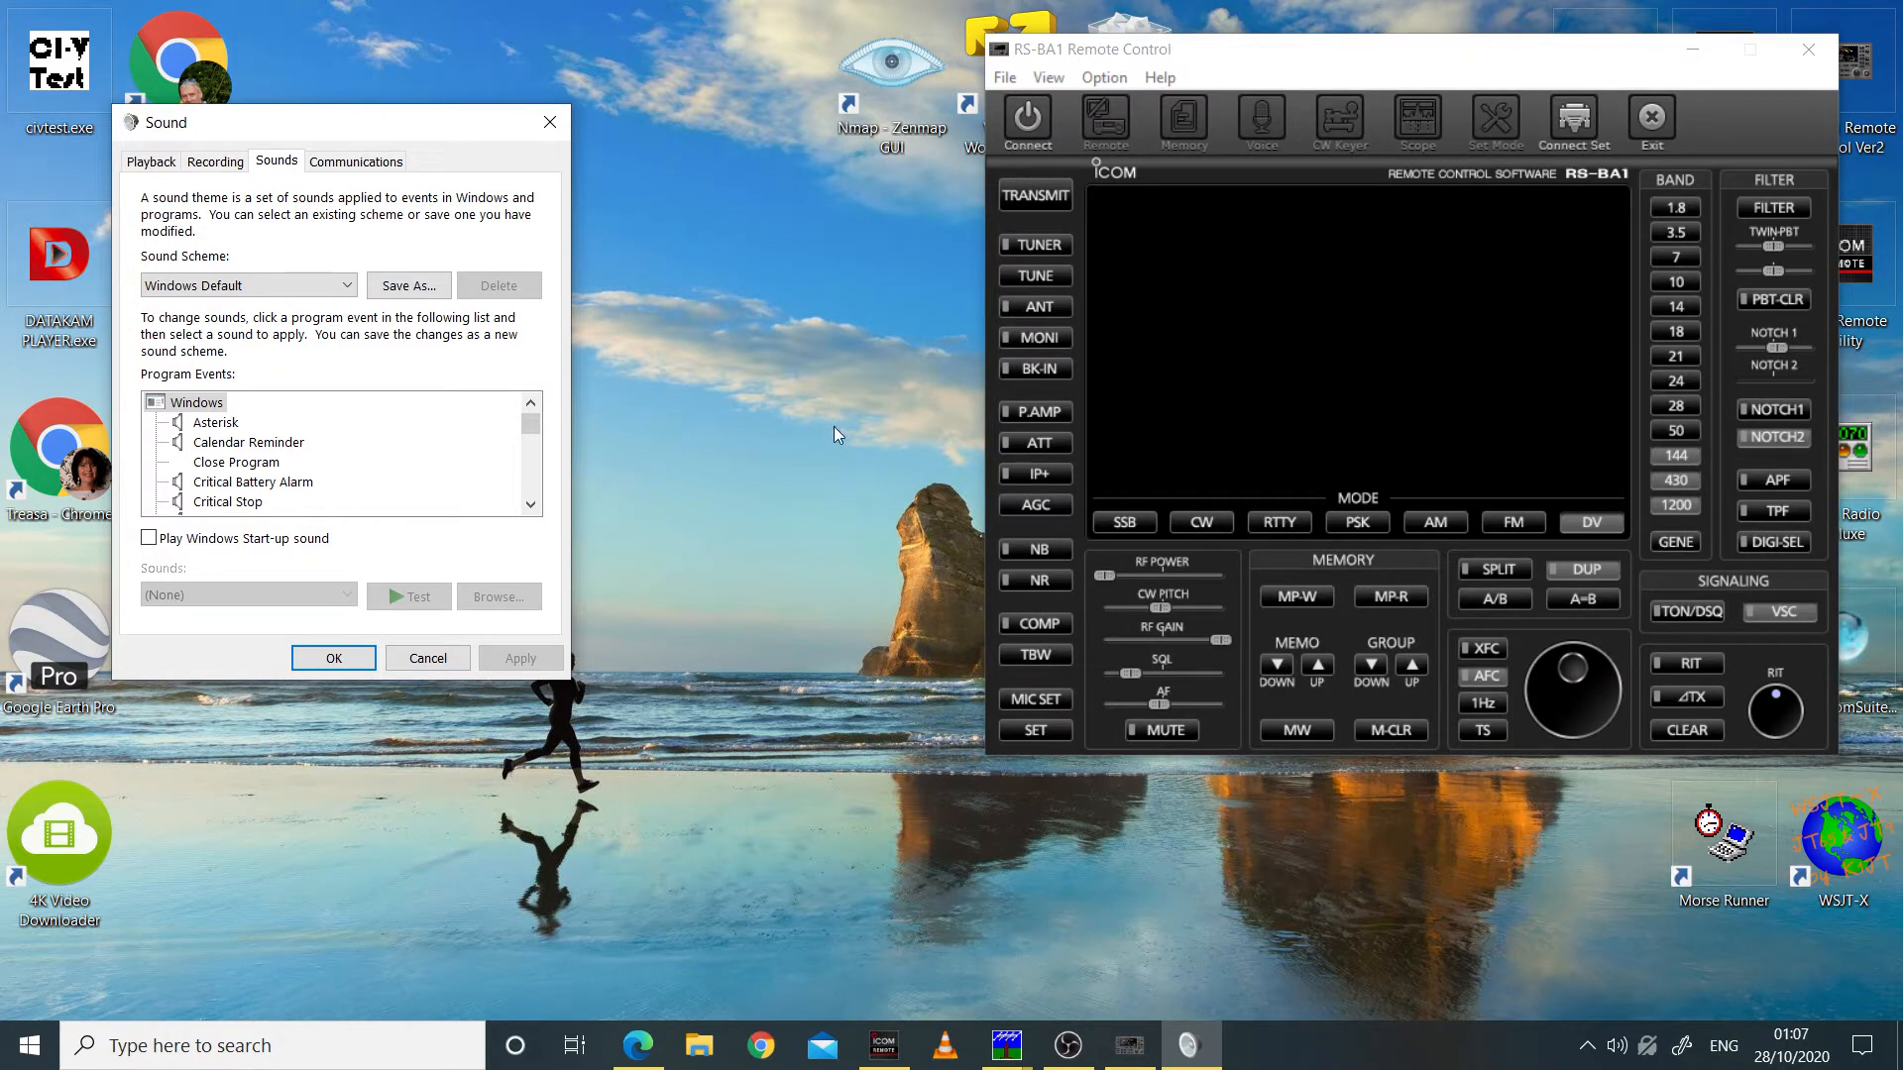
# Step: Minimize the RS-BA1 Remote Control window and place the Sound dialog near the middle of the desktop
pyautogui.click(1280, 63)
pyautogui.moveTo(1280, 63); pyautogui.dragTo(1218, 62)
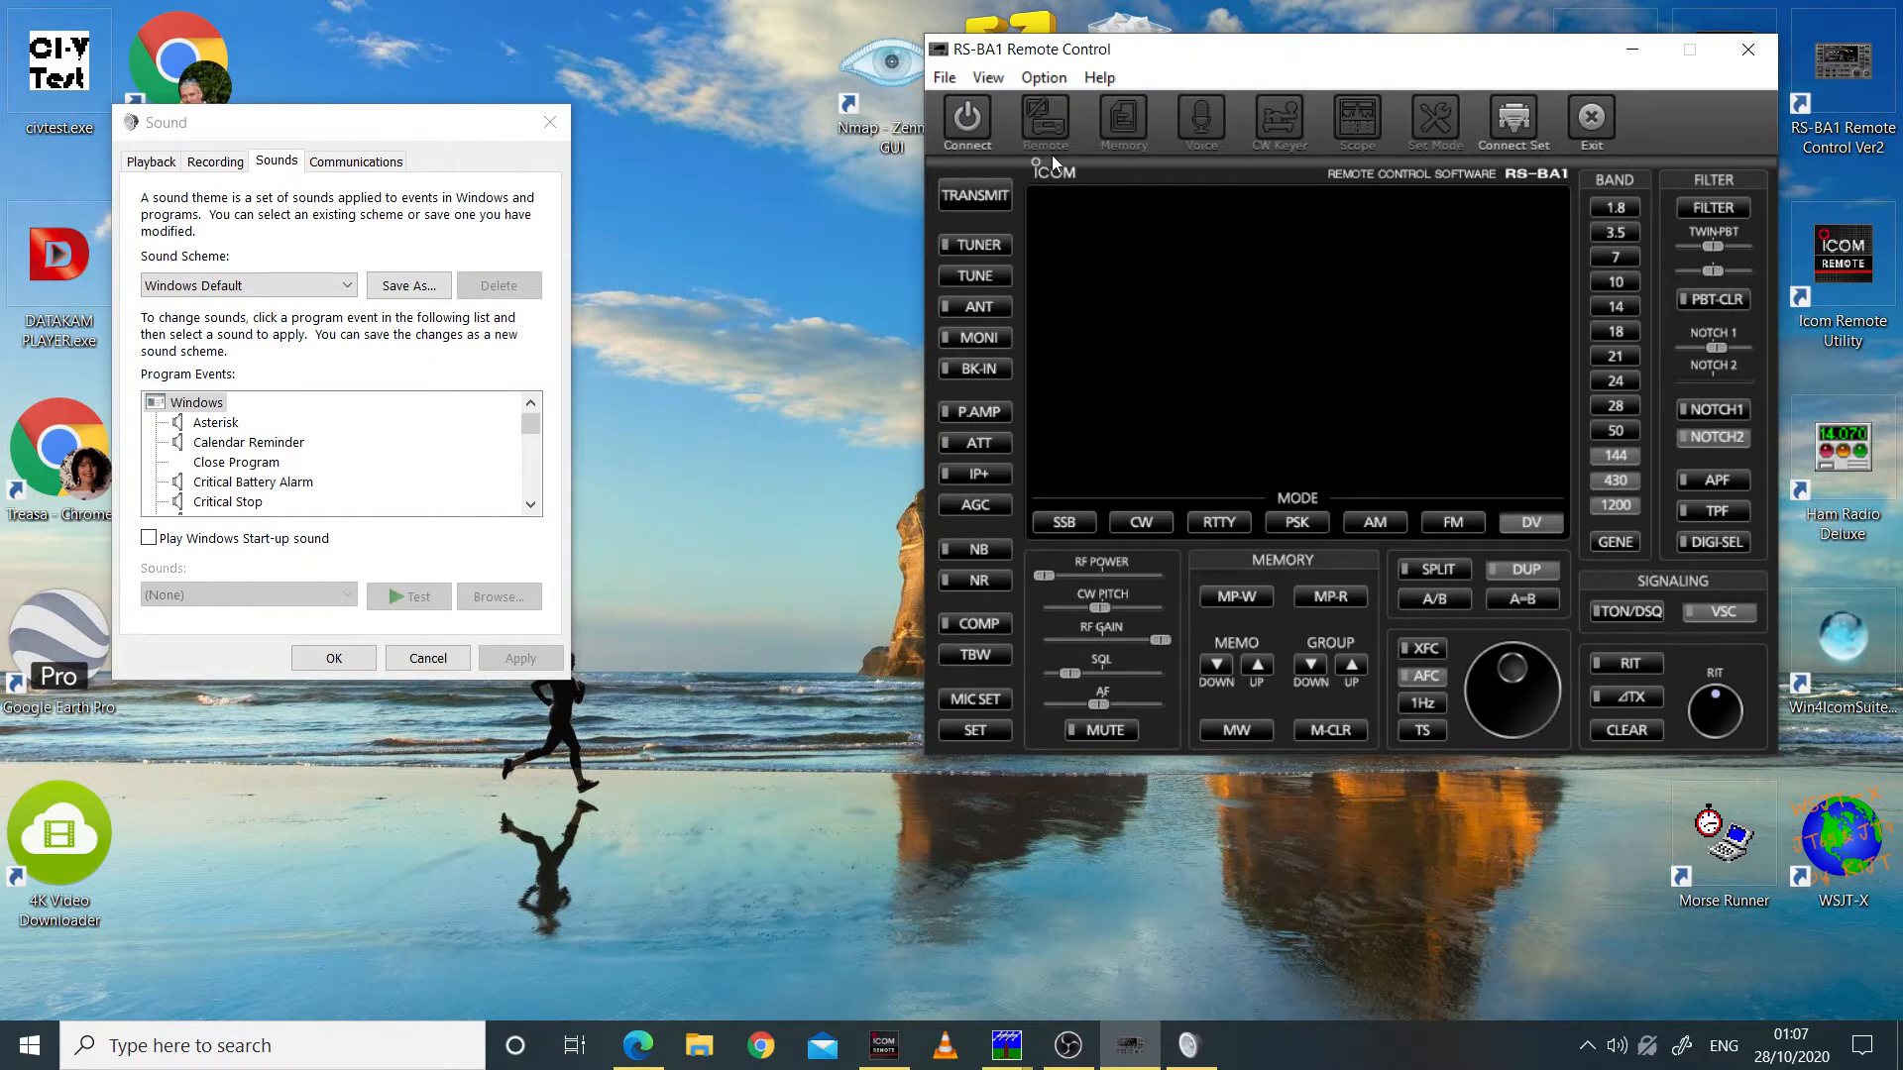
pyautogui.moveTo(1243, 63); pyautogui.dragTo(1260, 44)
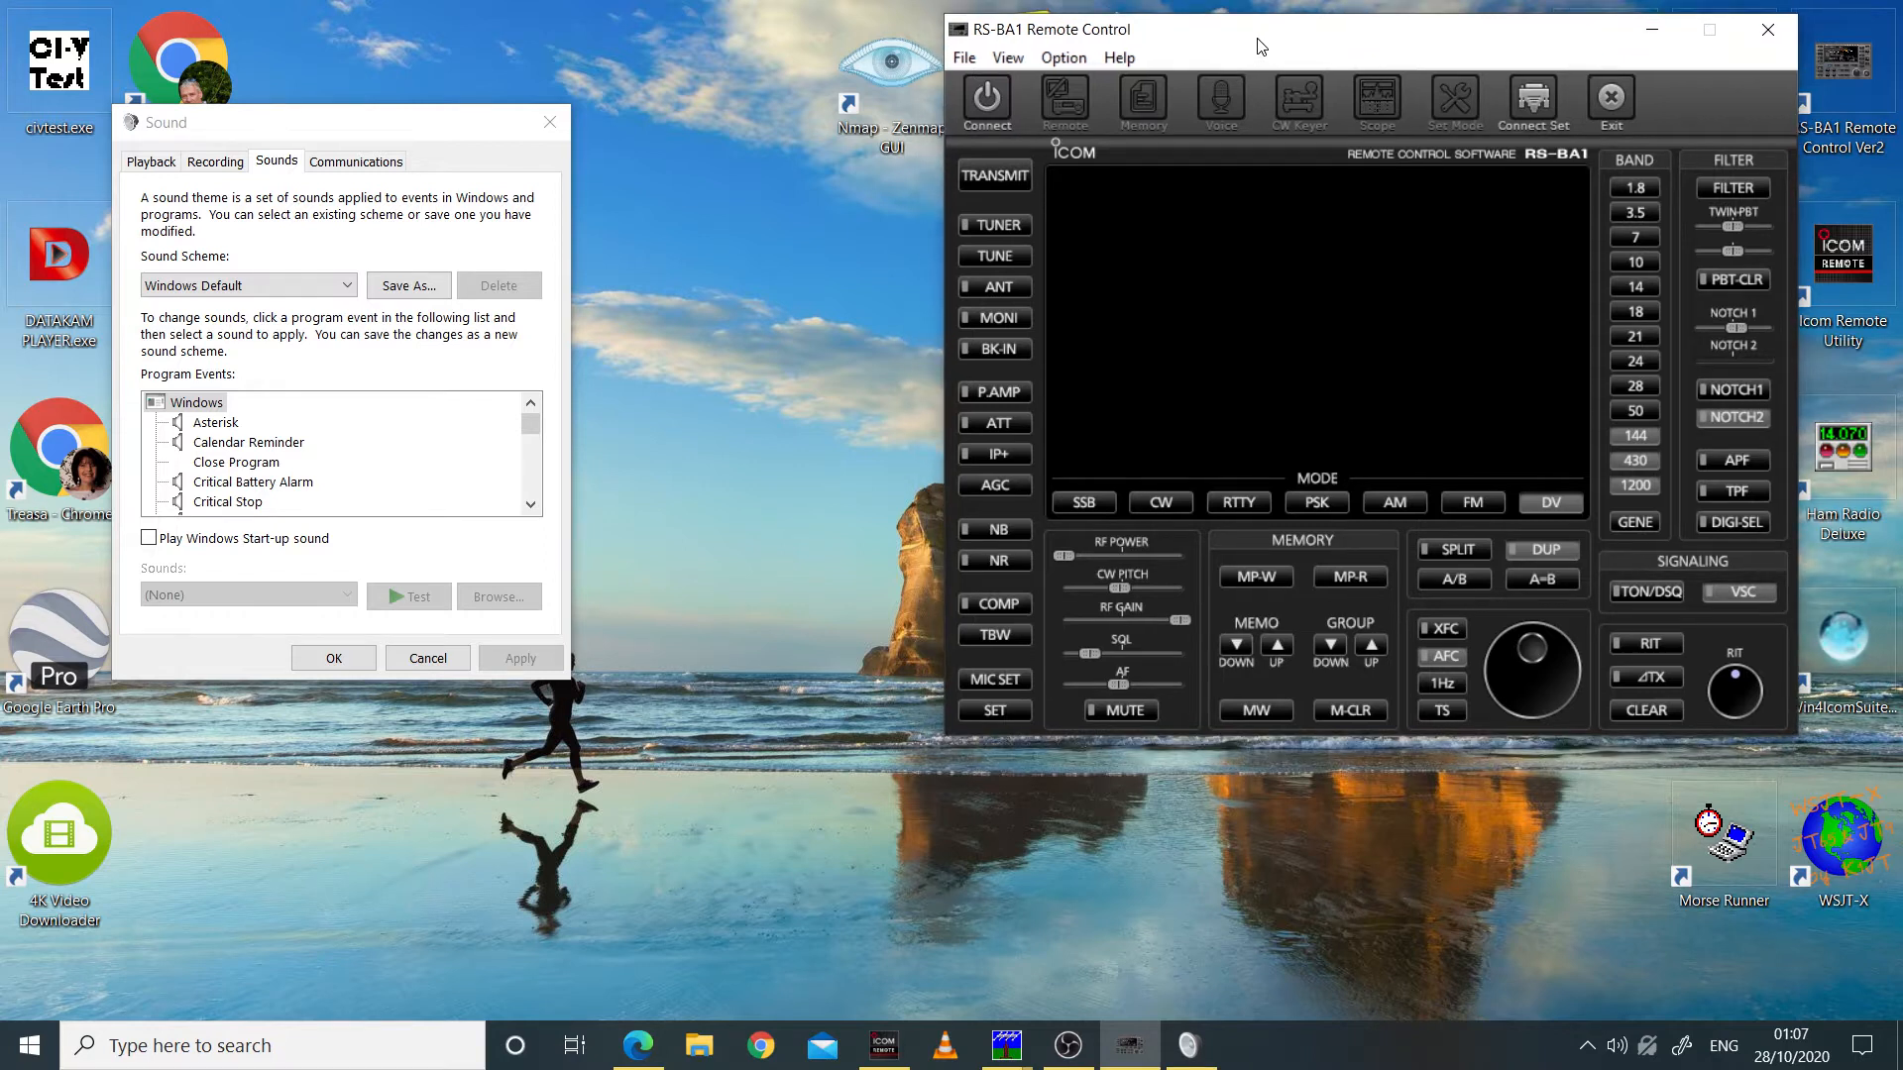
pyautogui.click(1653, 32)
pyautogui.moveTo(306, 123); pyautogui.dragTo(965, 236)
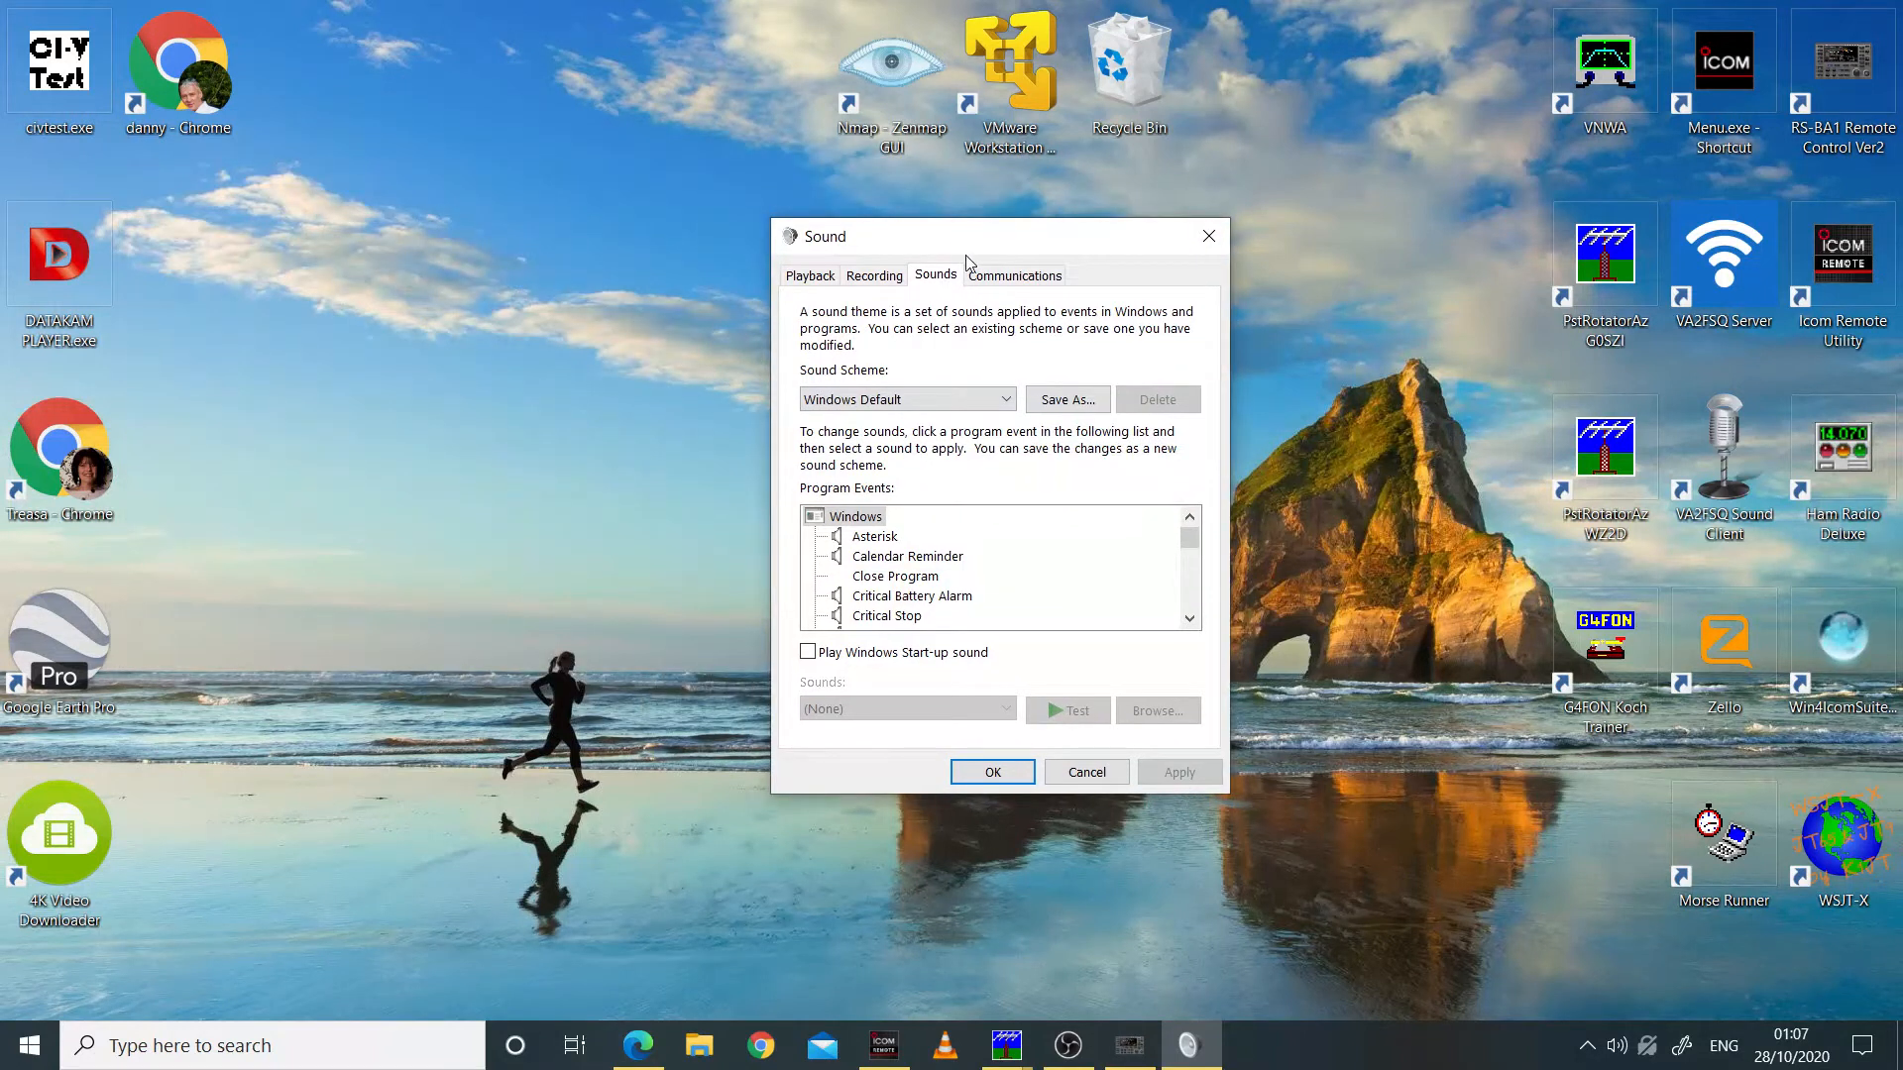
pyautogui.rightClick(1614, 1048)
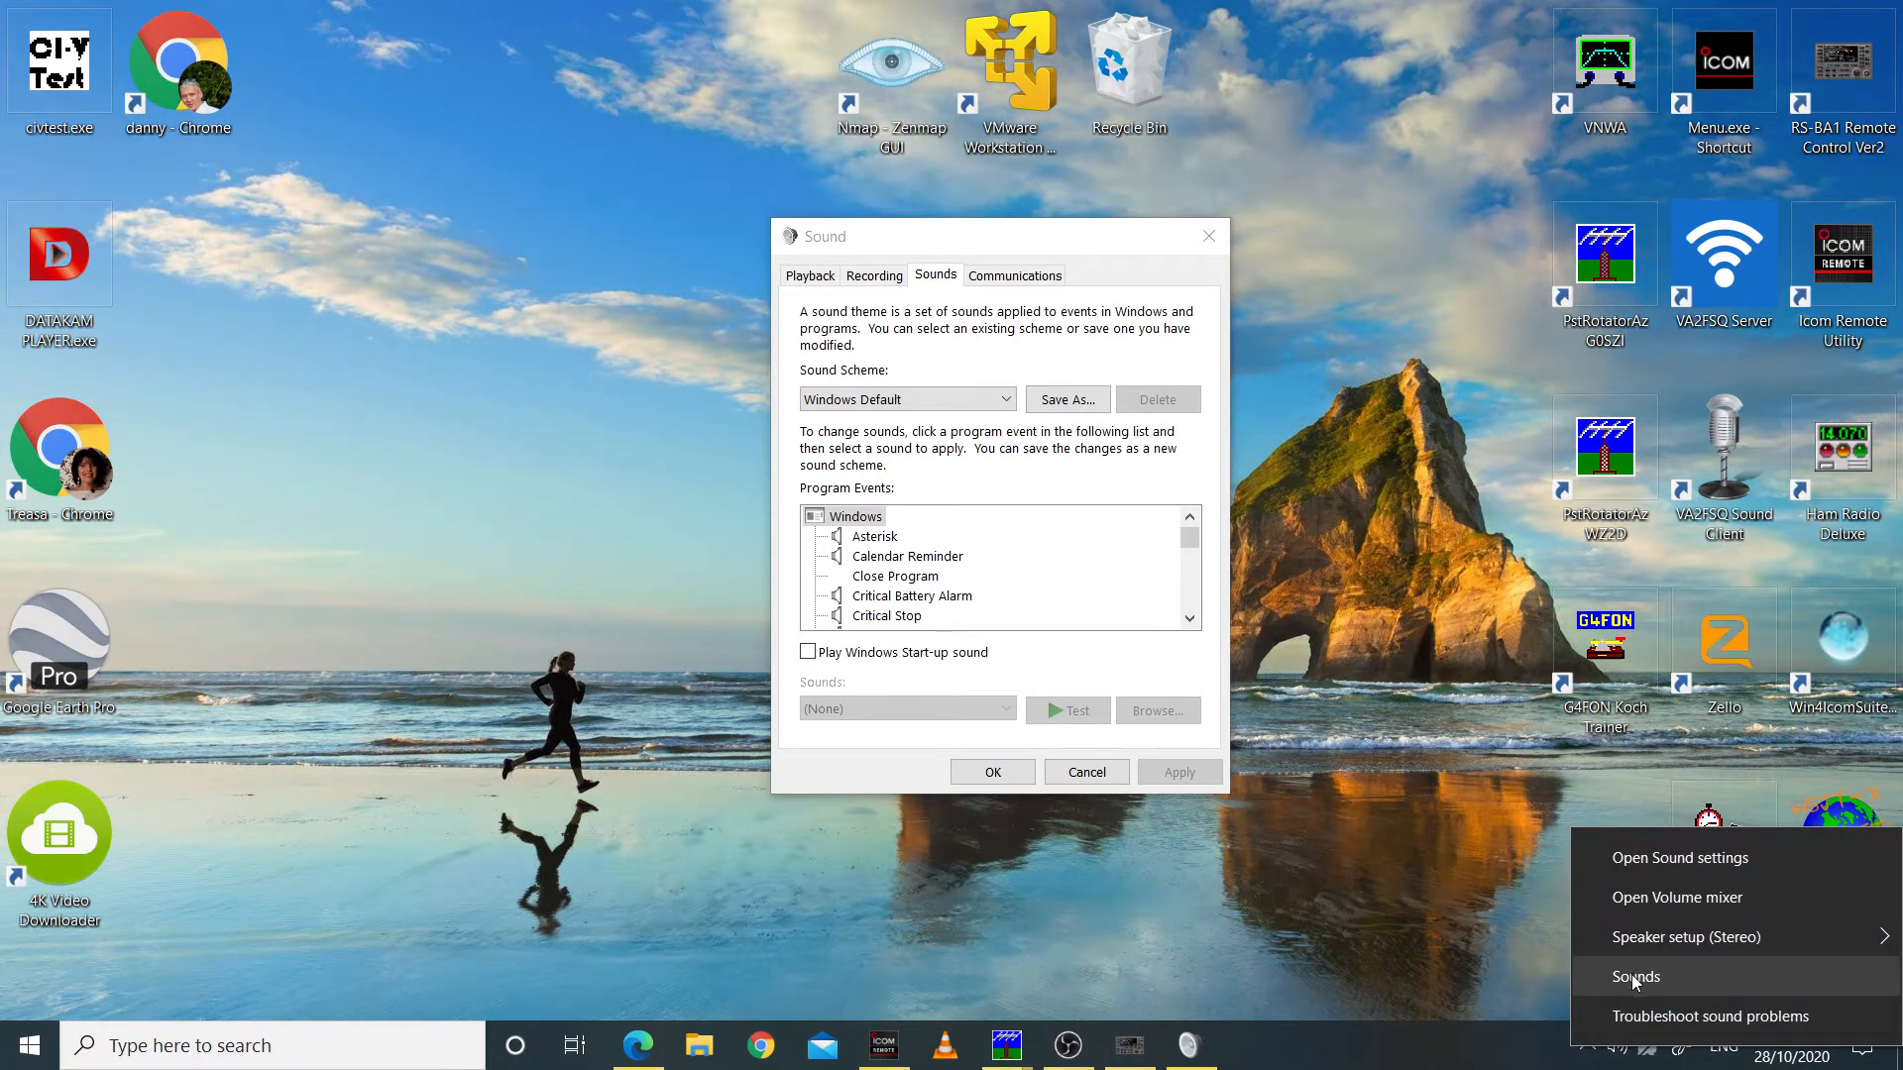
pyautogui.click(1288, 1003)
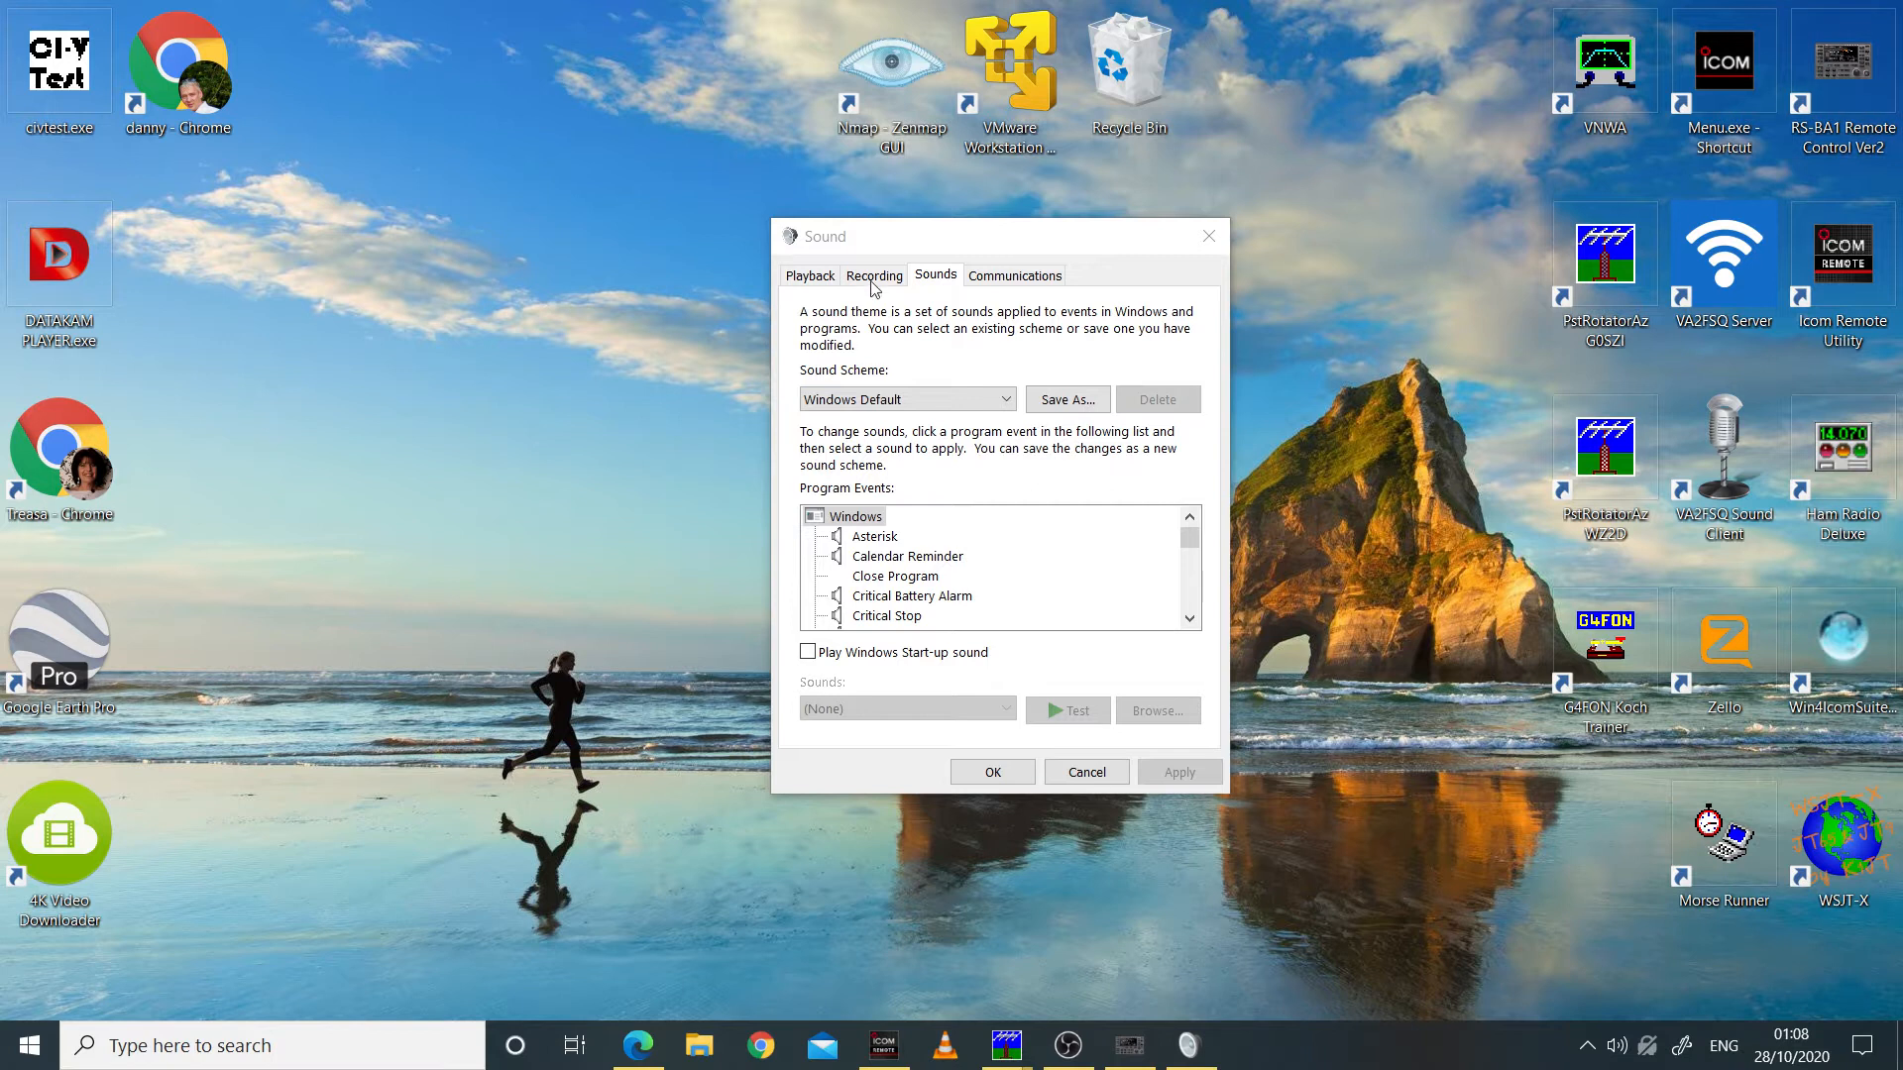
pyautogui.moveTo(942, 236); pyautogui.dragTo(900, 208)
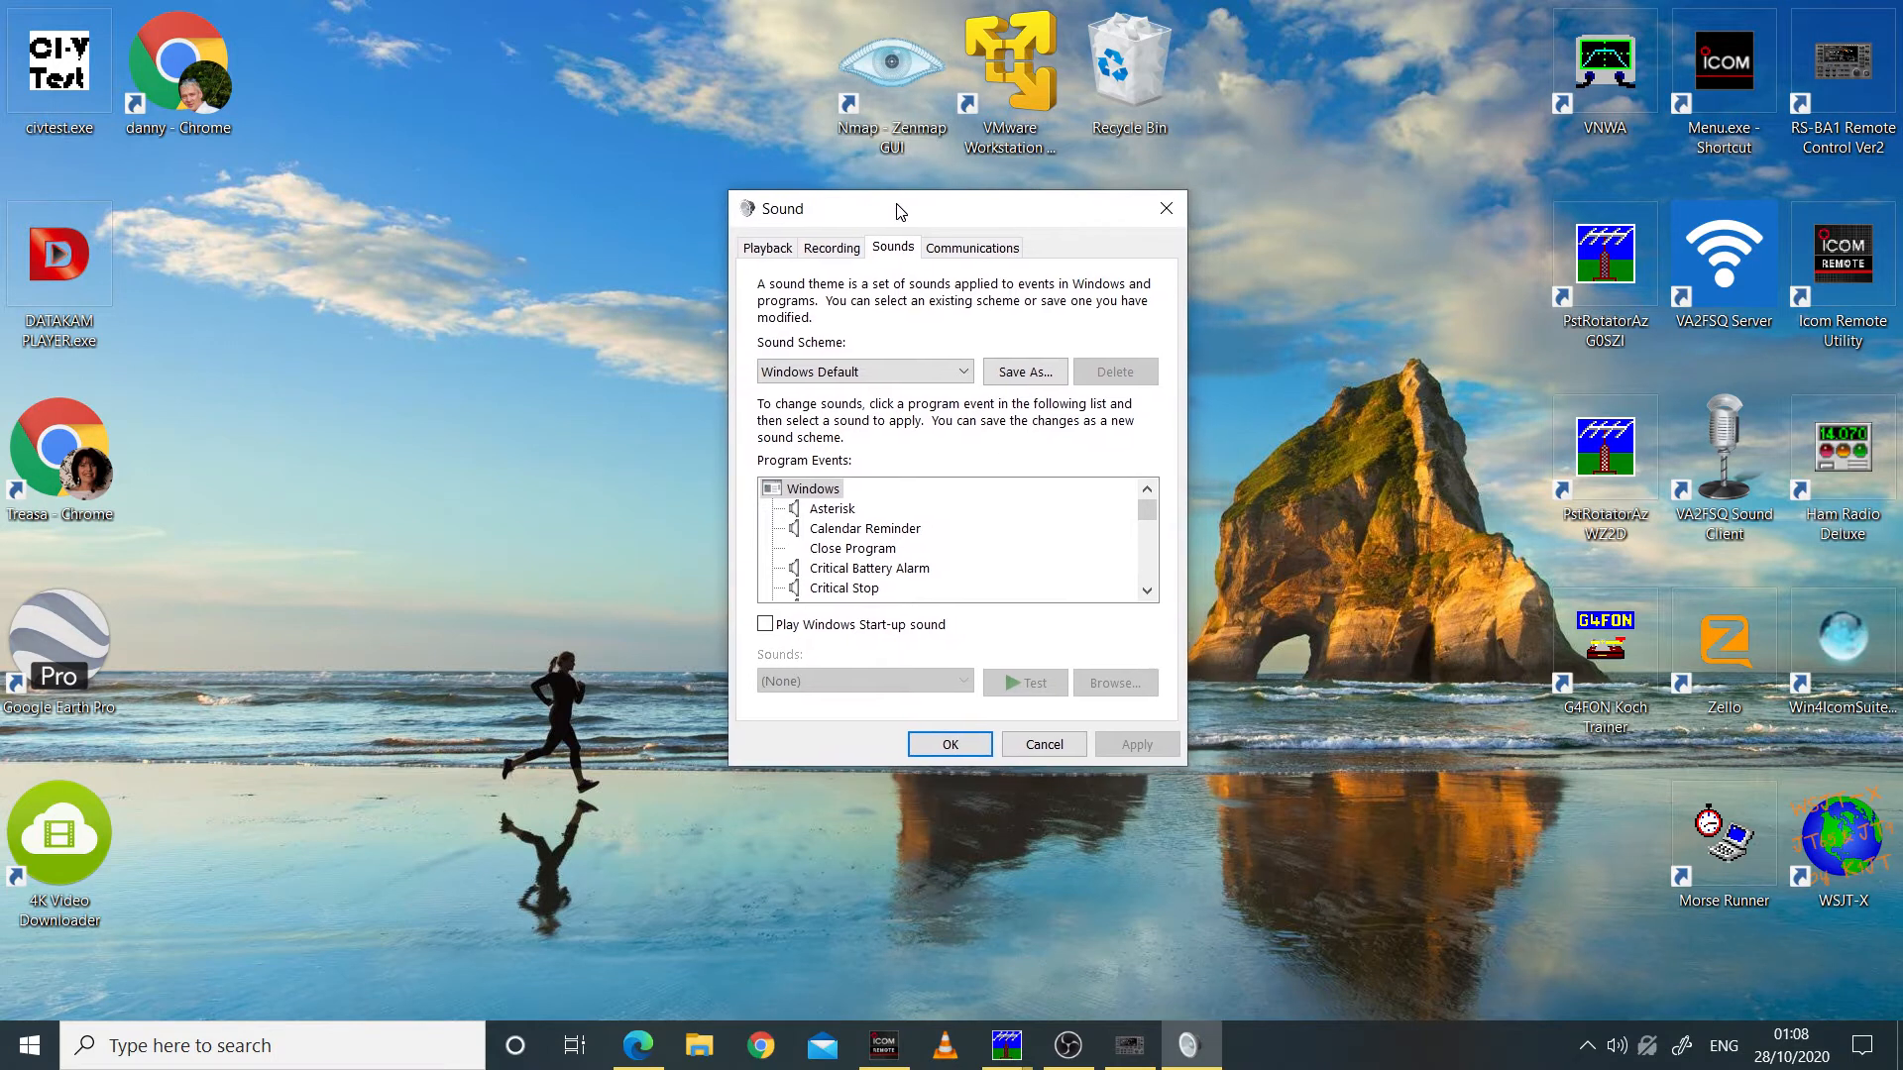
# Step: Locate the USB Audio CODEC Speakers among the playback devices and the USB Audio CODEC Microphone among the recording devices
pyautogui.click(768, 251)
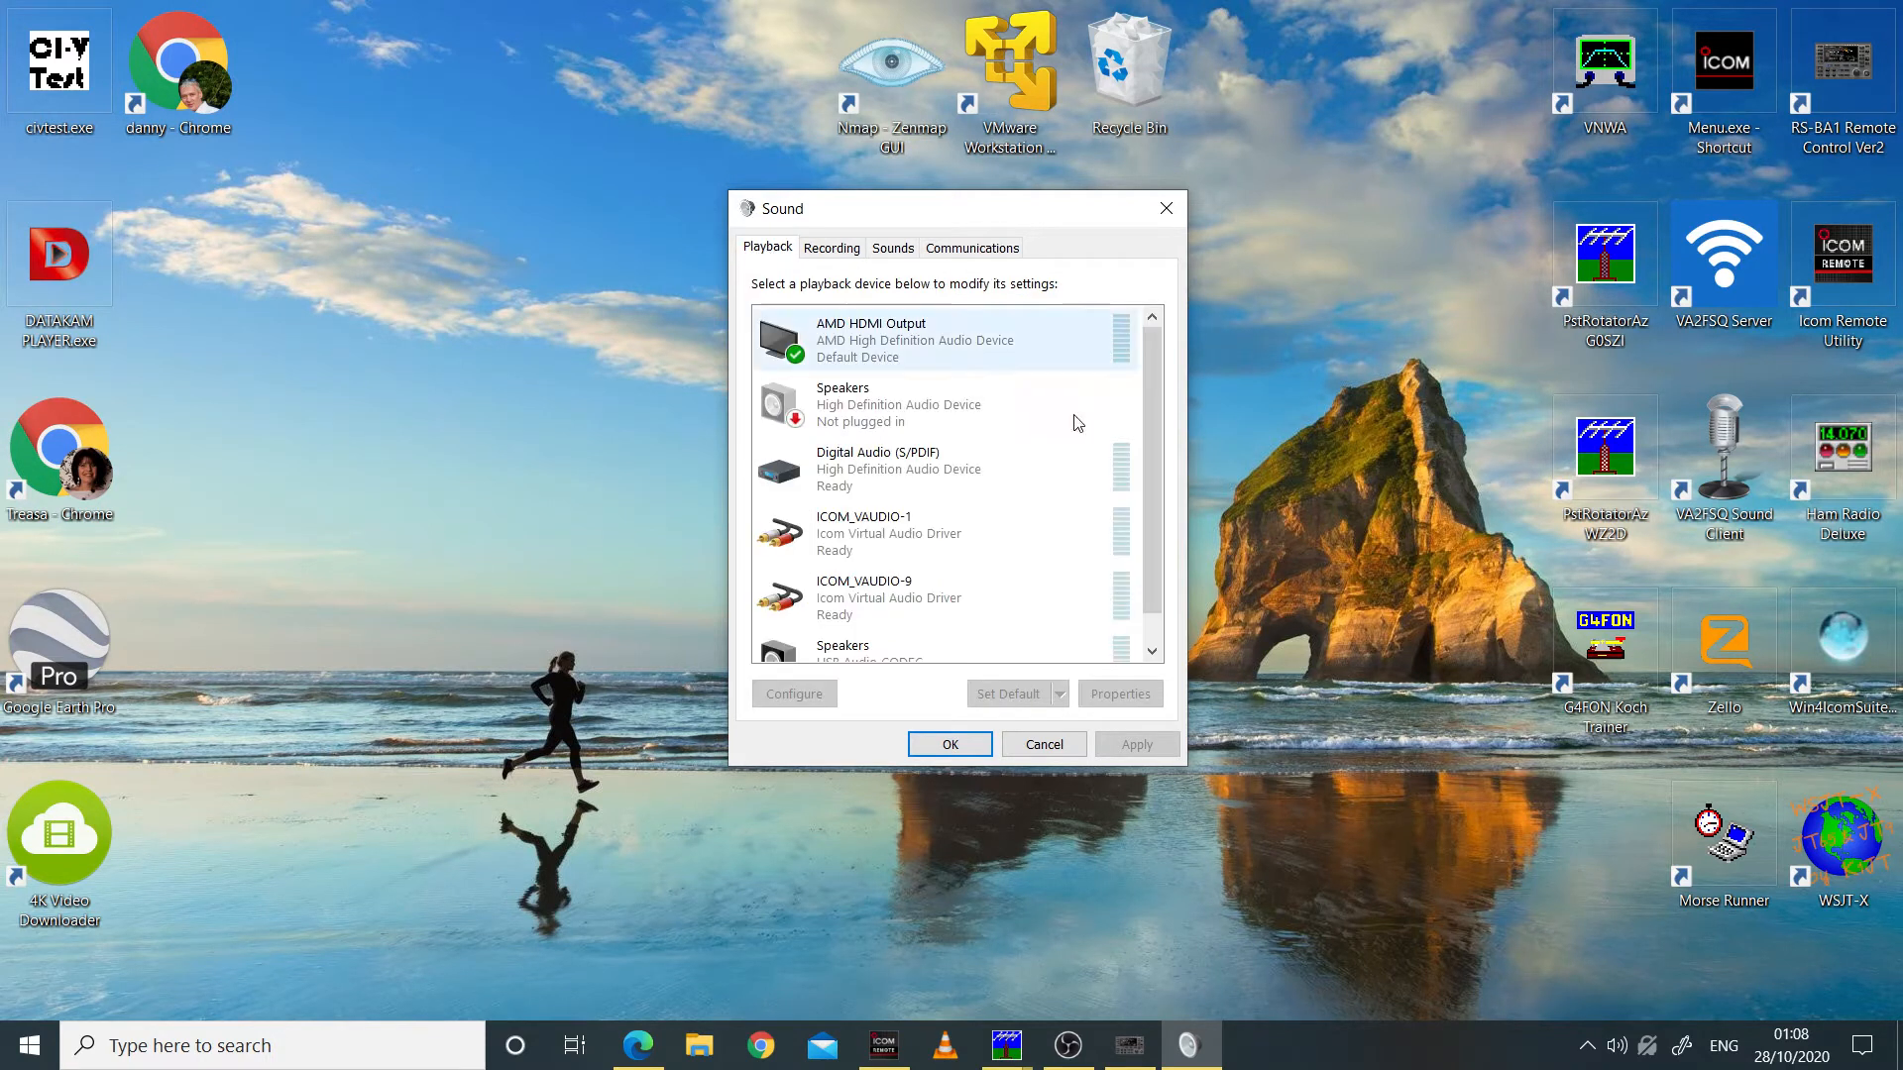
pyautogui.moveTo(1151, 389); pyautogui.dragTo(1168, 446)
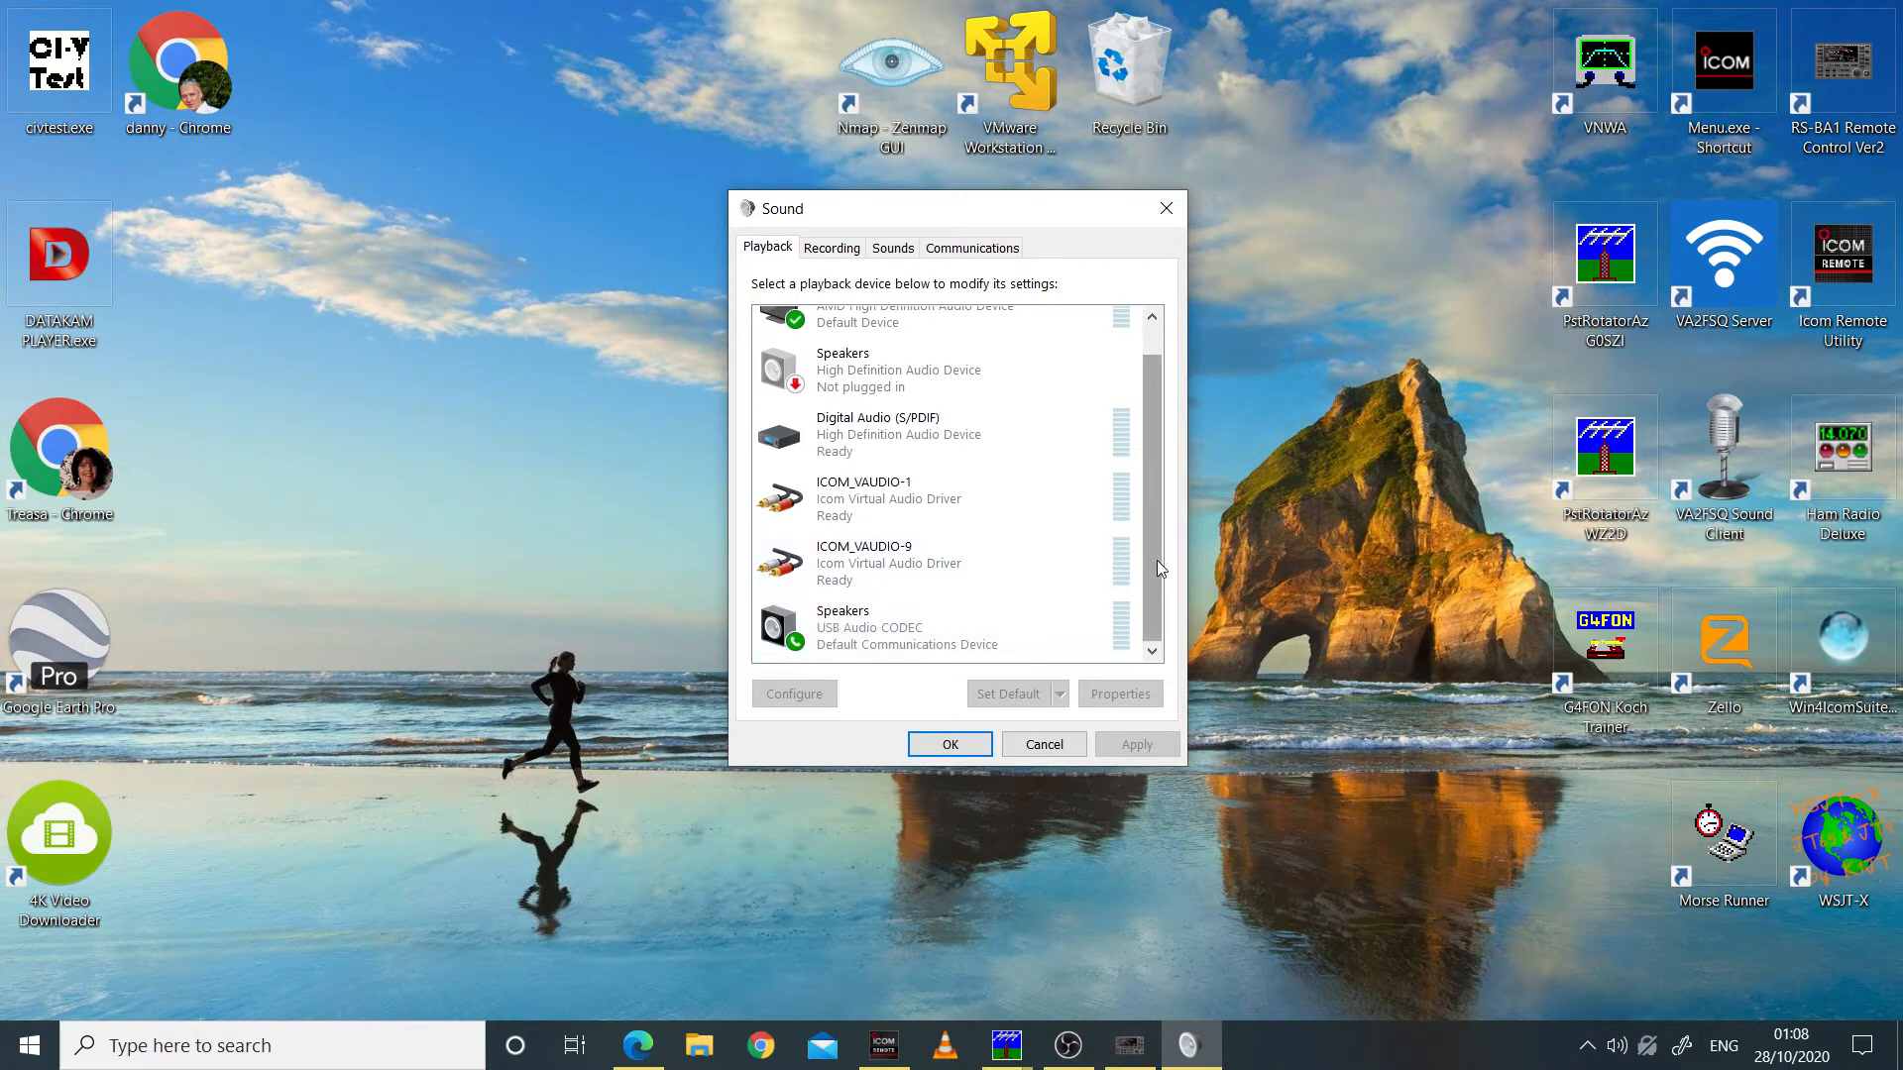
pyautogui.click(910, 632)
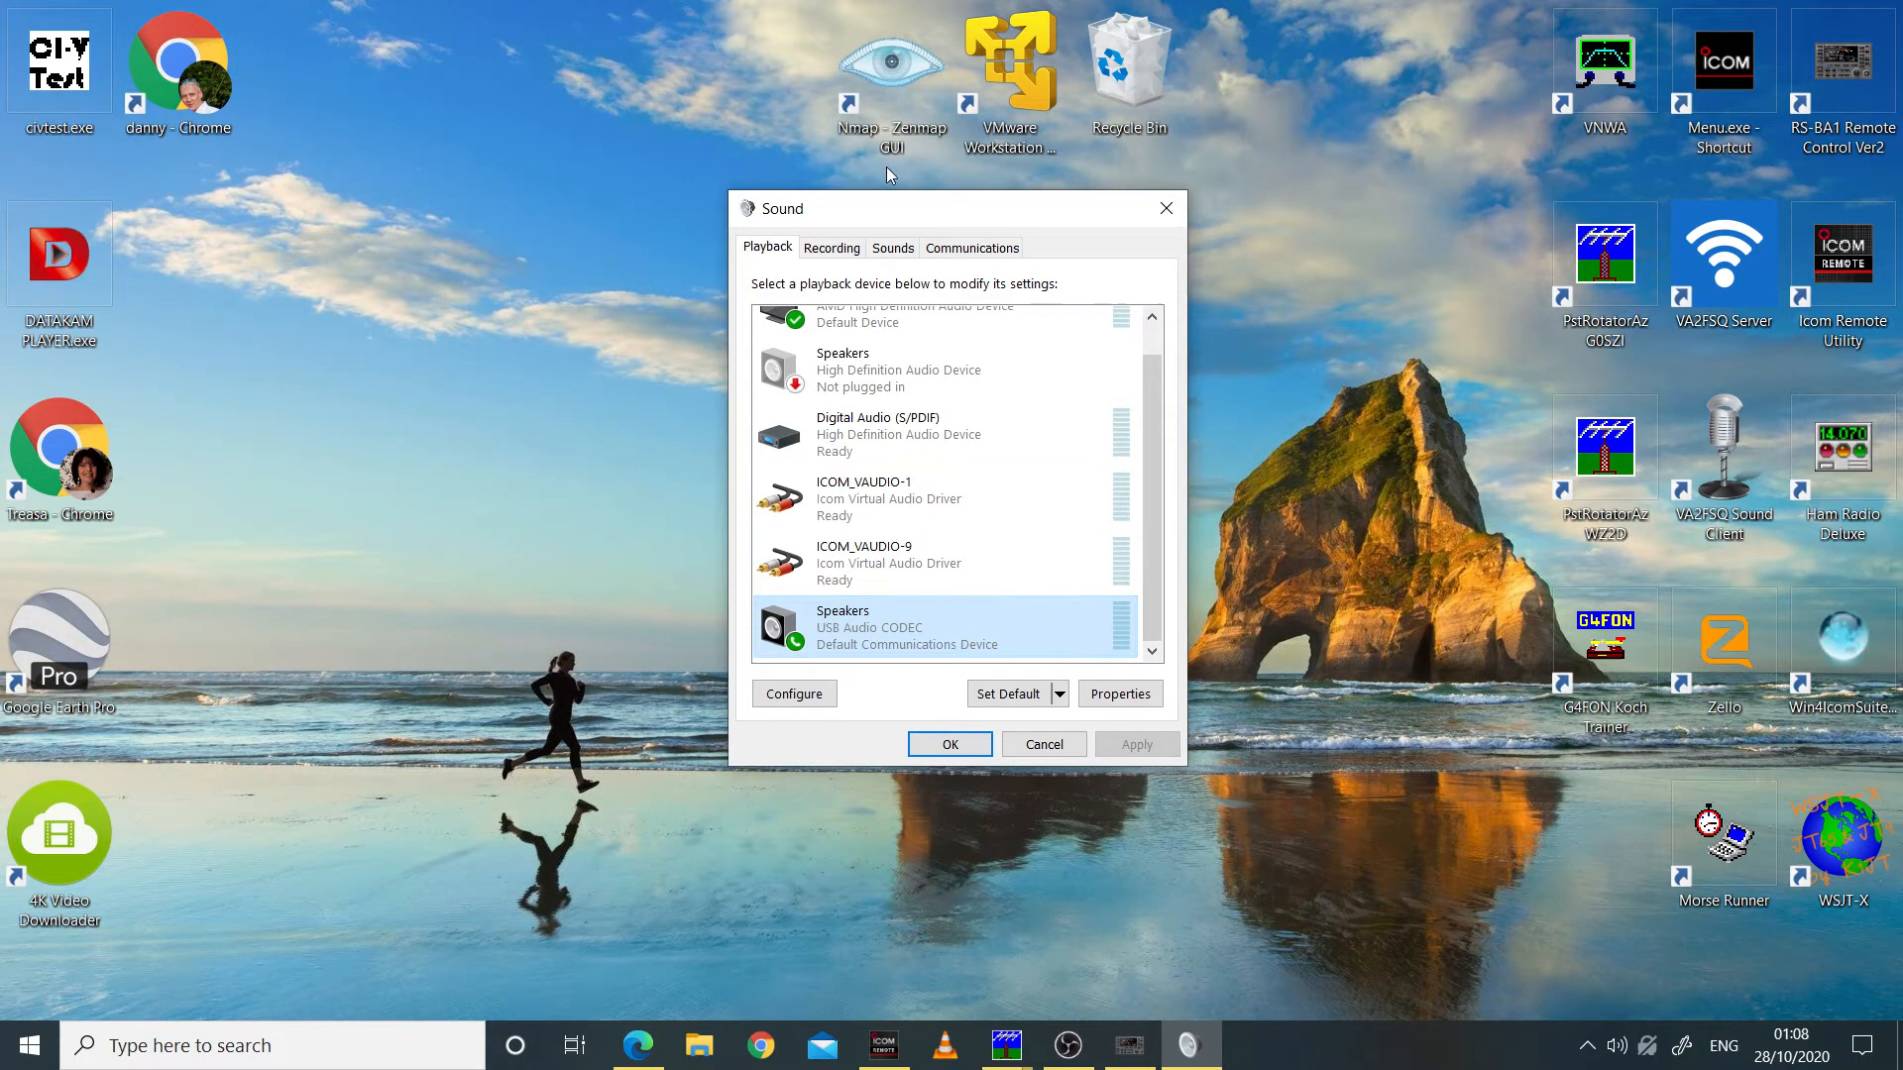
pyautogui.click(838, 253)
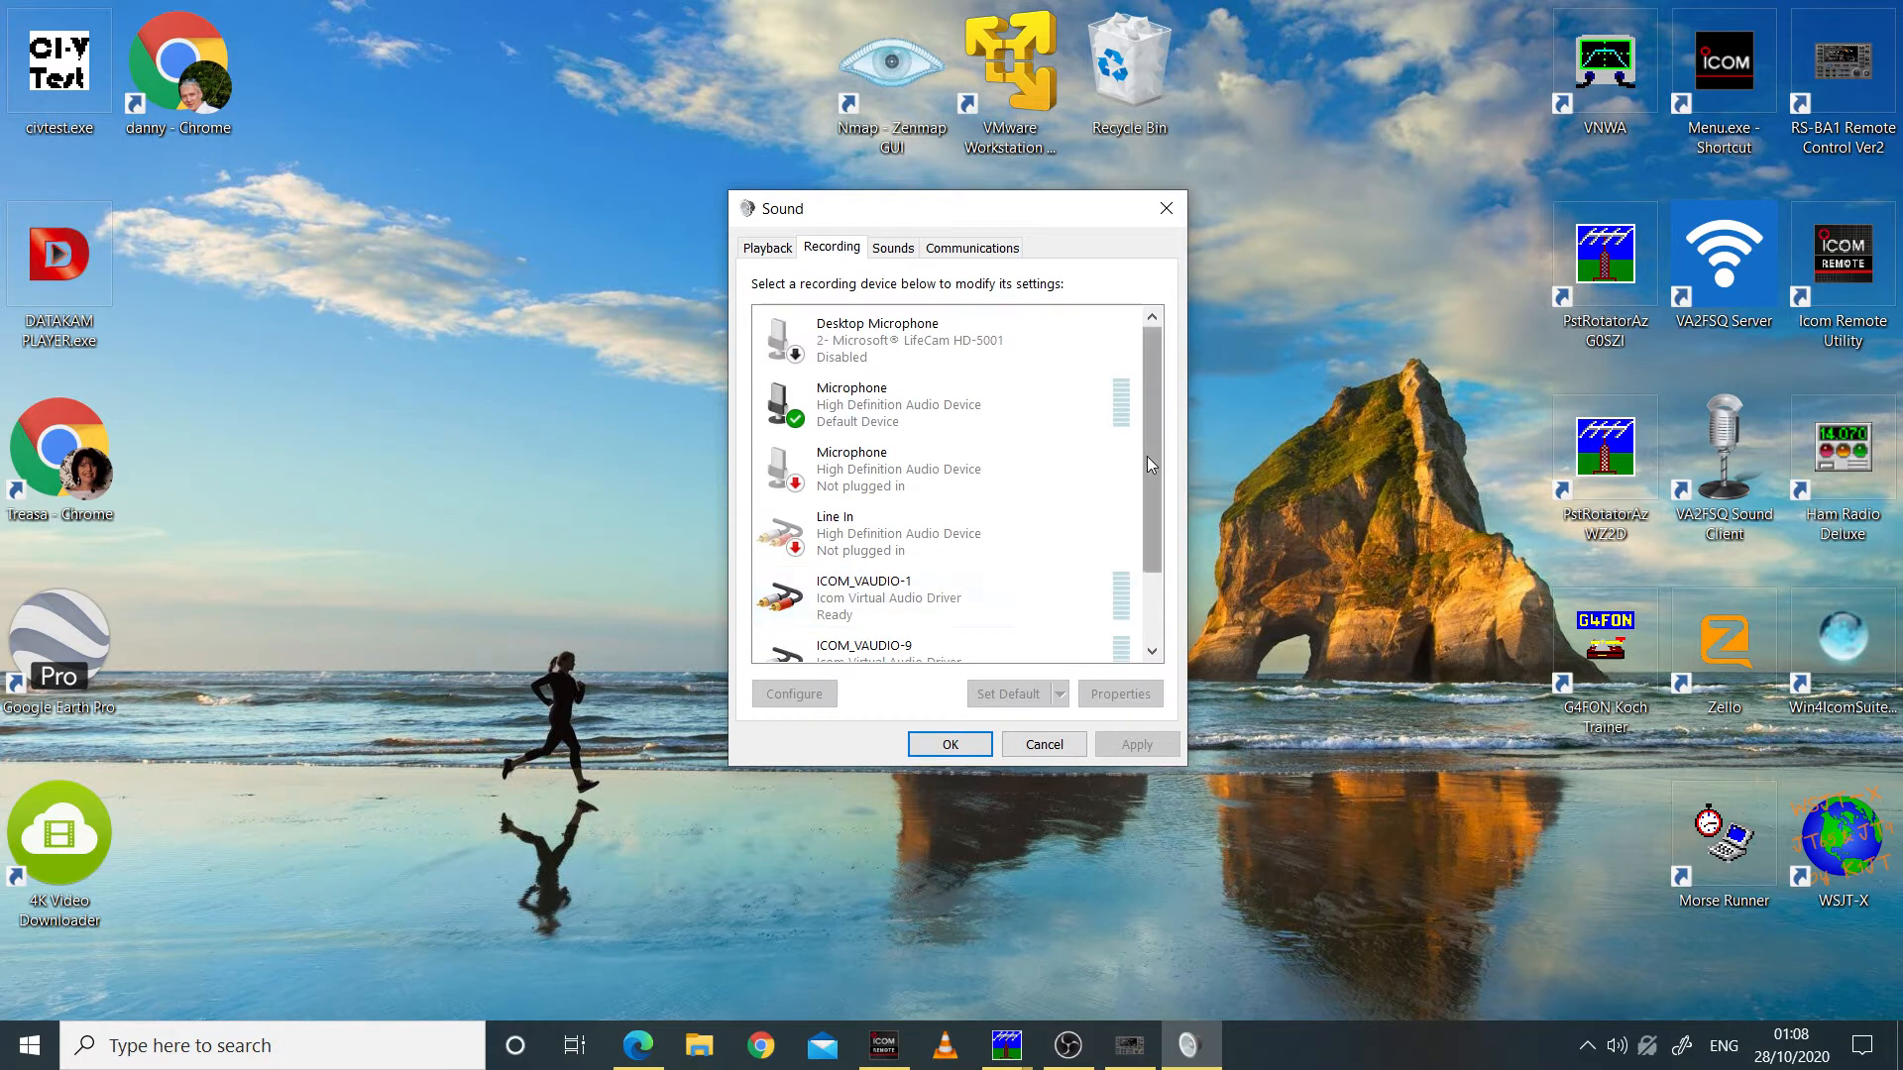
pyautogui.scroll(-2, 1149, 456)
pyautogui.click(892, 639)
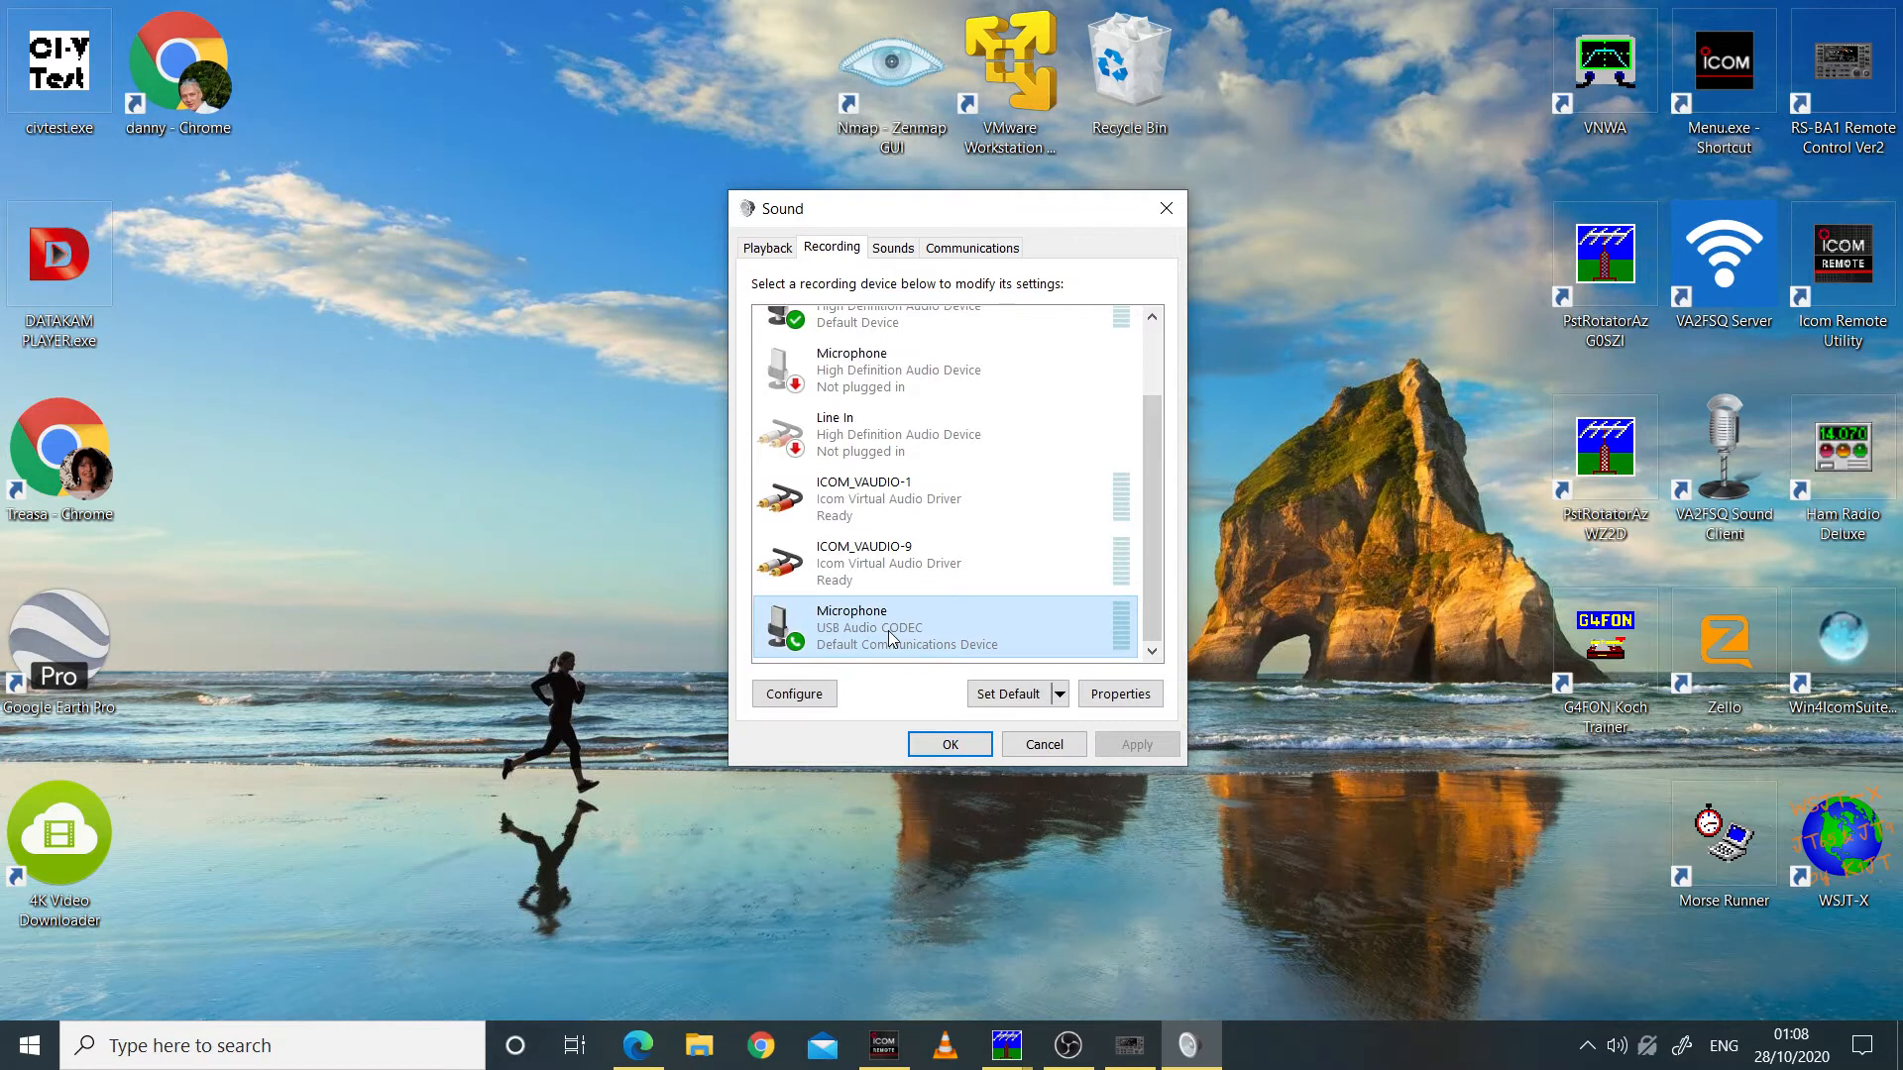
# Step: Review the playback devices again and reselect the USB Audio CODEC Microphone among the recording devices
pyautogui.click(778, 250)
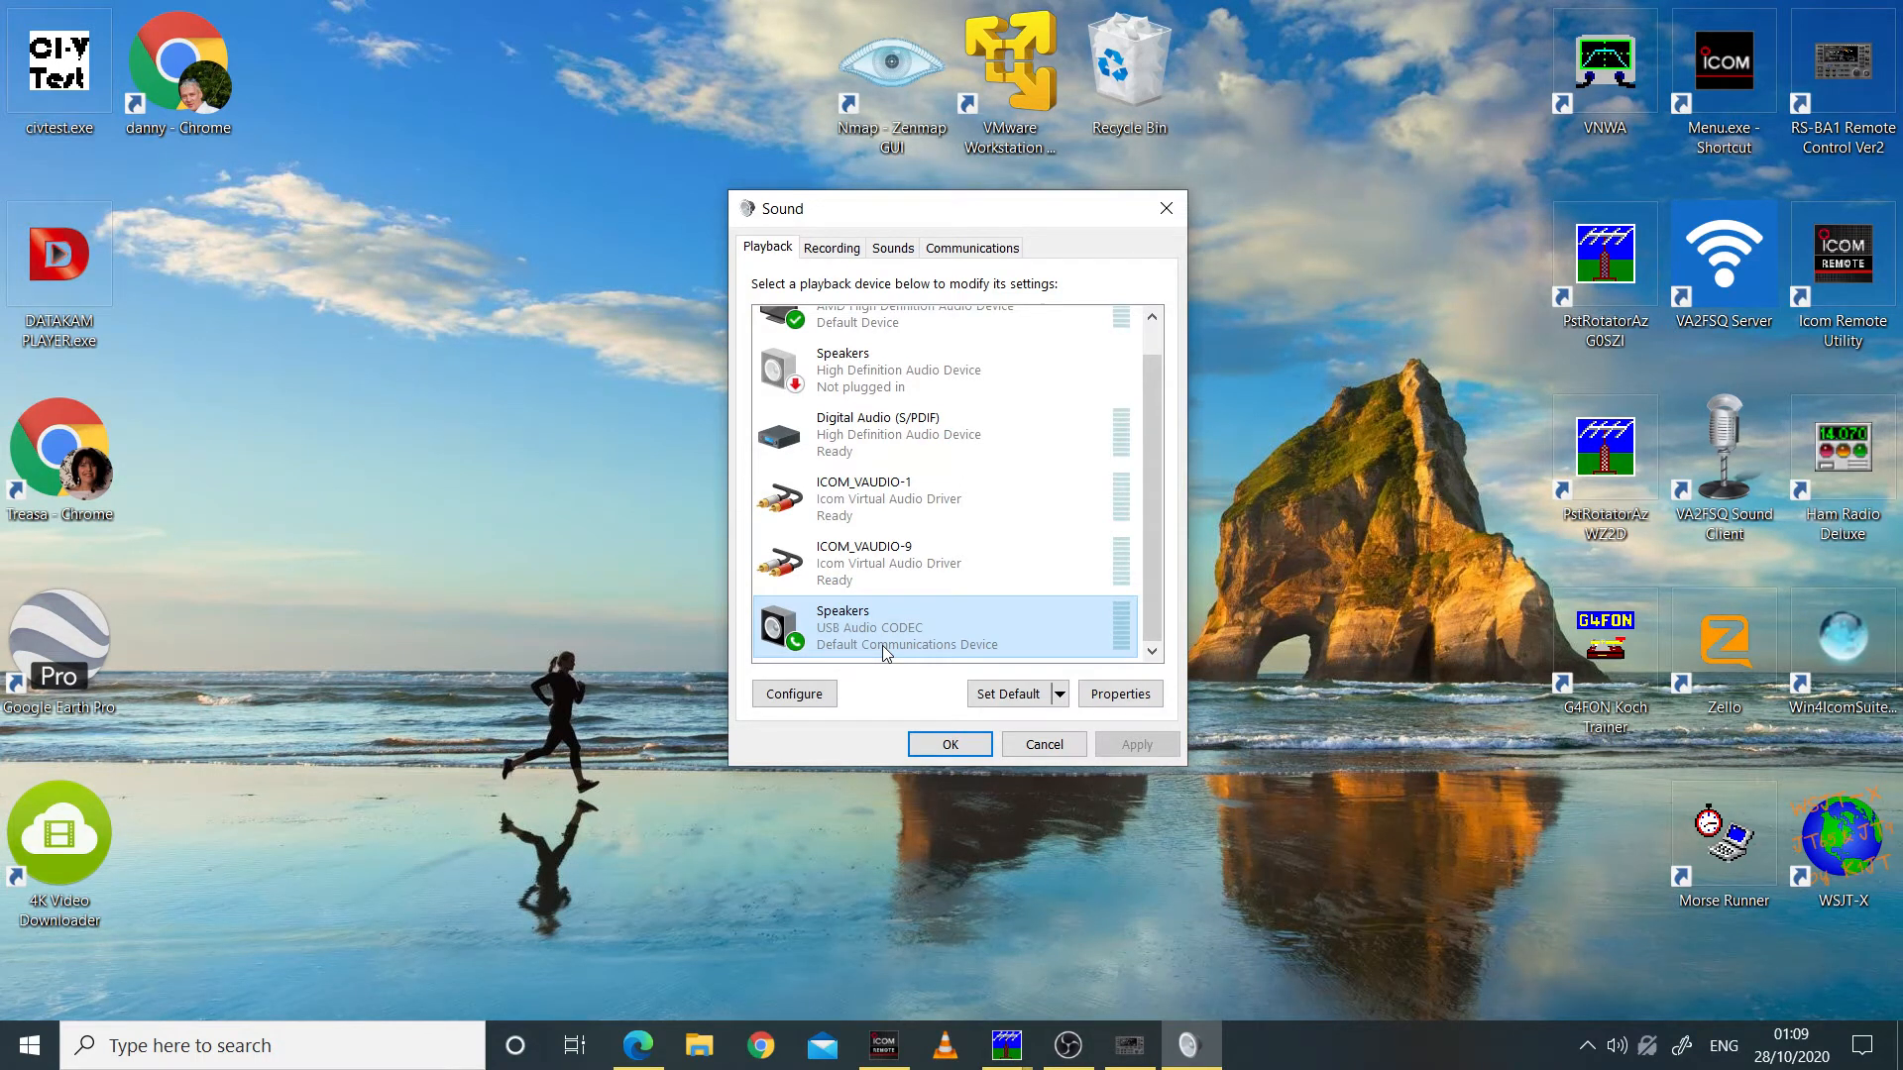
pyautogui.click(832, 250)
pyautogui.click(906, 632)
pyautogui.click(833, 253)
pyautogui.click(894, 624)
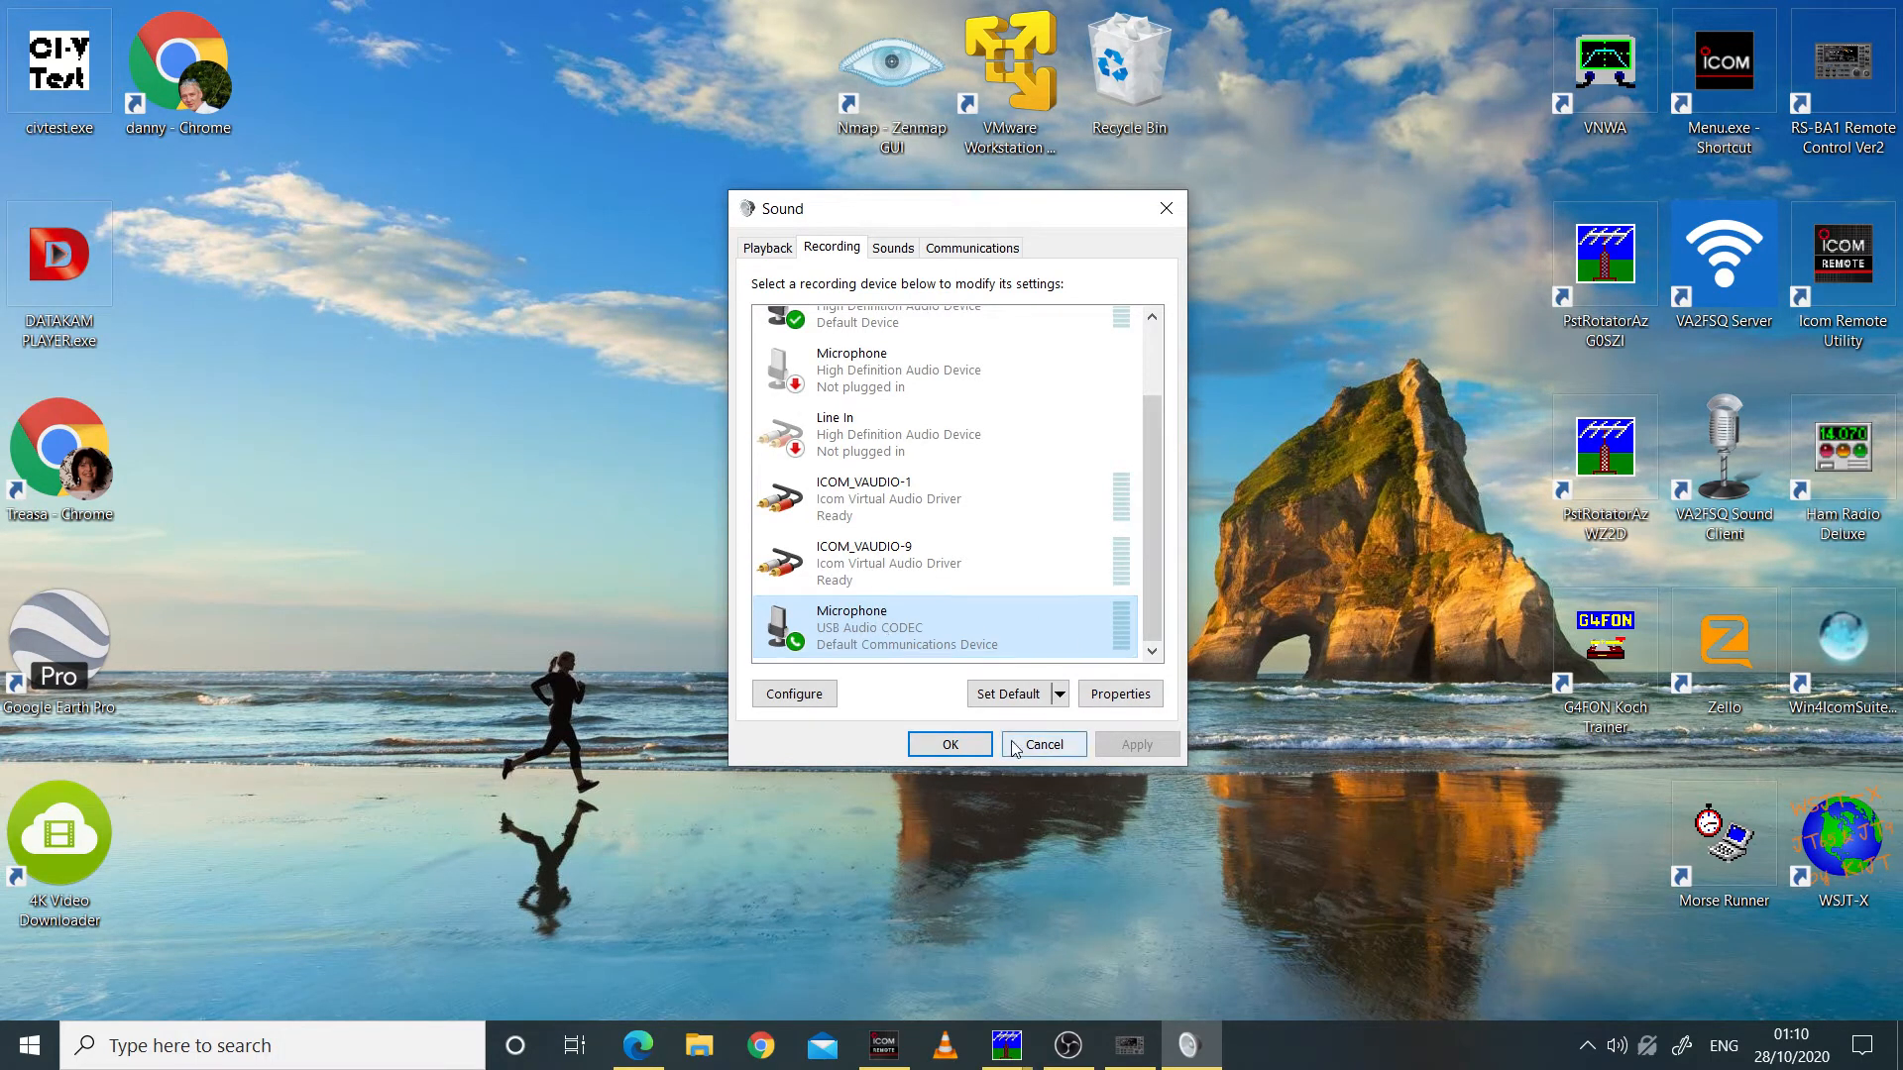
# Step: Bring up the Icom Remote Utility and restore the RS-BA1 Remote Control window
pyautogui.moveTo(1136, 1058)
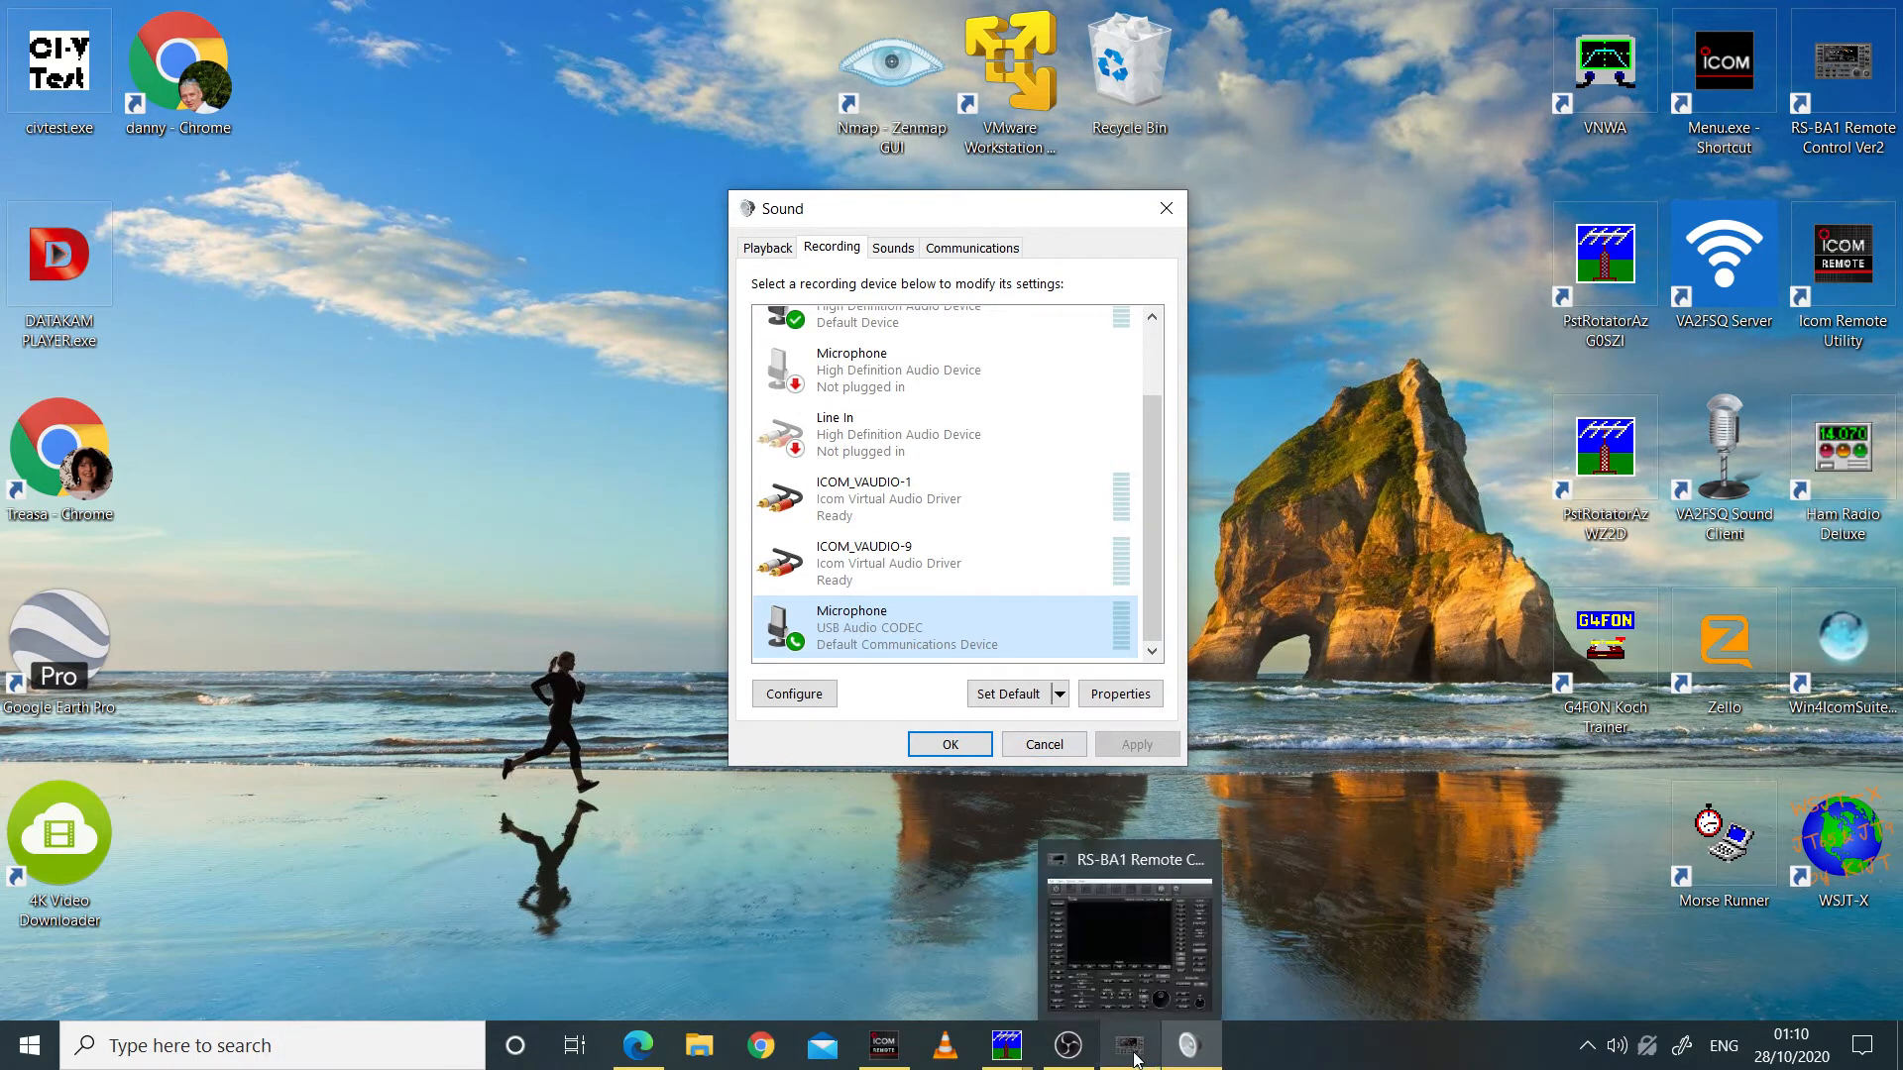
pyautogui.click(885, 1058)
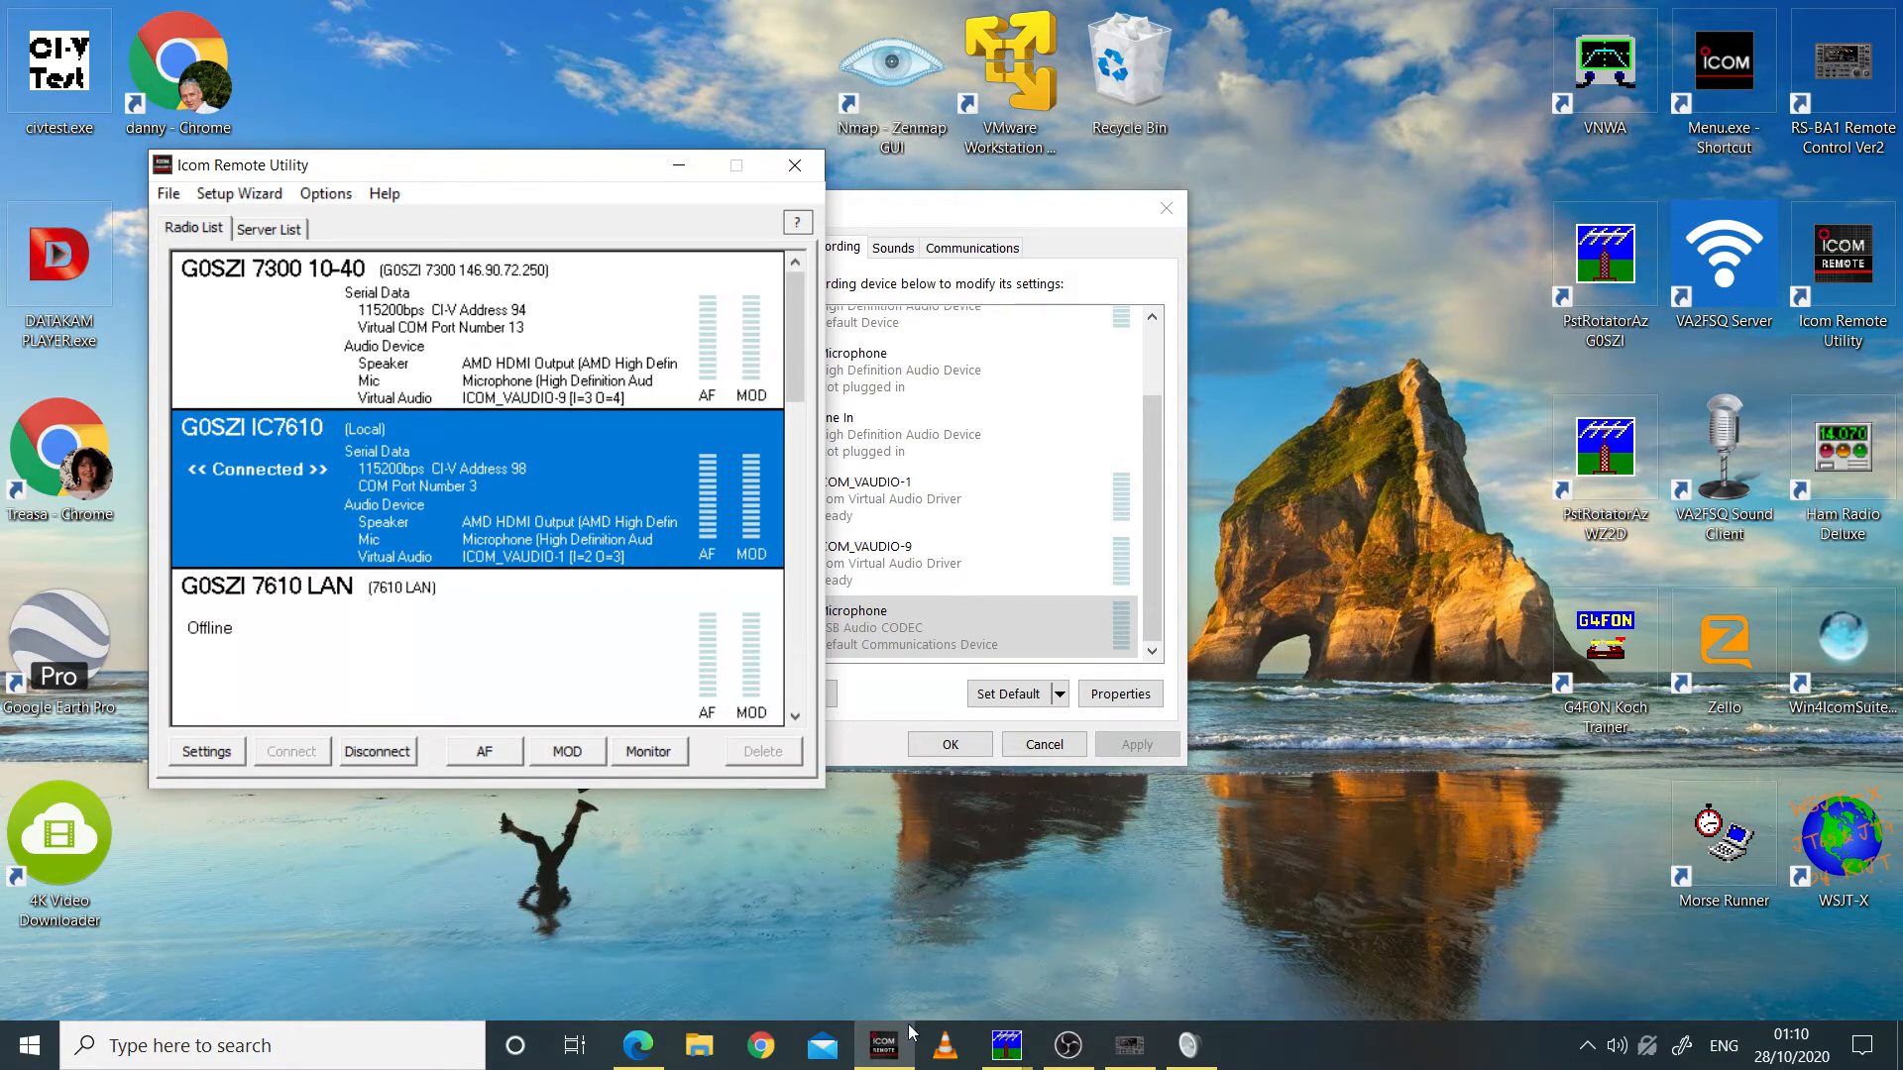
pyautogui.moveTo(1120, 1058)
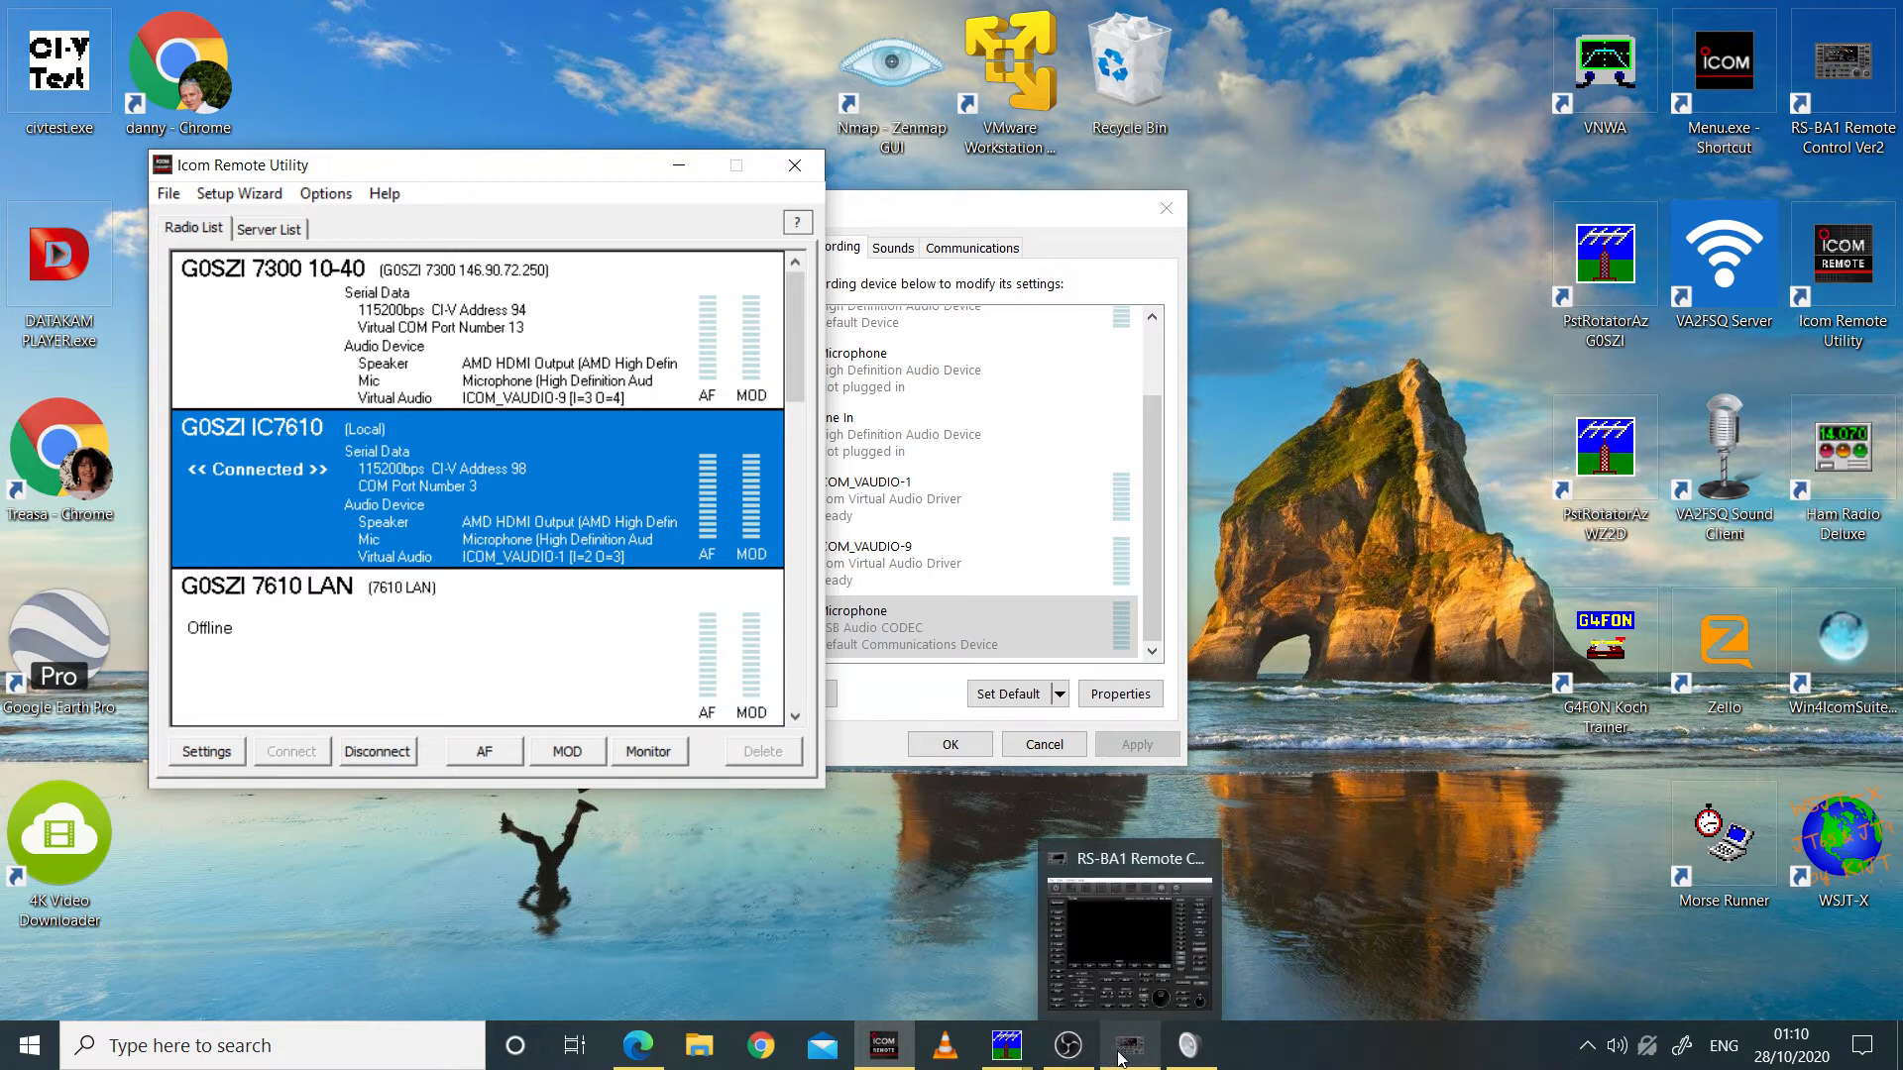
pyautogui.click(1130, 932)
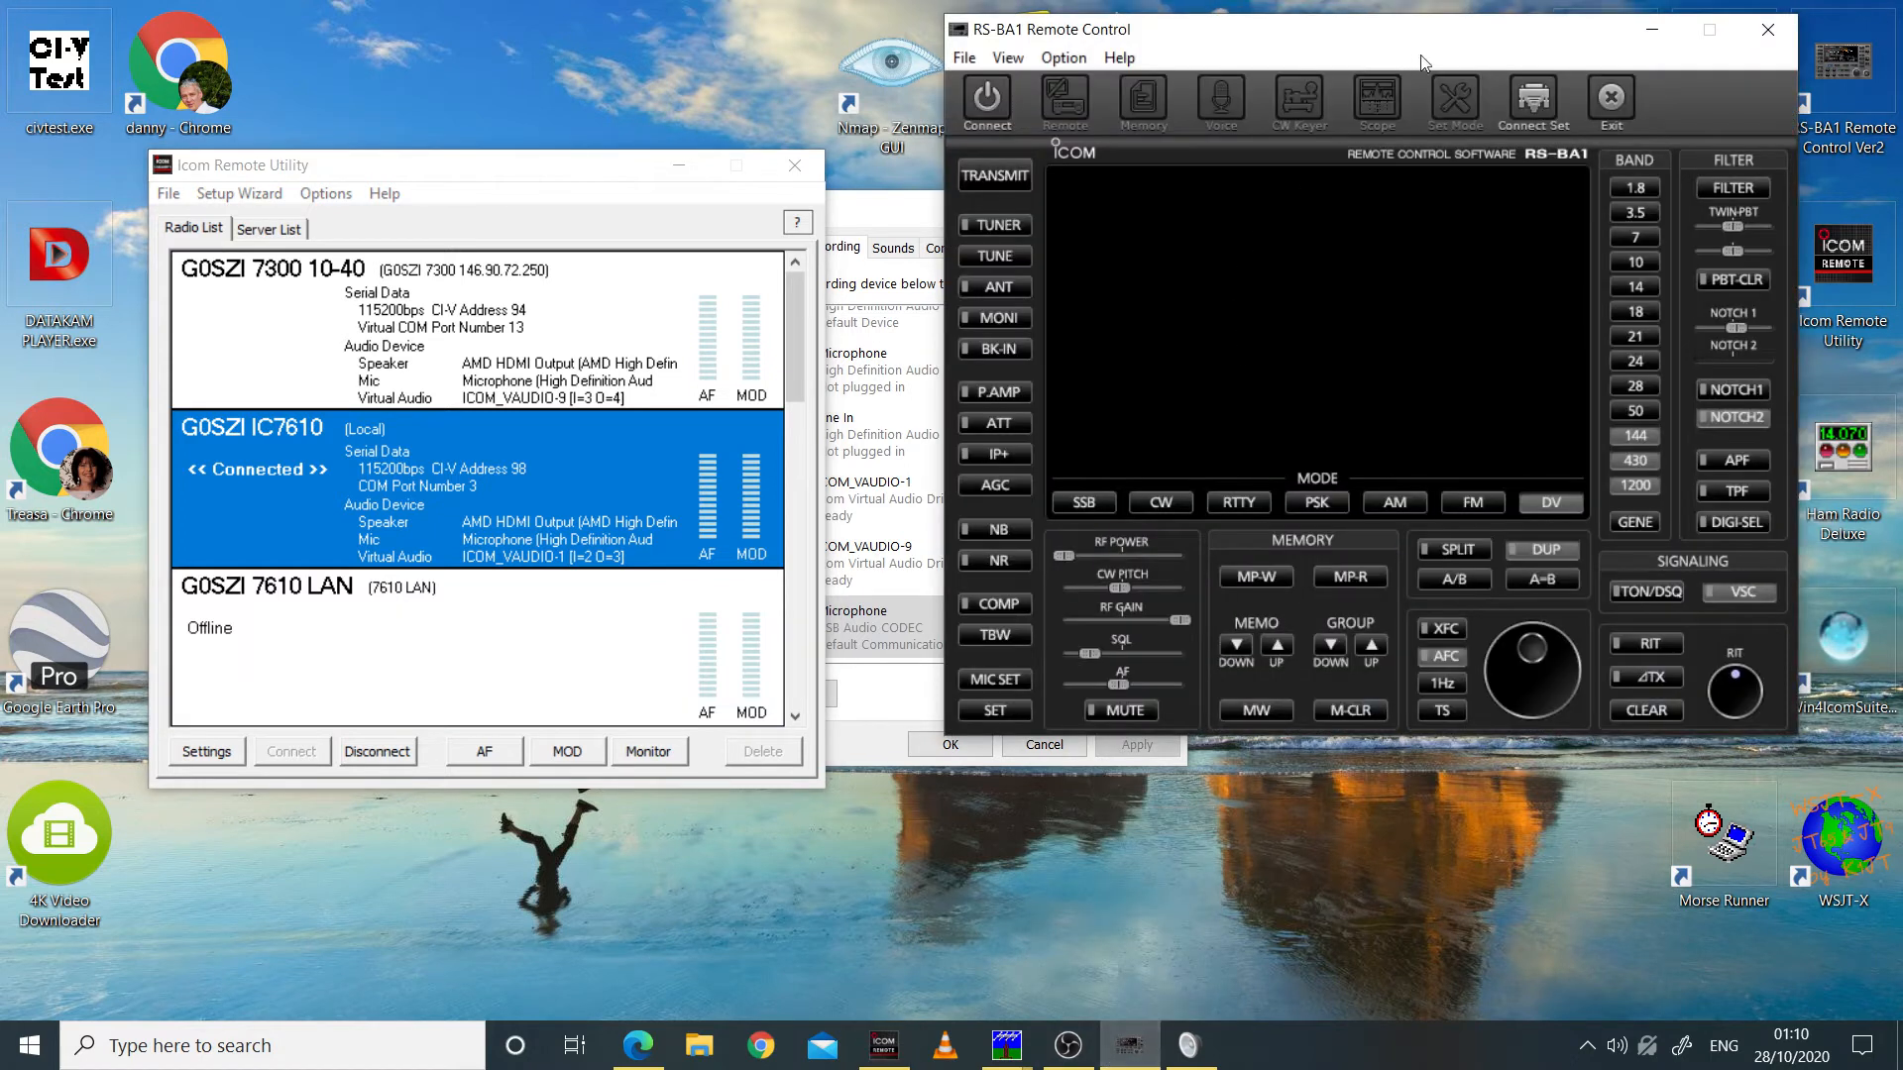
# Step: In RS-BA1's connection settings, choose USB as the IC-7610's connection and accept the settings
pyautogui.click(1535, 101)
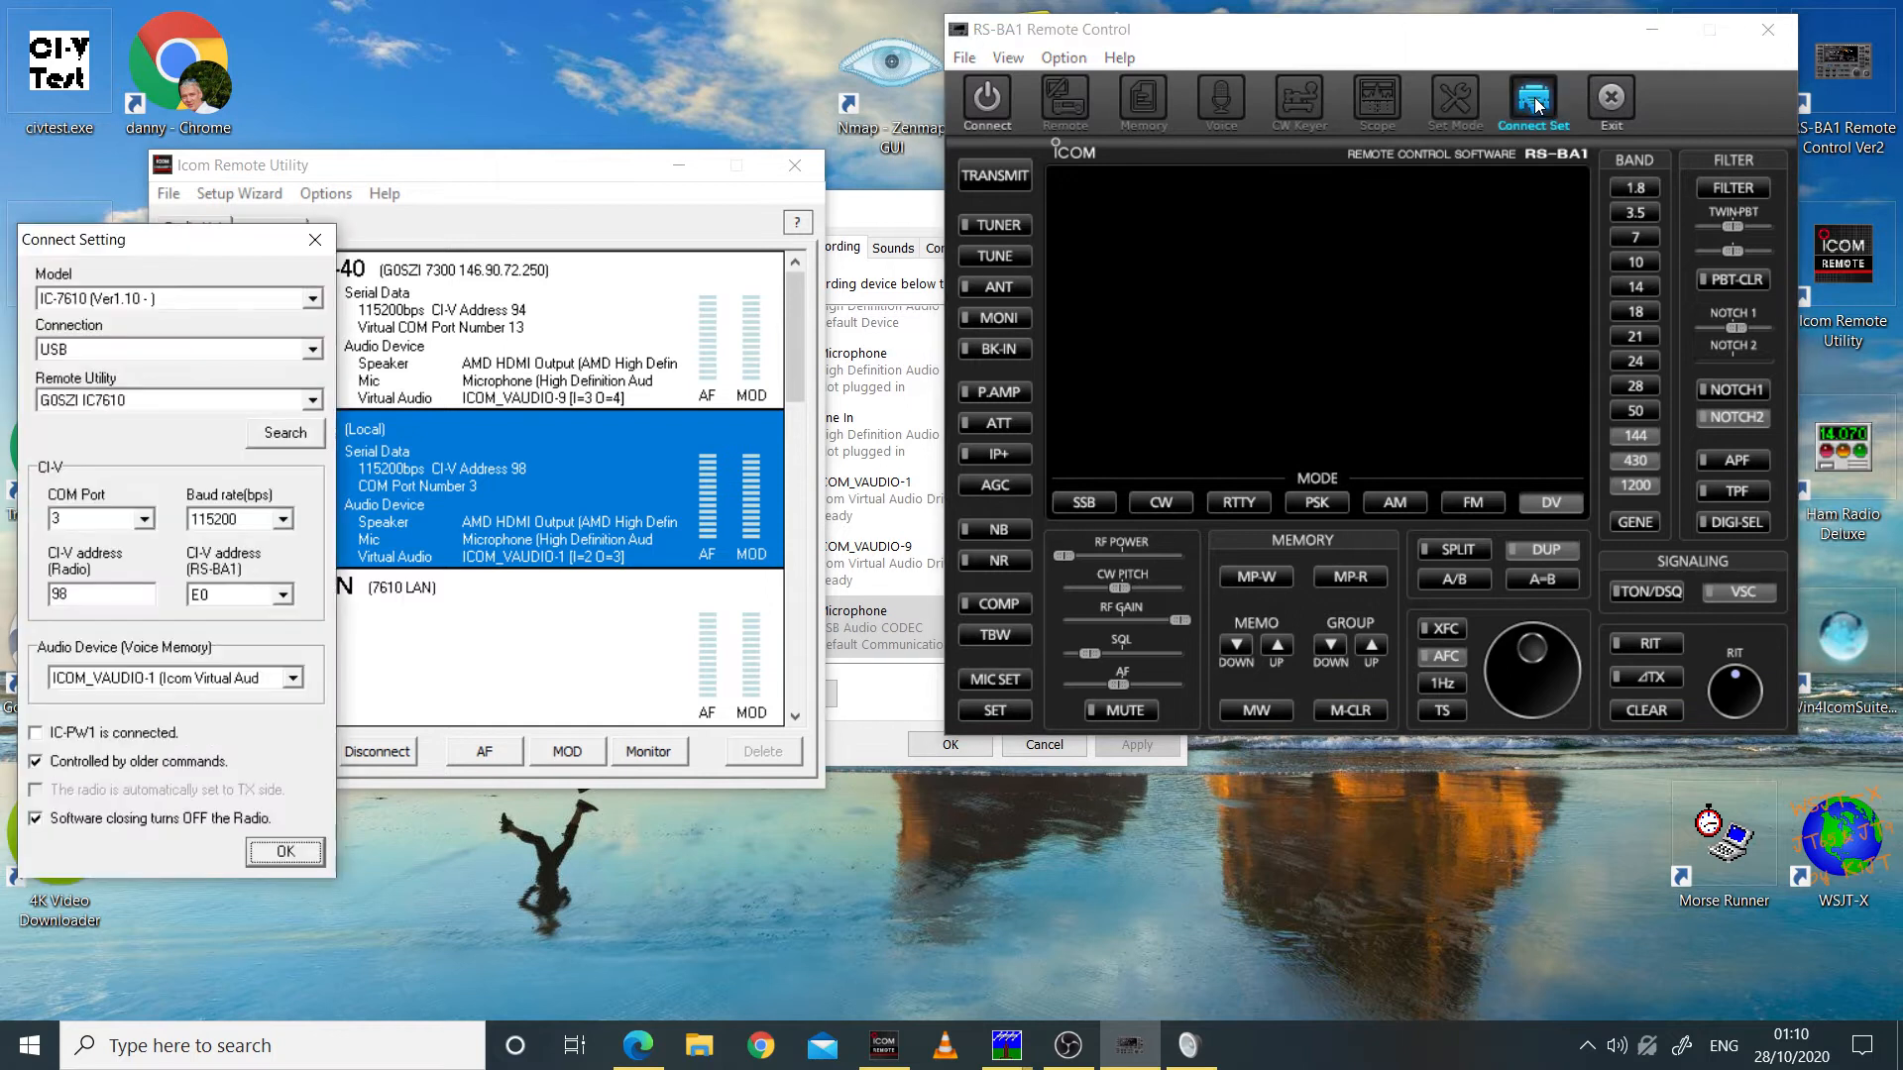
pyautogui.moveTo(201, 243); pyautogui.dragTo(1021, 294)
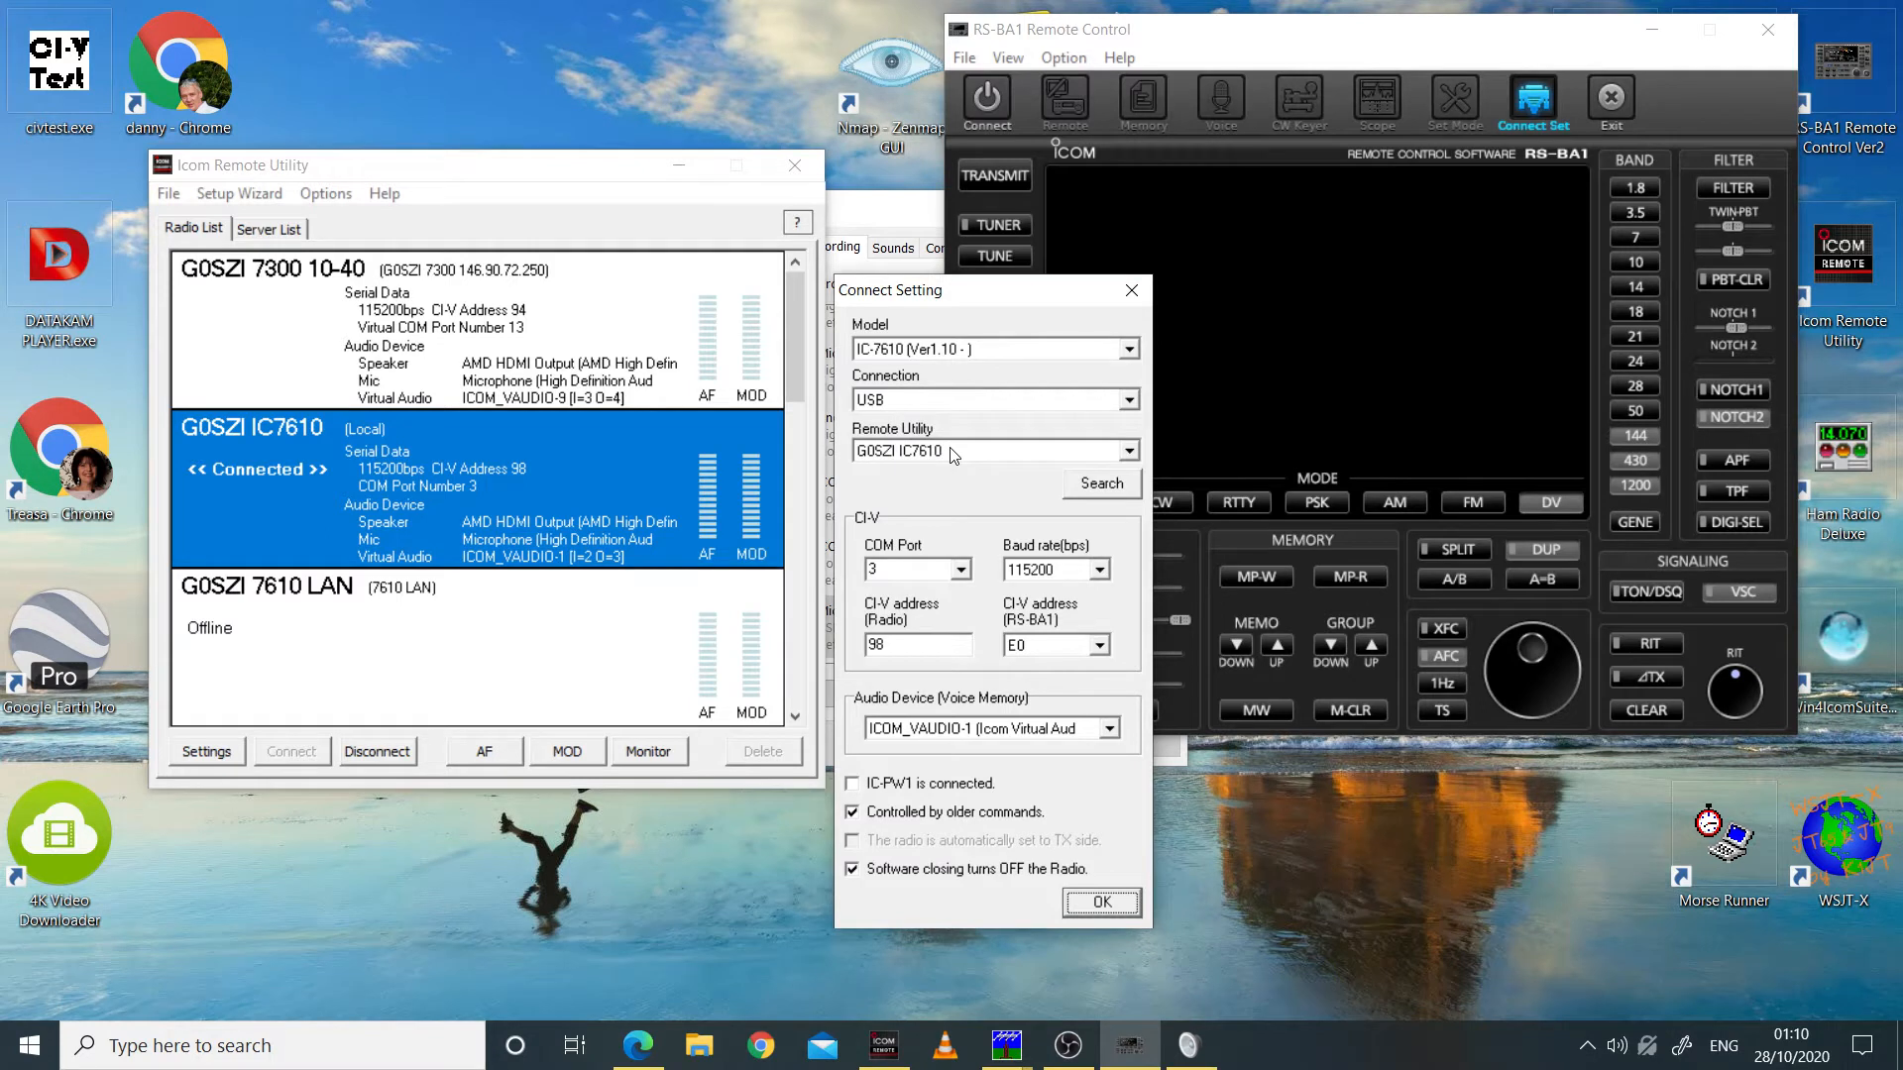
pyautogui.click(878, 399)
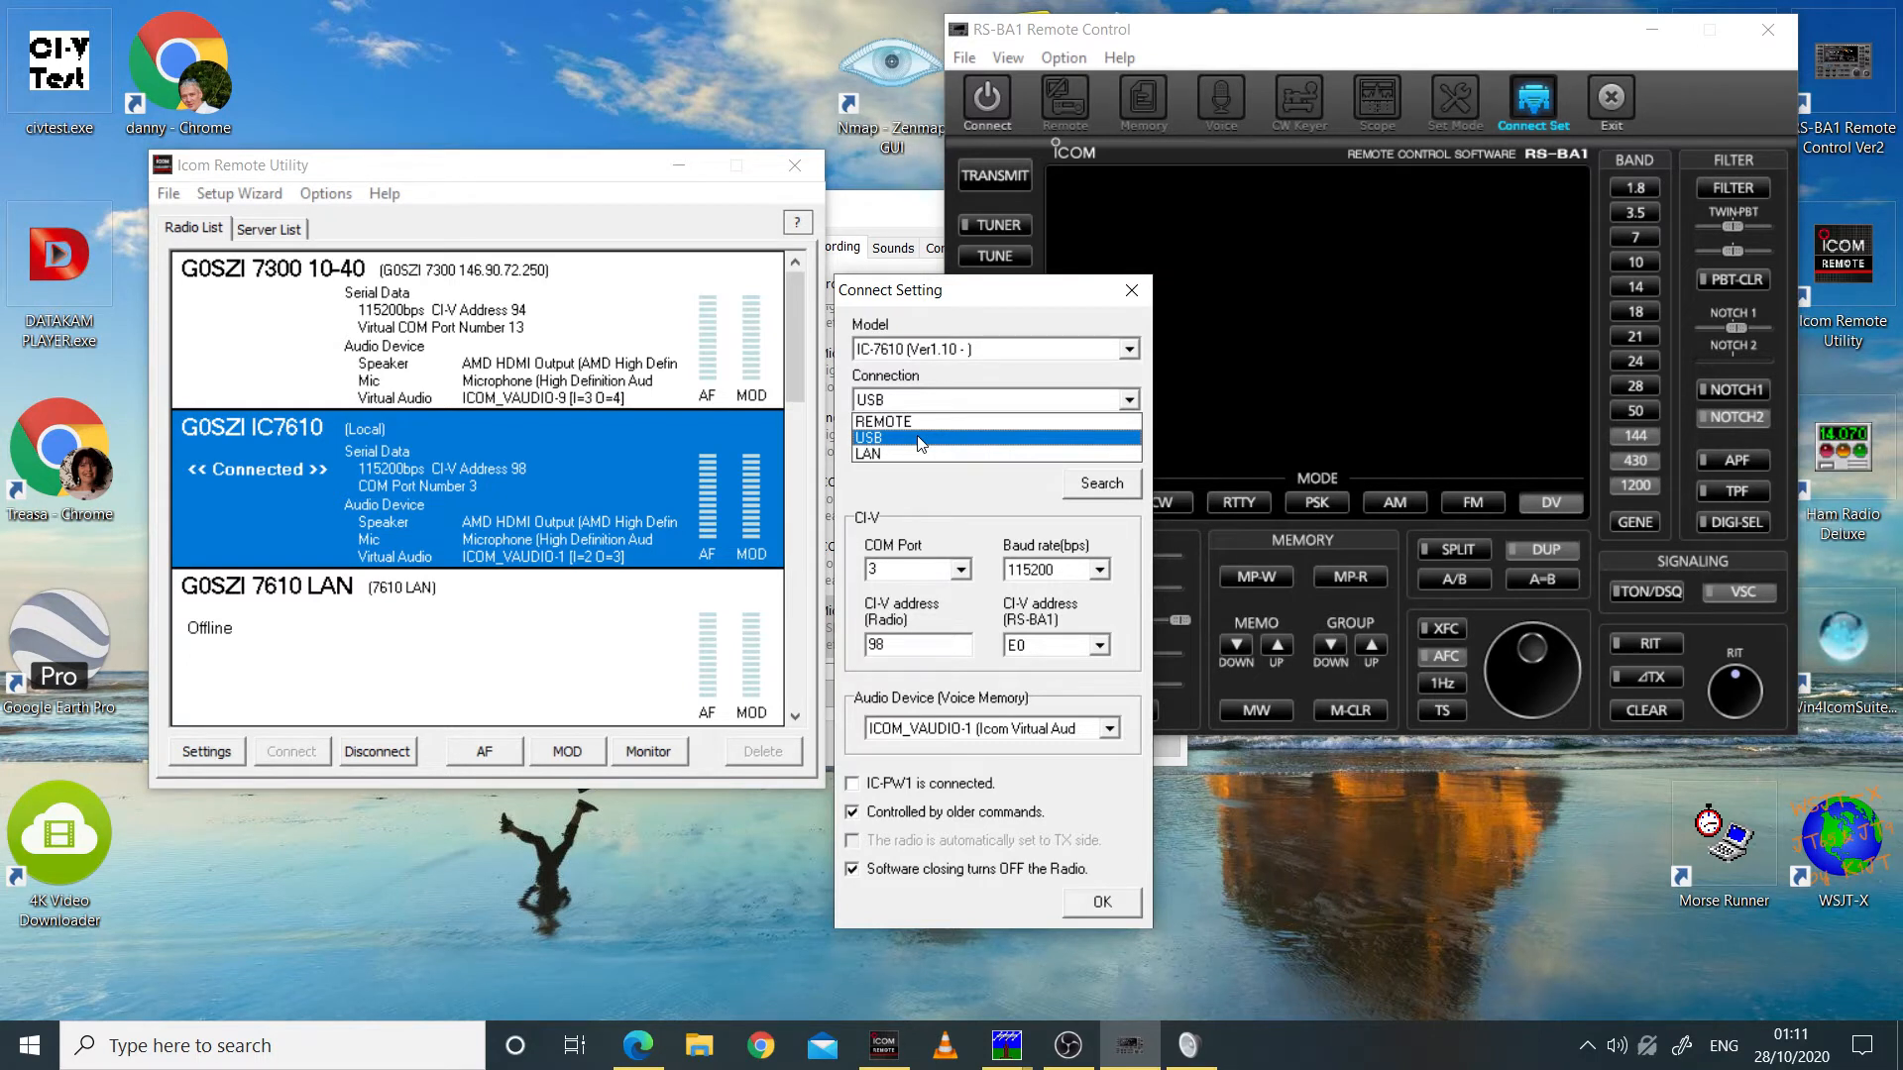
pyautogui.click(922, 438)
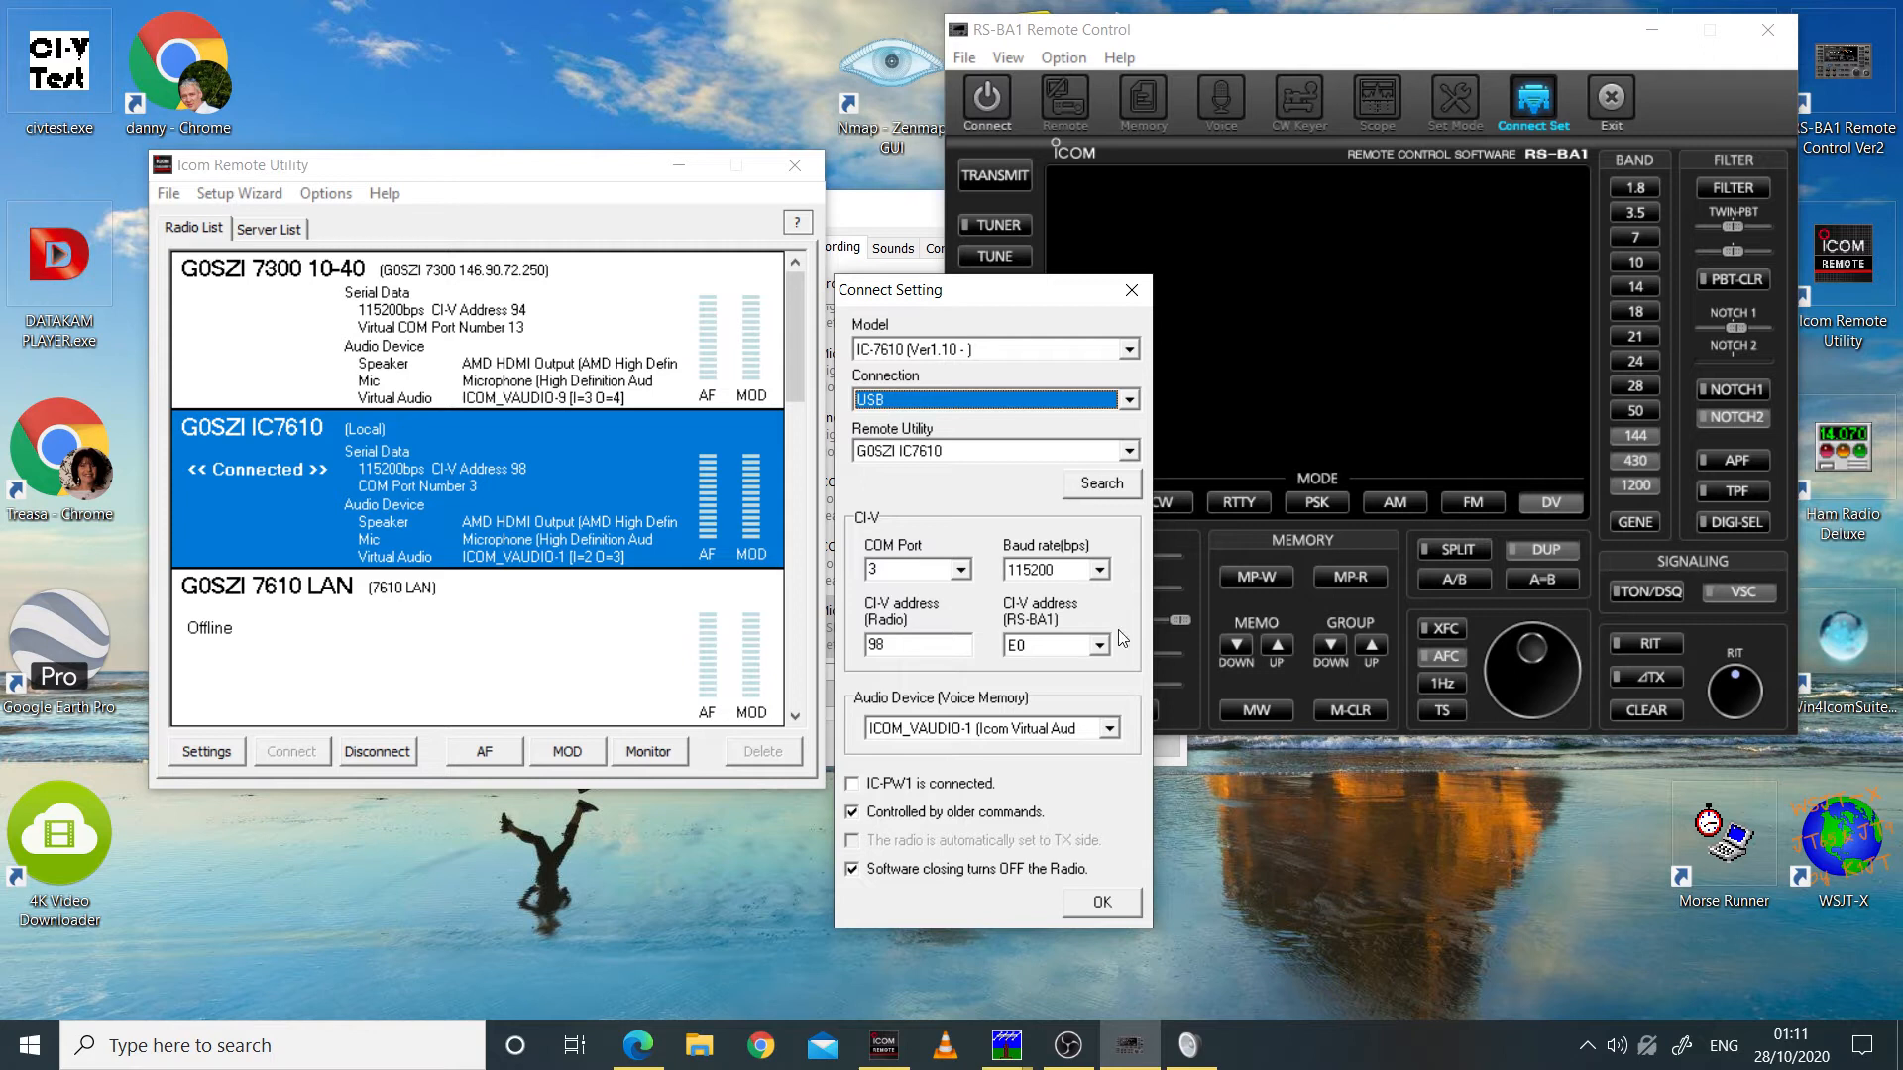
pyautogui.click(1102, 903)
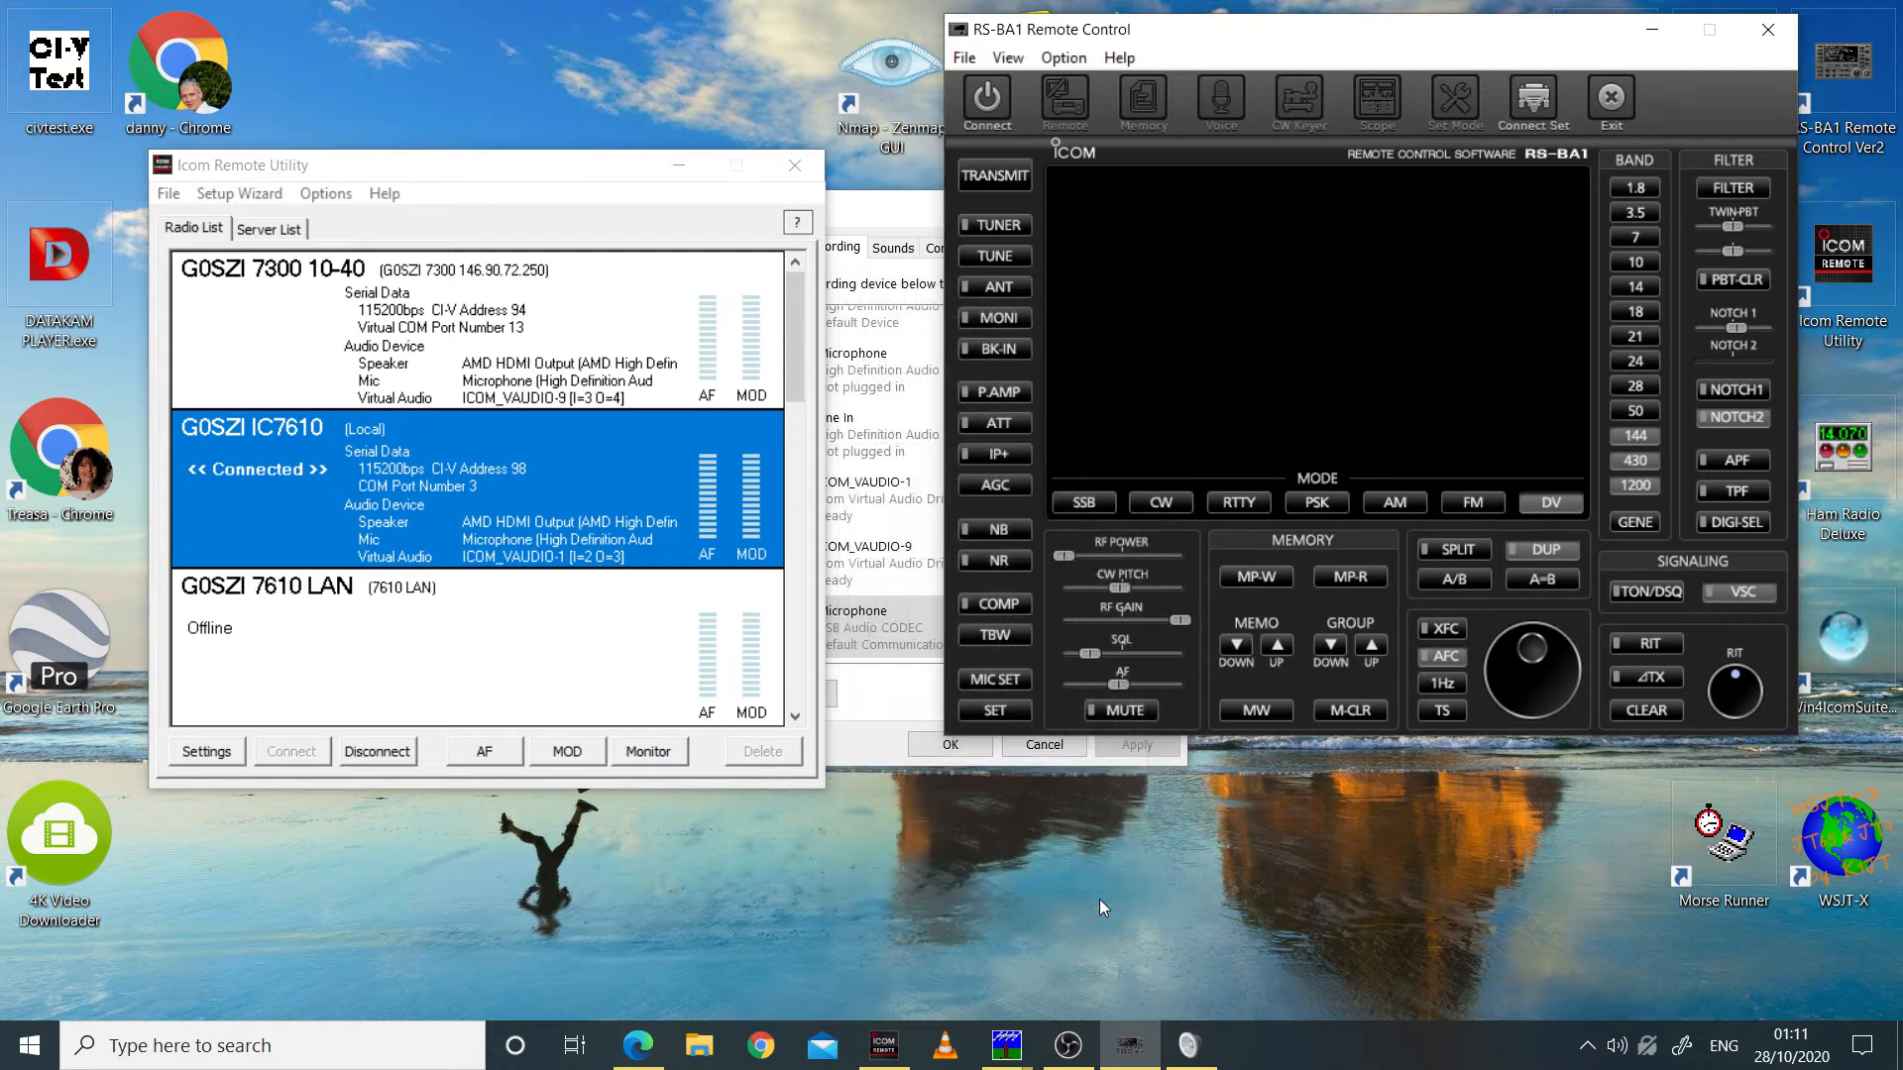
# Step: Connect to the radio and arrange the RS-BA1 and Sound windows side by side with the Icom Remote Utility minimized
pyautogui.click(997, 96)
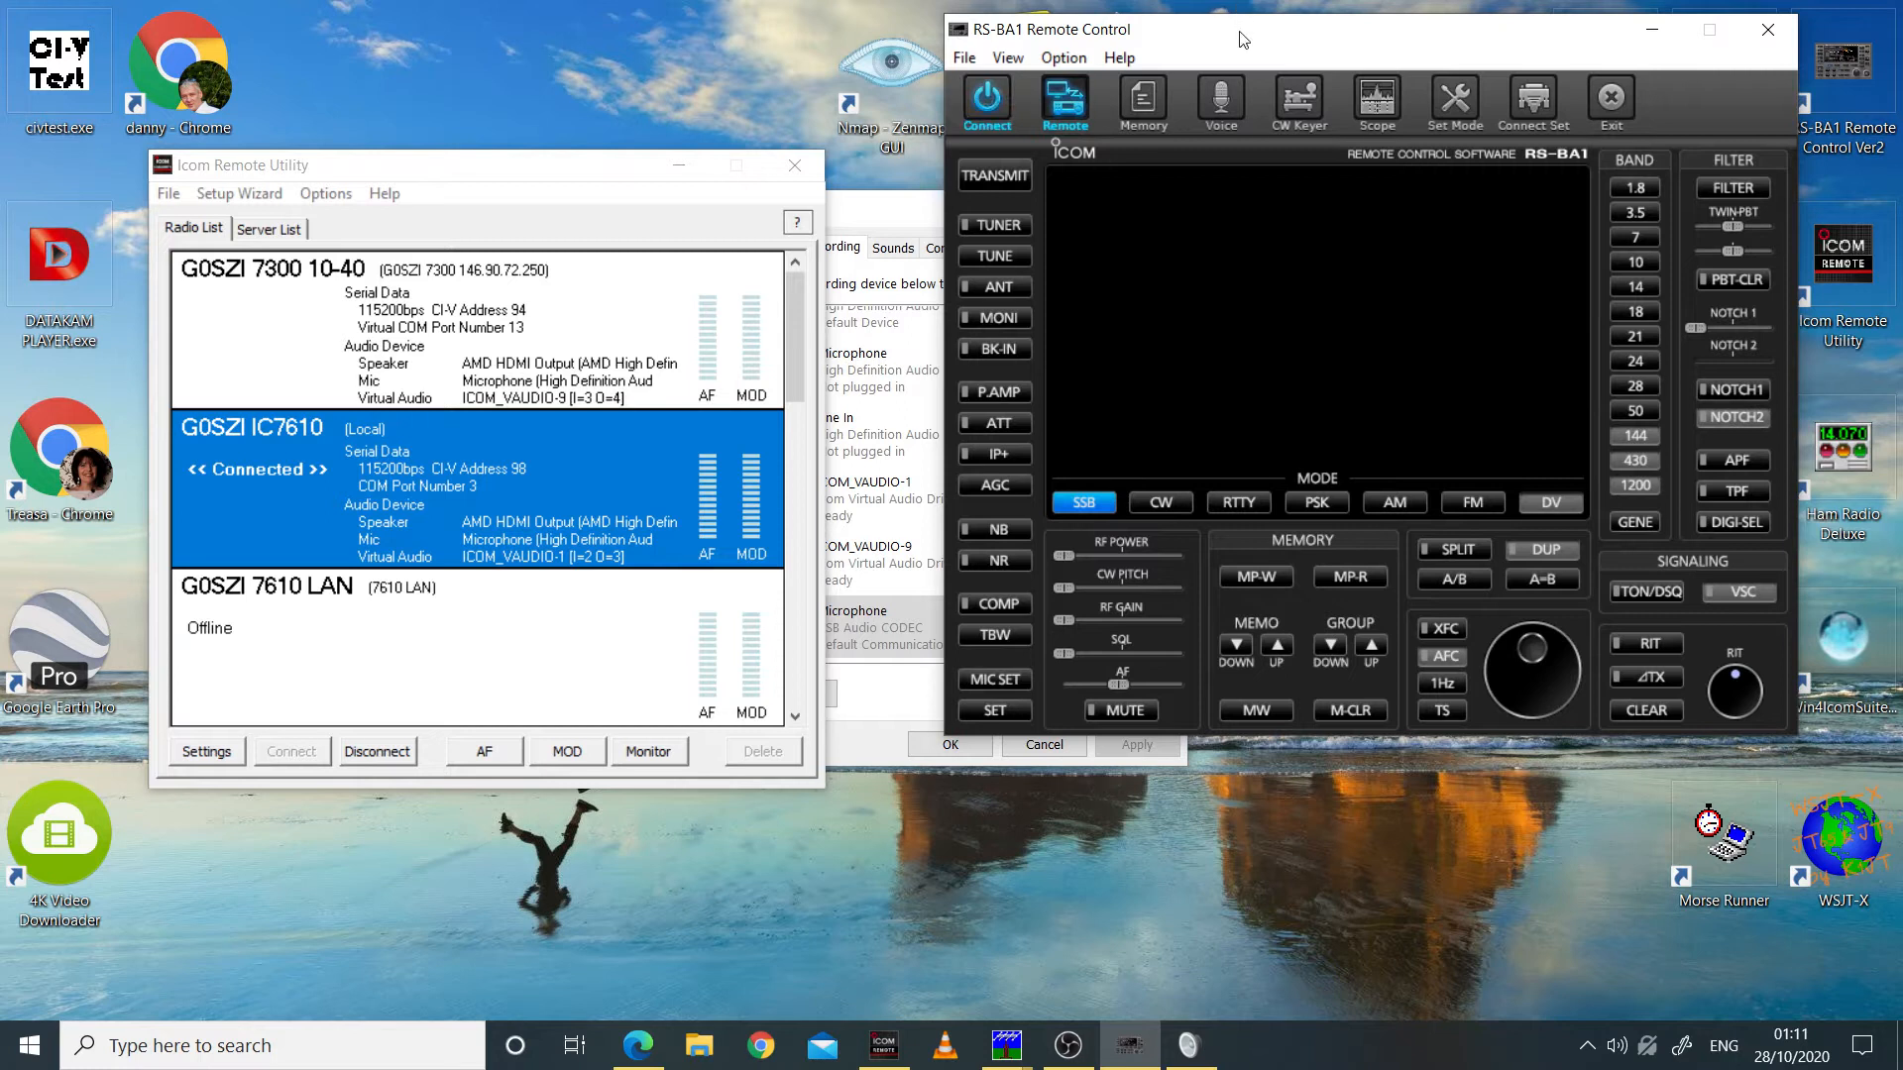
pyautogui.moveTo(1244, 38); pyautogui.dragTo(665, 253)
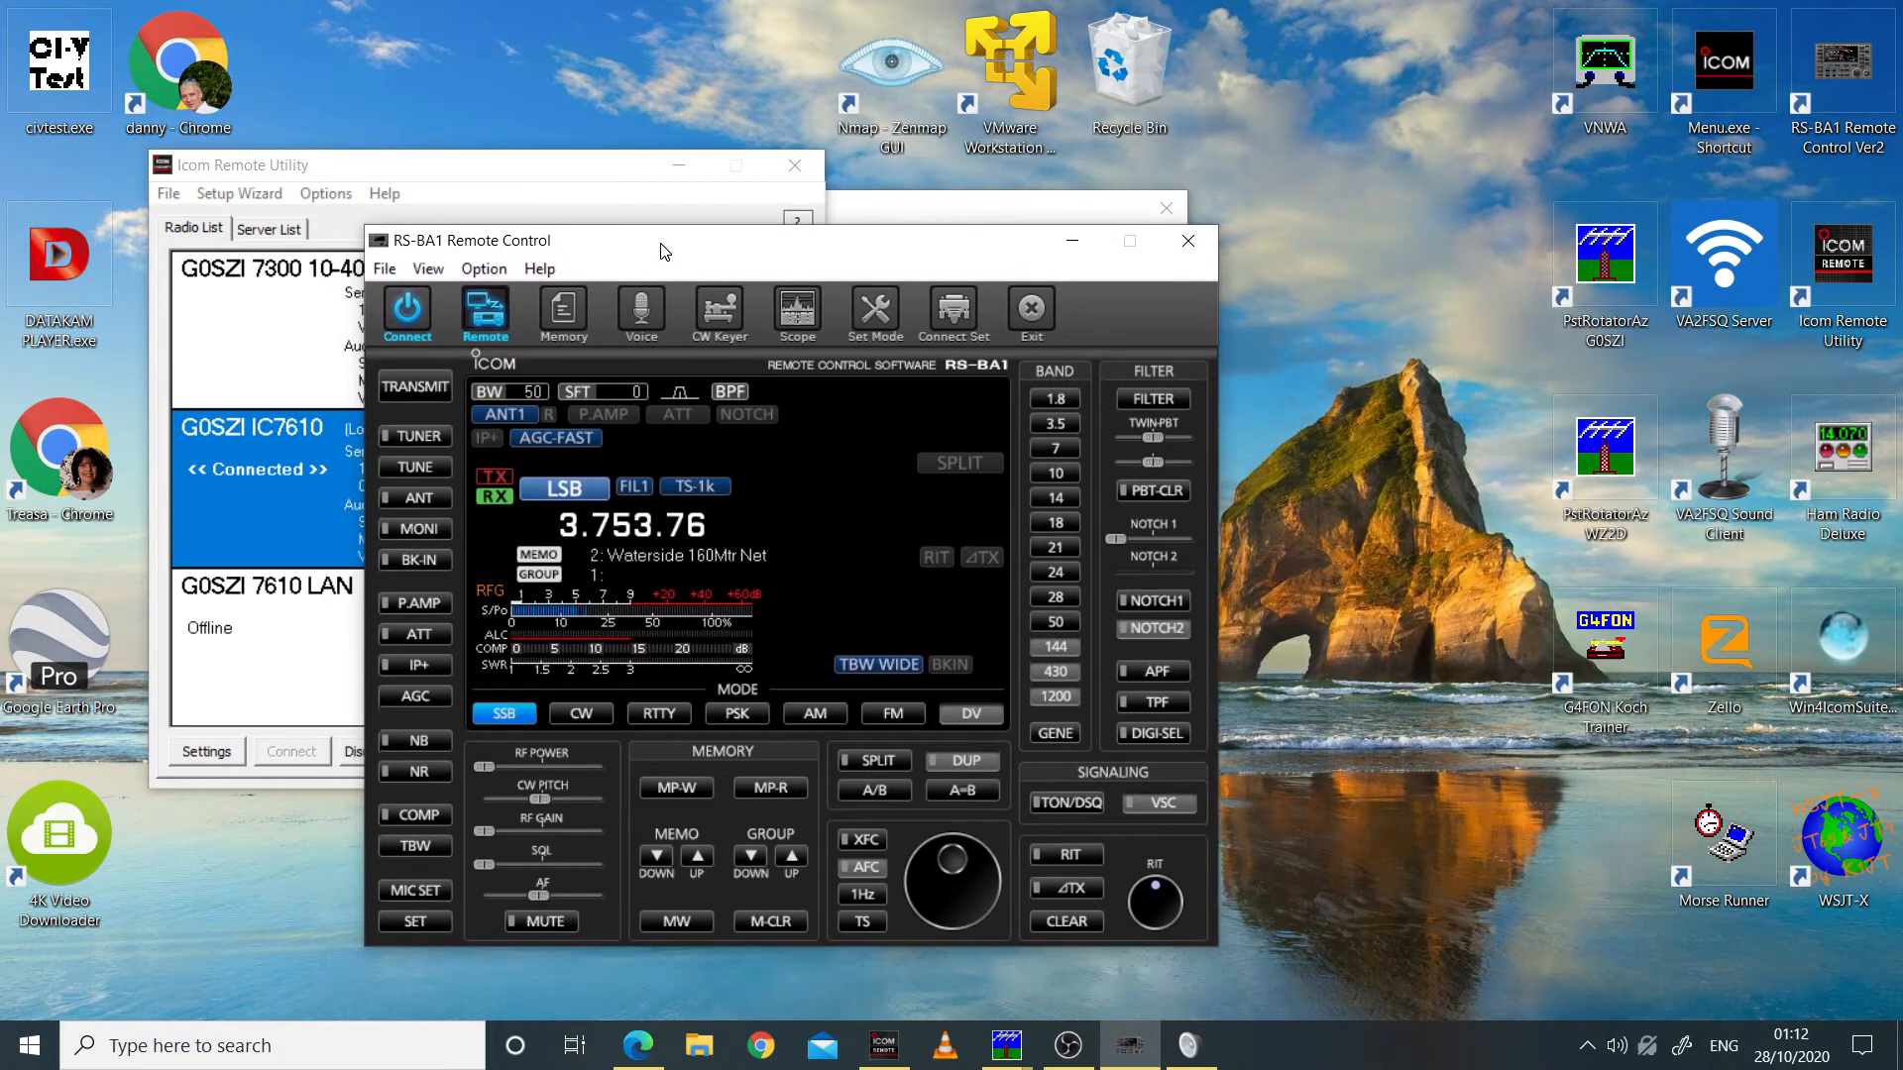
pyautogui.click(678, 166)
pyautogui.moveTo(736, 249); pyautogui.dragTo(550, 170)
pyautogui.moveTo(1031, 226); pyautogui.dragTo(1453, 215)
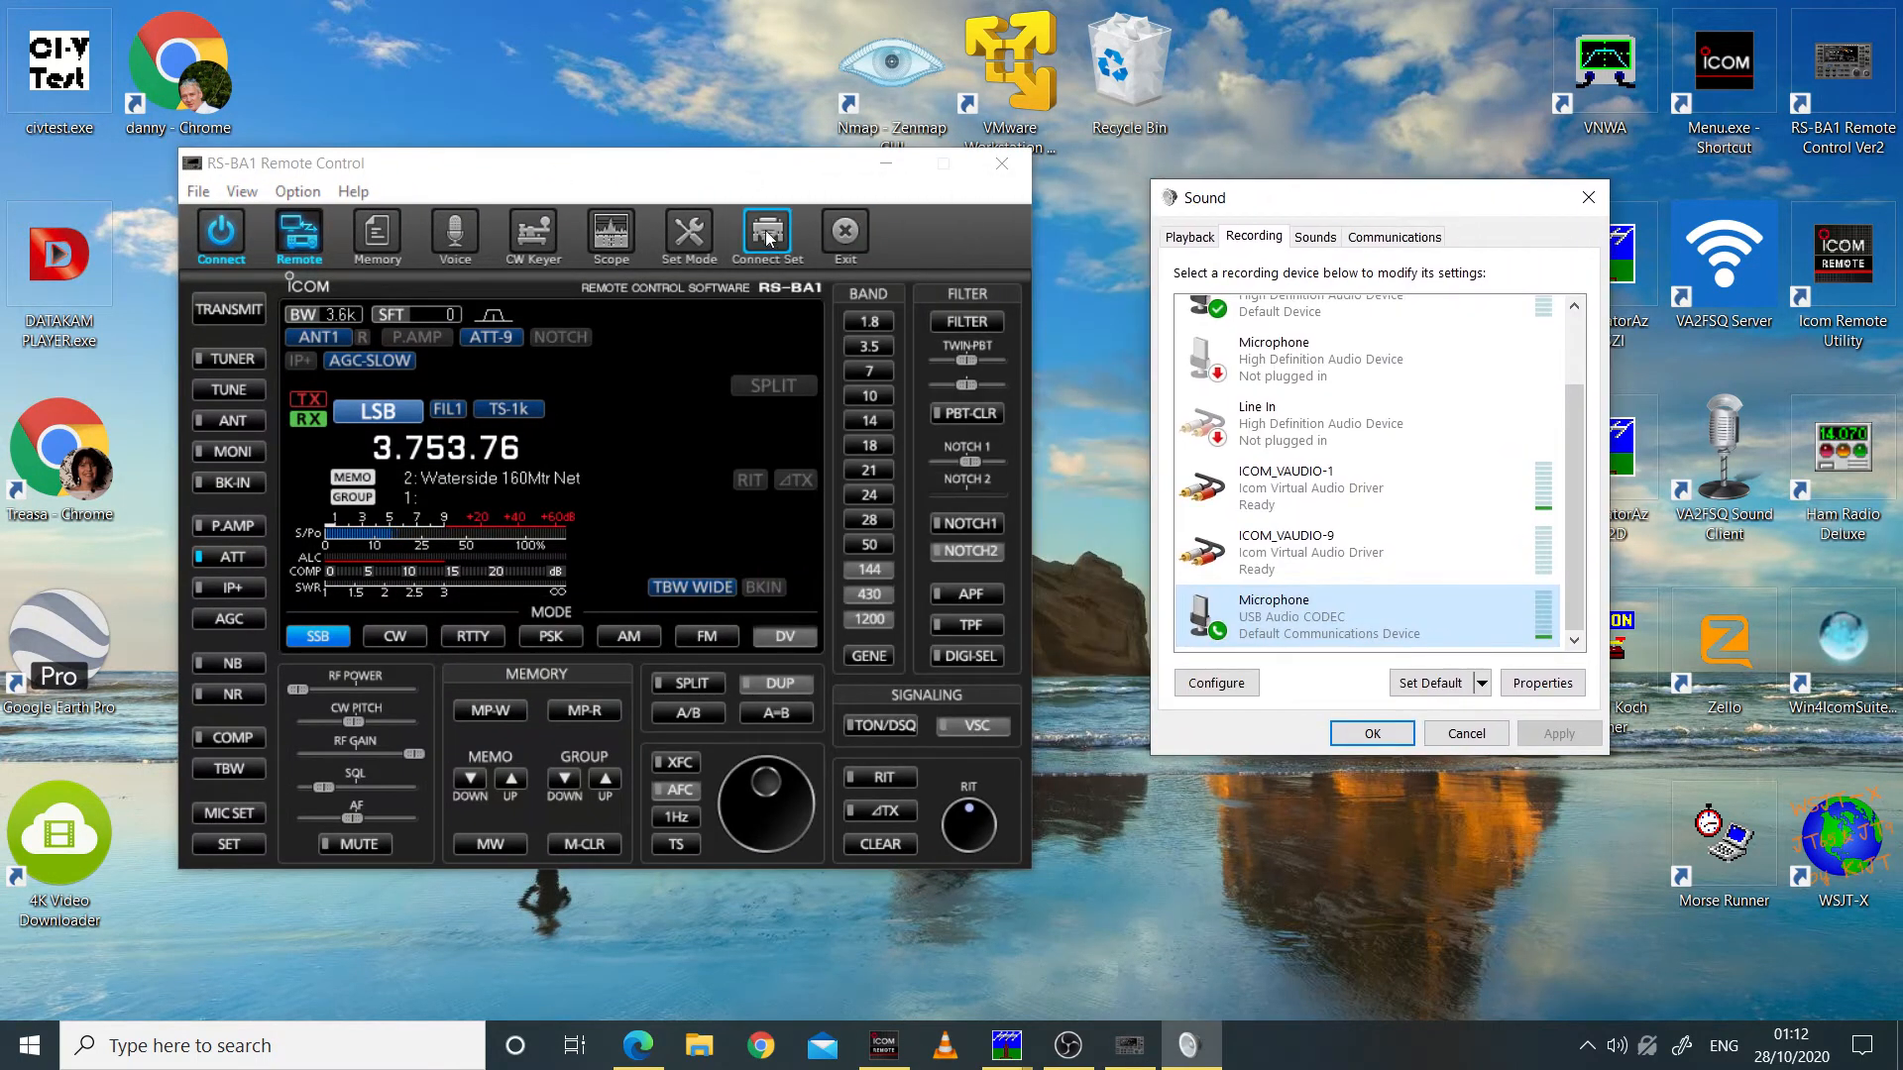
# Step: Open the Spectrum Scope and position it beside the RS-BA1 Remote Control window
pyautogui.click(611, 235)
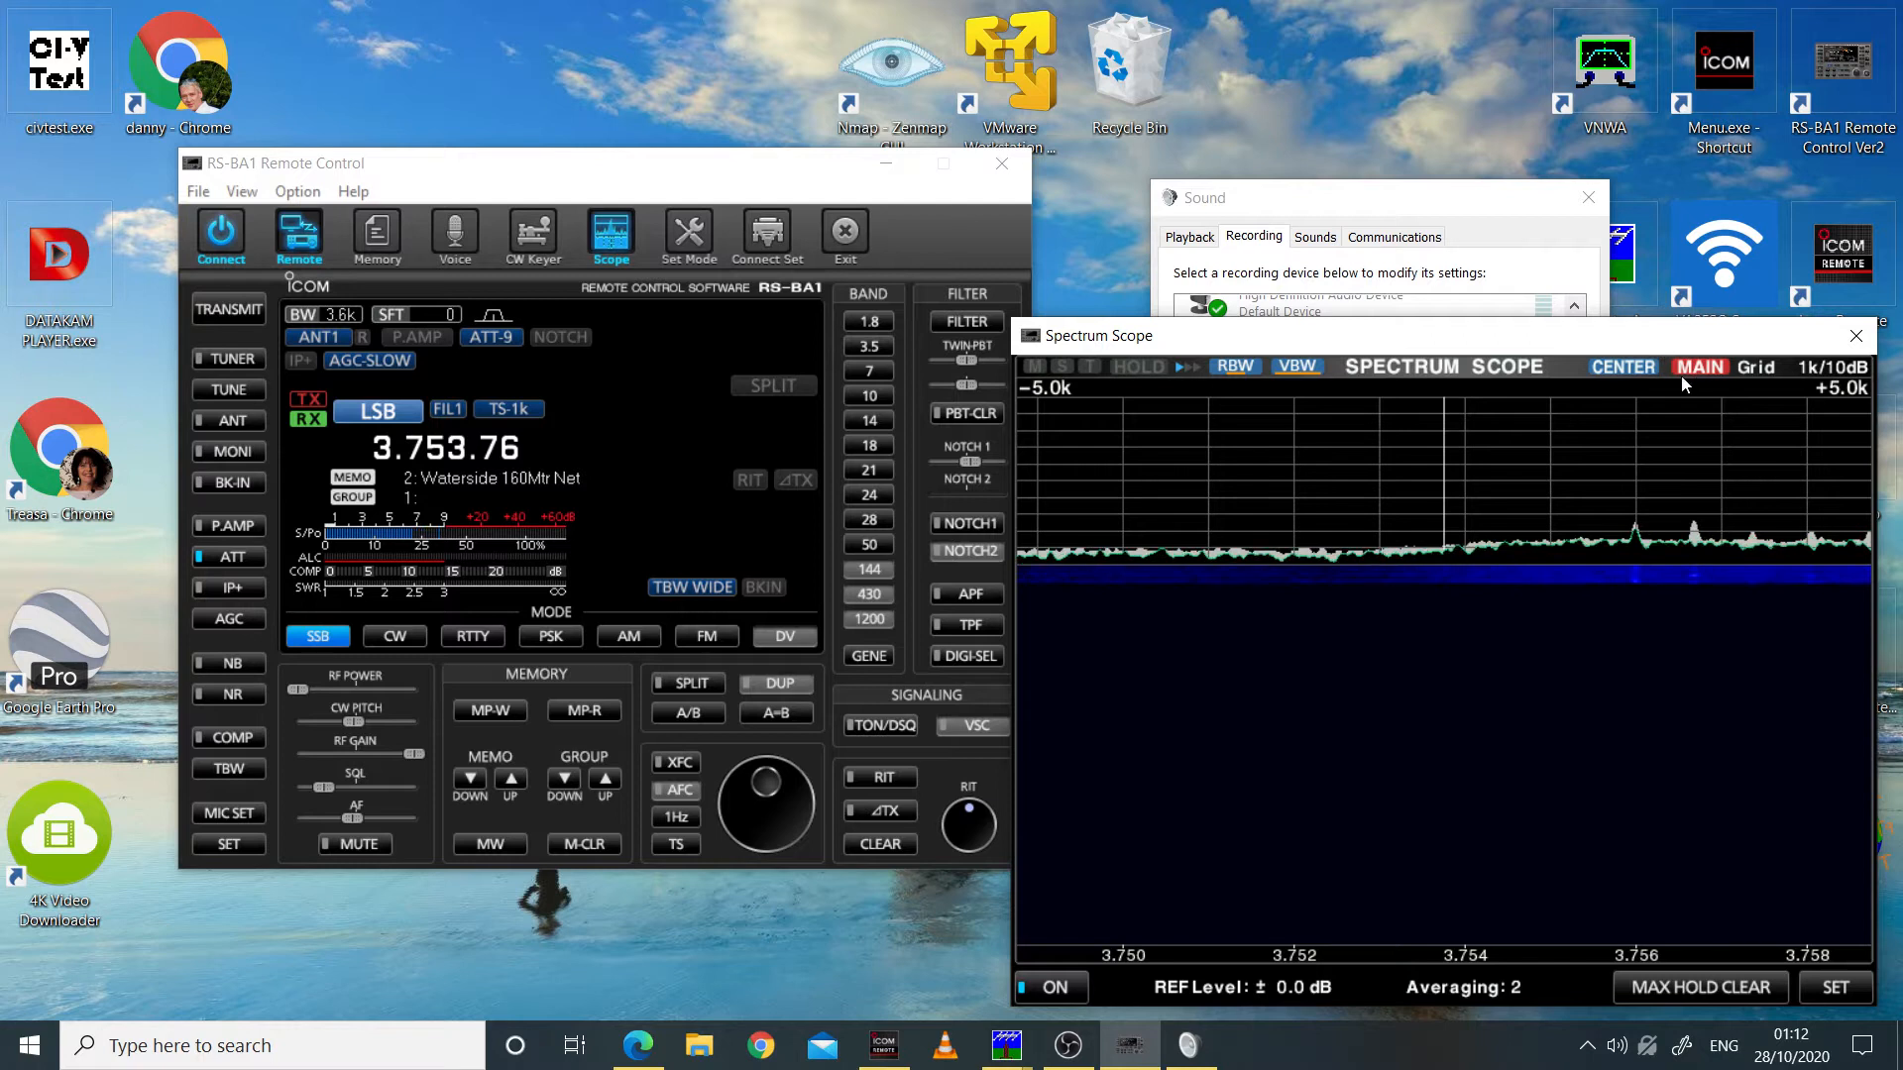
pyautogui.moveTo(1620, 339); pyautogui.dragTo(1557, 346)
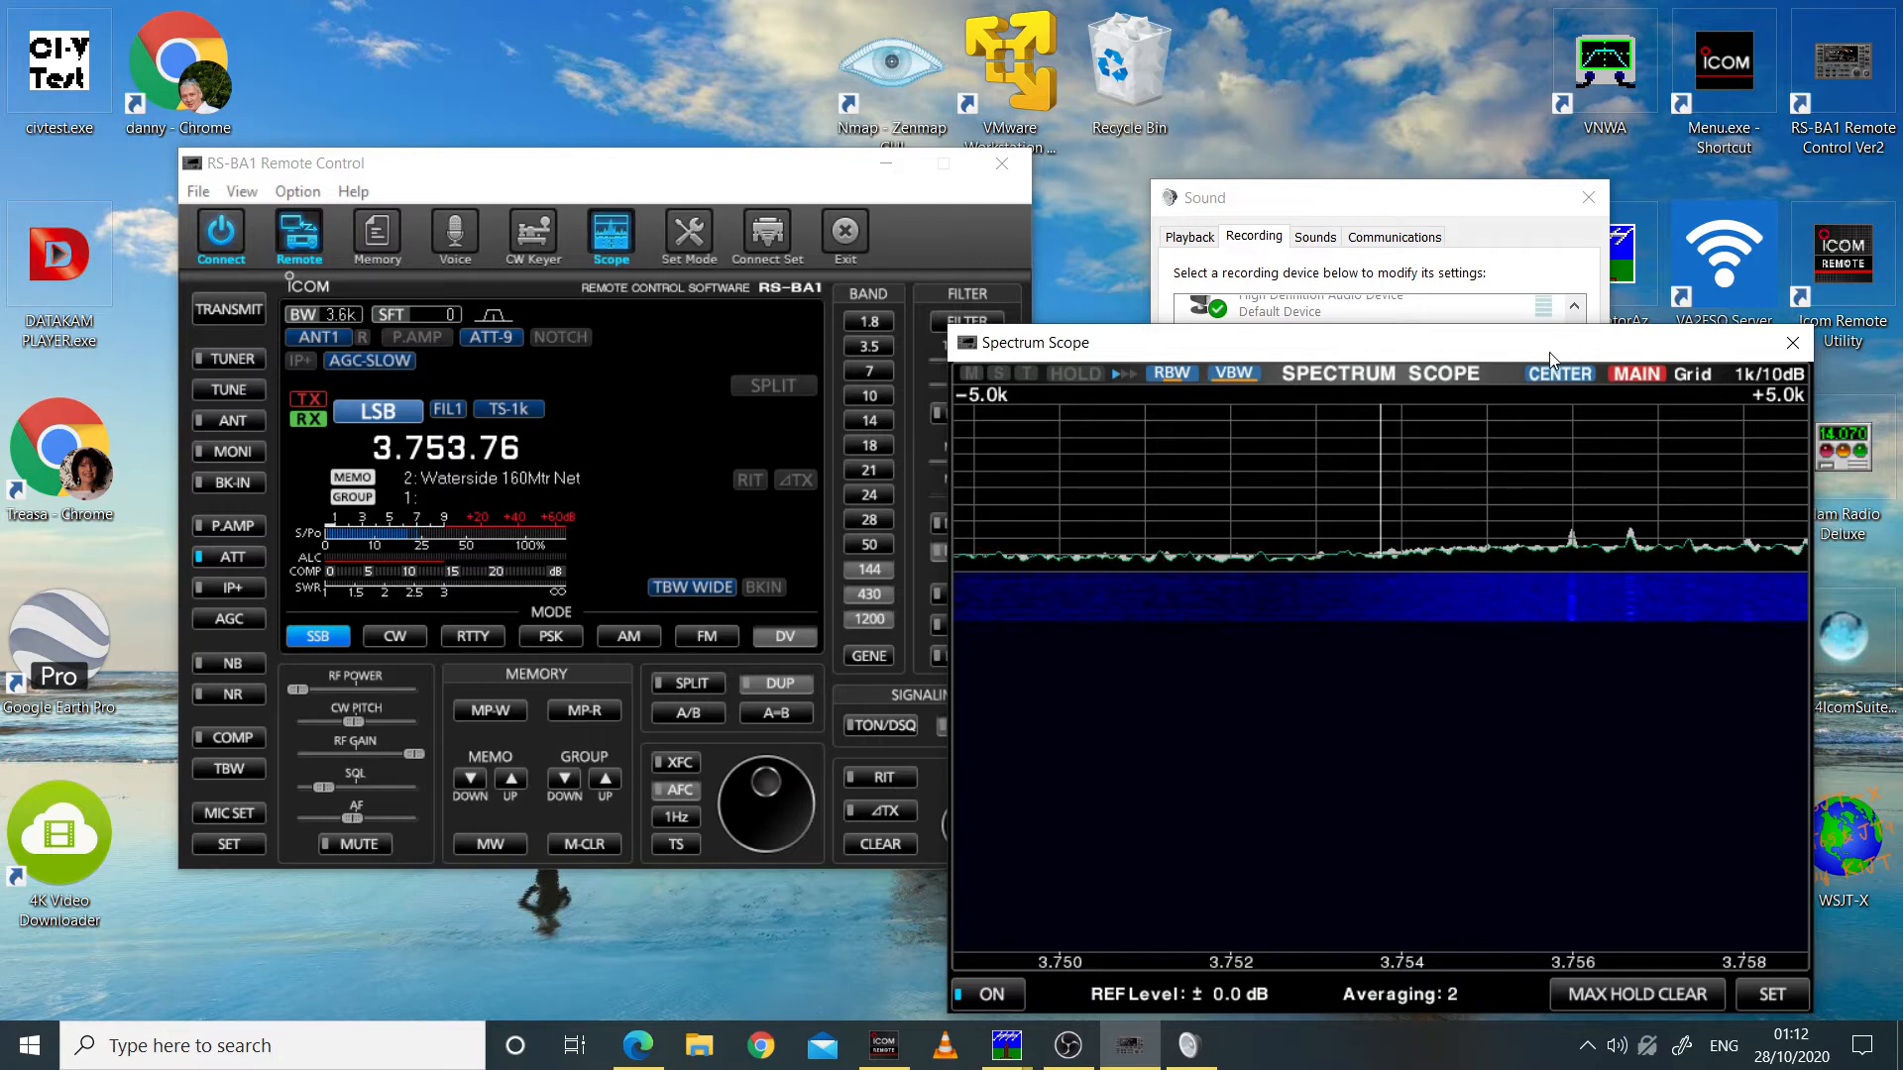
pyautogui.moveTo(1551, 353); pyautogui.dragTo(1578, 358)
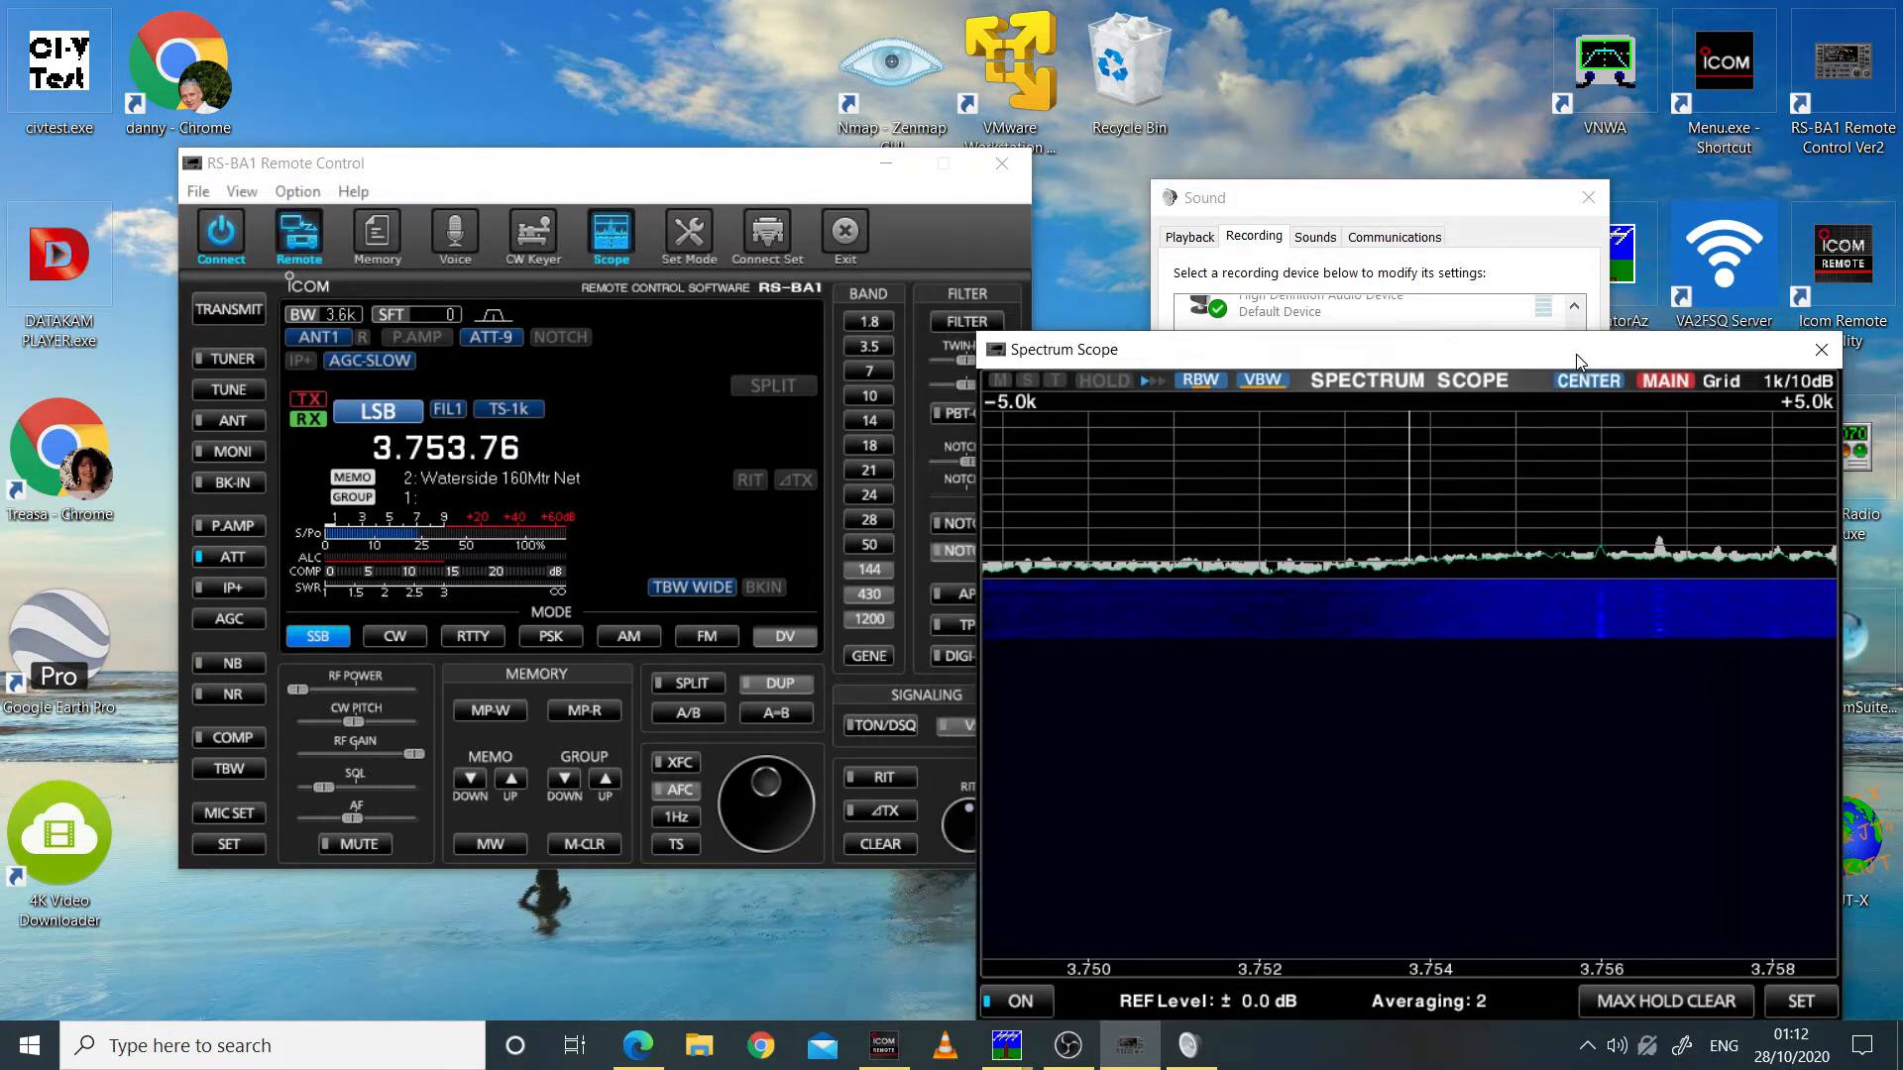
# Step: Move the Sound dialog higher on the desktop and raise the radio's AF level slightly
pyautogui.click(1480, 231)
pyautogui.moveTo(1480, 198); pyautogui.dragTo(1432, 124)
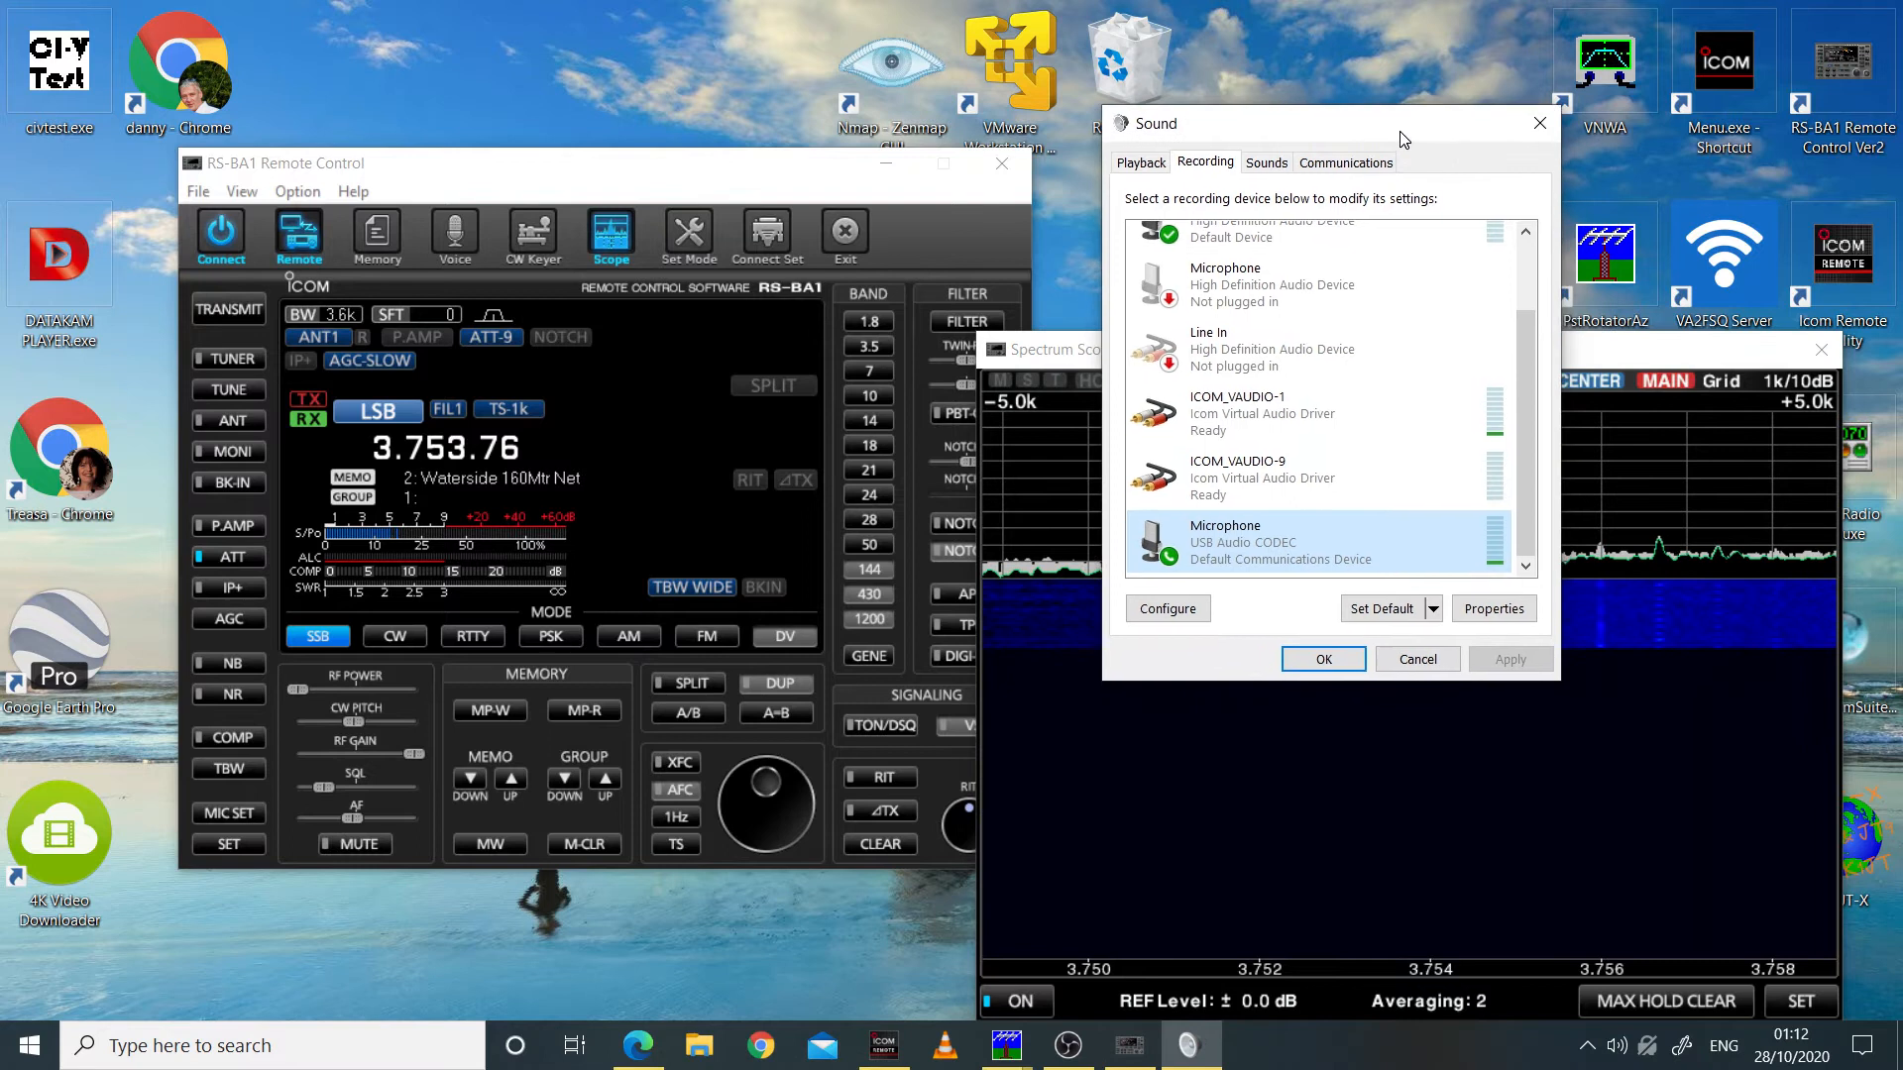
pyautogui.moveTo(355, 820)
pyautogui.mouseDown()
pyautogui.moveTo(389, 825)
pyautogui.moveTo(372, 823)
pyautogui.mouseUp()
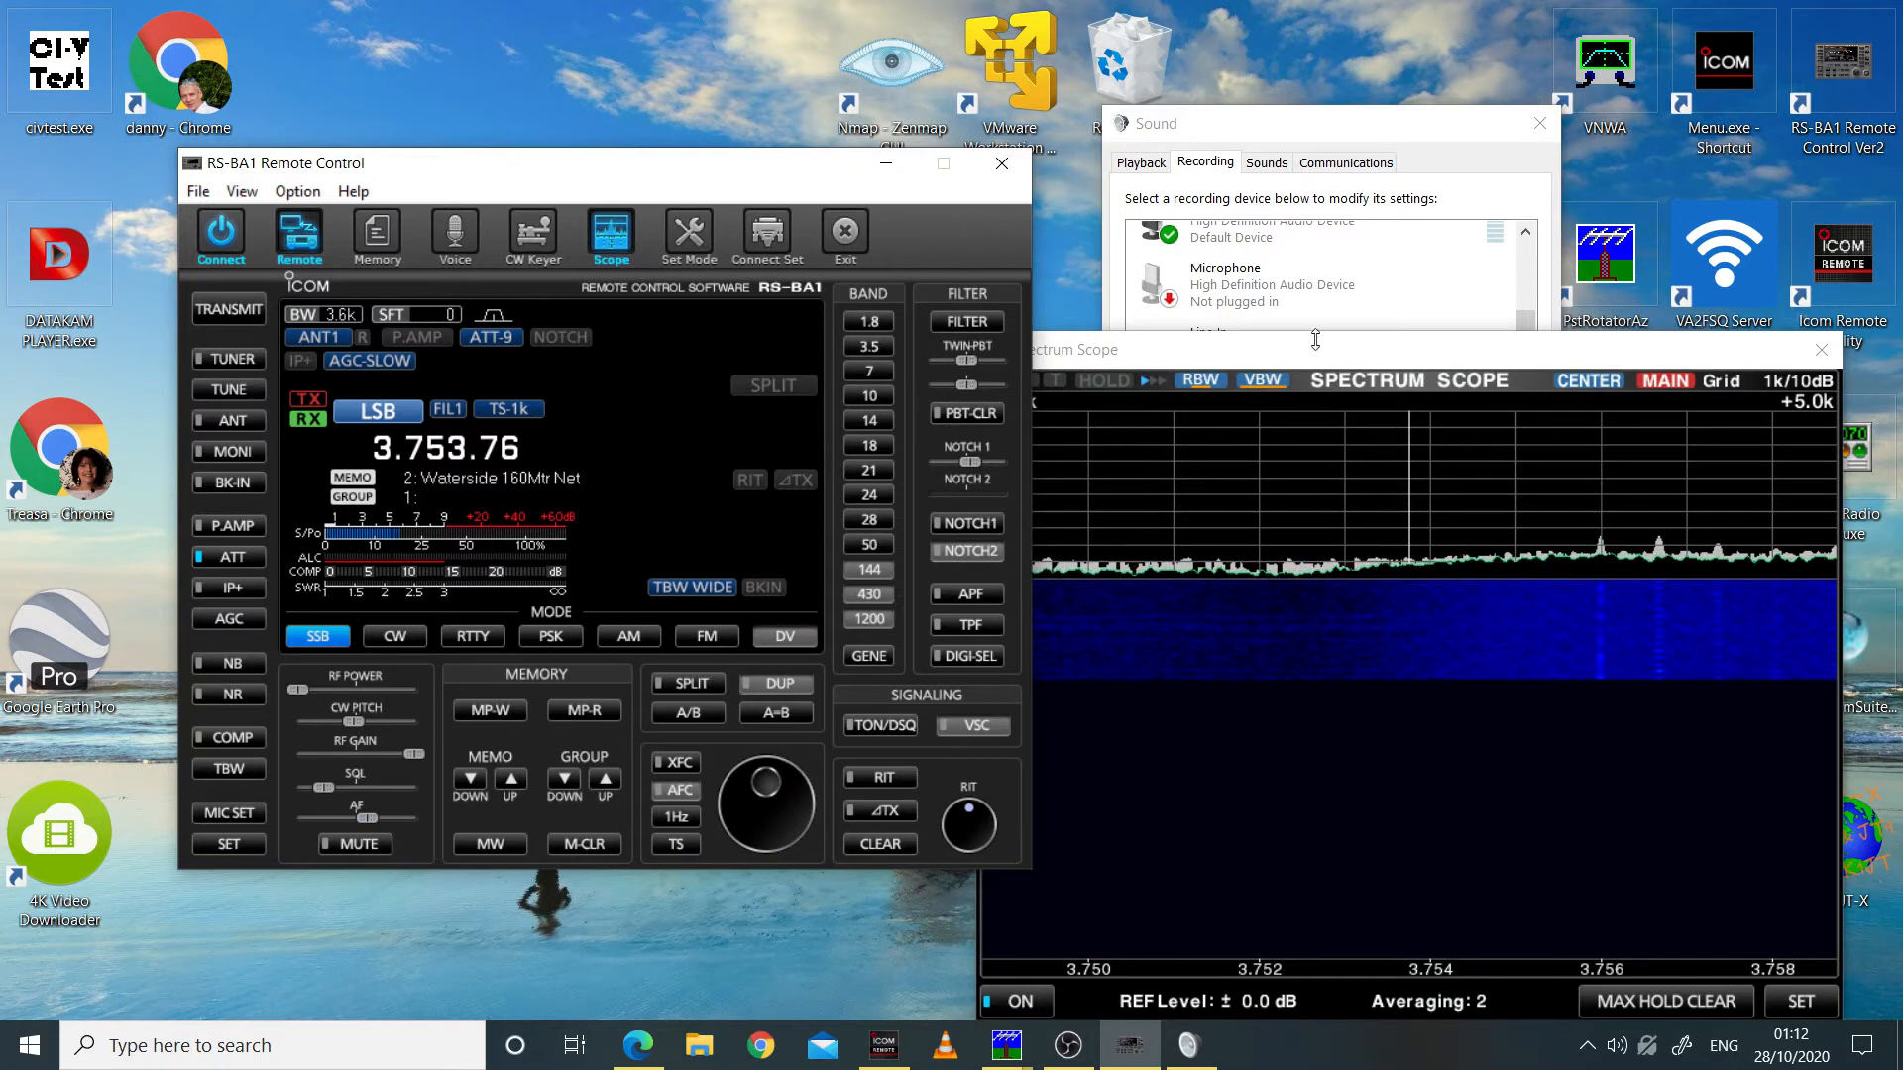
# Step: Open the level settings in the properties of the USB Audio CODEC Microphone recording device
pyautogui.click(1329, 126)
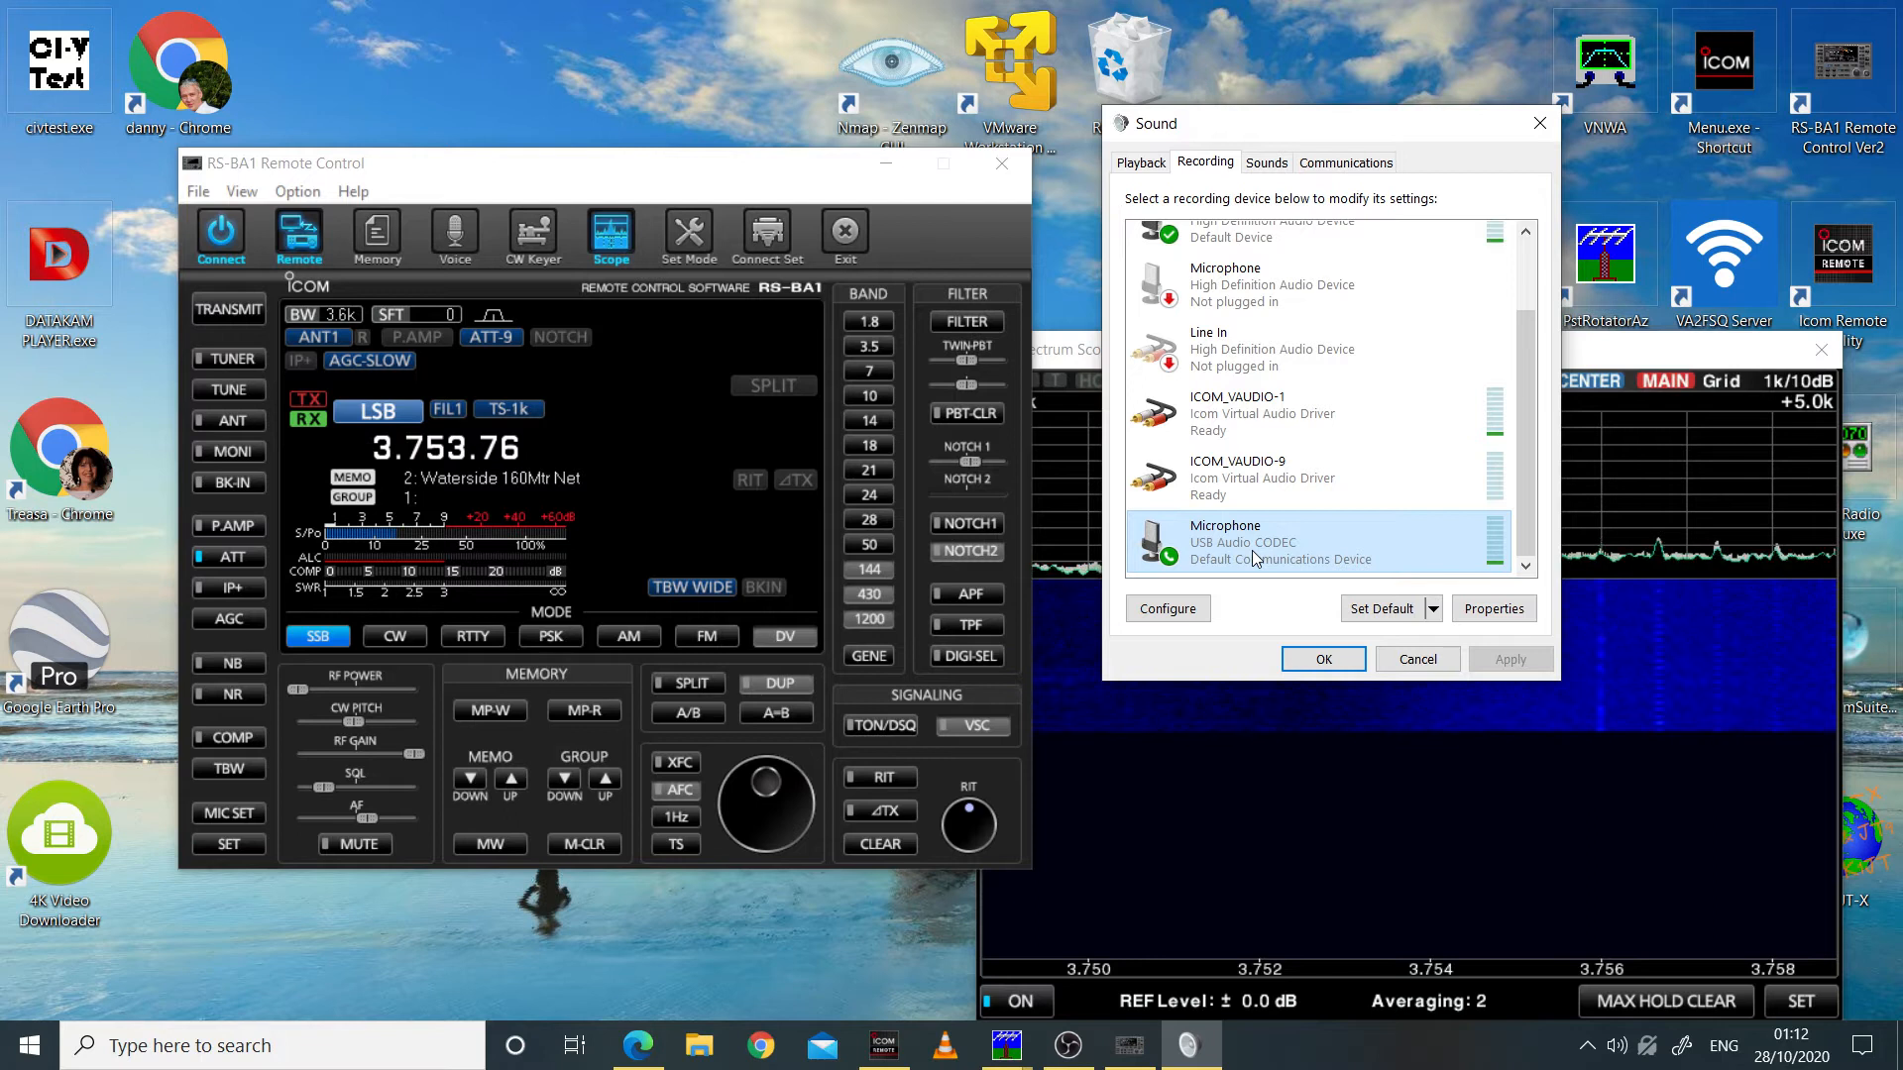
pyautogui.click(1209, 166)
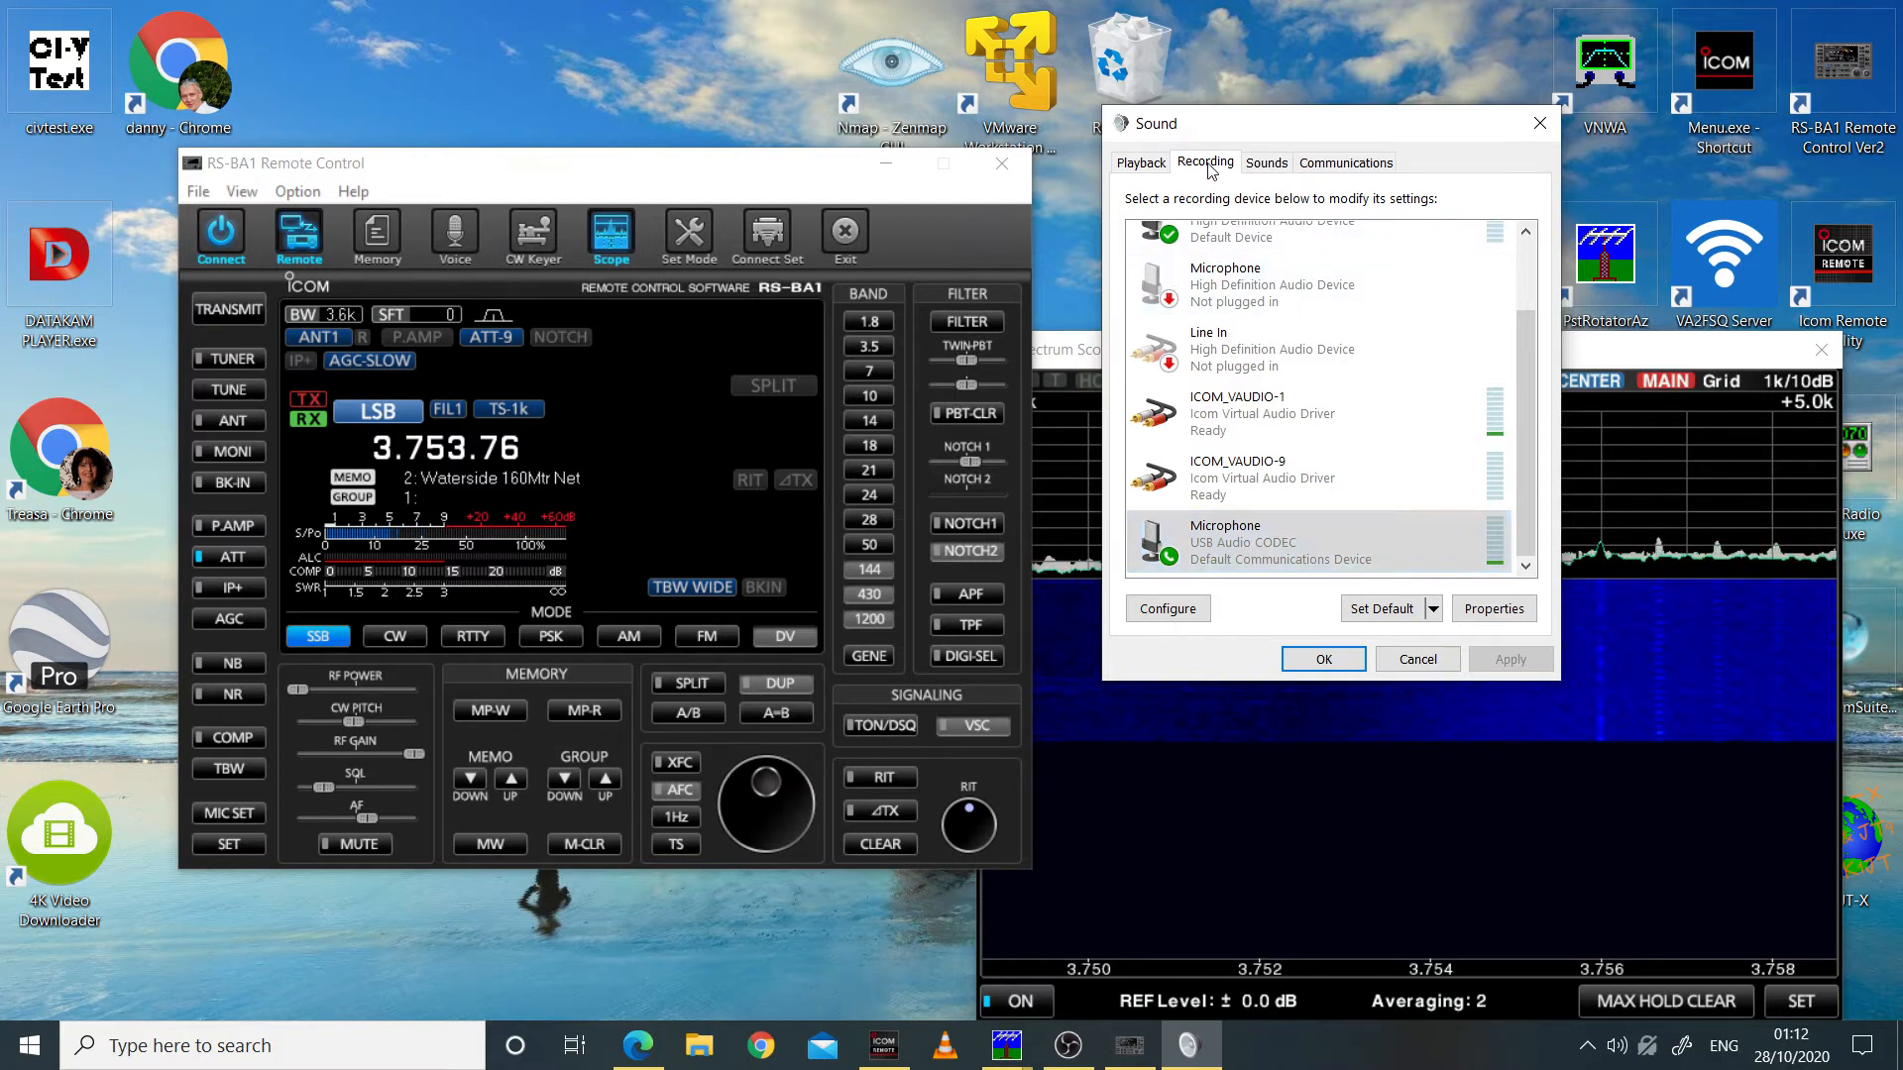
pyautogui.click(1279, 536)
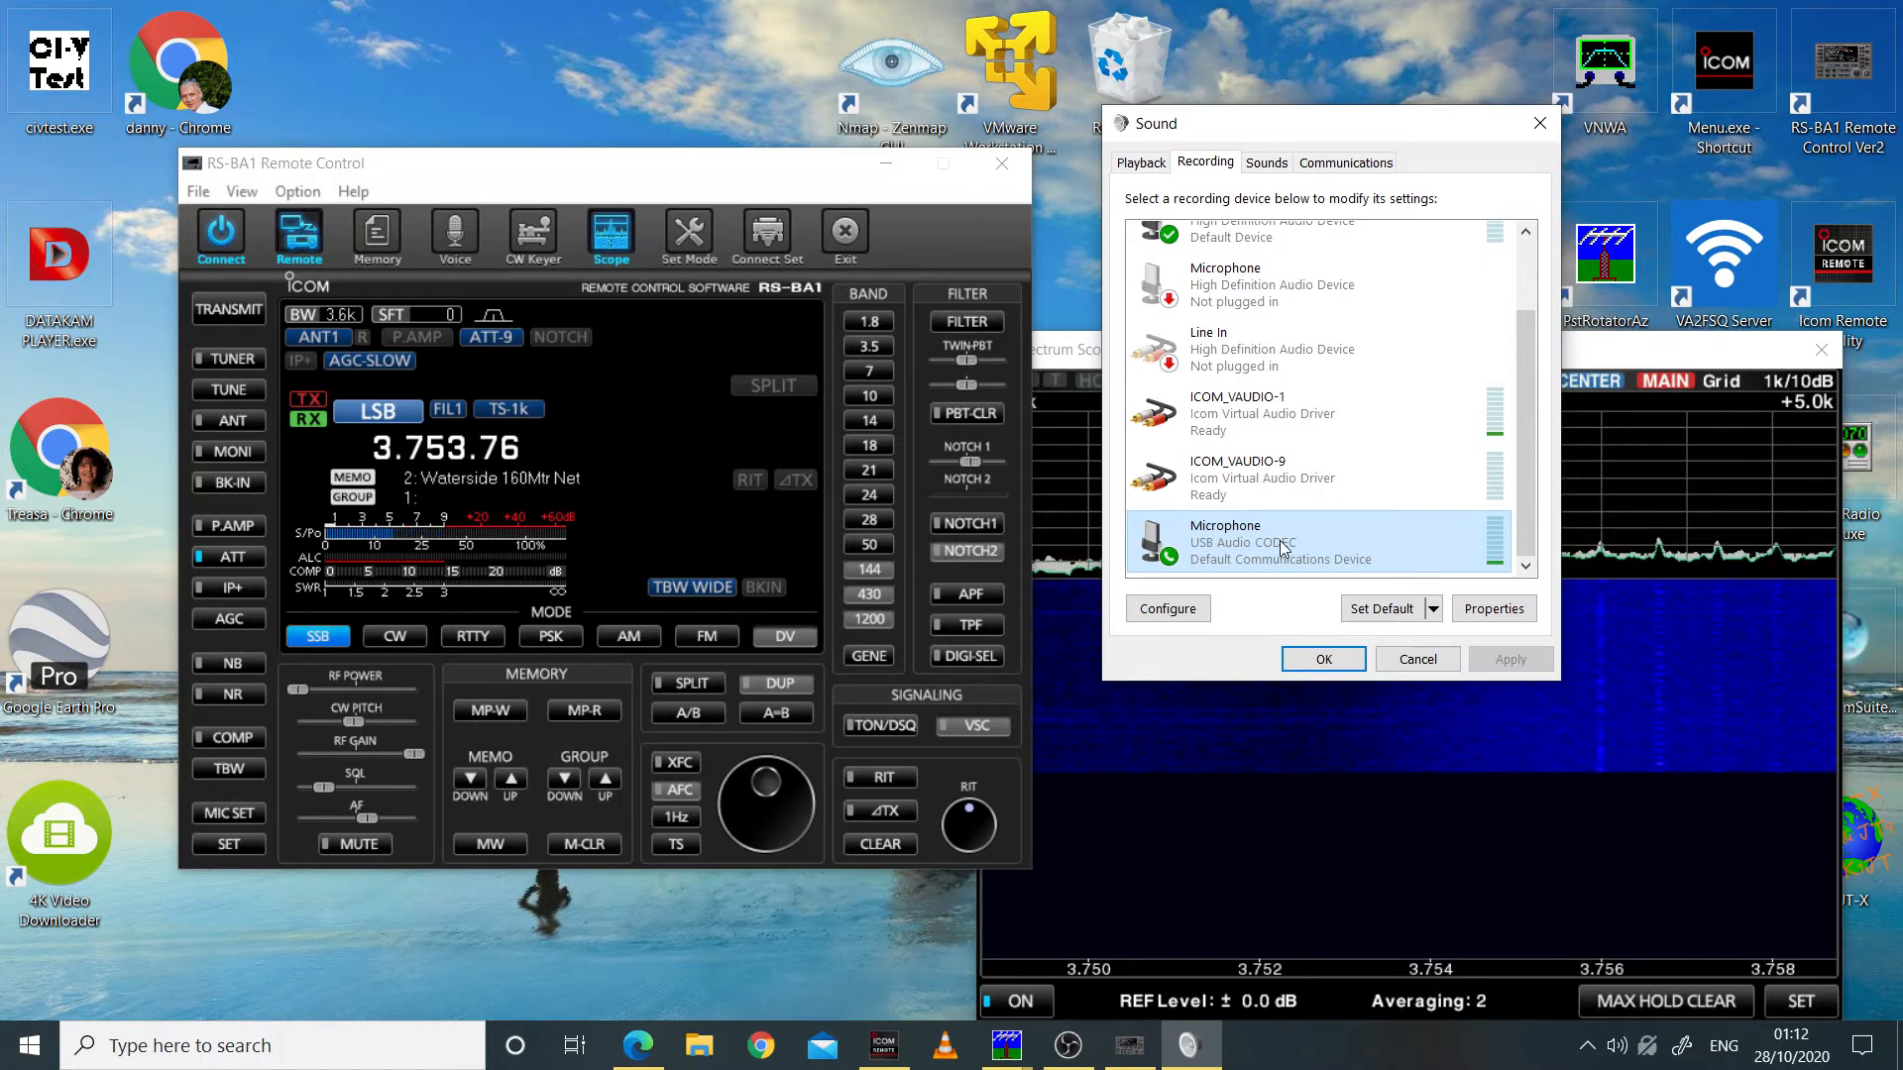
pyautogui.click(1515, 609)
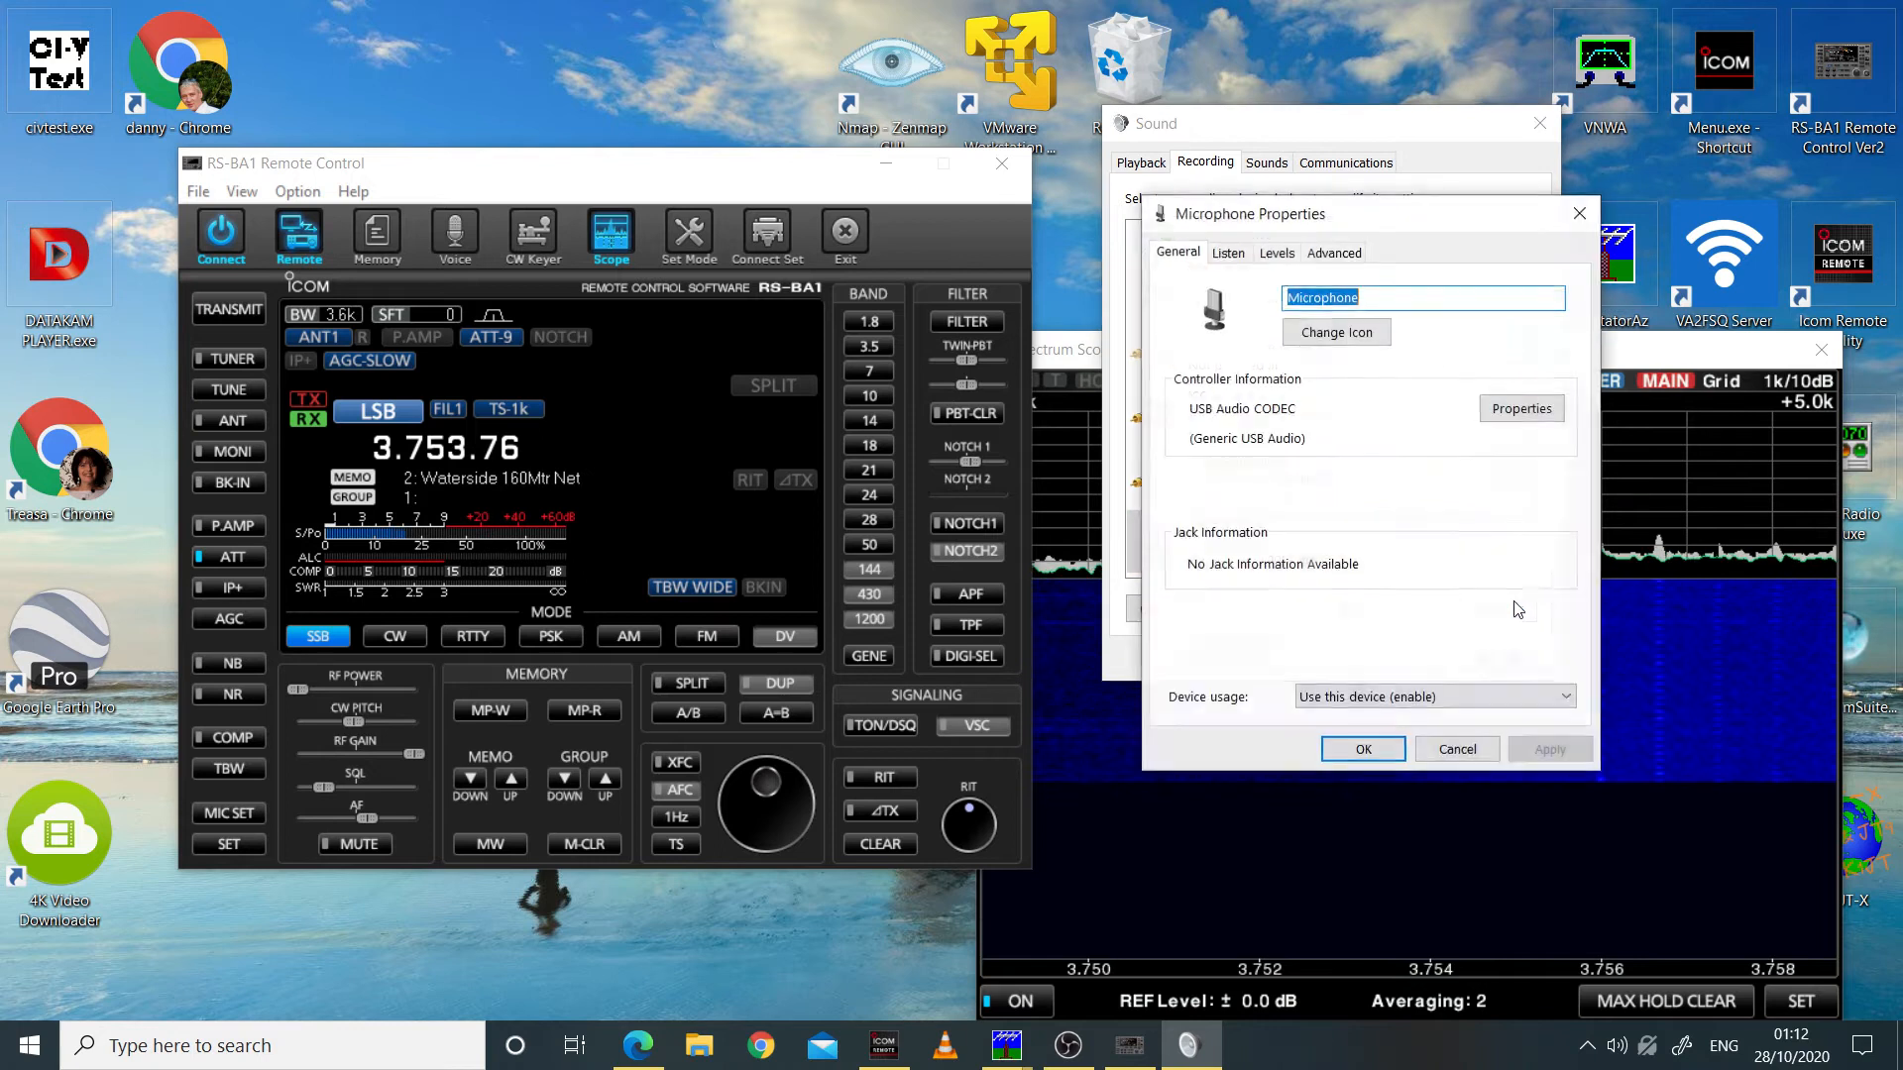
pyautogui.click(1277, 256)
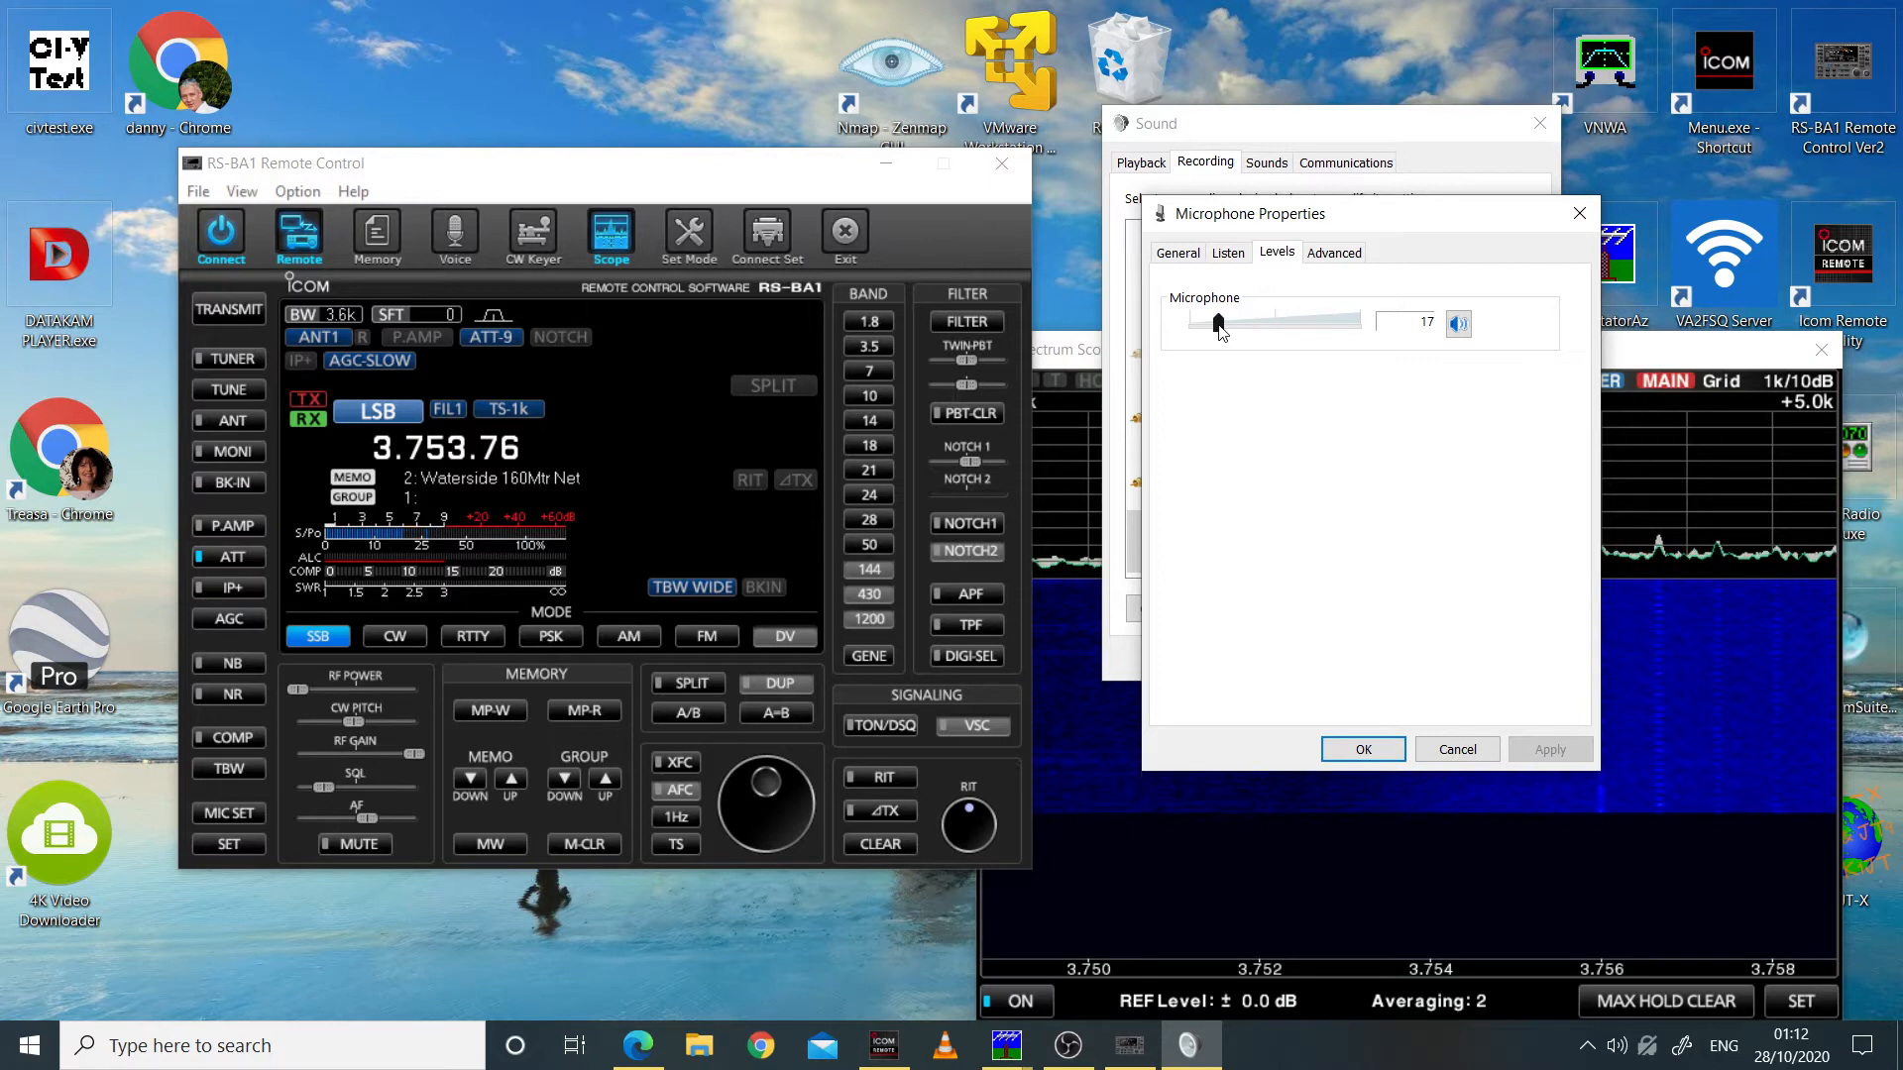
# Step: Set the USB Audio CODEC microphone level to 17 and accept it, moving its properties dialog clear of the Sound window
pyautogui.moveTo(1219, 332)
pyautogui.mouseDown()
pyautogui.moveTo(1195, 330)
pyautogui.moveTo(1299, 338)
pyautogui.moveTo(1215, 335)
pyautogui.mouseUp()
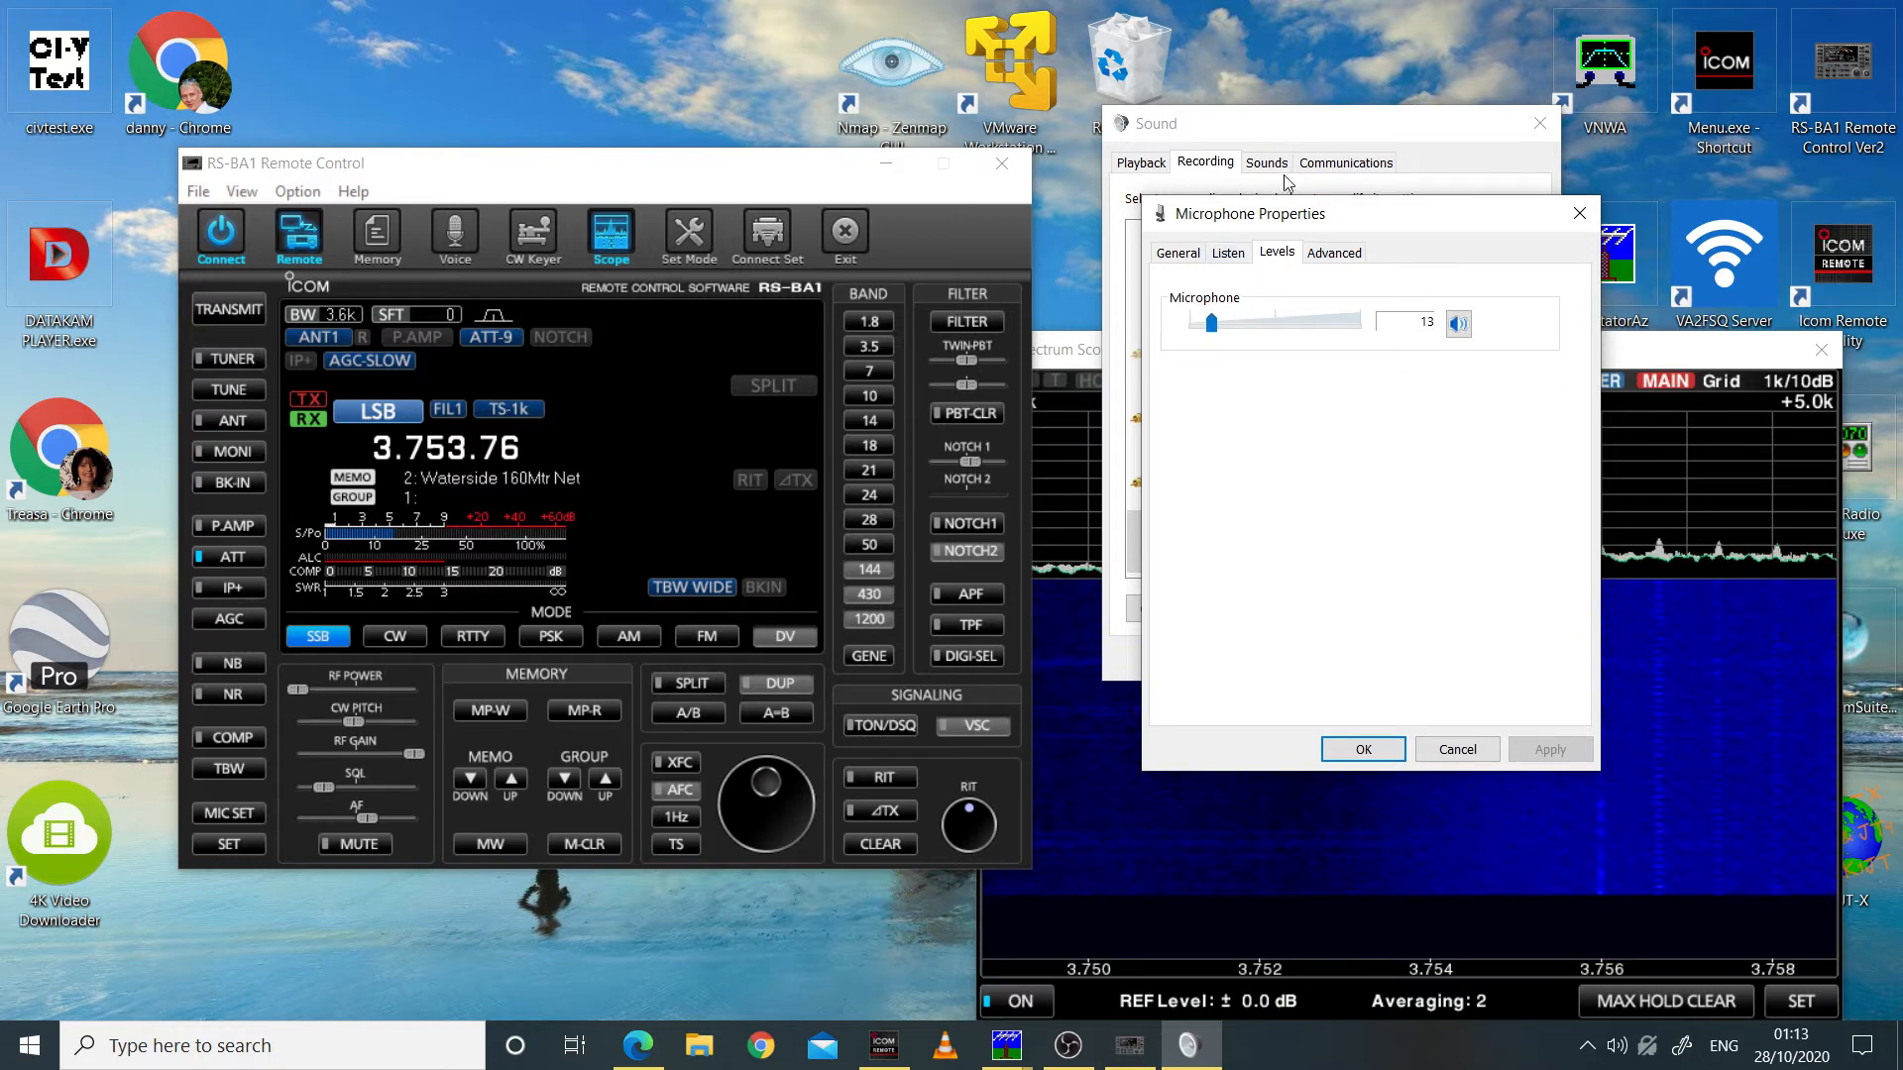
pyautogui.moveTo(1290, 217); pyautogui.dragTo(794, 428)
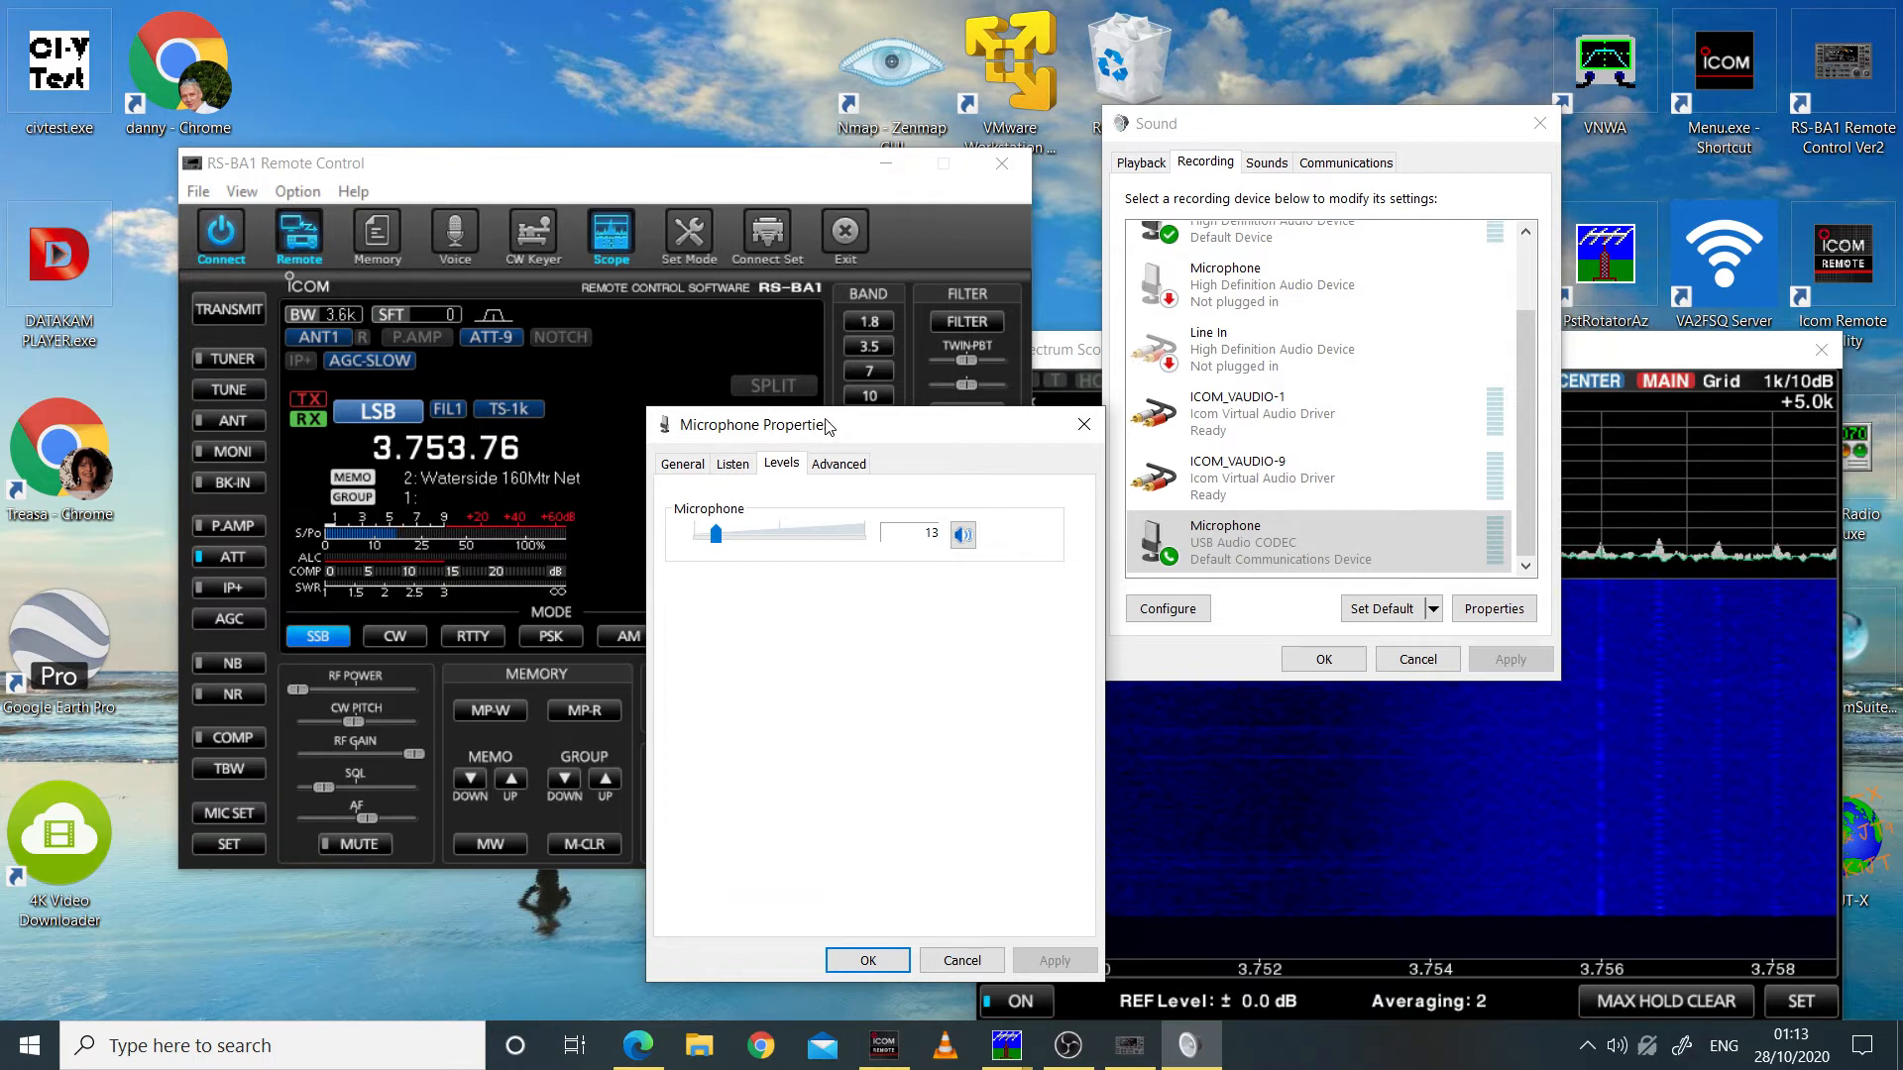
pyautogui.moveTo(845, 436); pyautogui.dragTo(822, 400)
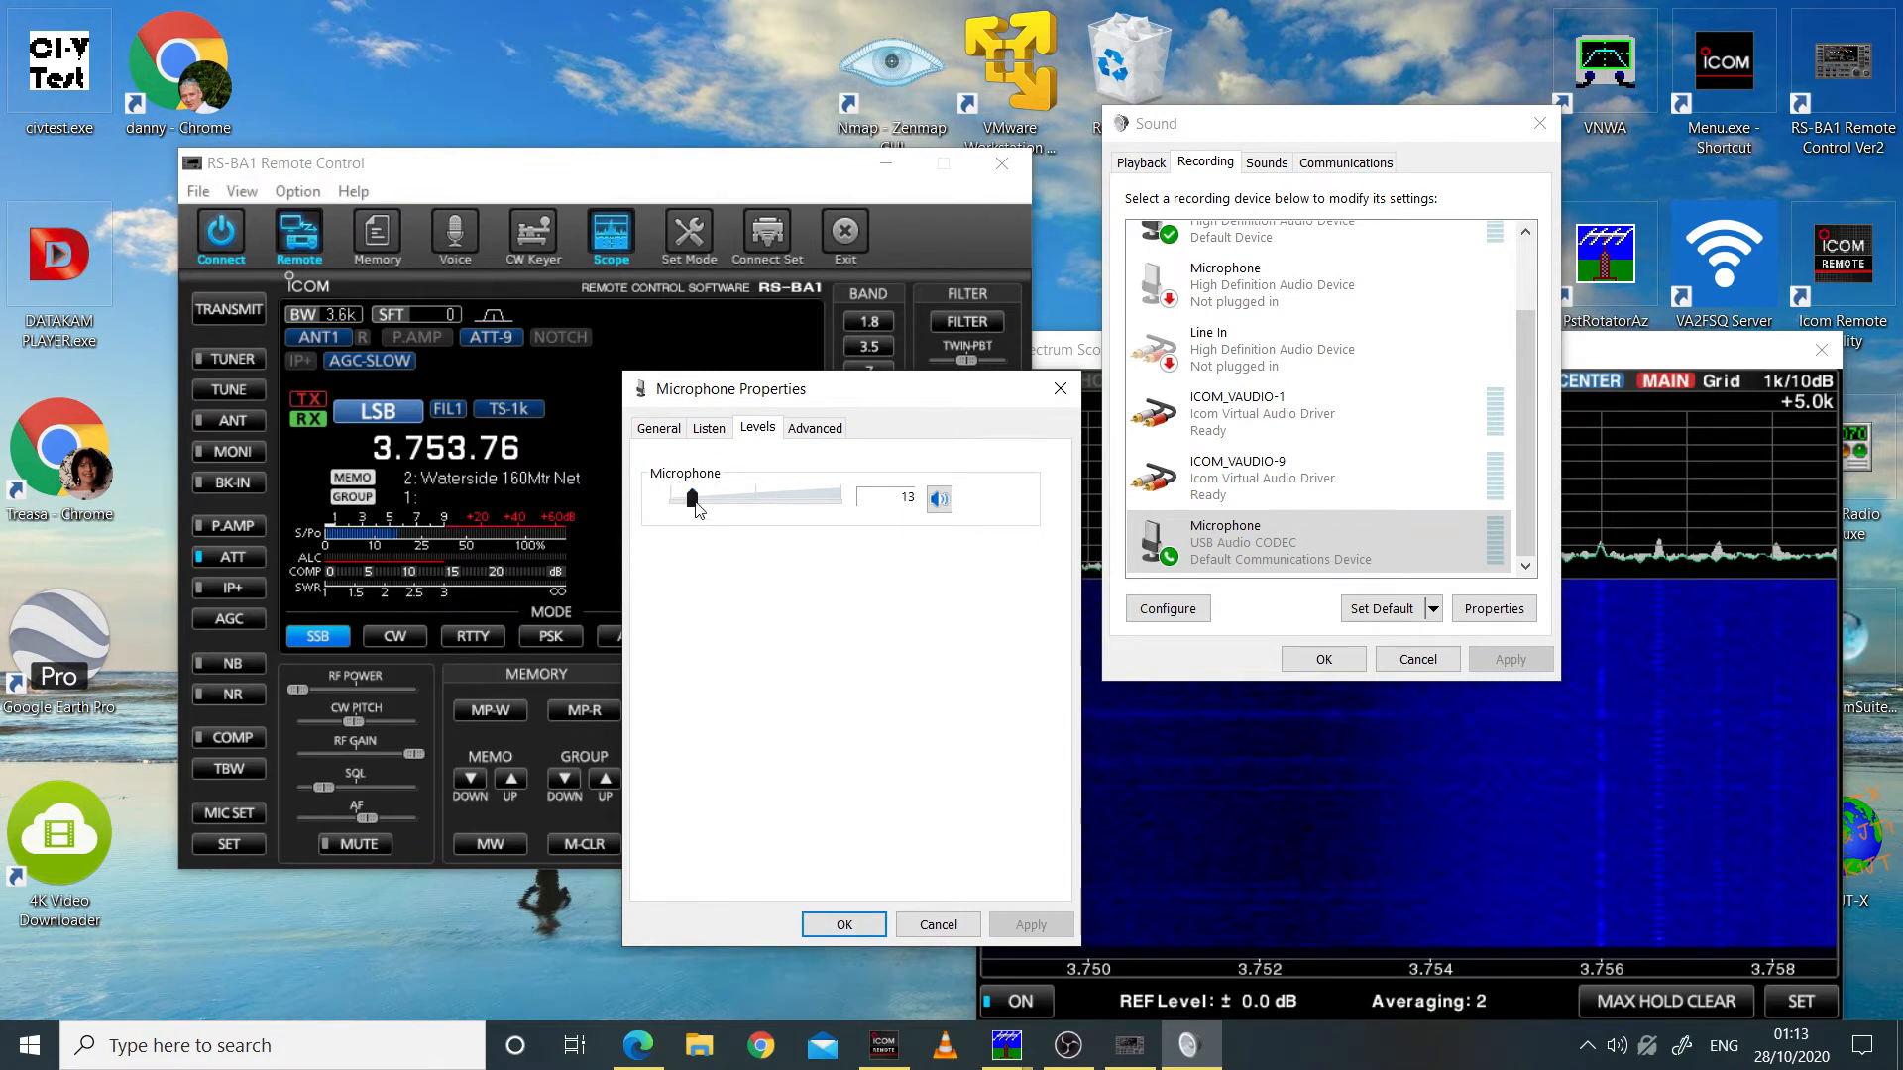
pyautogui.moveTo(695, 502); pyautogui.dragTo(704, 505)
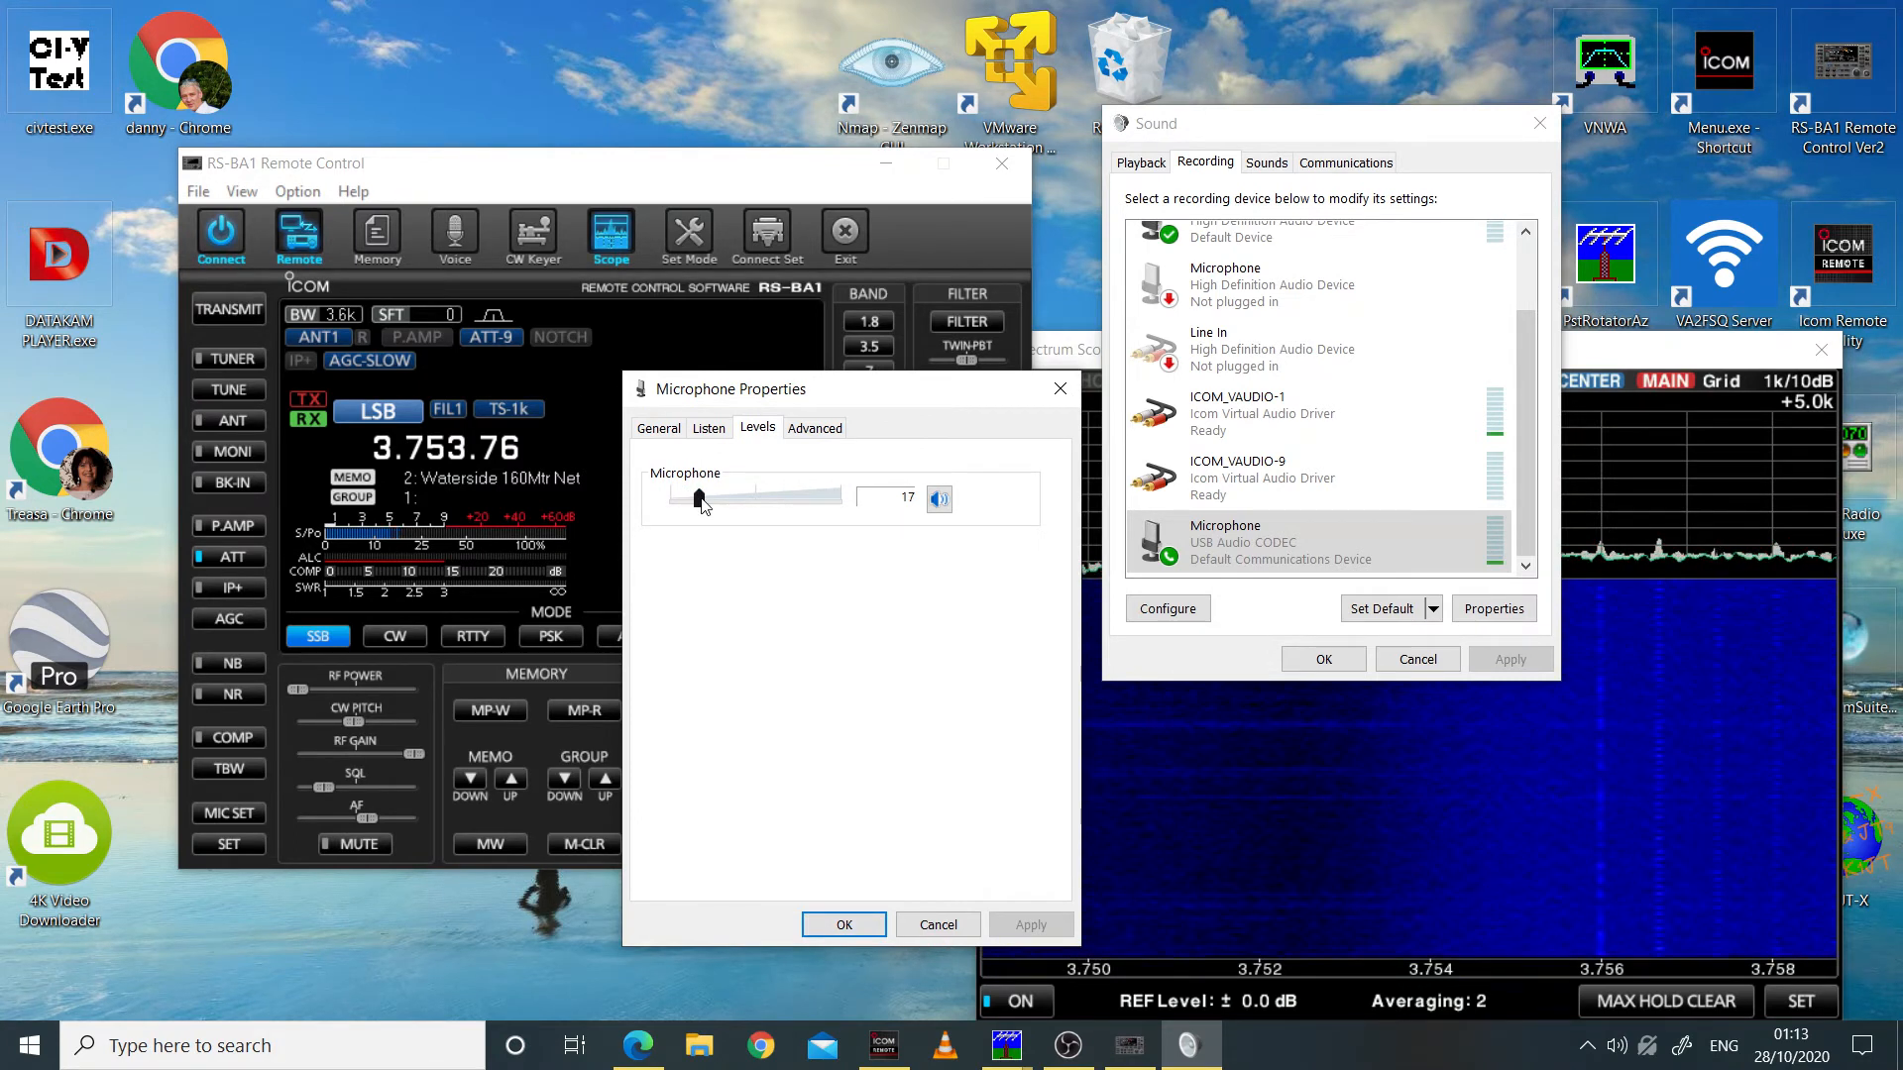
pyautogui.click(844, 924)
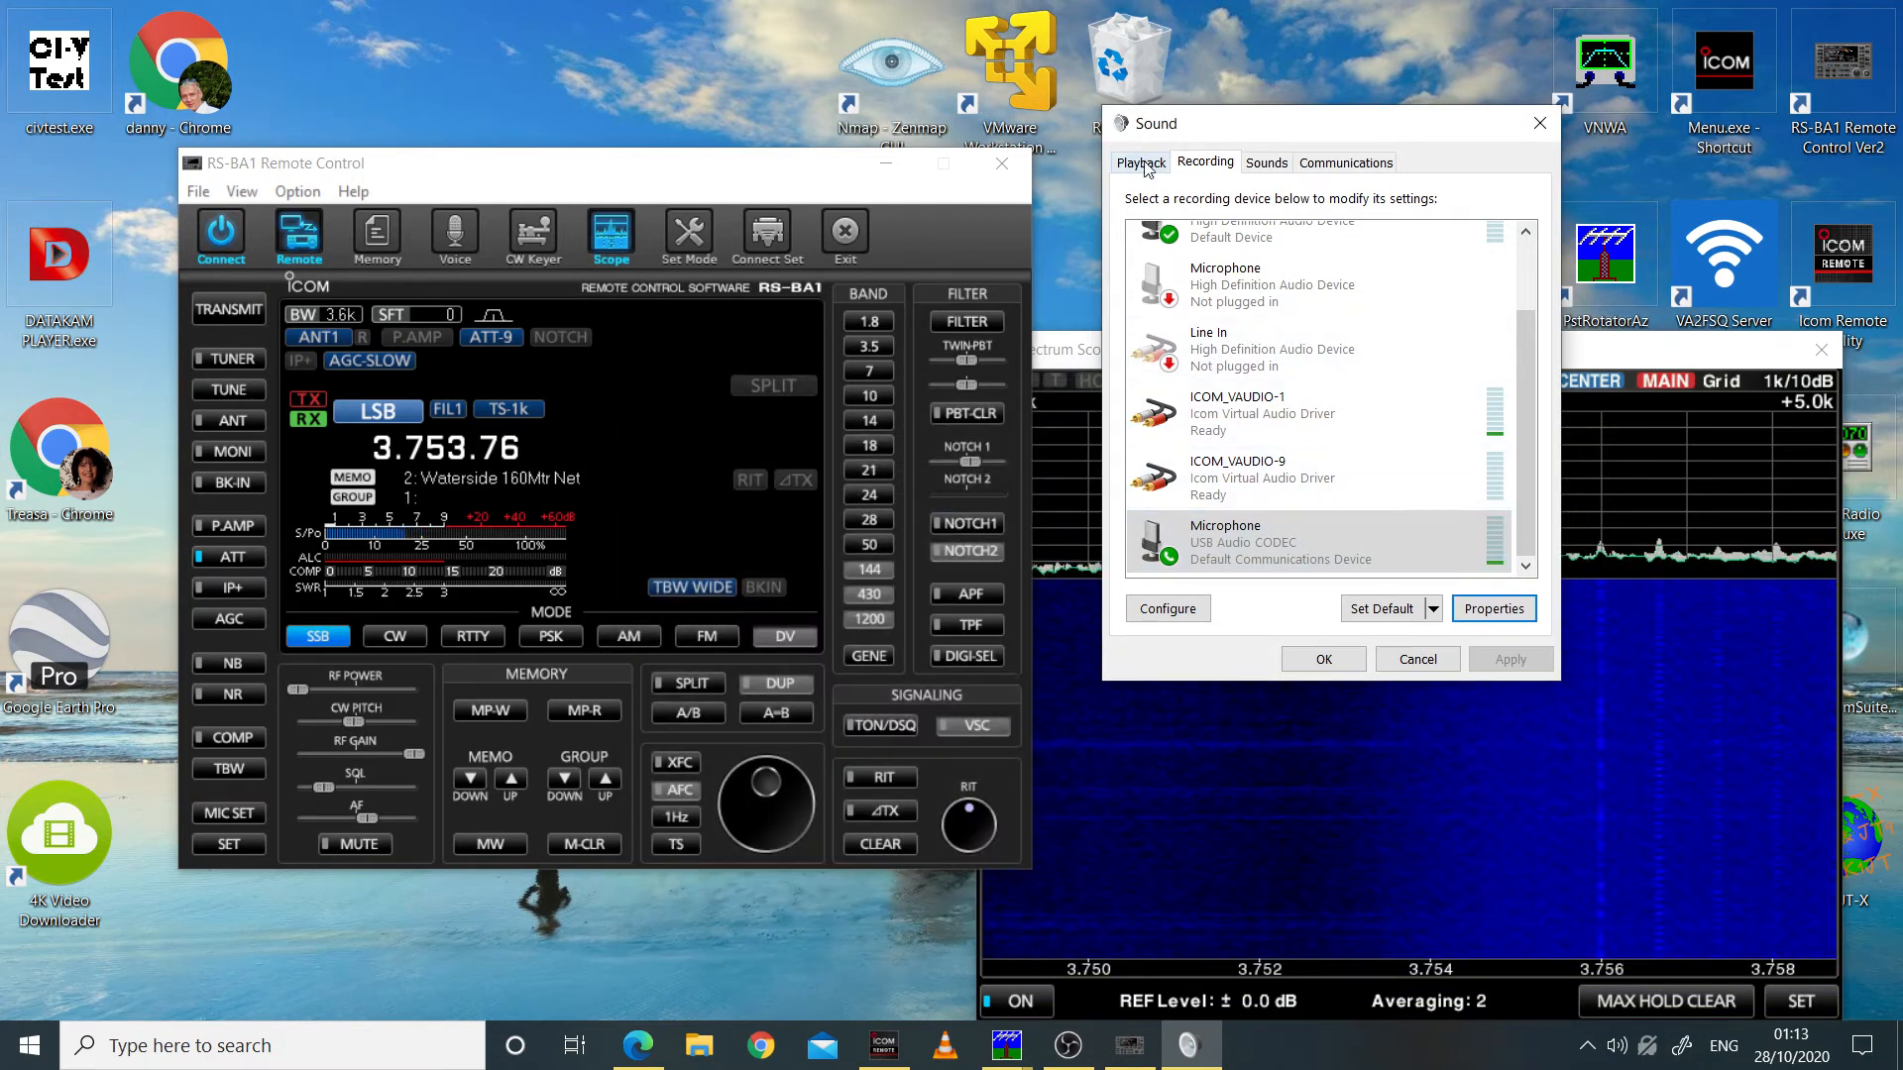
# Step: Start transmitting from the RS-BA1 Remote Control and return to the recording devices in the Sound dialog
pyautogui.click(446, 192)
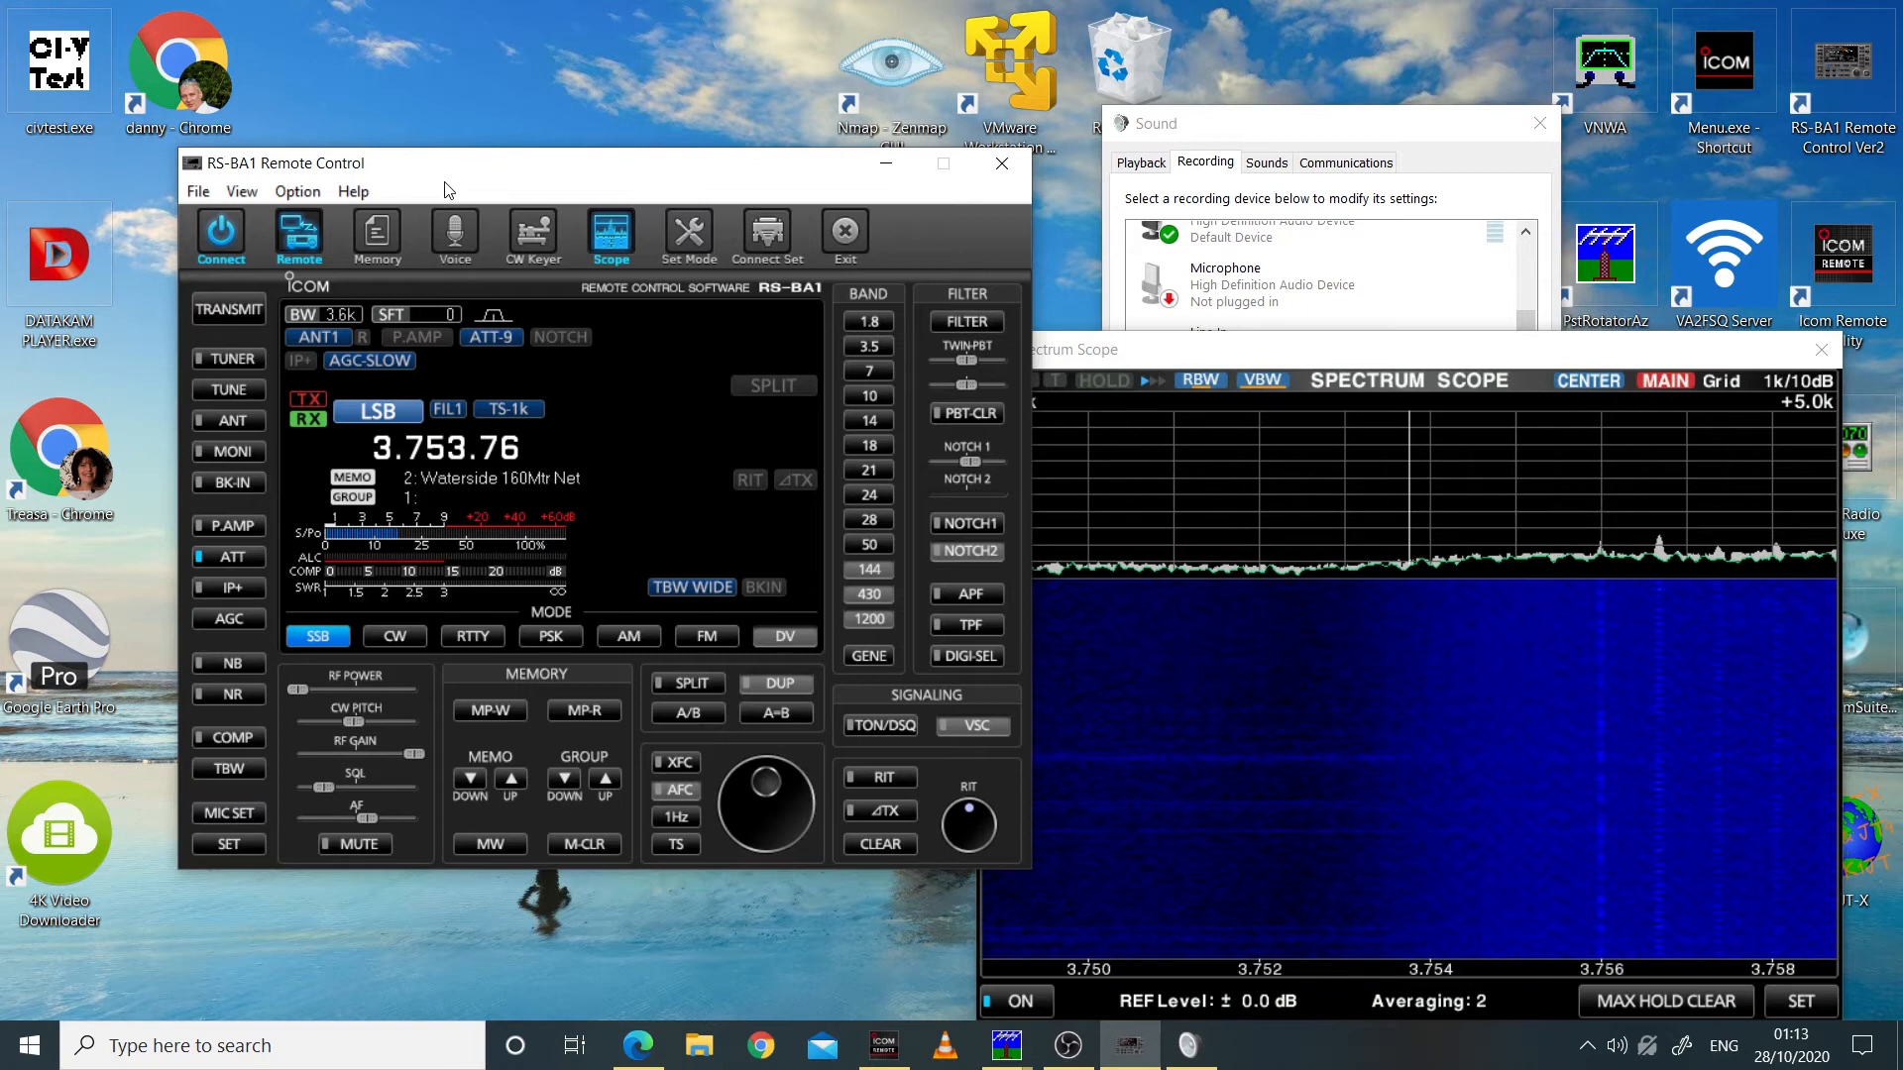
pyautogui.click(229, 310)
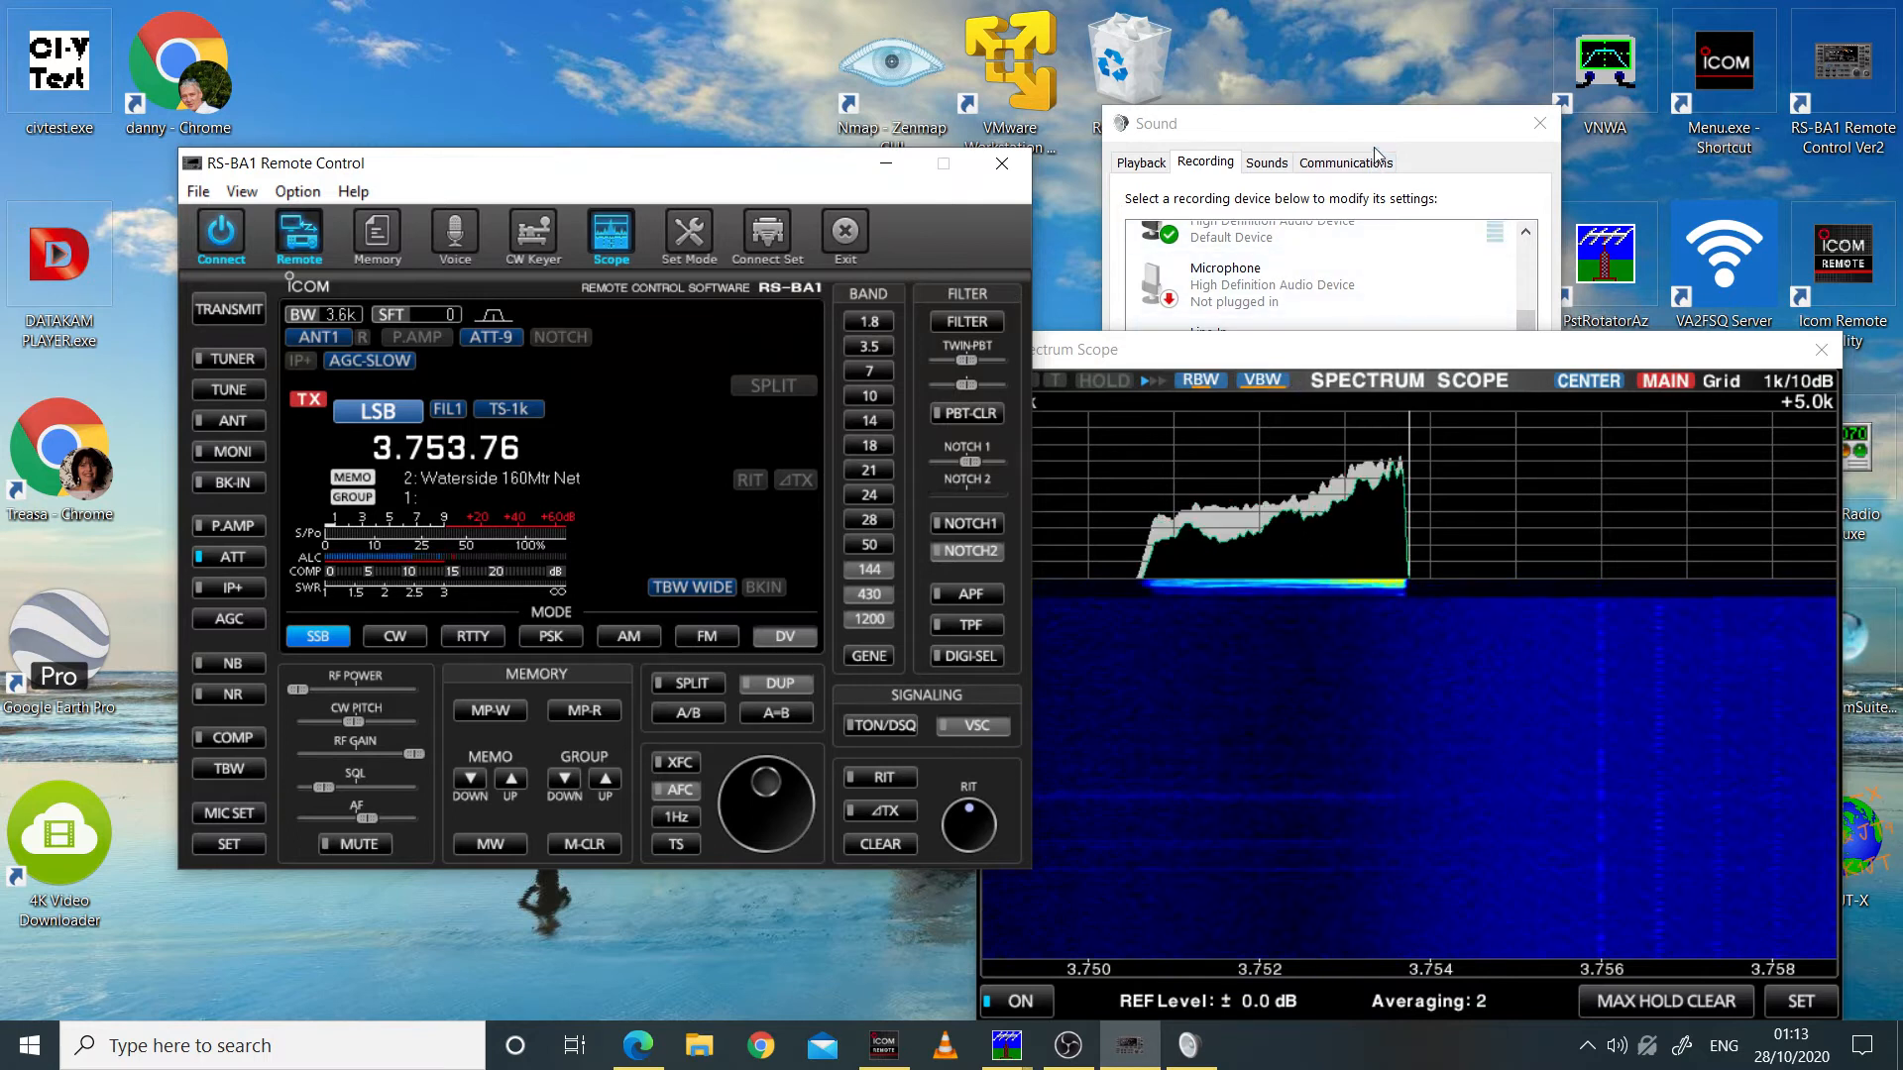
pyautogui.moveTo(1382, 129); pyautogui.dragTo(1362, 124)
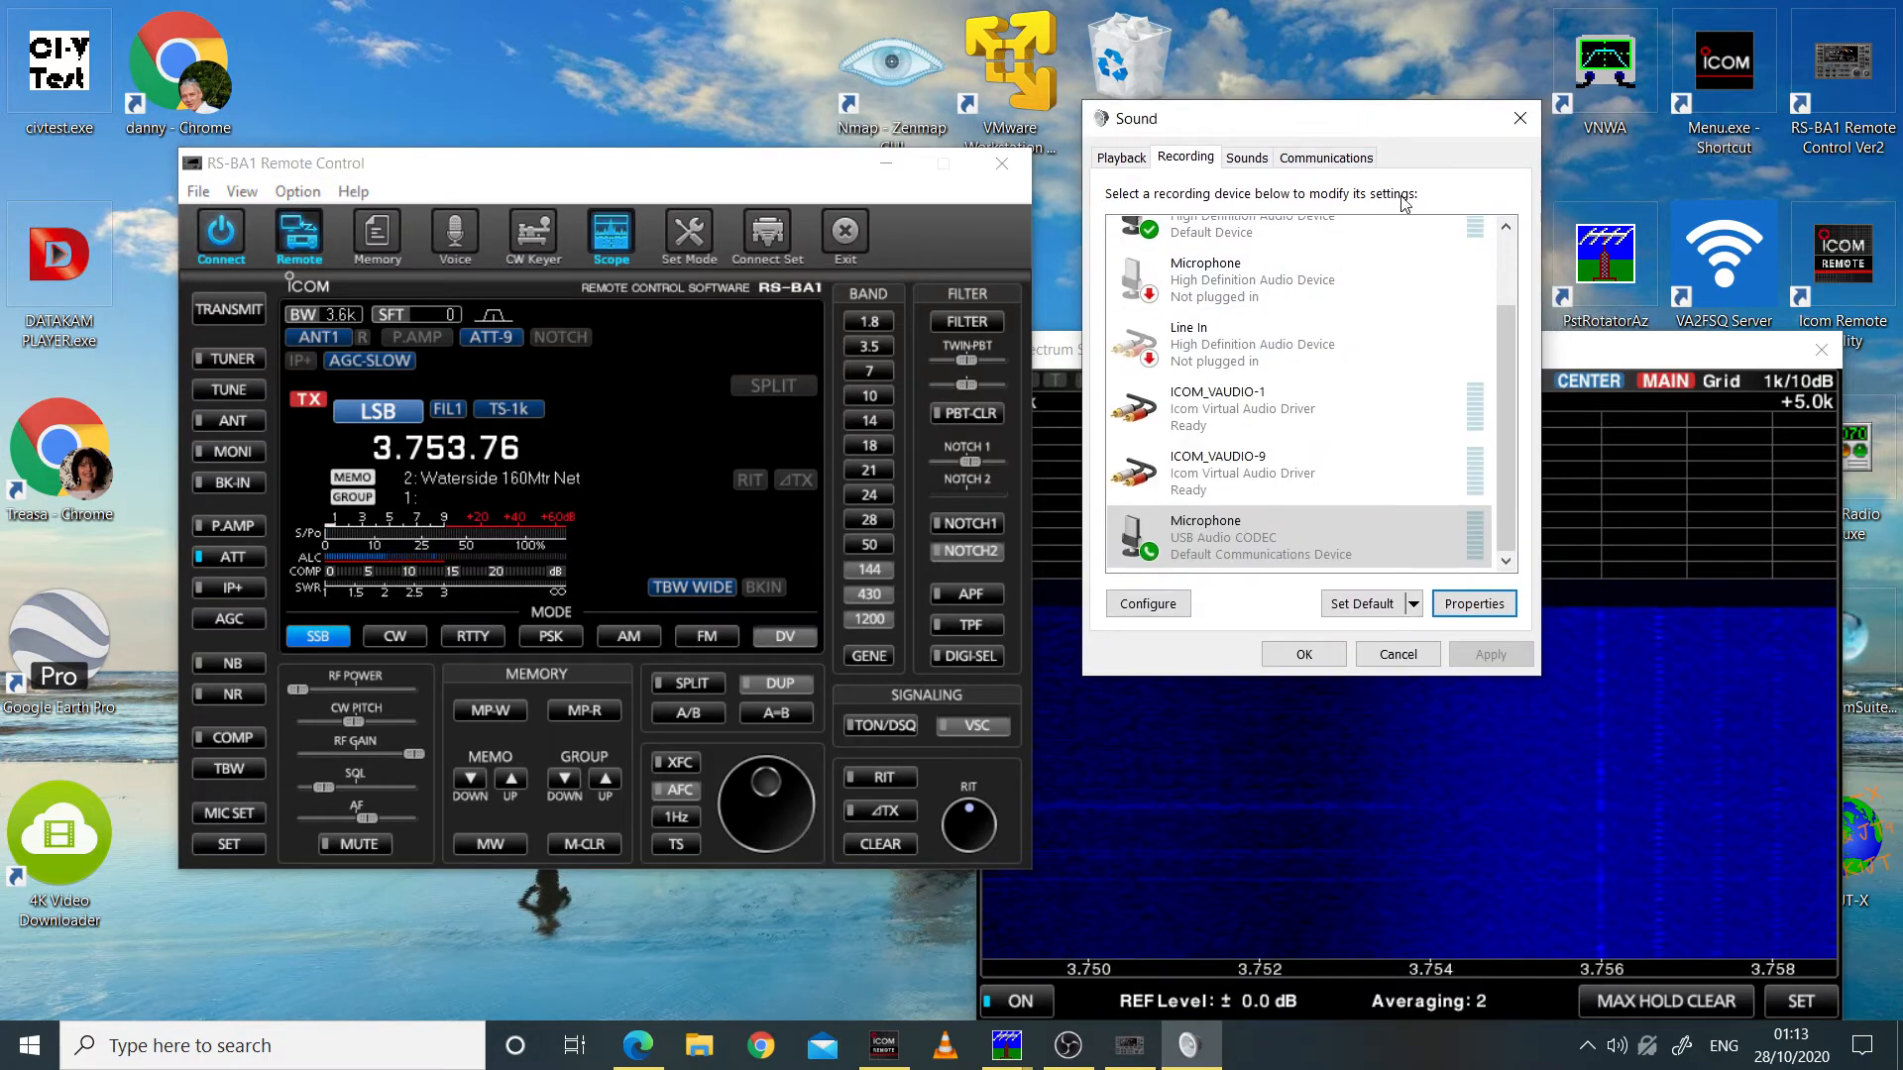
pyautogui.moveTo(1497, 359); pyautogui.dragTo(1497, 259)
# Step: Open the level settings of the USB Audio CODEC Speakers playback device, with the Spectrum Scope moved clear of the dialog
pyautogui.click(1121, 158)
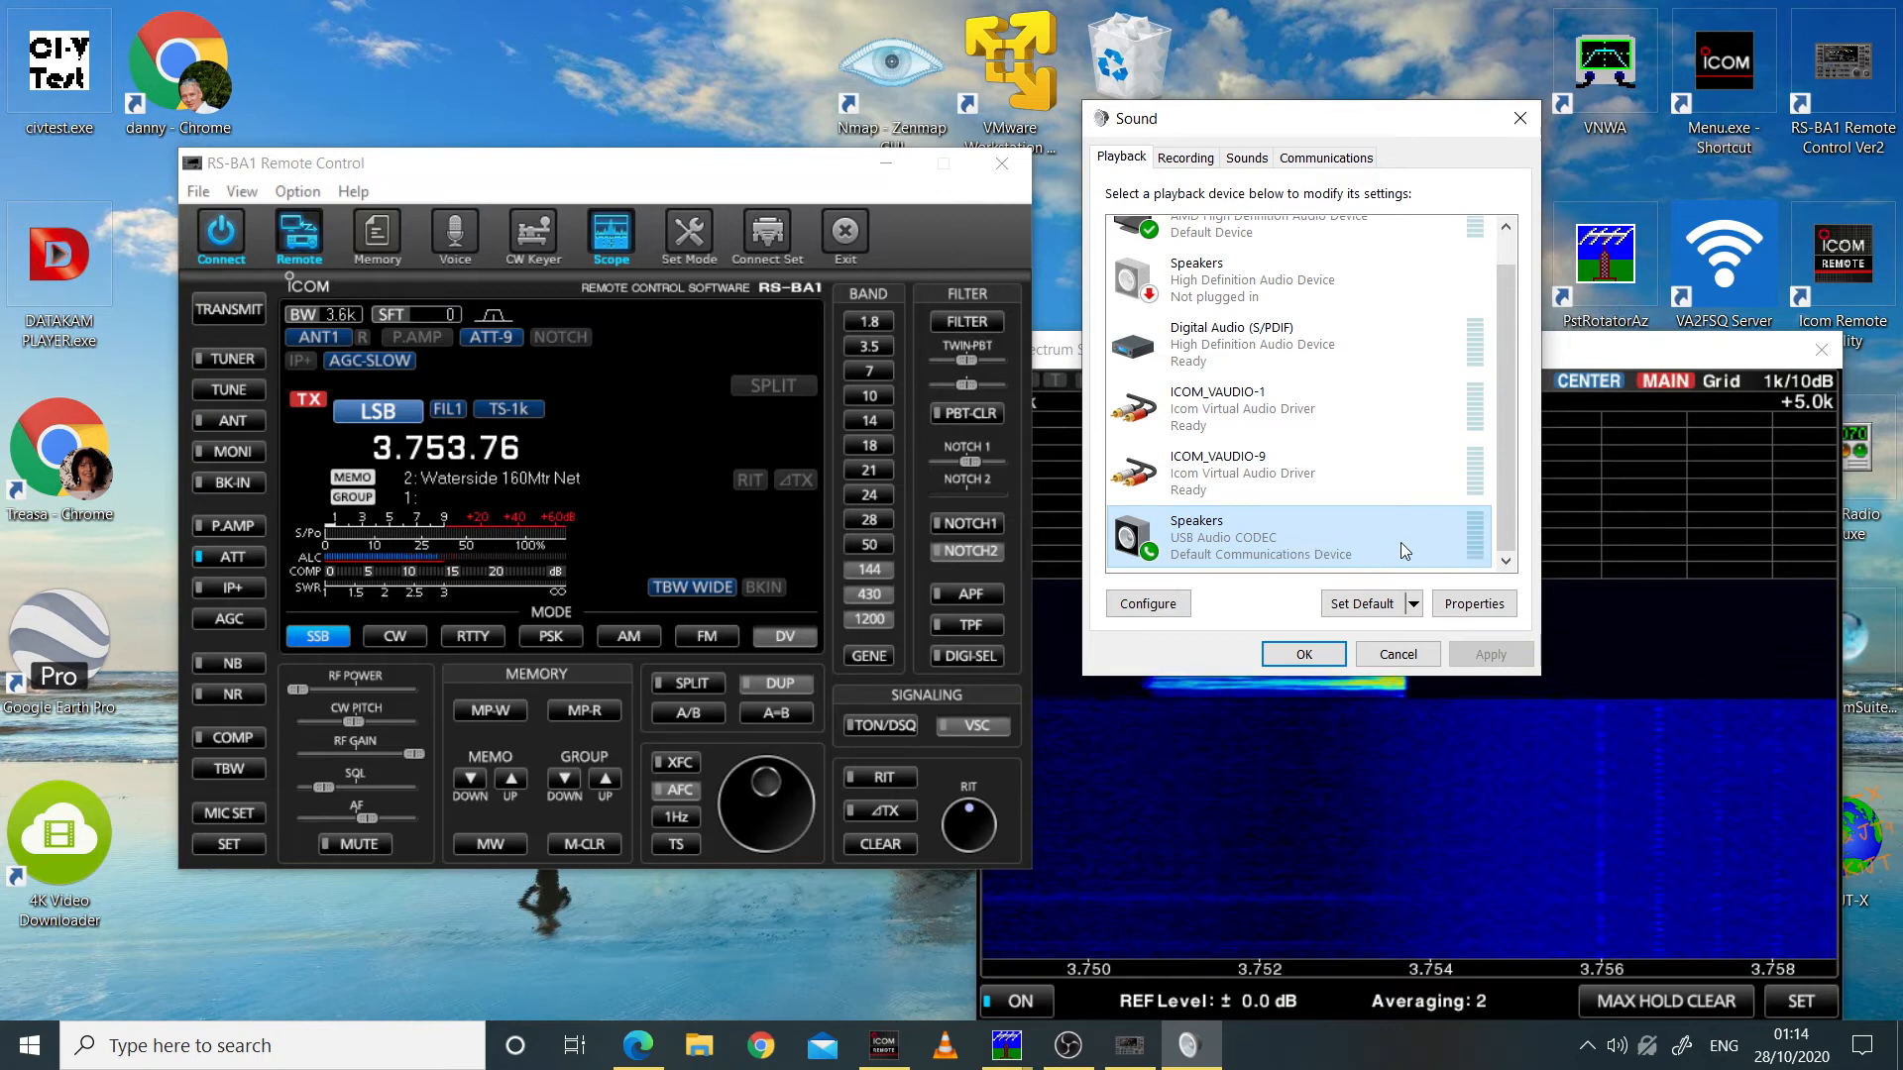
pyautogui.click(1473, 604)
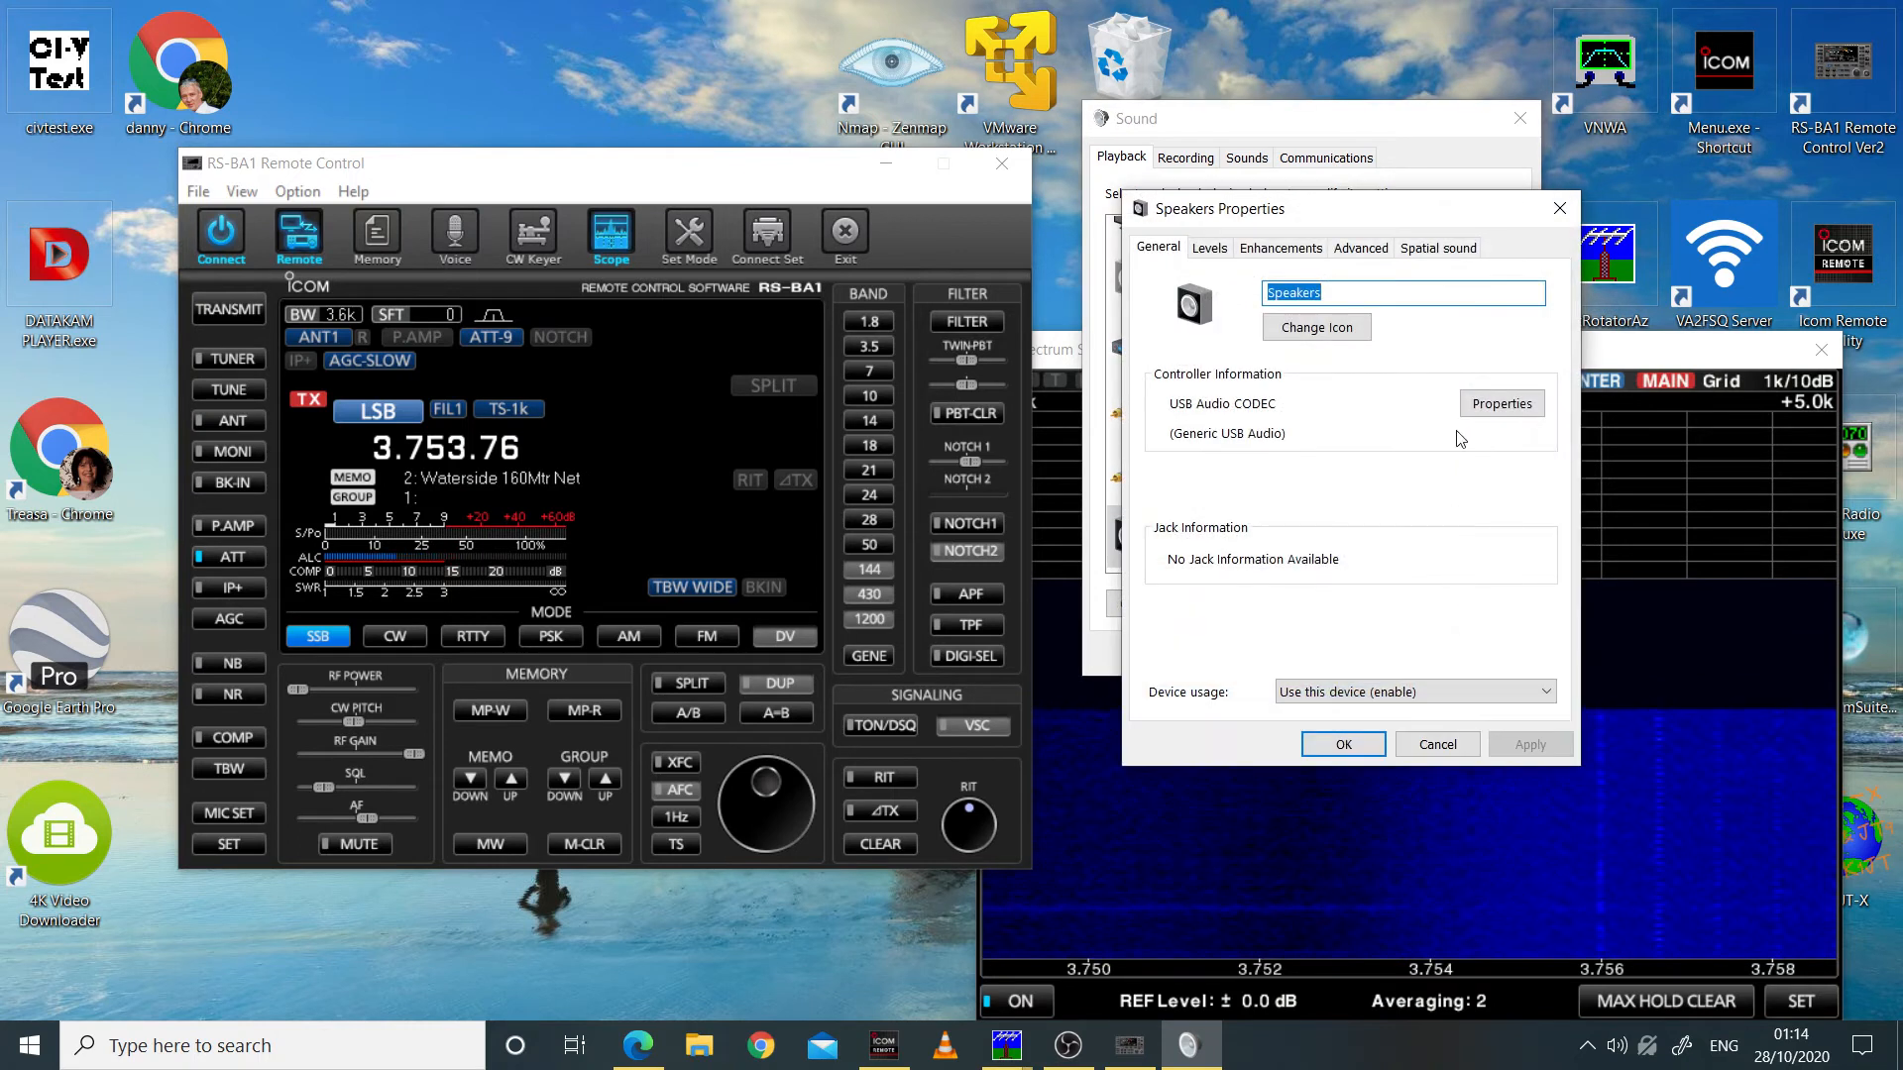
pyautogui.moveTo(1692, 363); pyautogui.dragTo(708, 386)
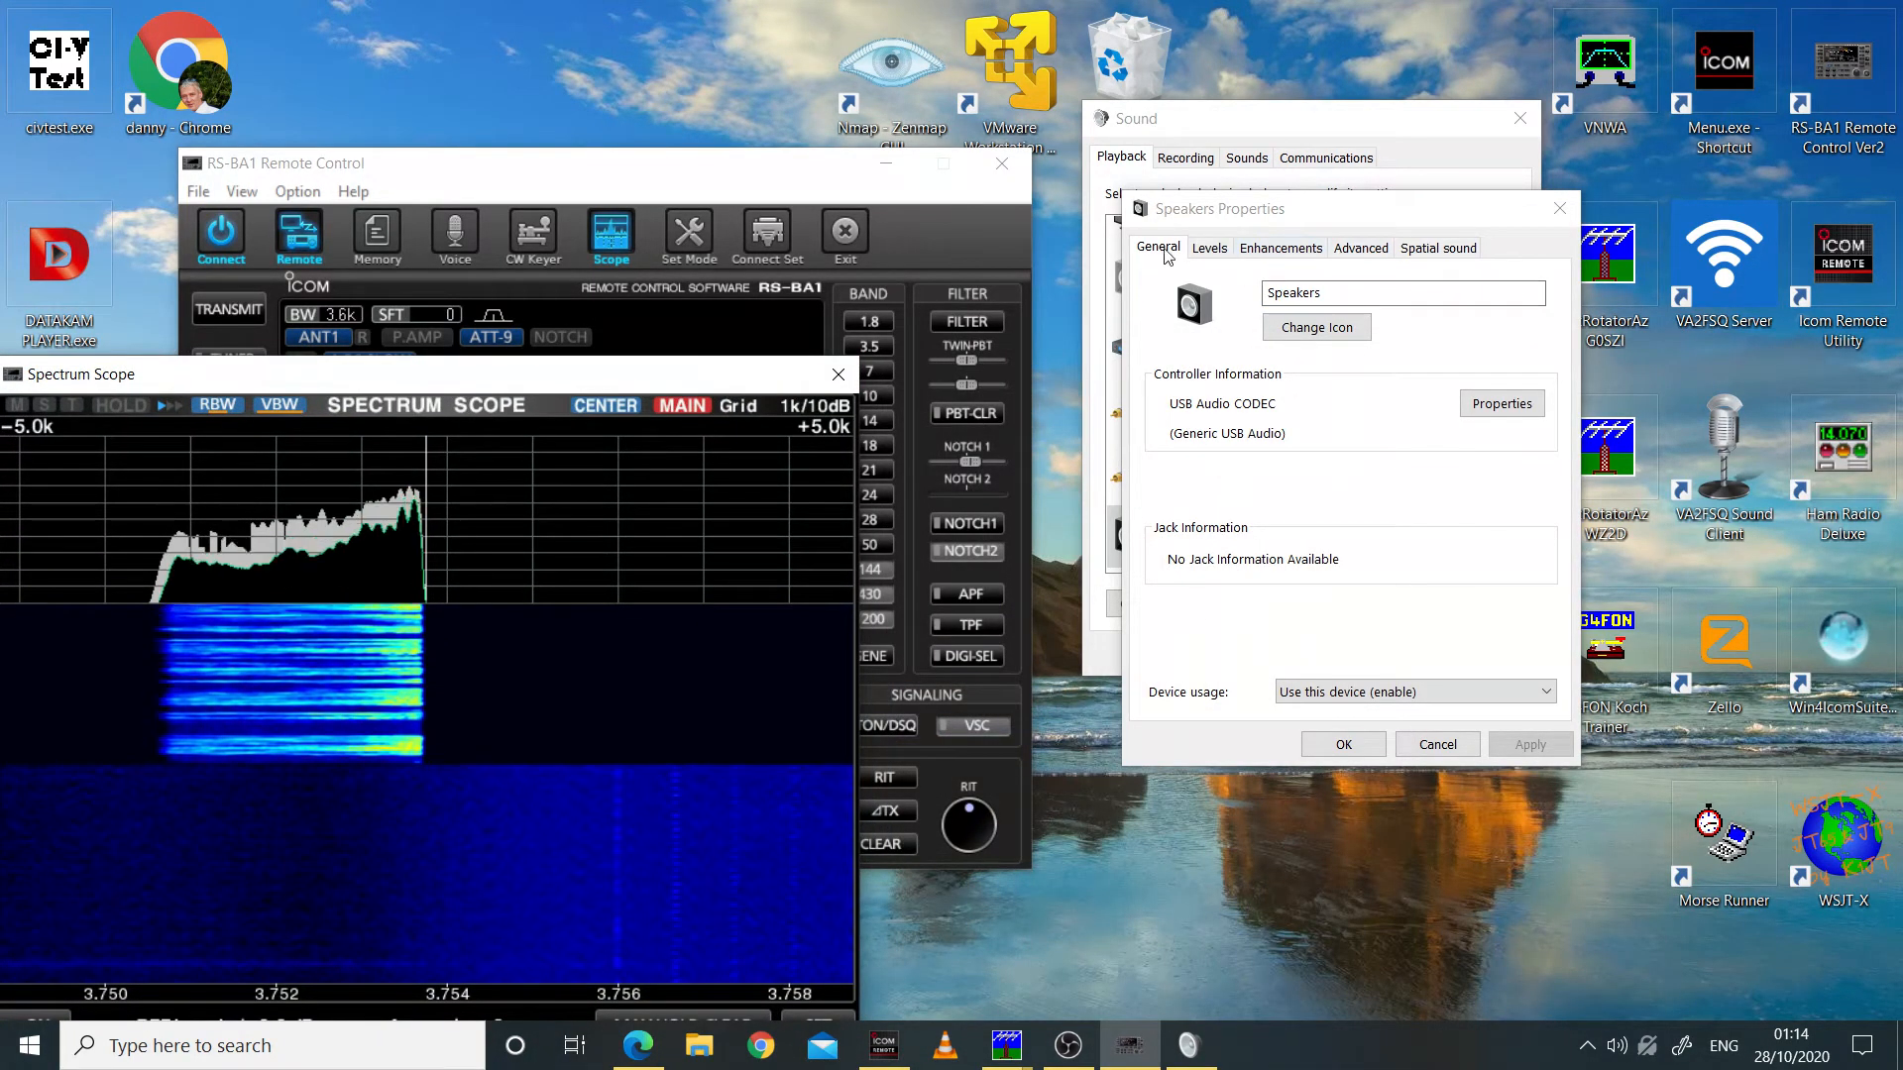
pyautogui.click(1220, 252)
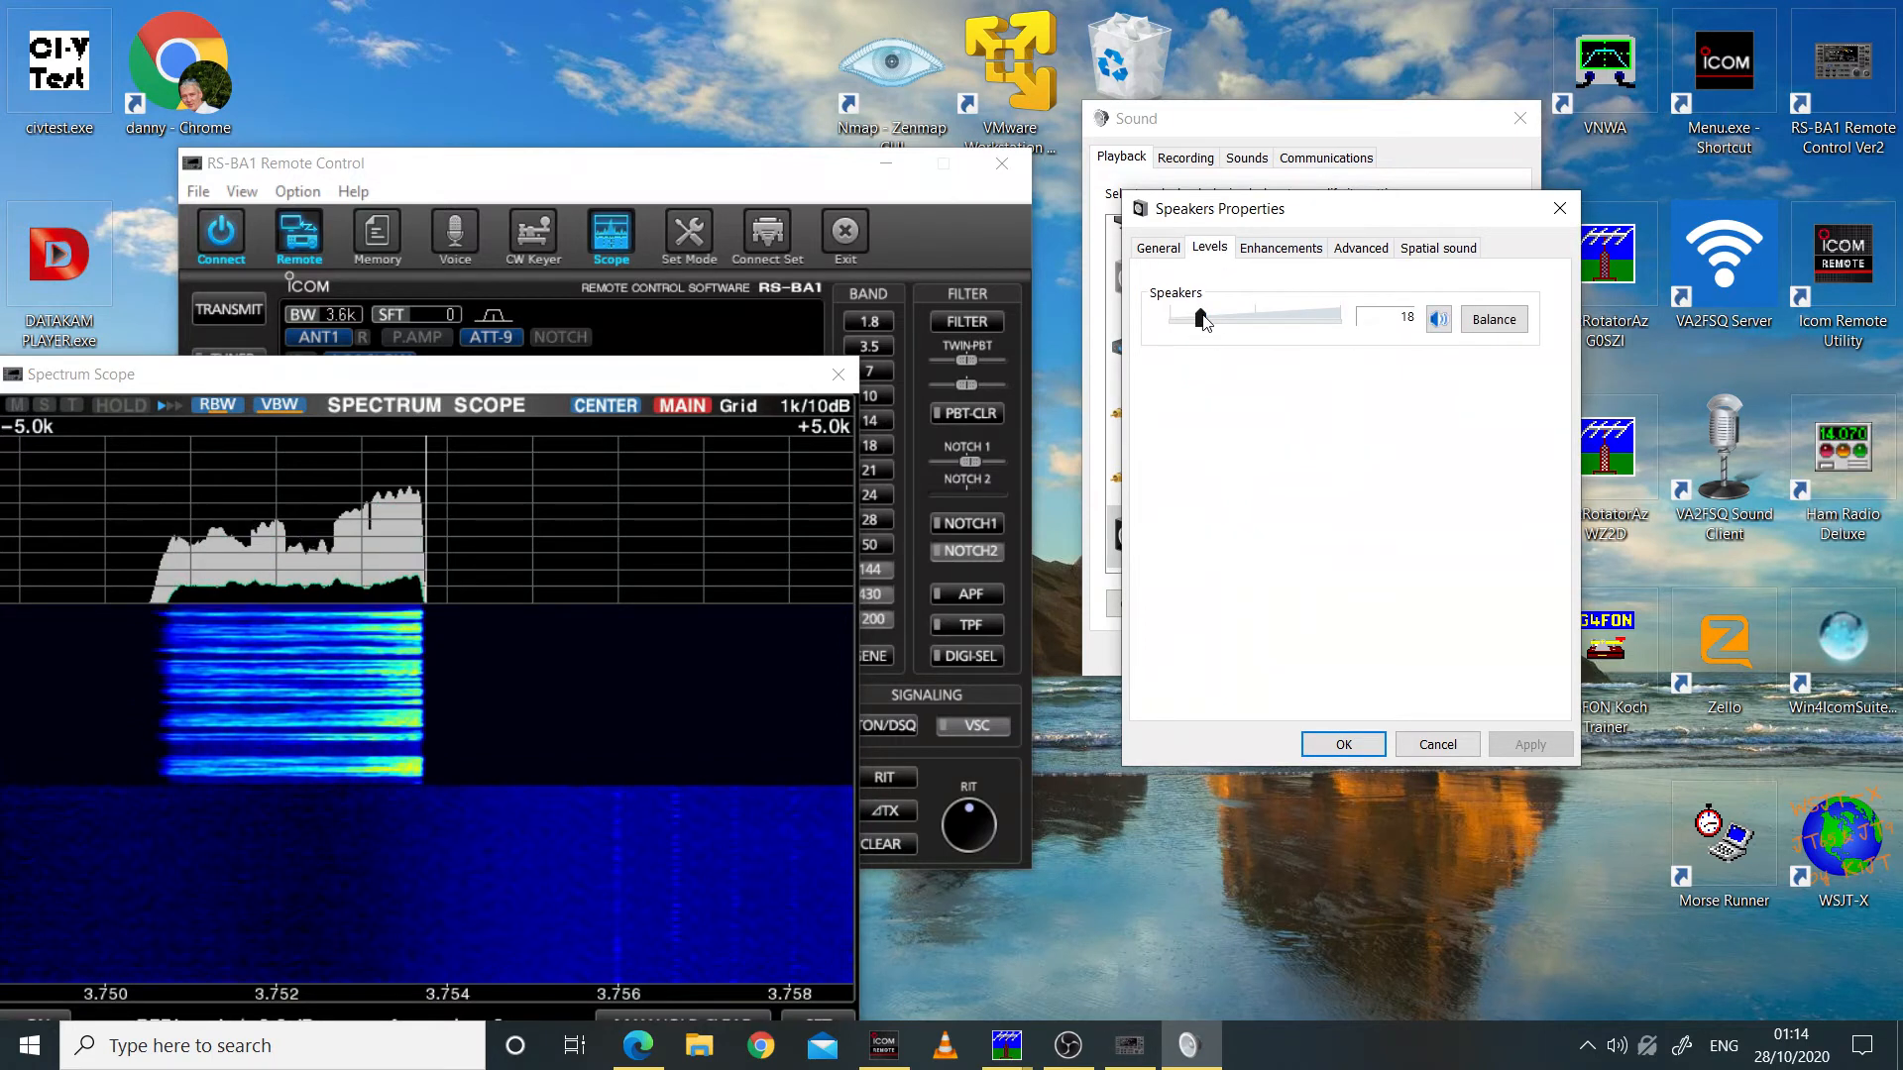
# Step: Try USB Audio CODEC speaker levels of 0 and 61 during transmission, and accept a level of 33
pyautogui.moveTo(1203, 320); pyautogui.dragTo(1165, 327)
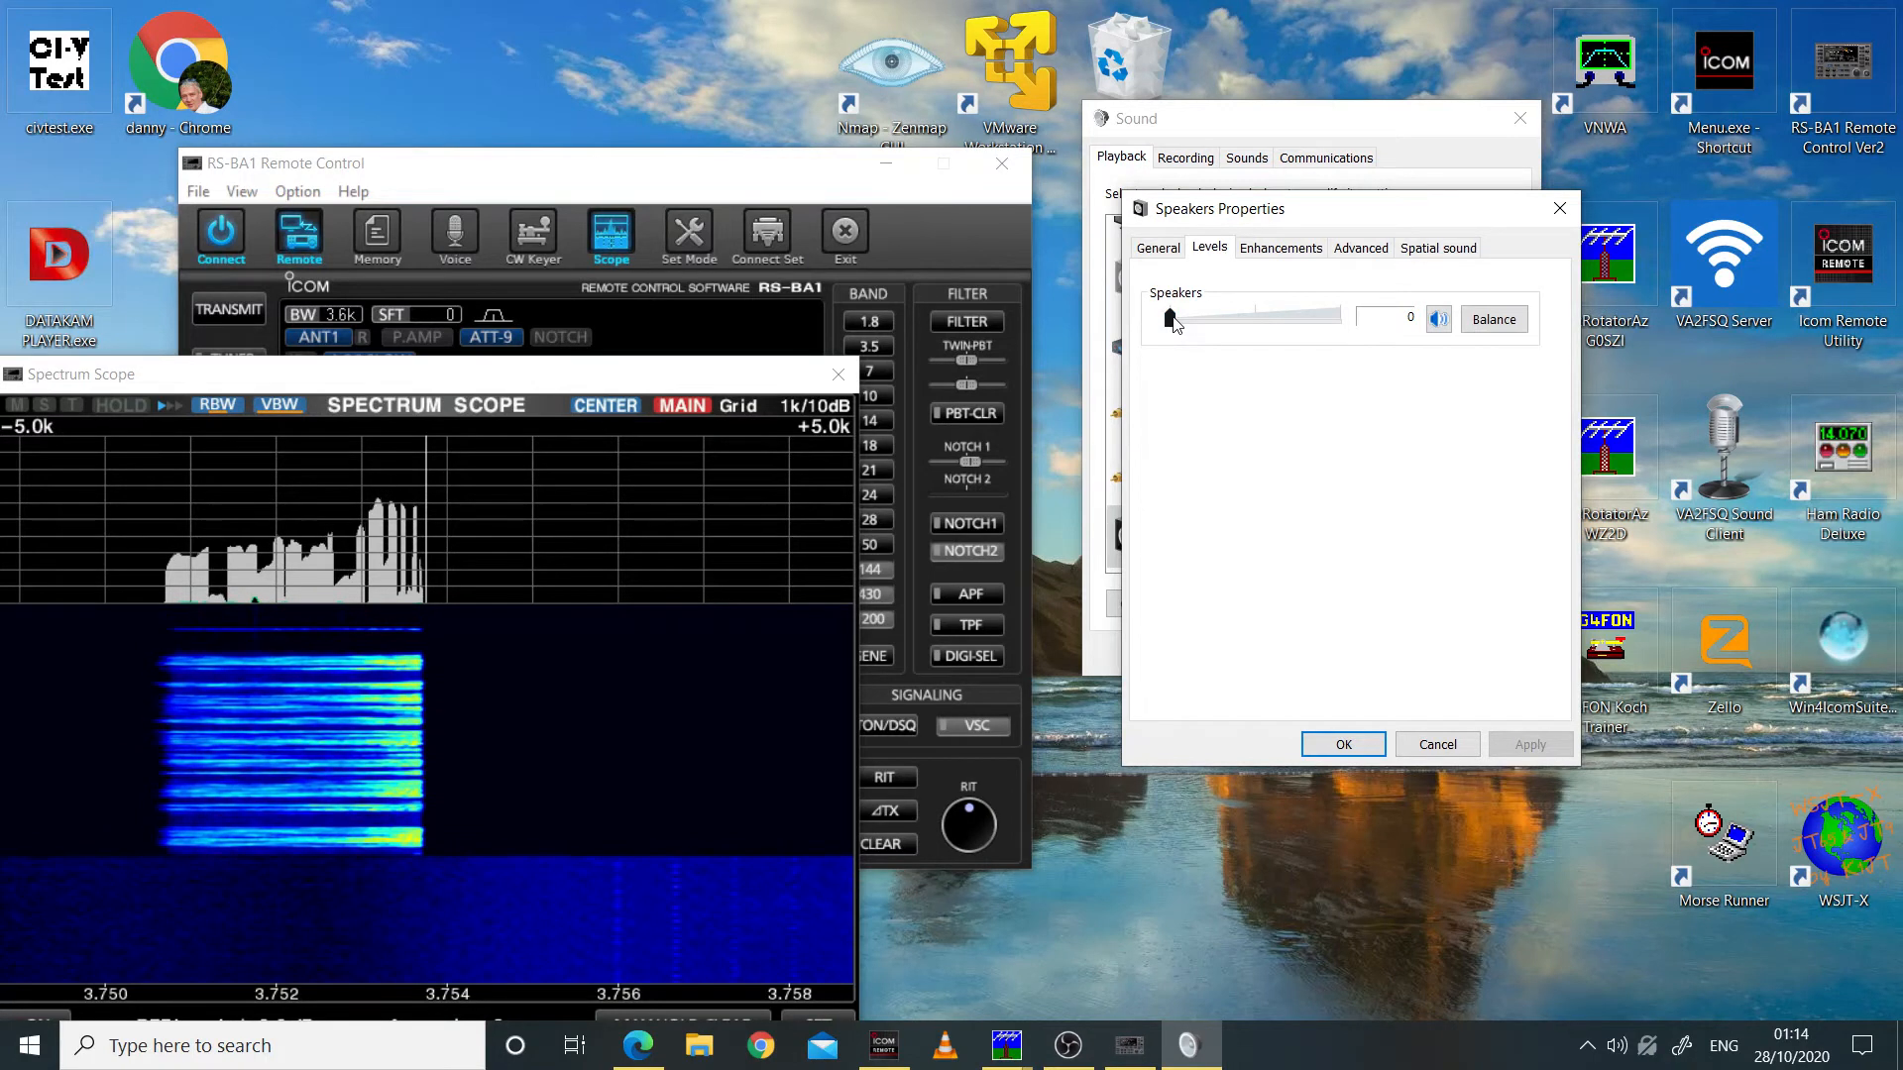
pyautogui.moveTo(1176, 324); pyautogui.dragTo(1282, 352)
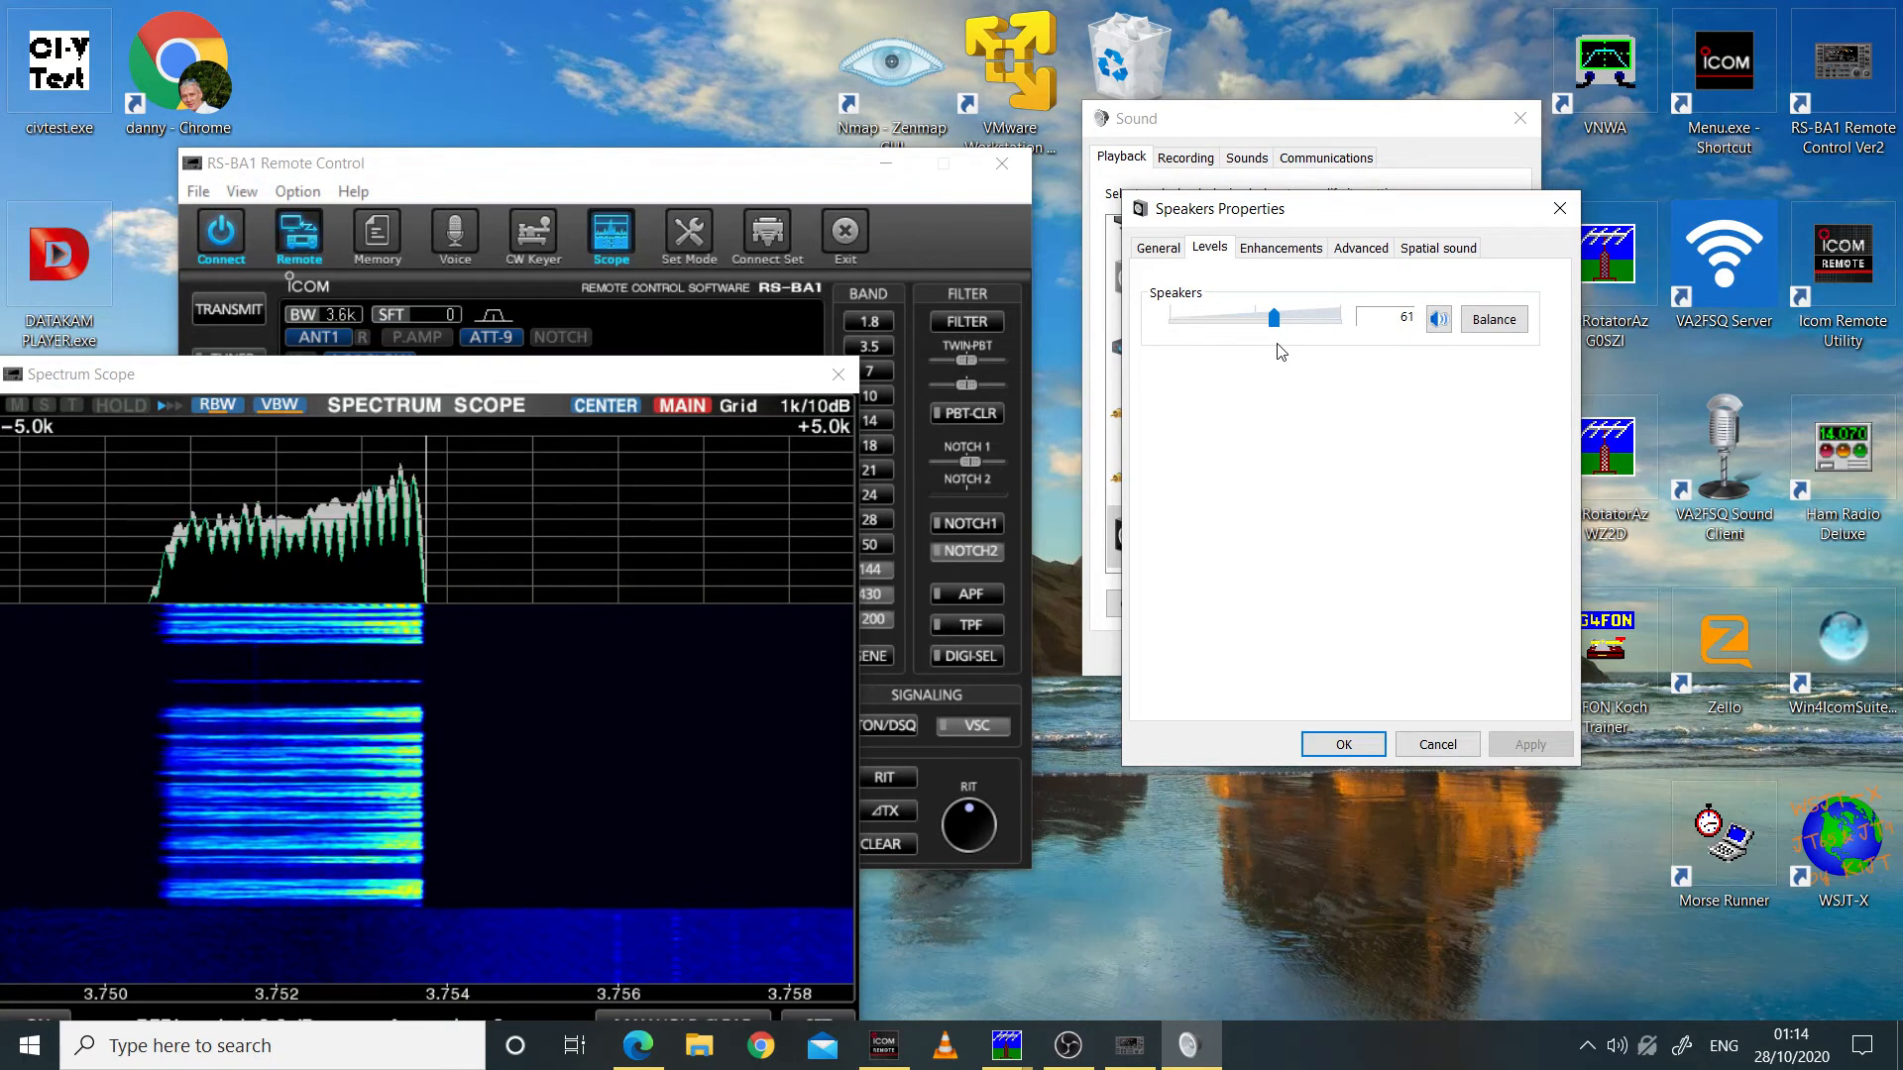
pyautogui.moveTo(1279, 352); pyautogui.dragTo(1232, 353)
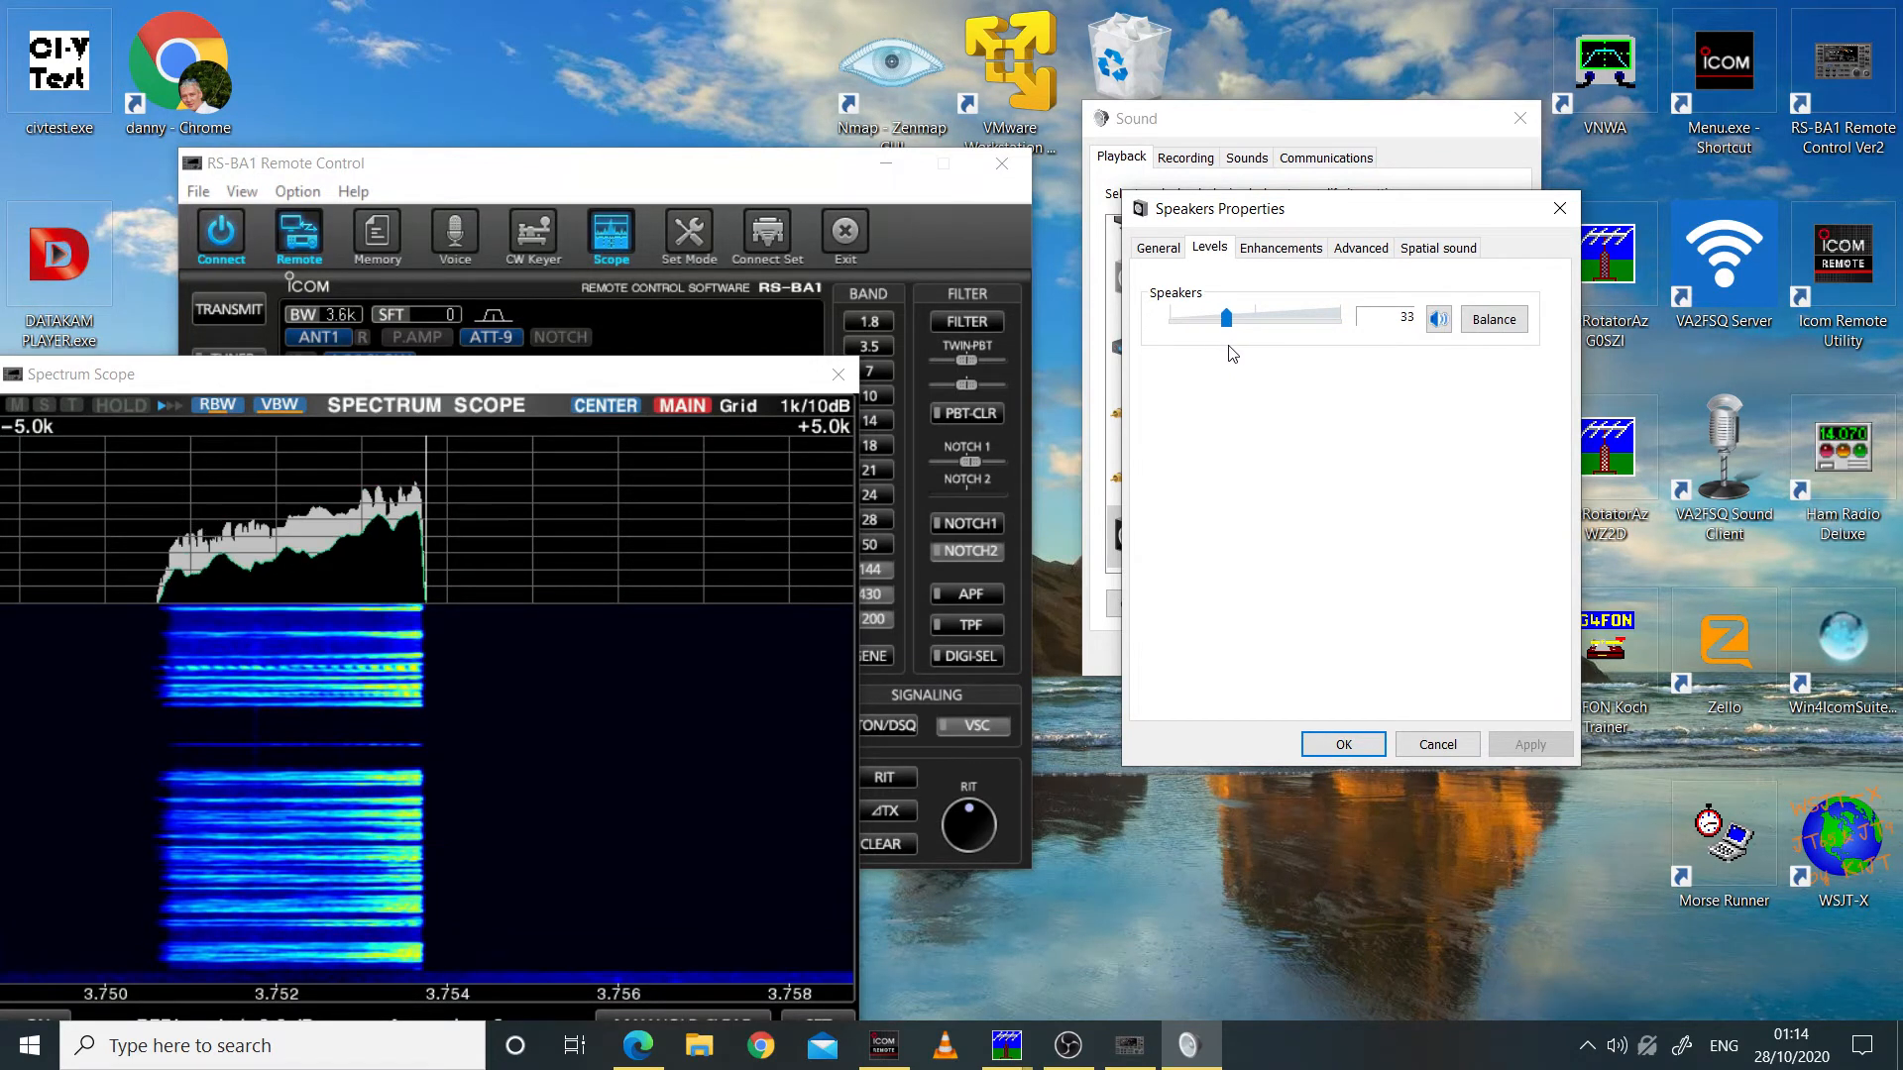
pyautogui.click(1336, 747)
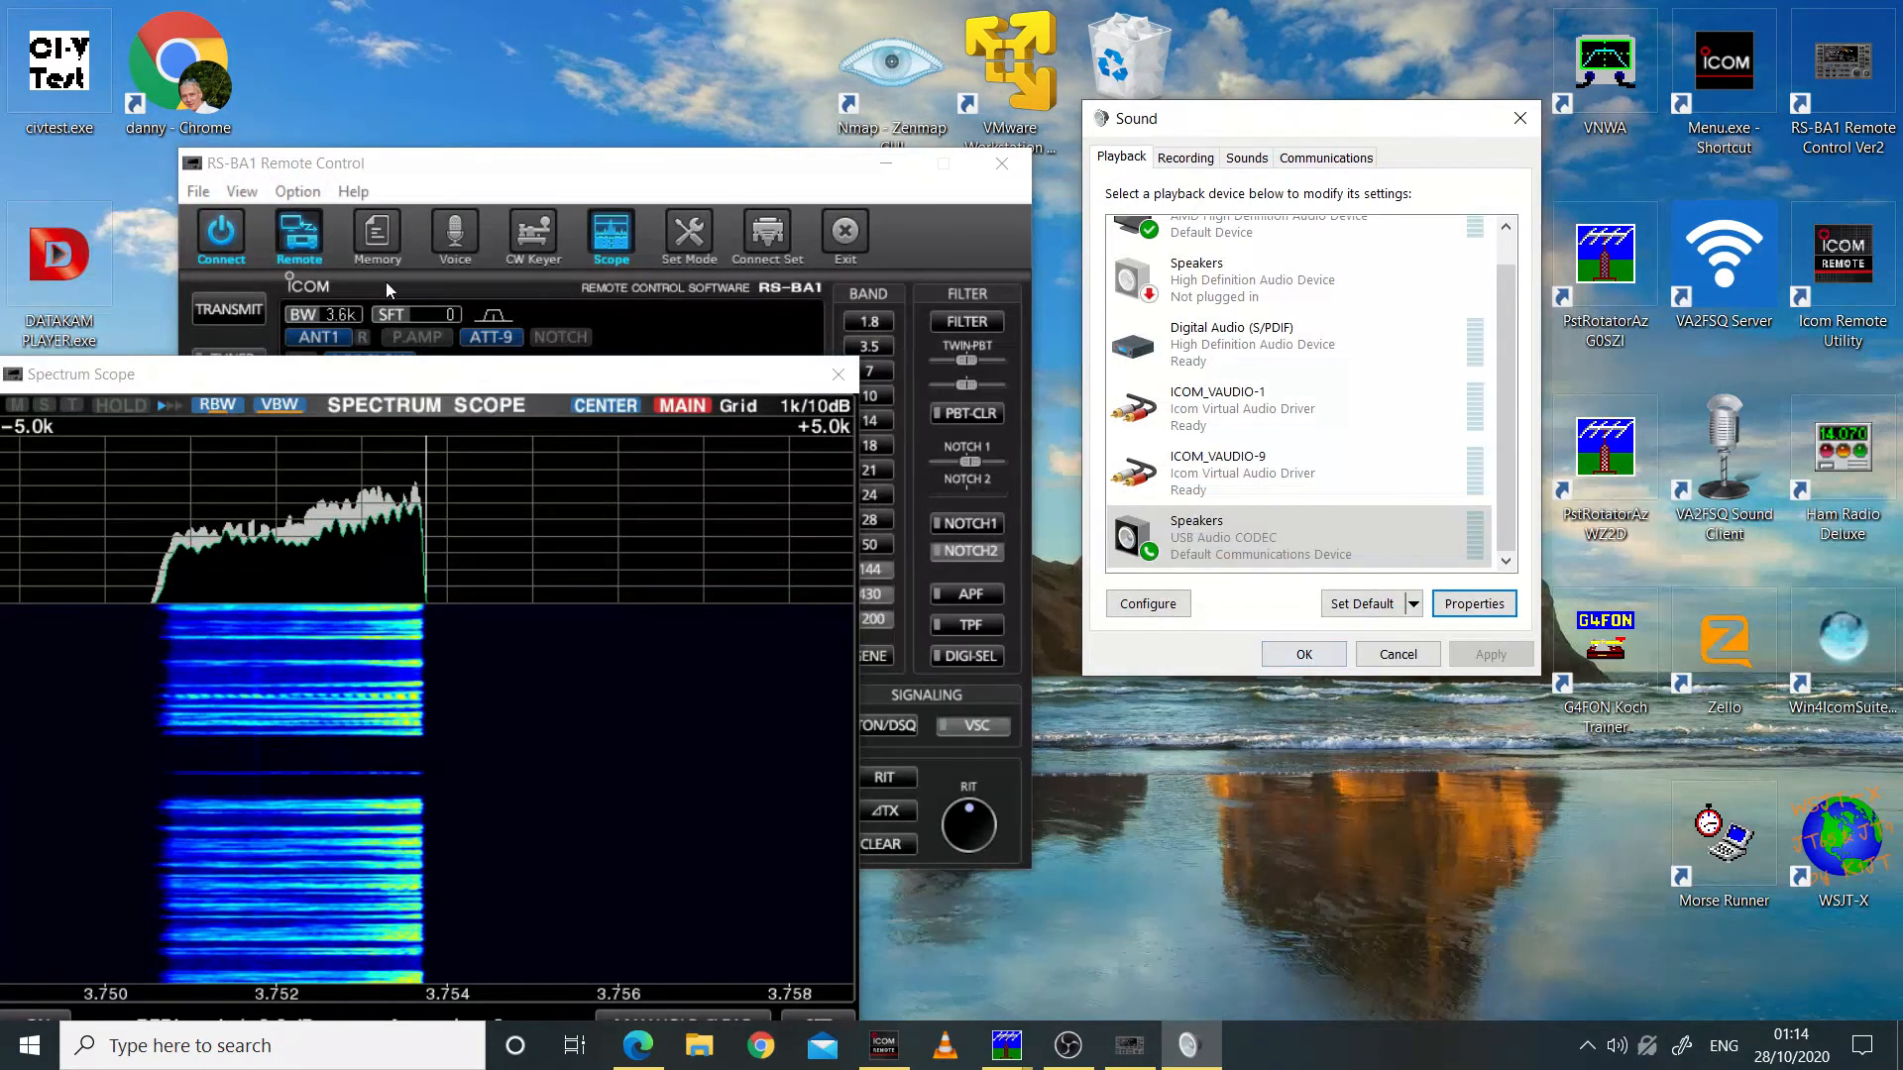
# Step: Stop transmitting and reposition the Sound dialog and the Spectrum Scope on the desktop
pyautogui.click(248, 315)
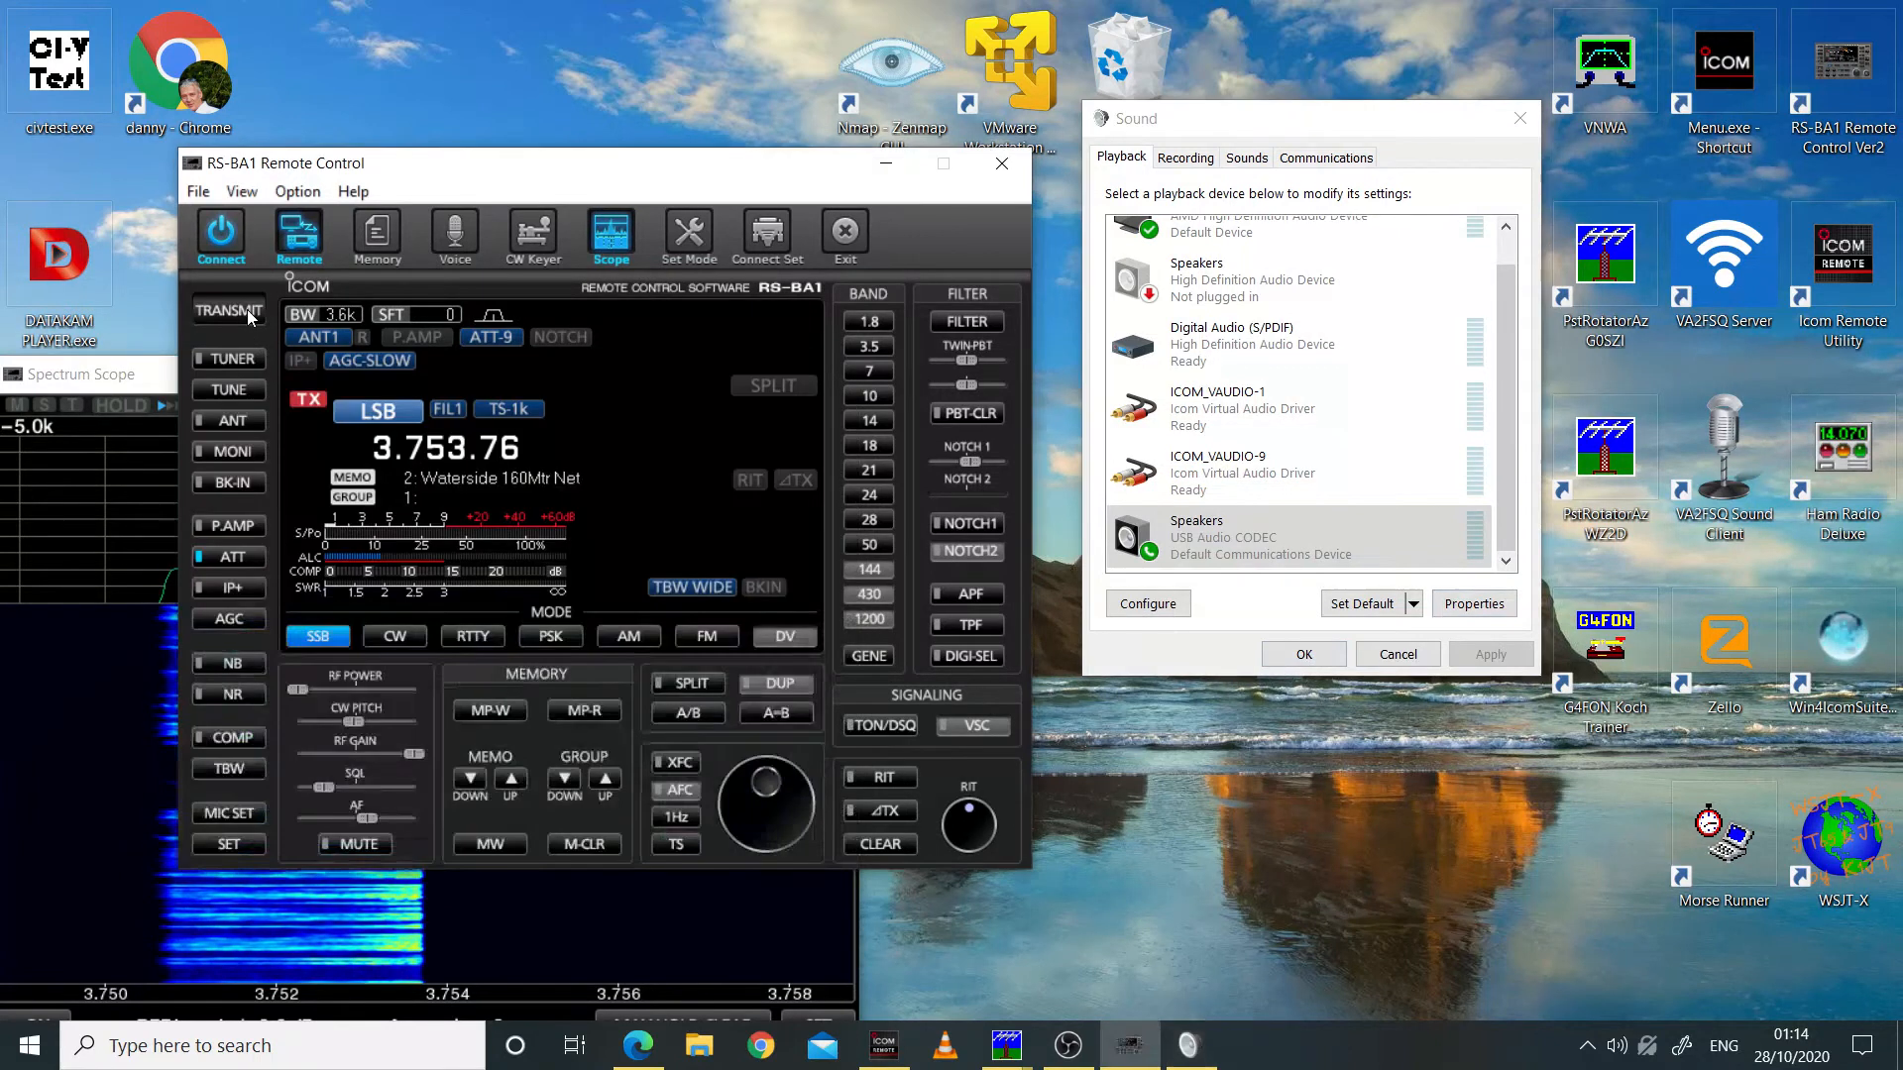
pyautogui.click(112, 391)
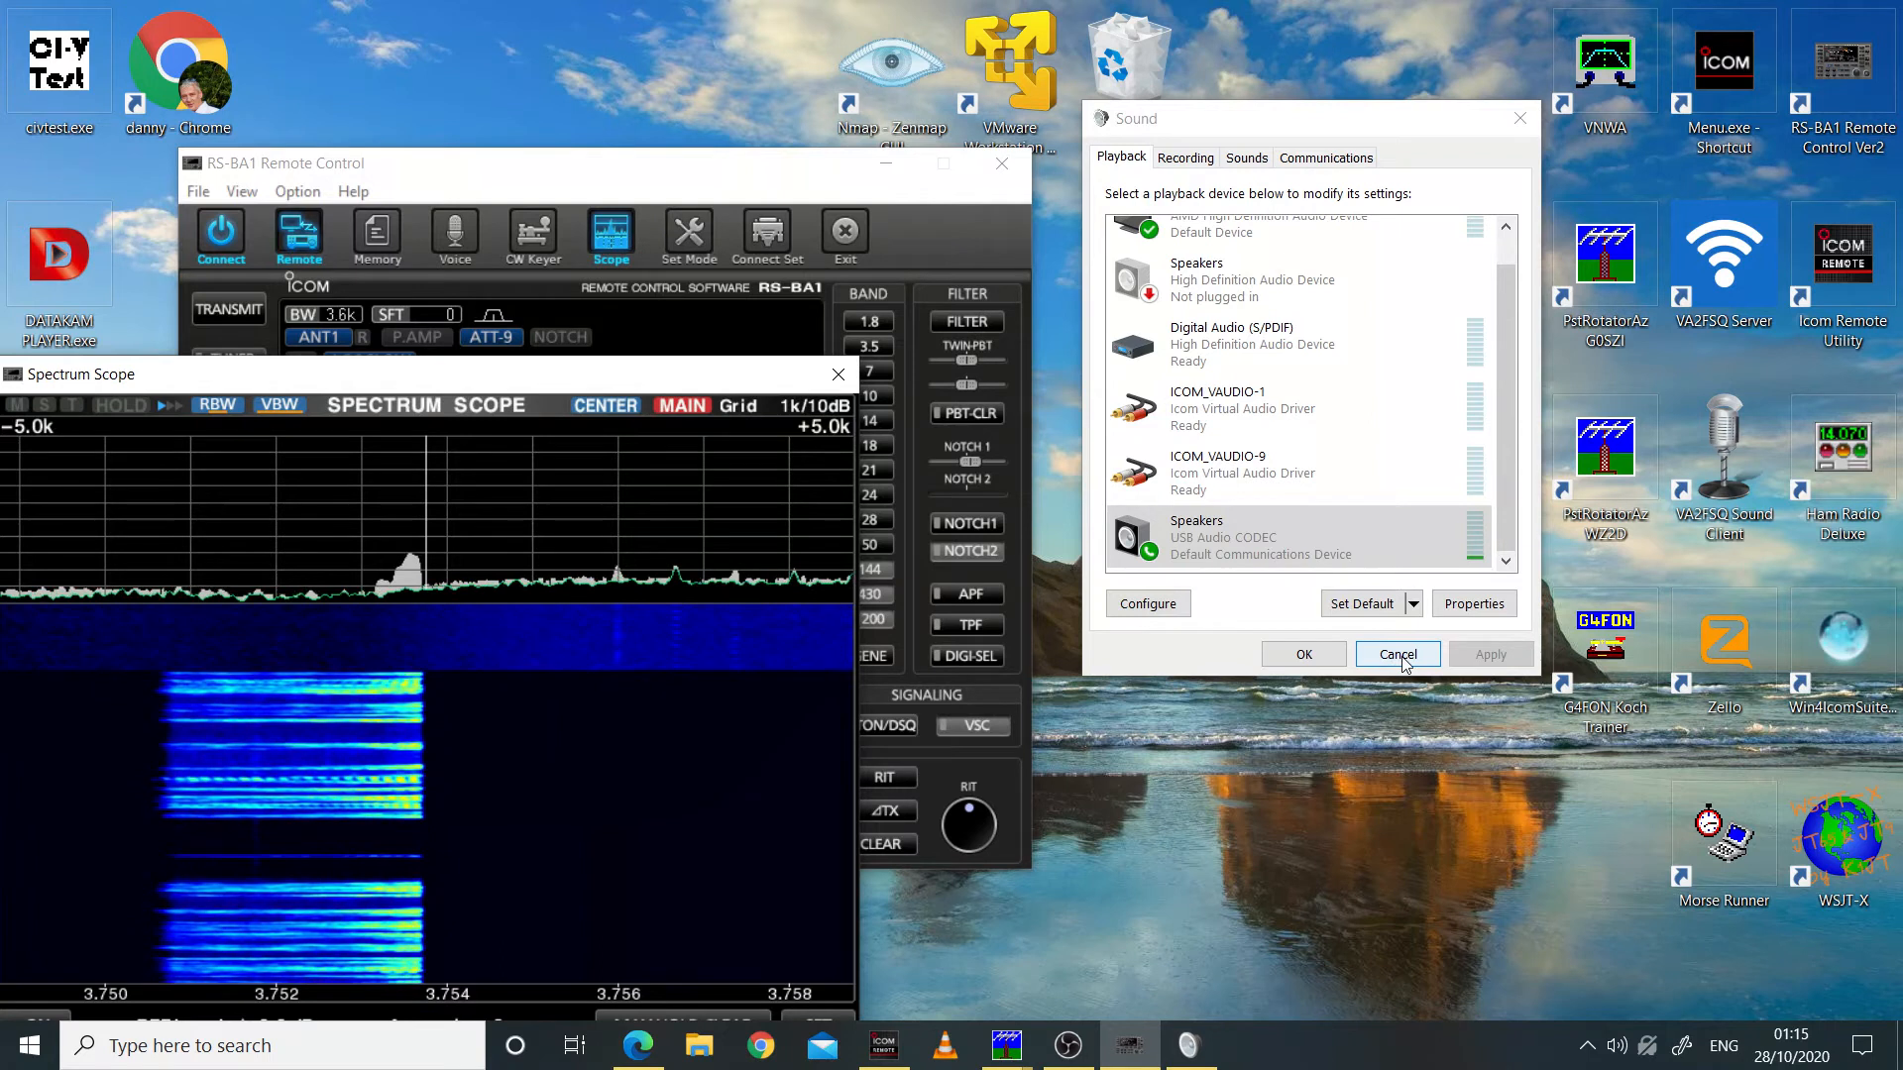
pyautogui.click(1405, 124)
pyautogui.moveTo(1406, 124); pyautogui.dragTo(1461, 115)
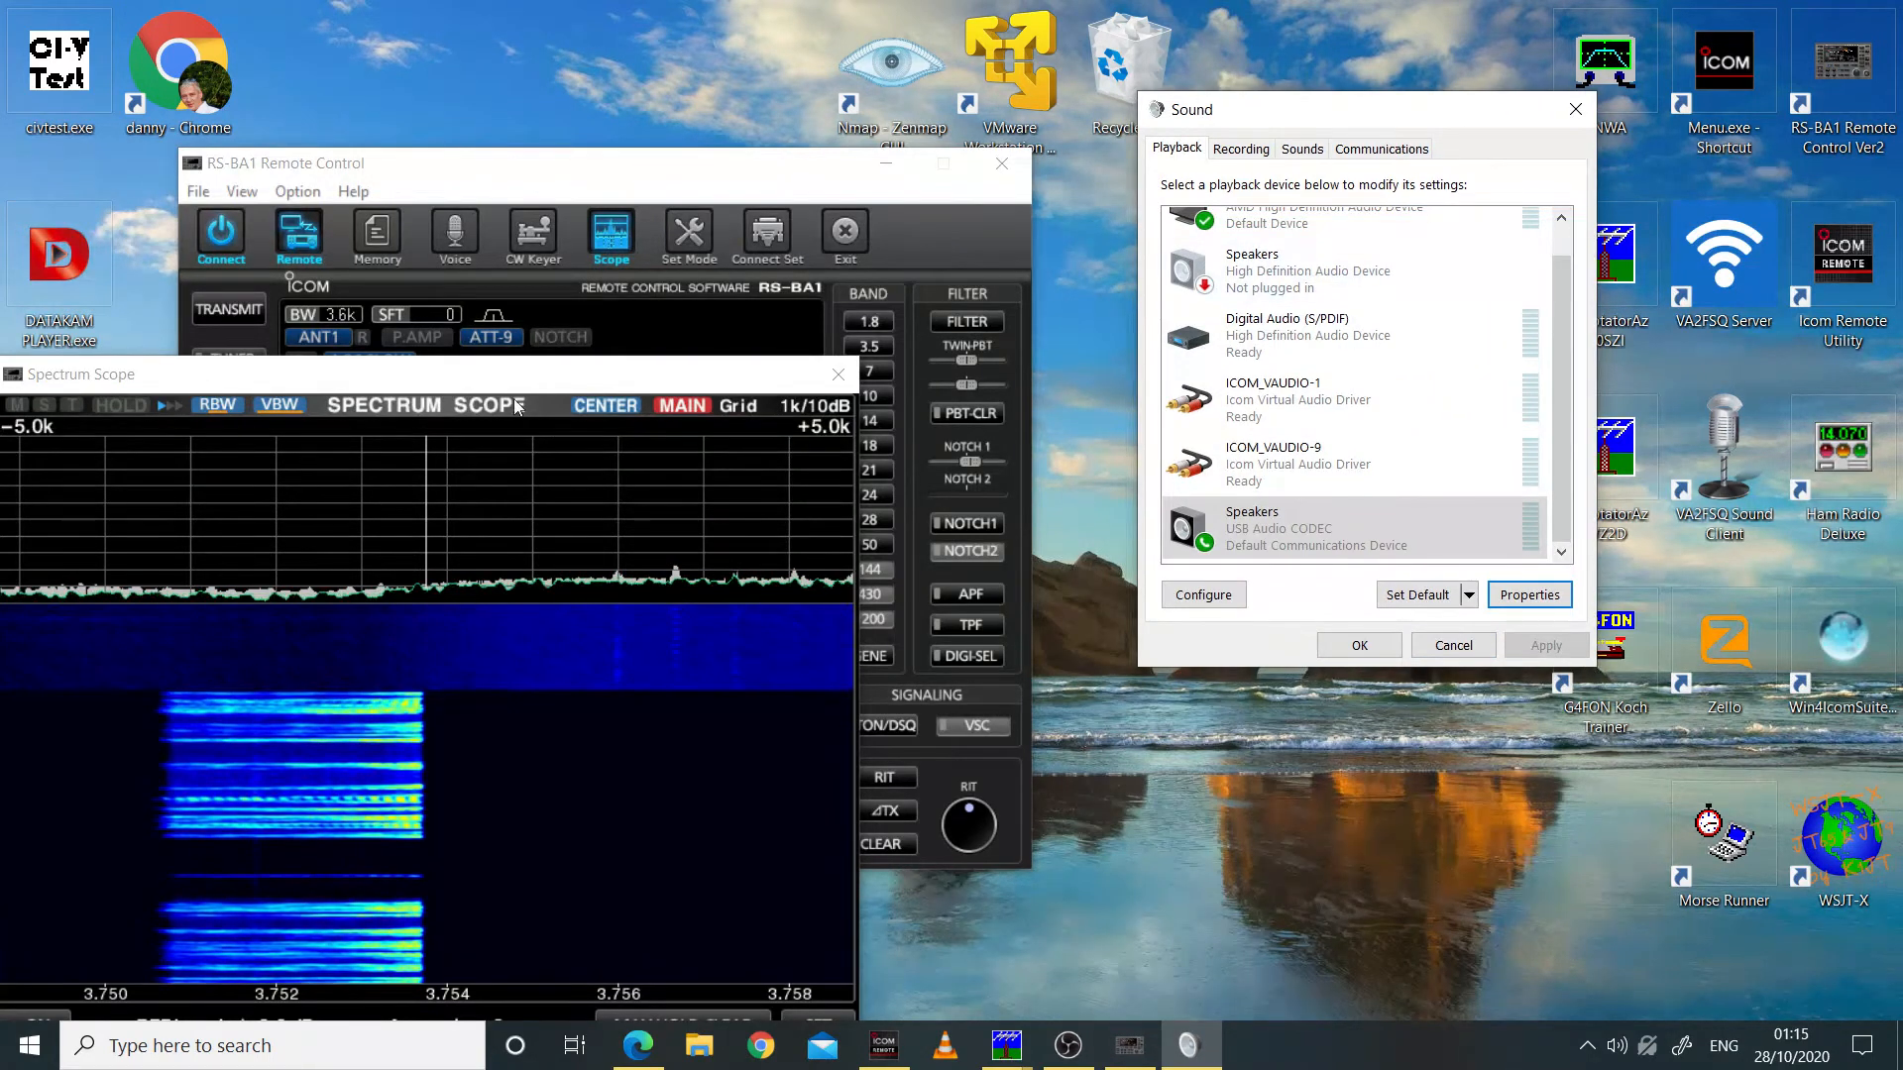
pyautogui.moveTo(522, 380); pyautogui.dragTo(782, 605)
# Step: Disconnect the RS-BA1 Remote Control and disconnect the local IC7610 radio in the Icom Remote Utility
pyautogui.click(224, 202)
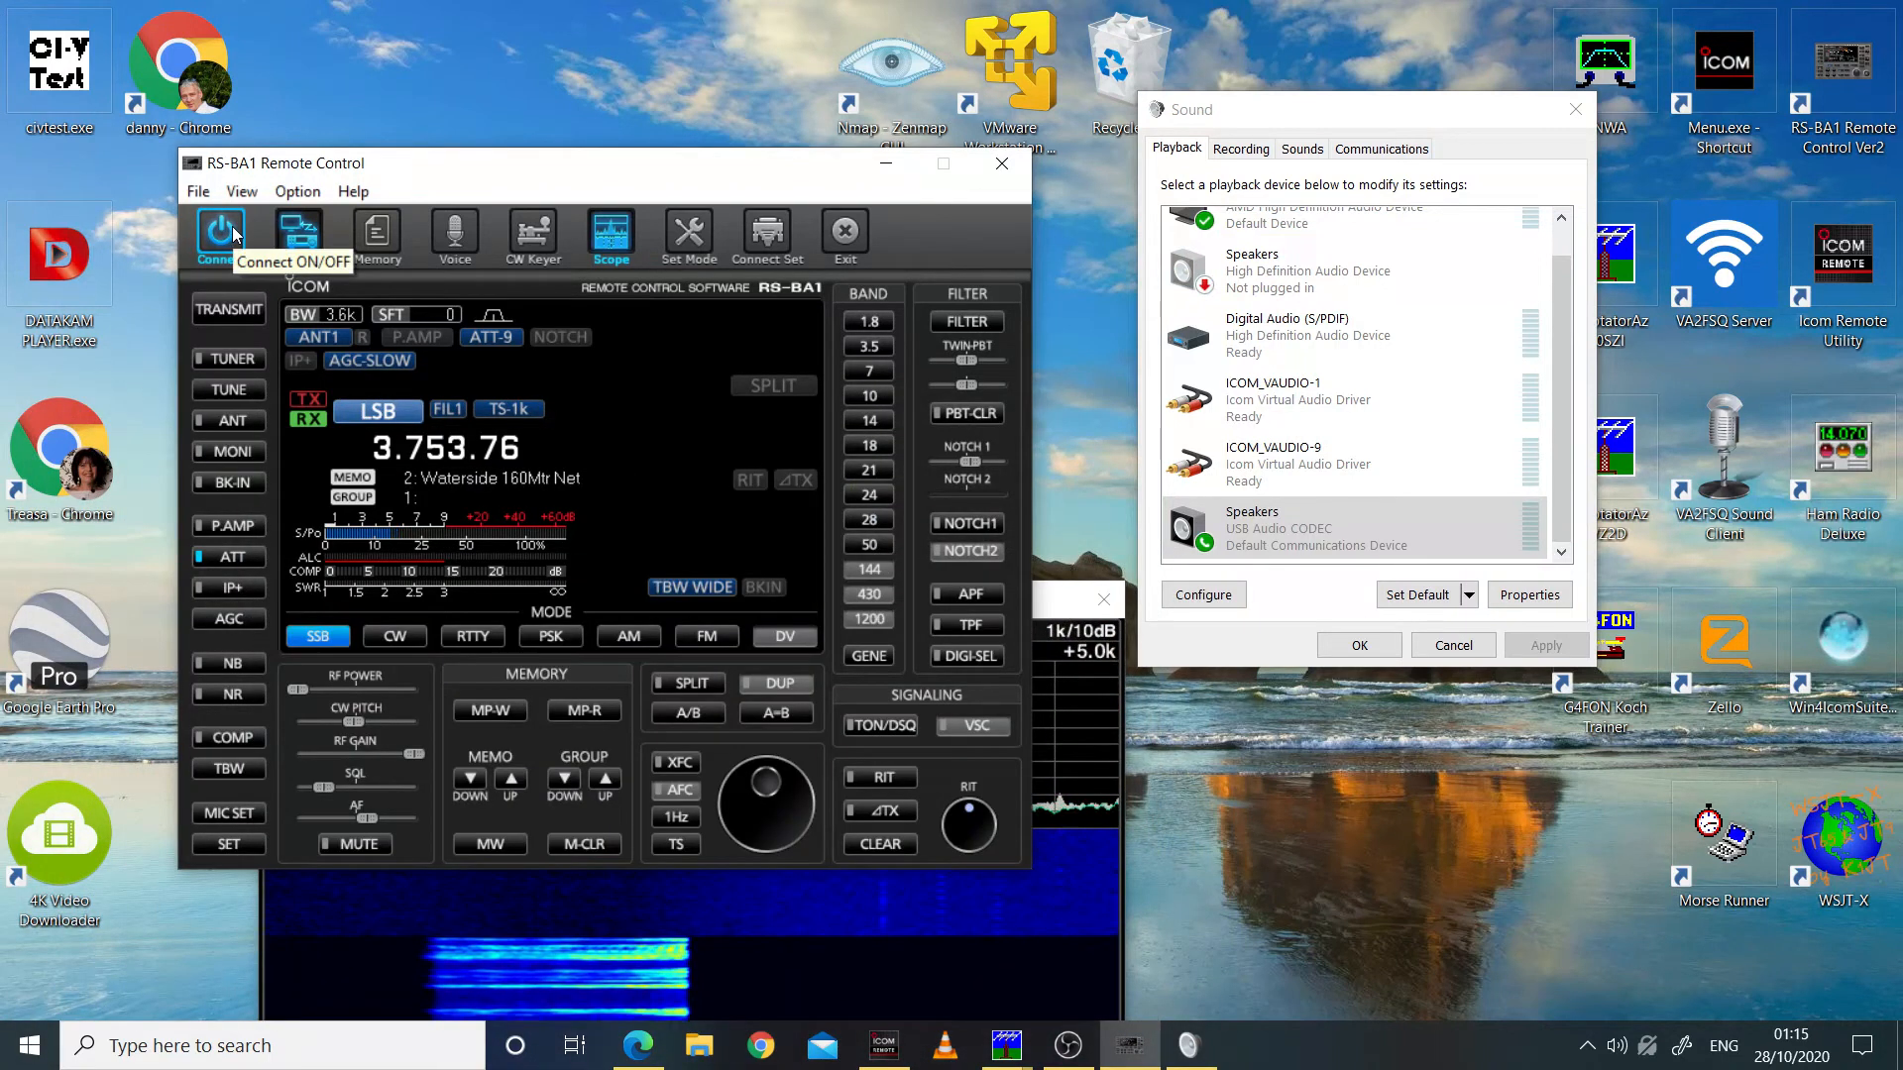
pyautogui.click(235, 234)
pyautogui.click(1286, 558)
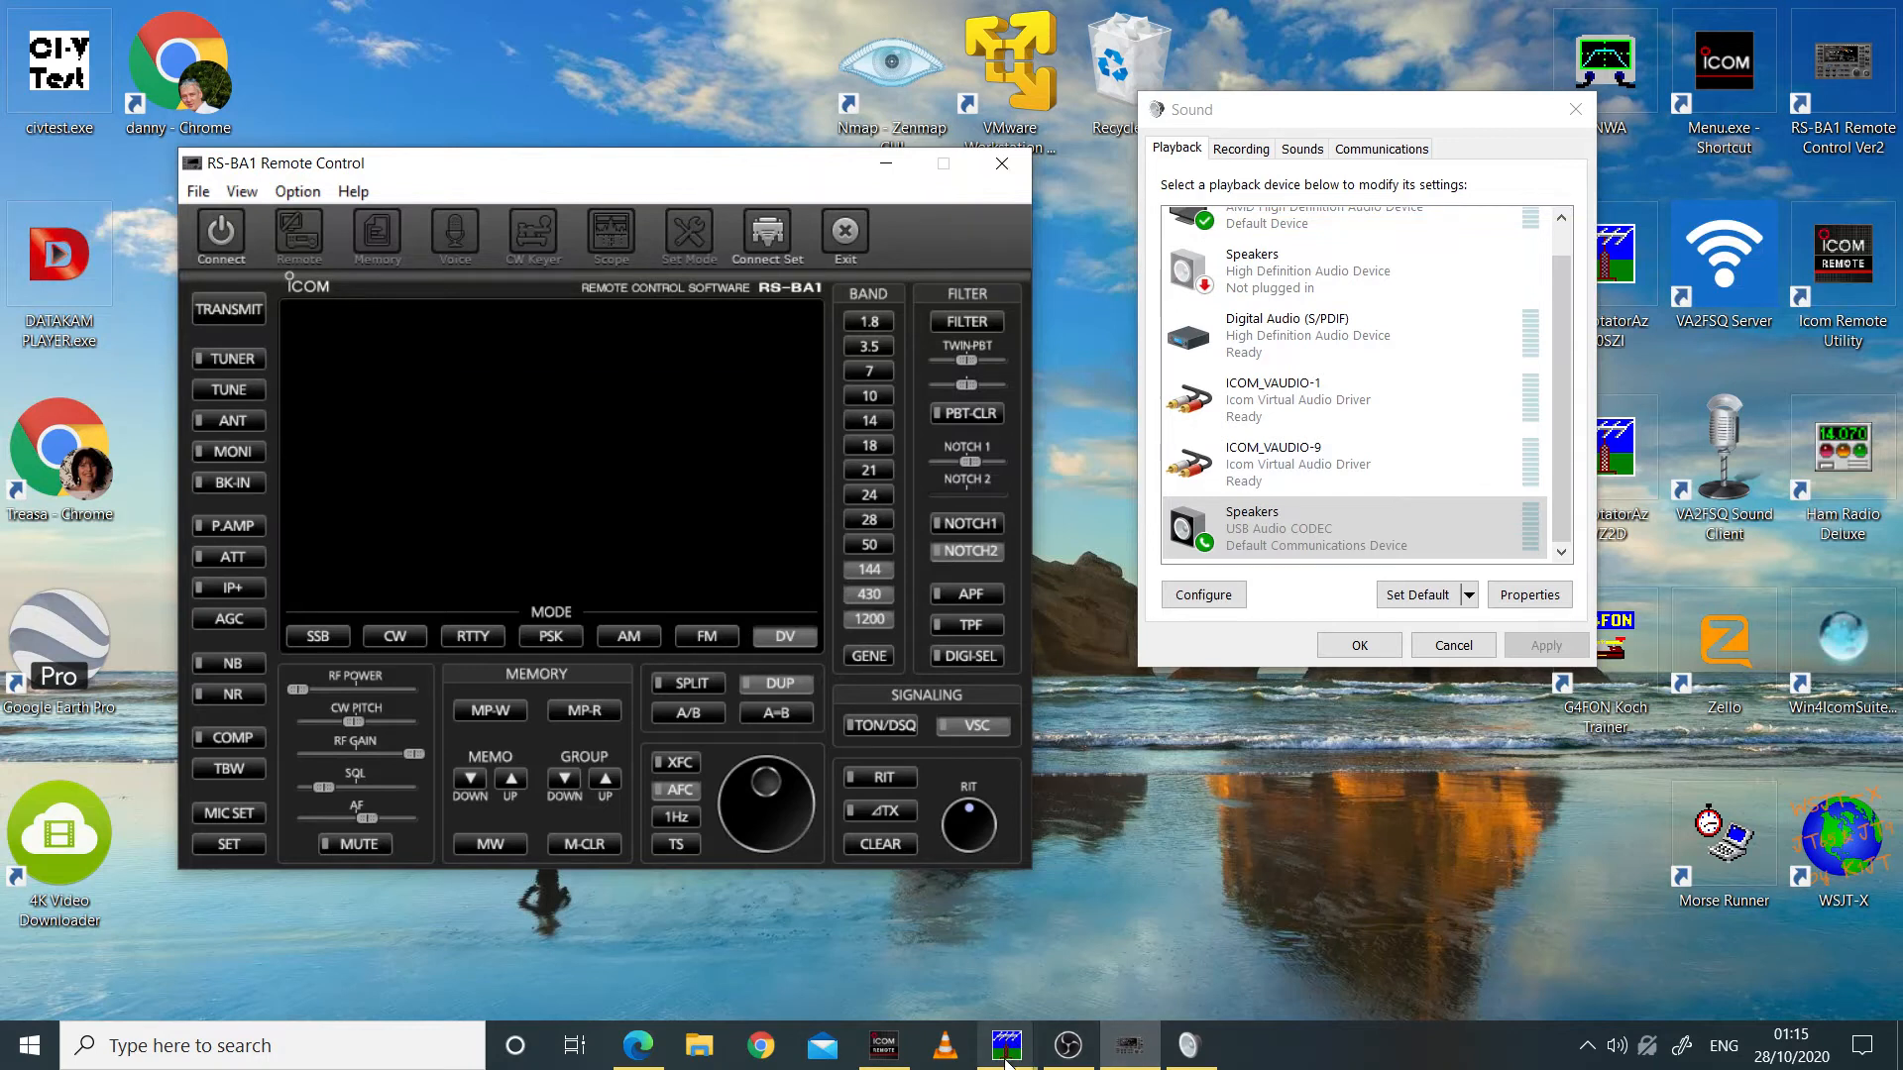
pyautogui.click(881, 1048)
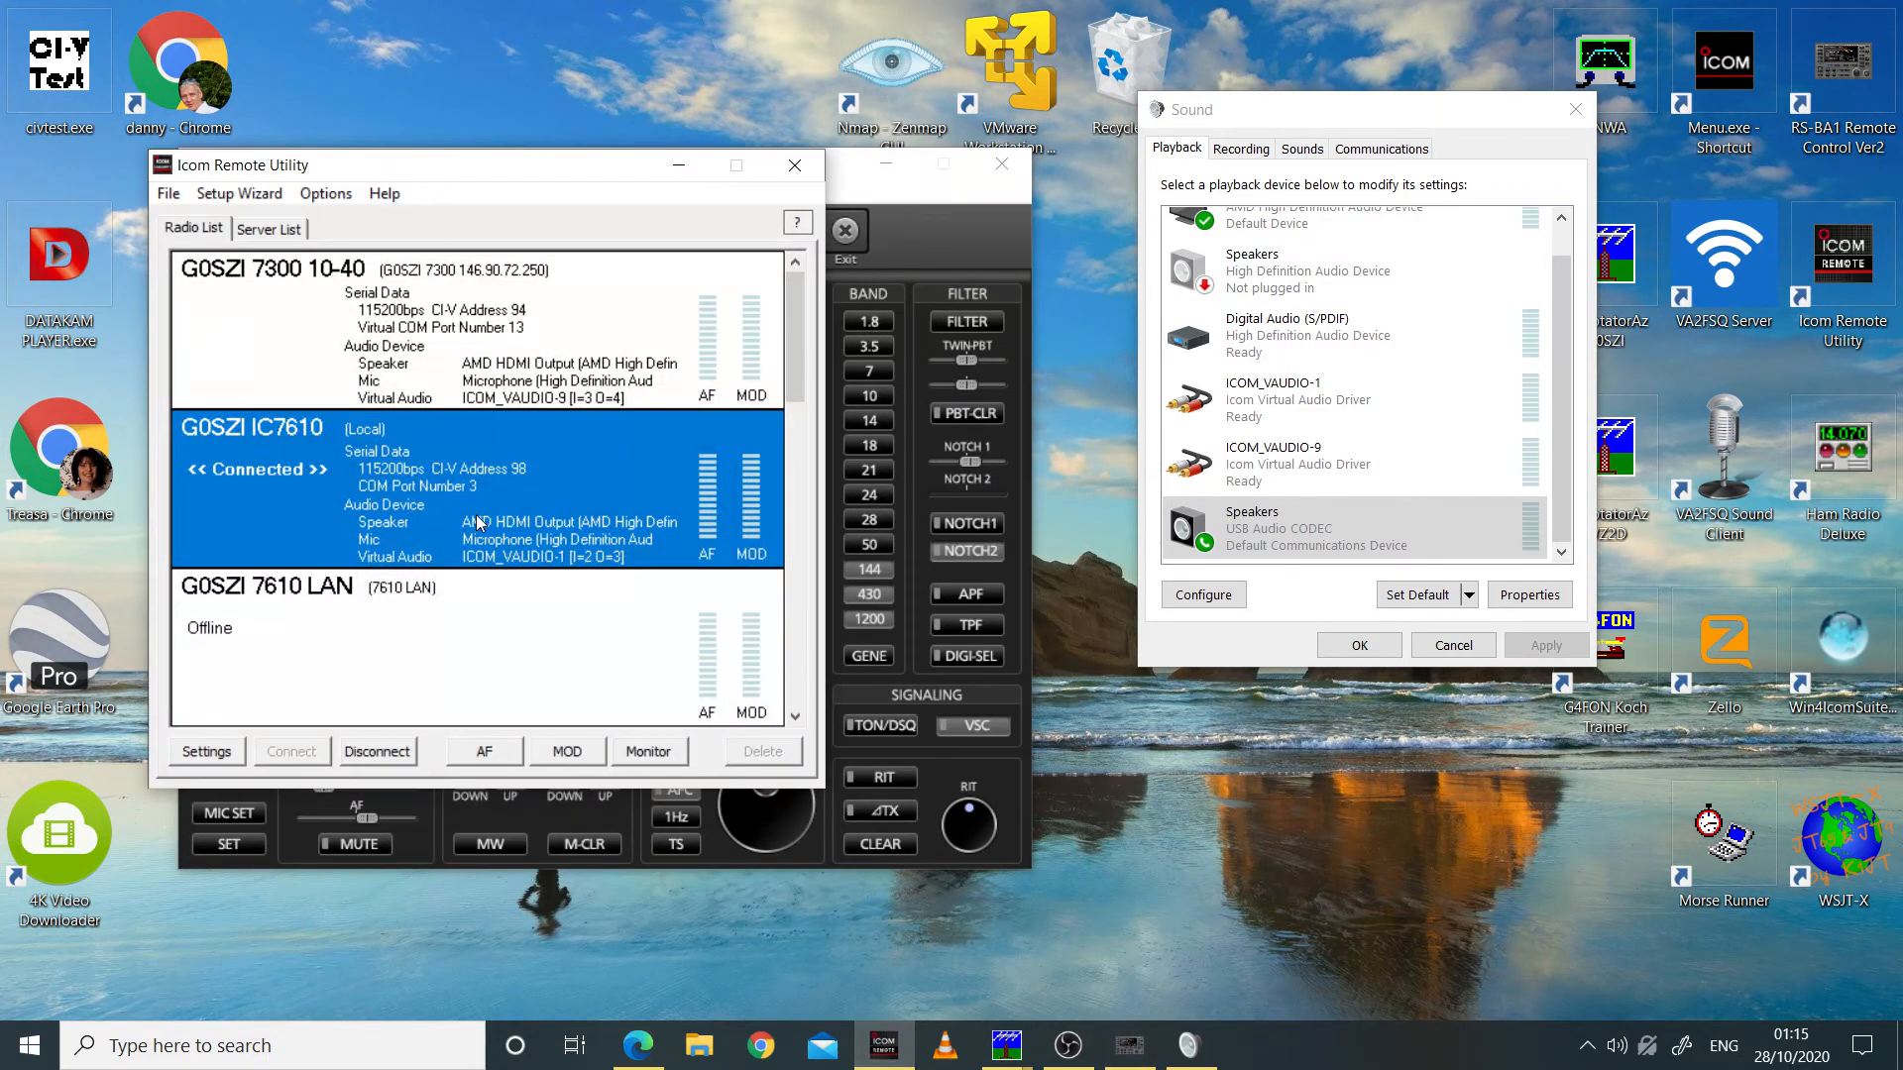
pyautogui.click(389, 755)
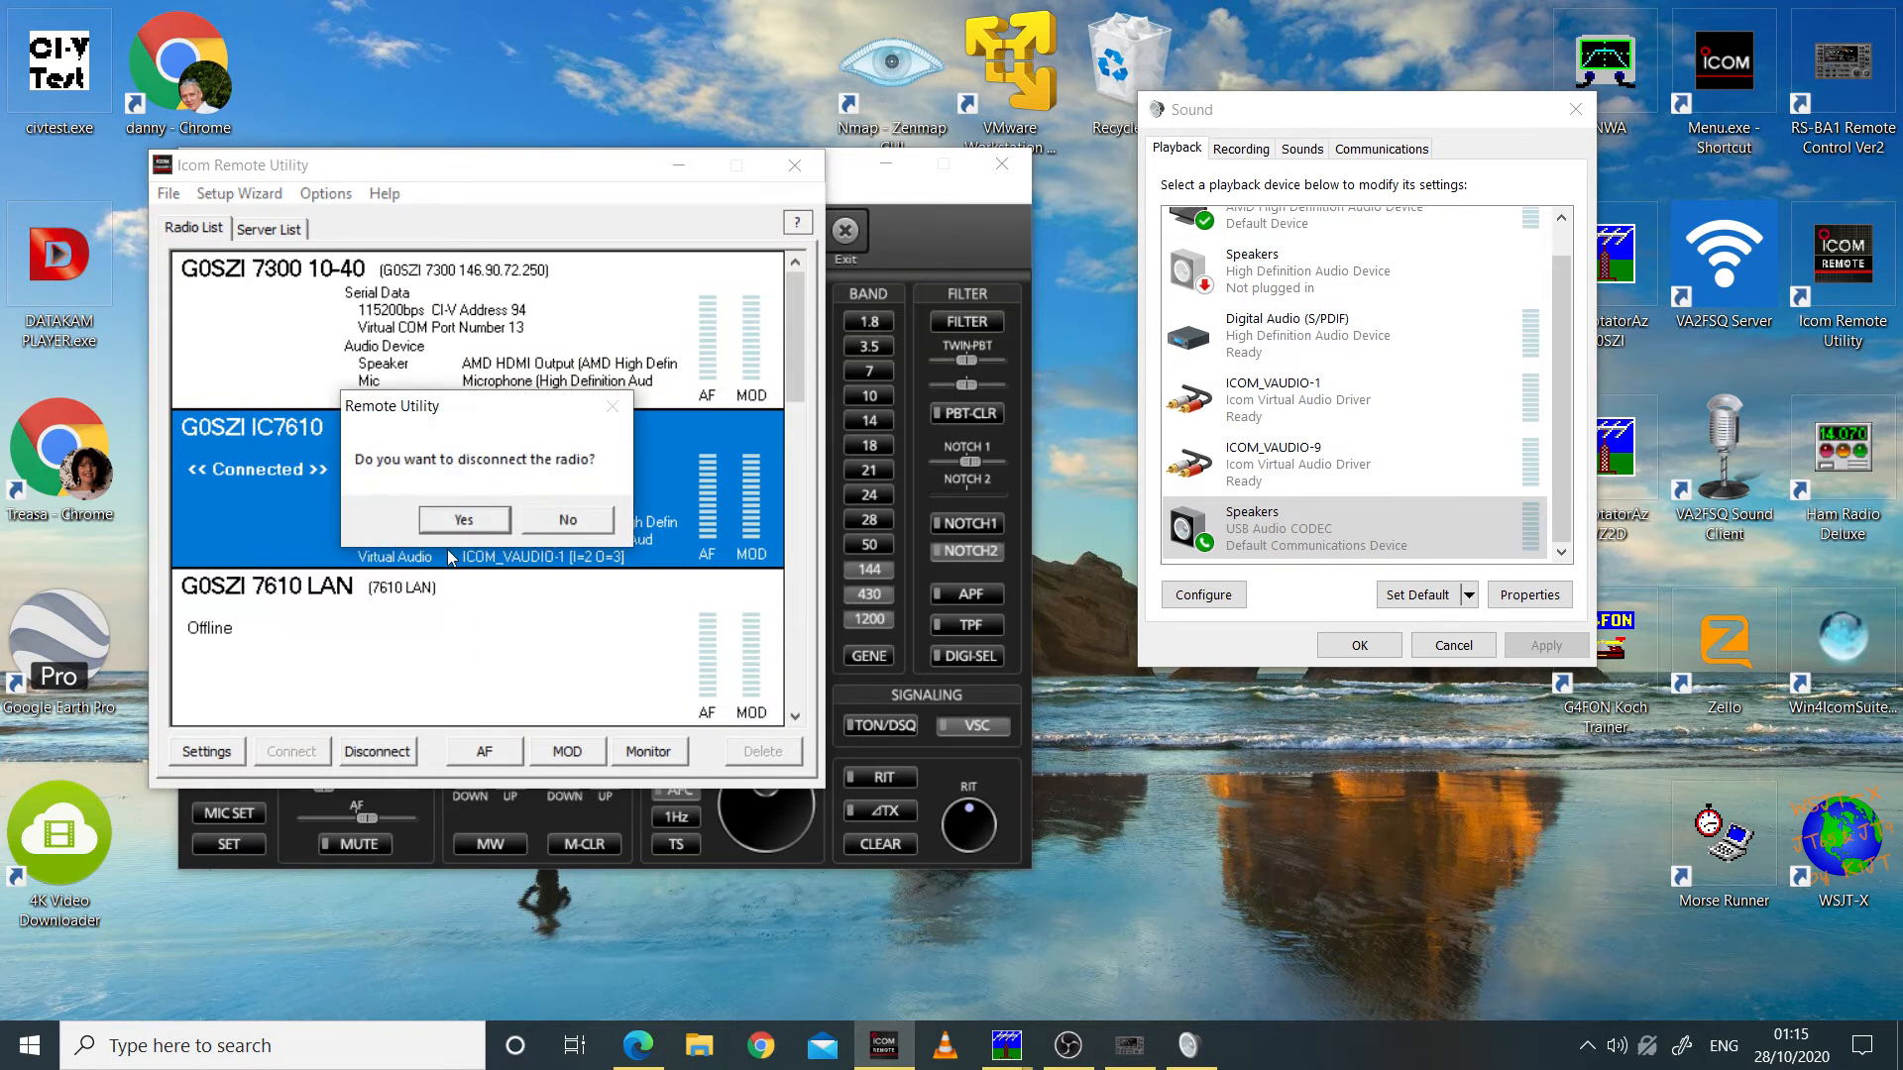
pyautogui.click(462, 521)
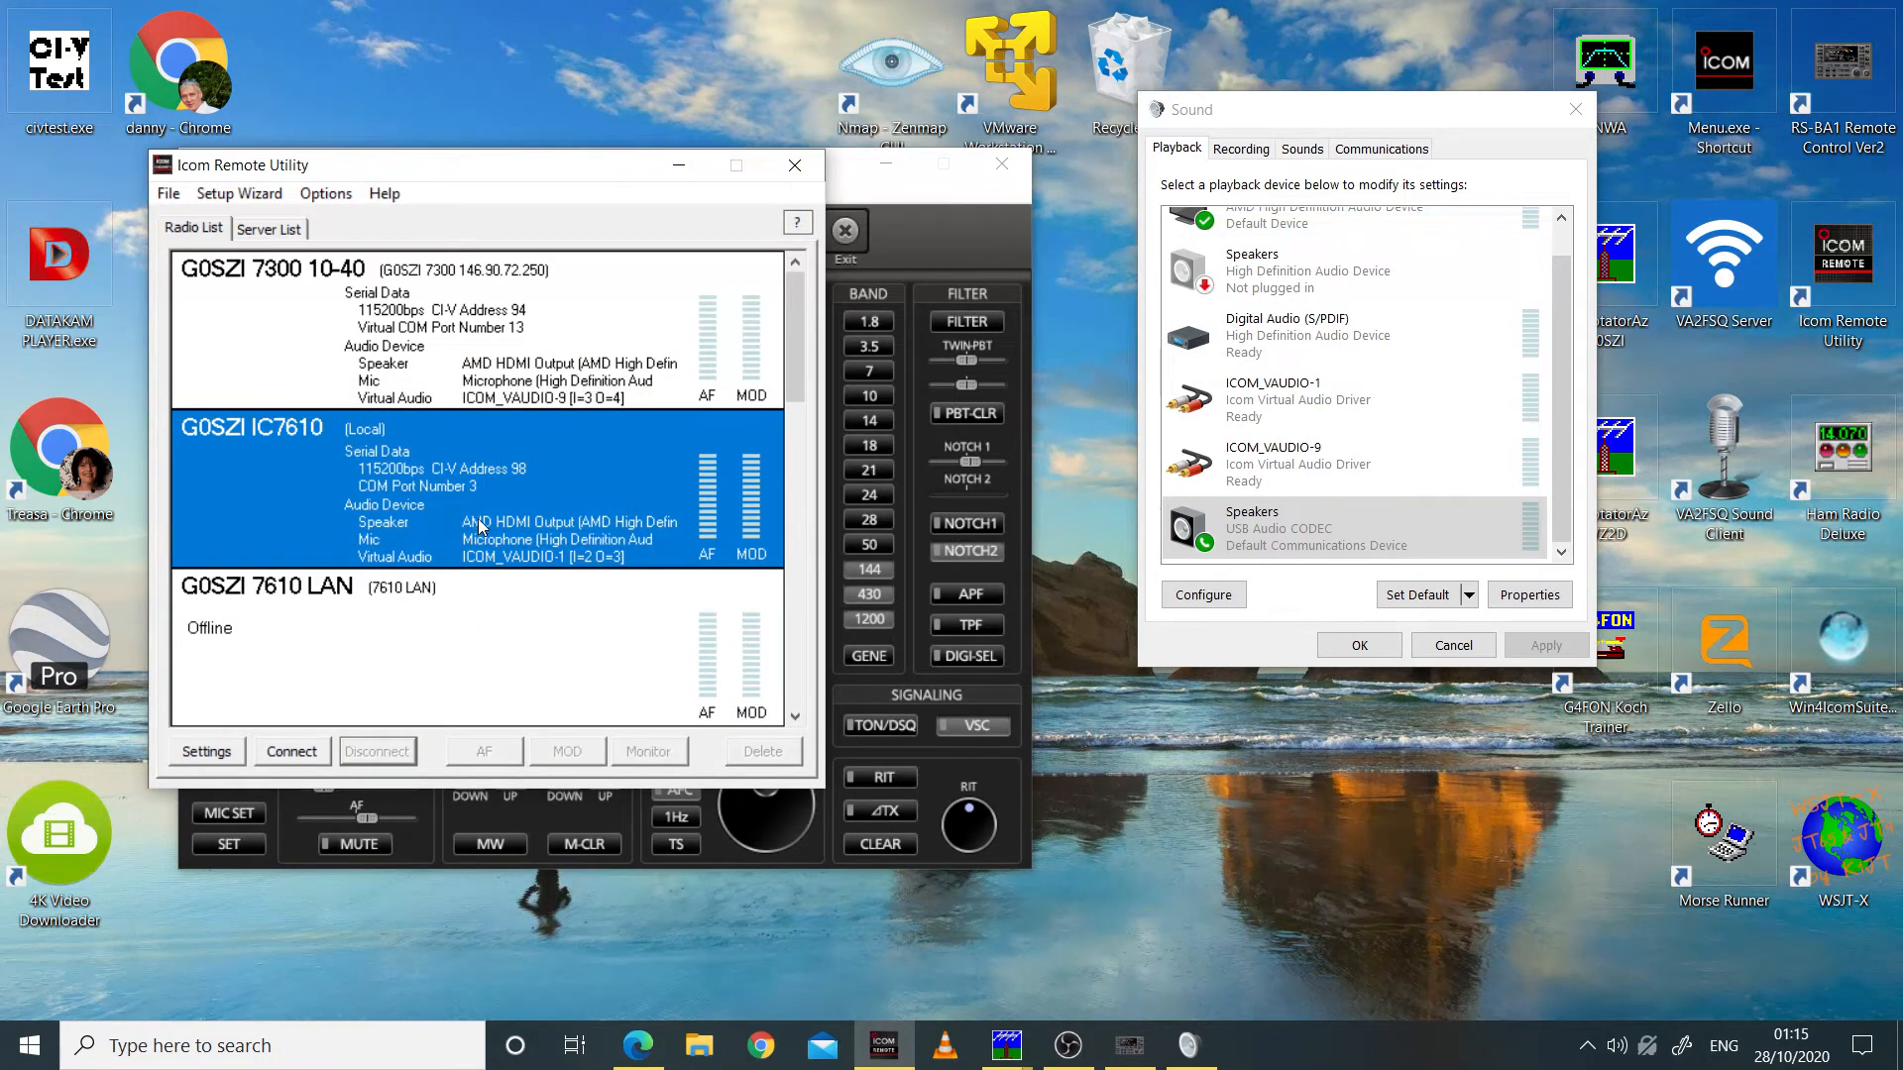
# Step: Move the Icom Remote Utility clear and check the 7300 server's connection status before returning to the radio list
pyautogui.moveTo(470, 179); pyautogui.dragTo(777, 324)
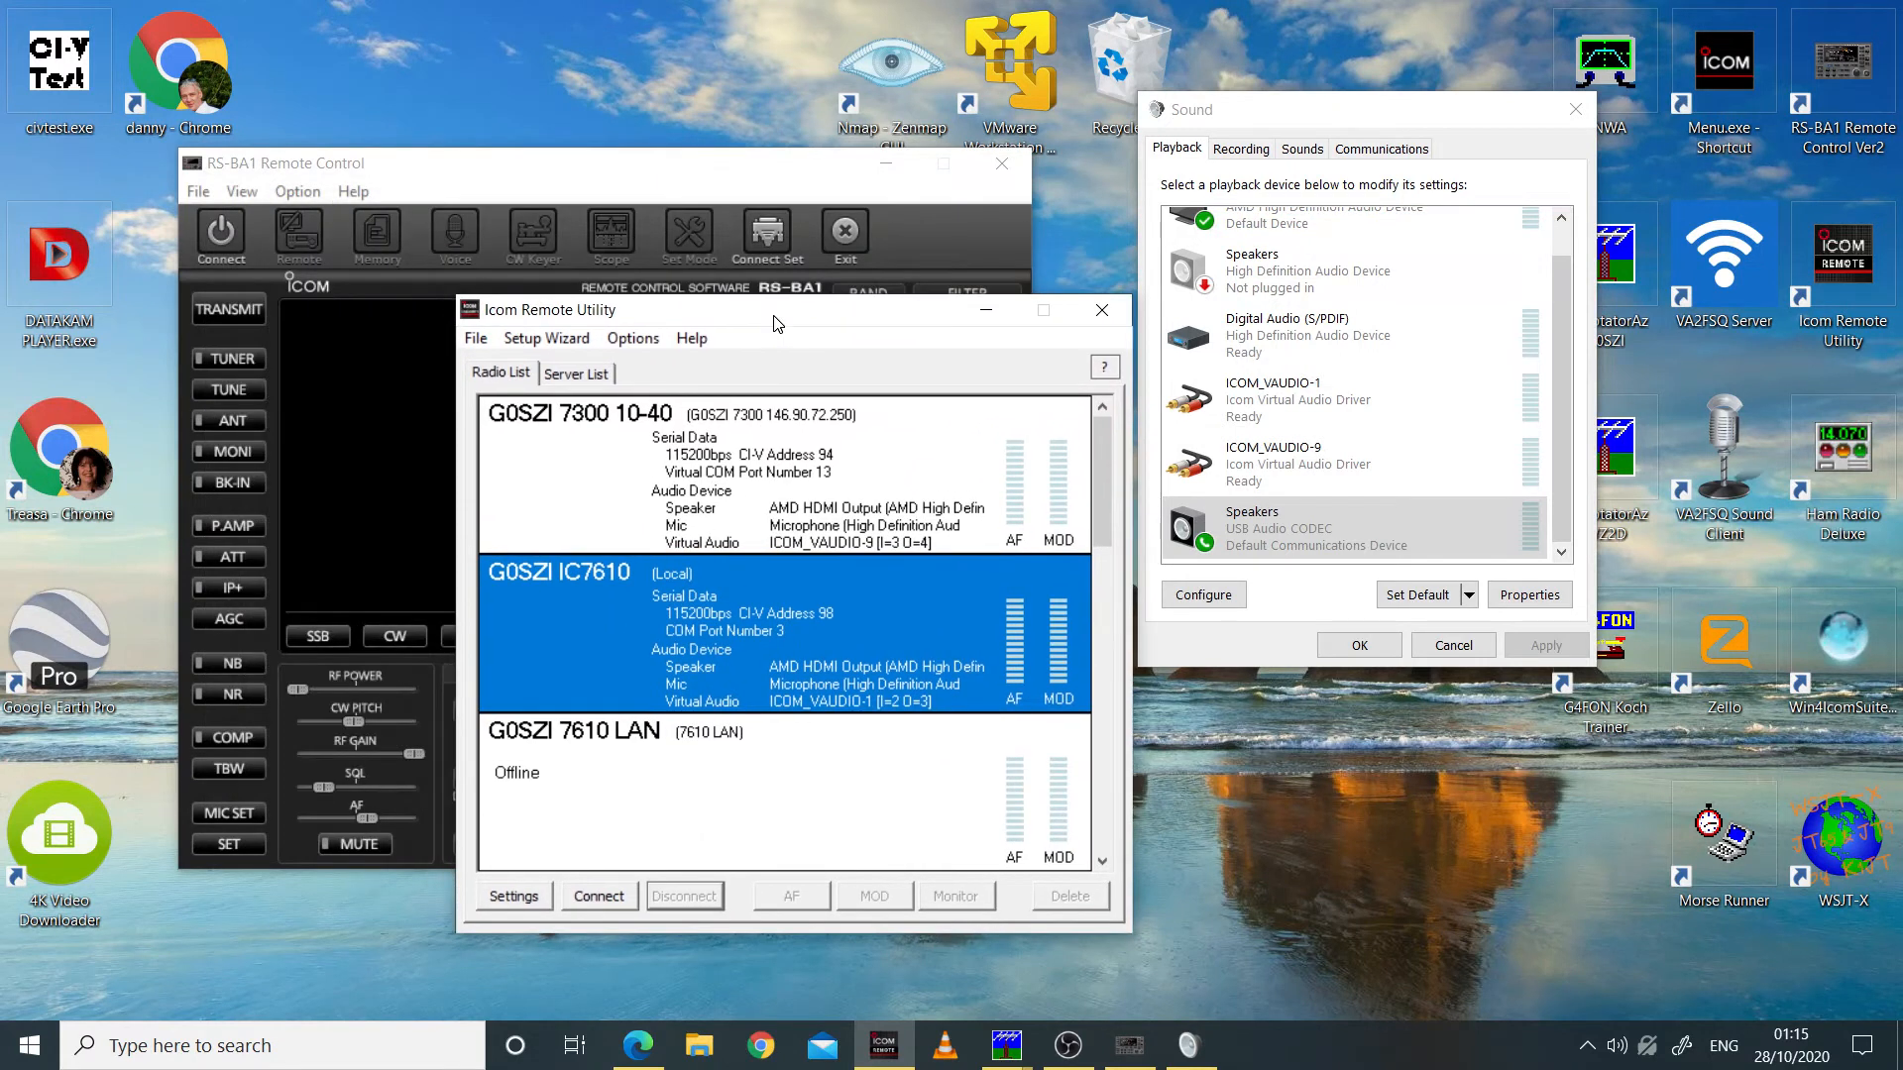
pyautogui.click(576, 376)
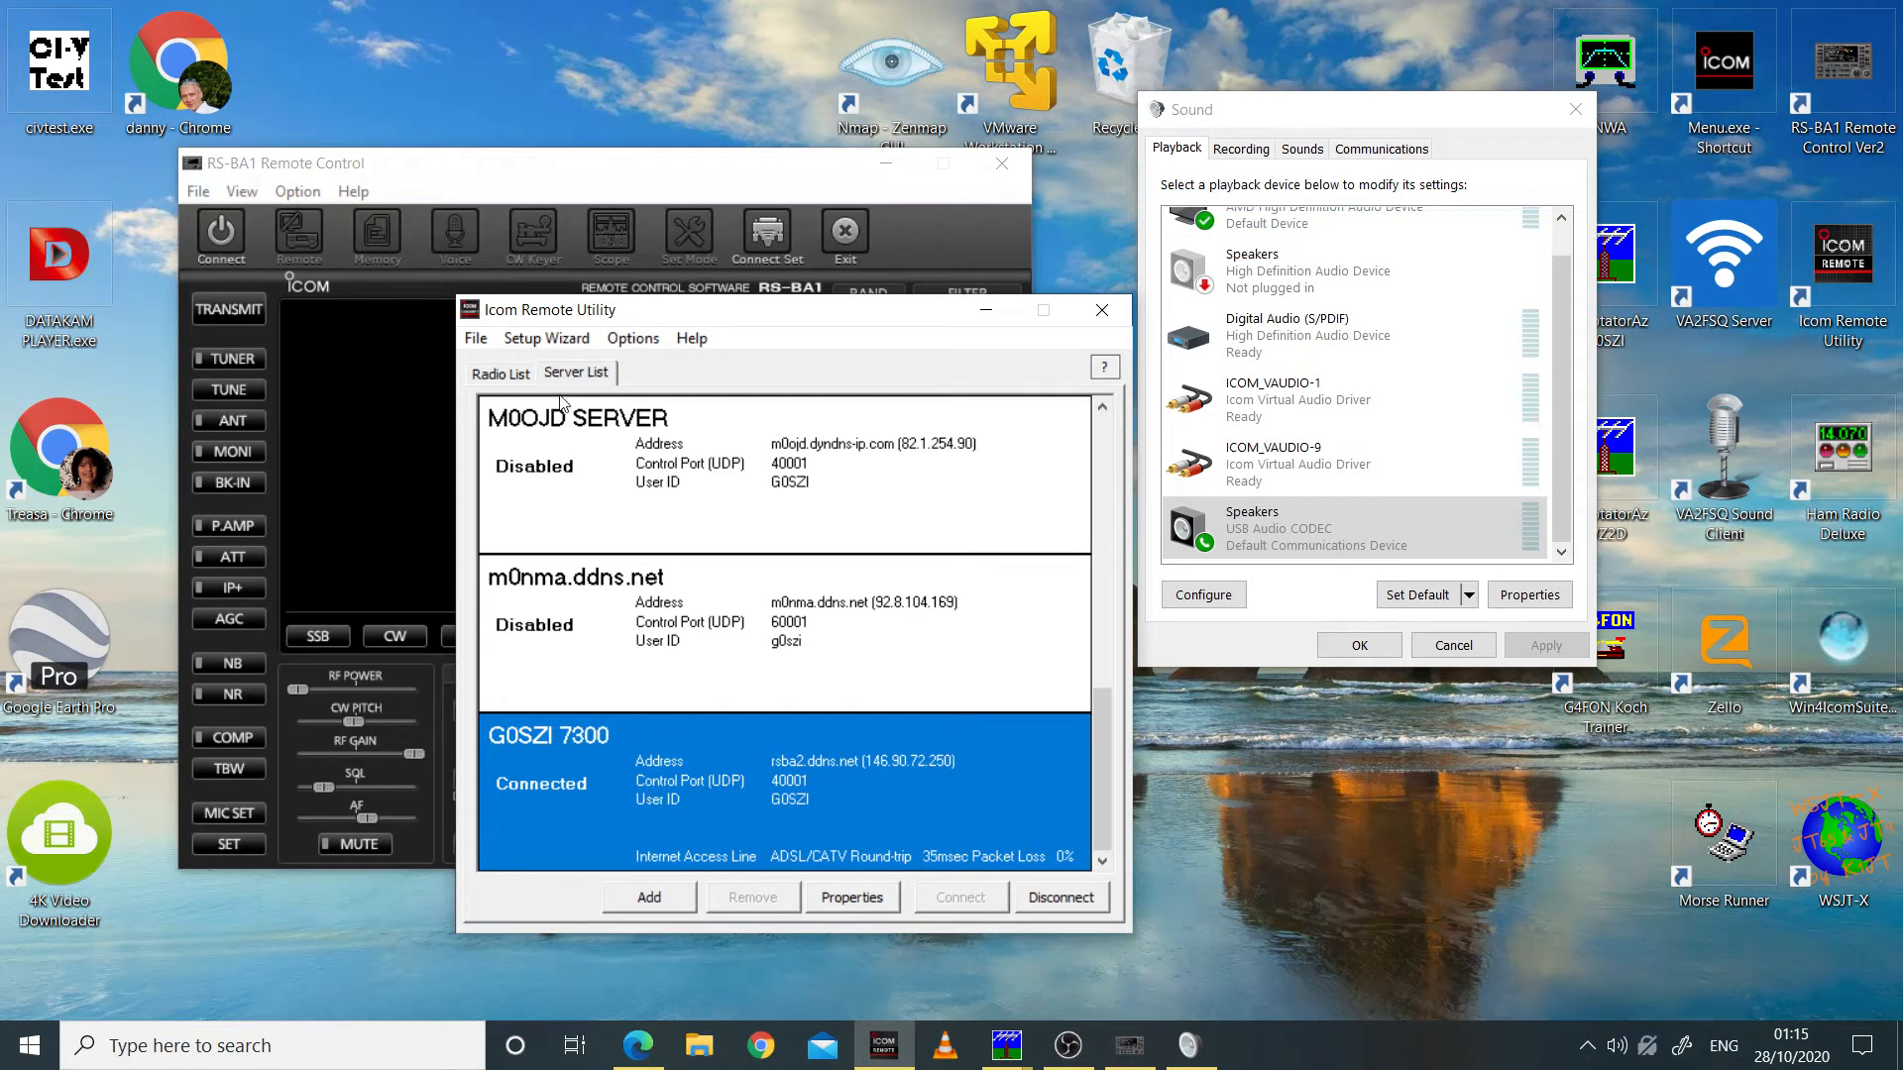
pyautogui.click(503, 374)
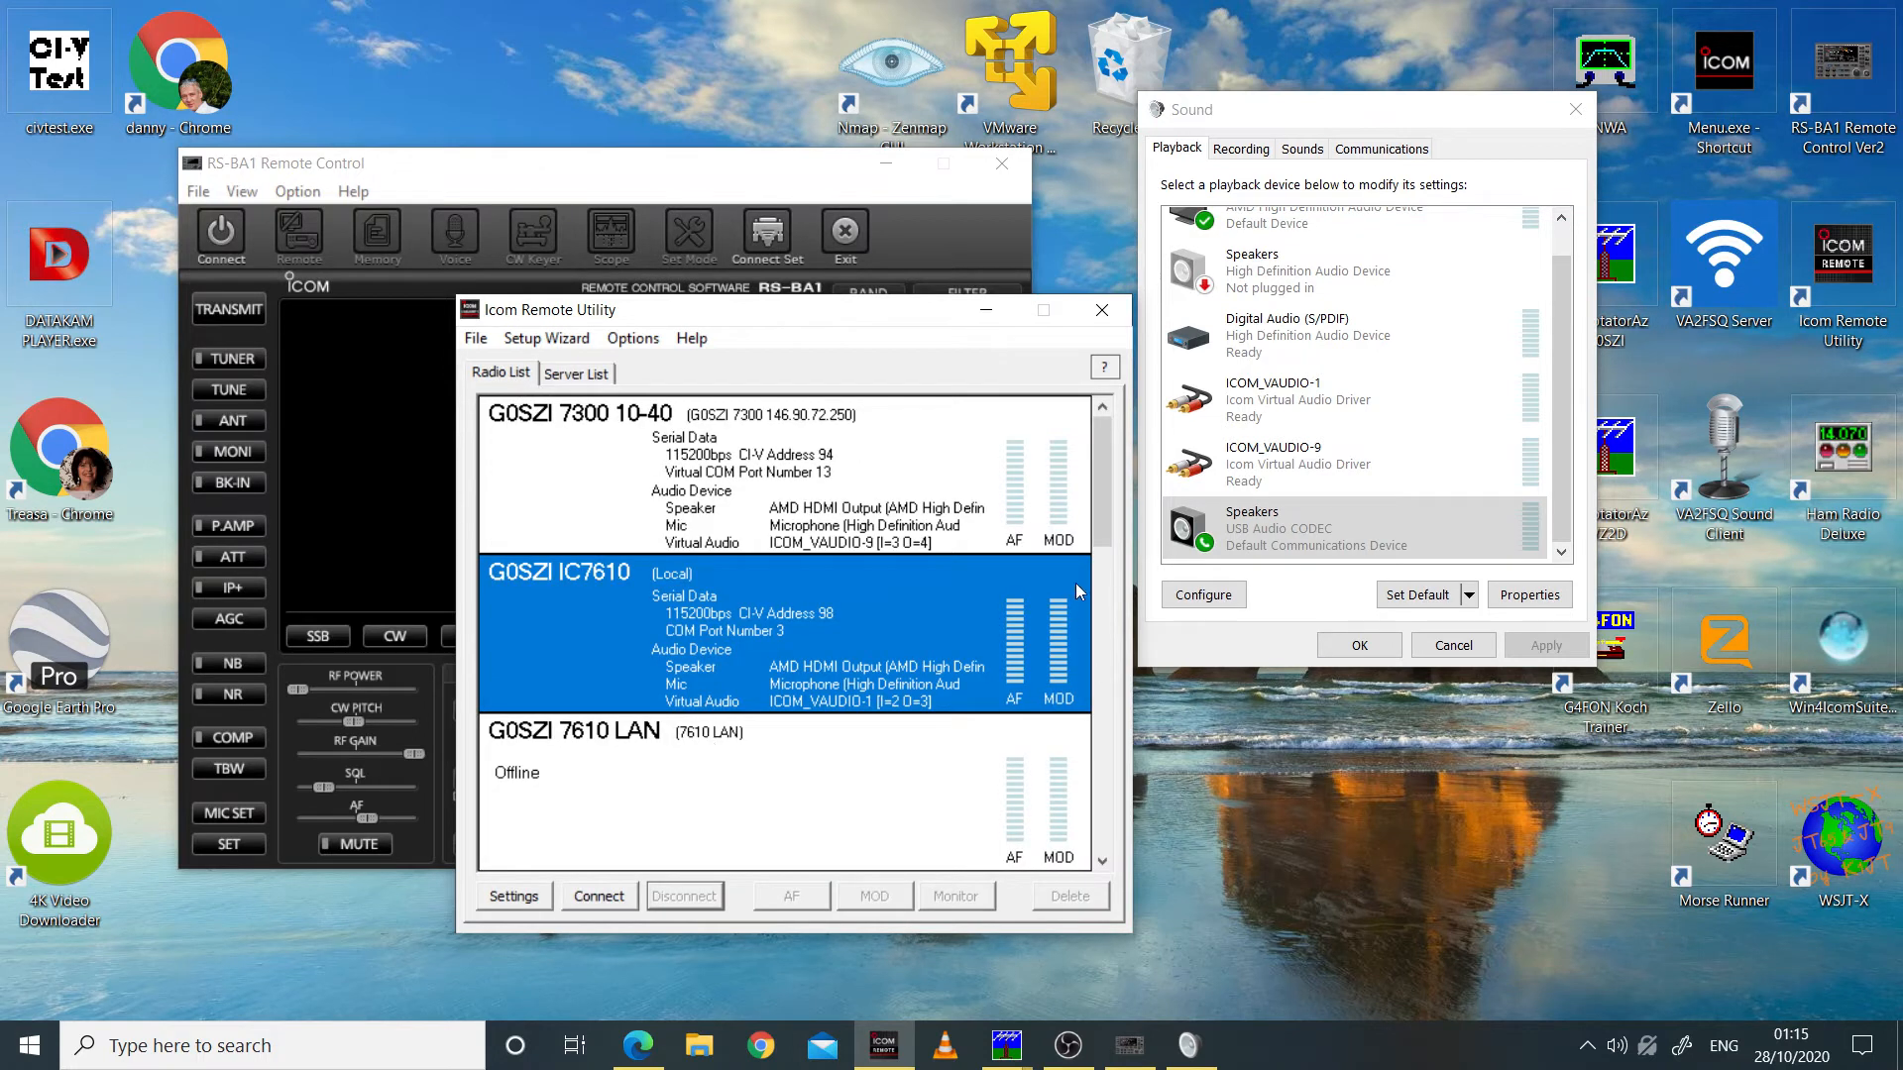
pyautogui.moveTo(1099, 521); pyautogui.dragTo(1114, 468)
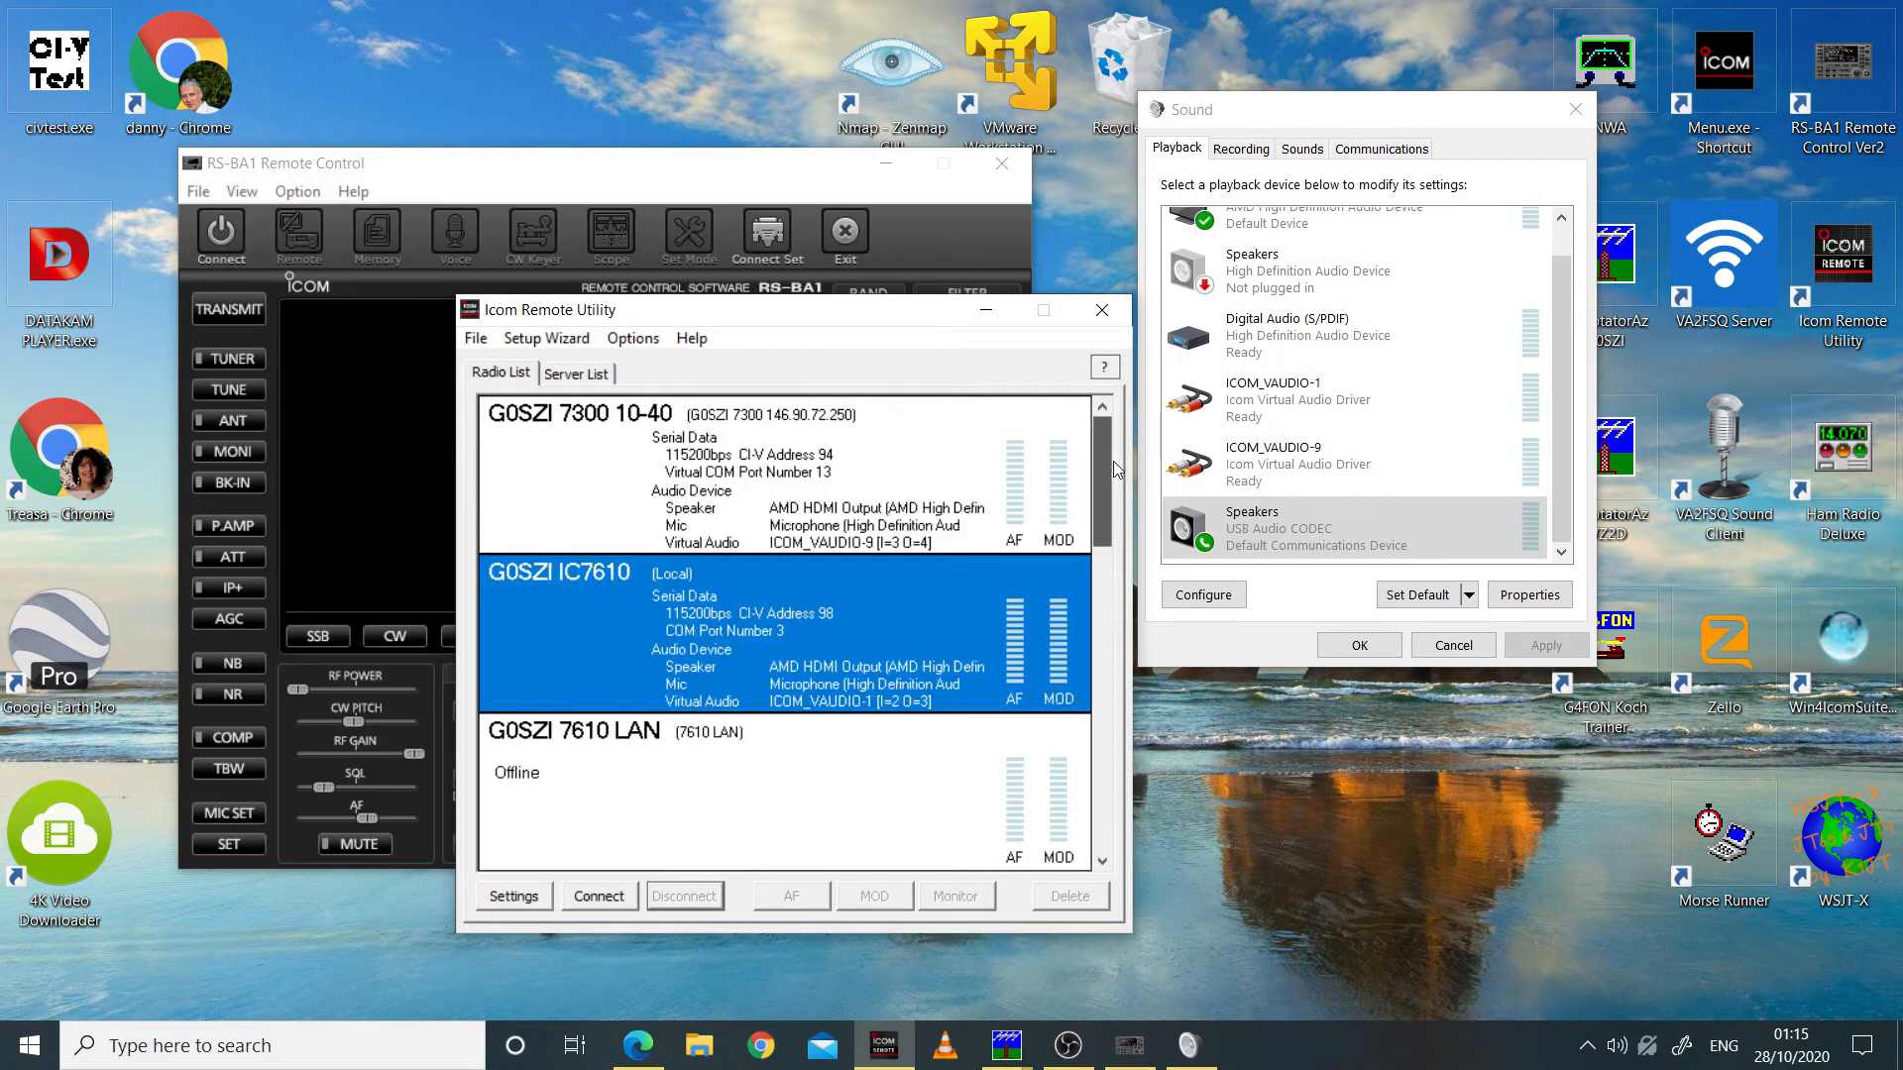
# Step: Connect the 7300 10-40 radio and move the Icom Remote Utility clear of the RS-BA1 Remote Control
pyautogui.click(598, 501)
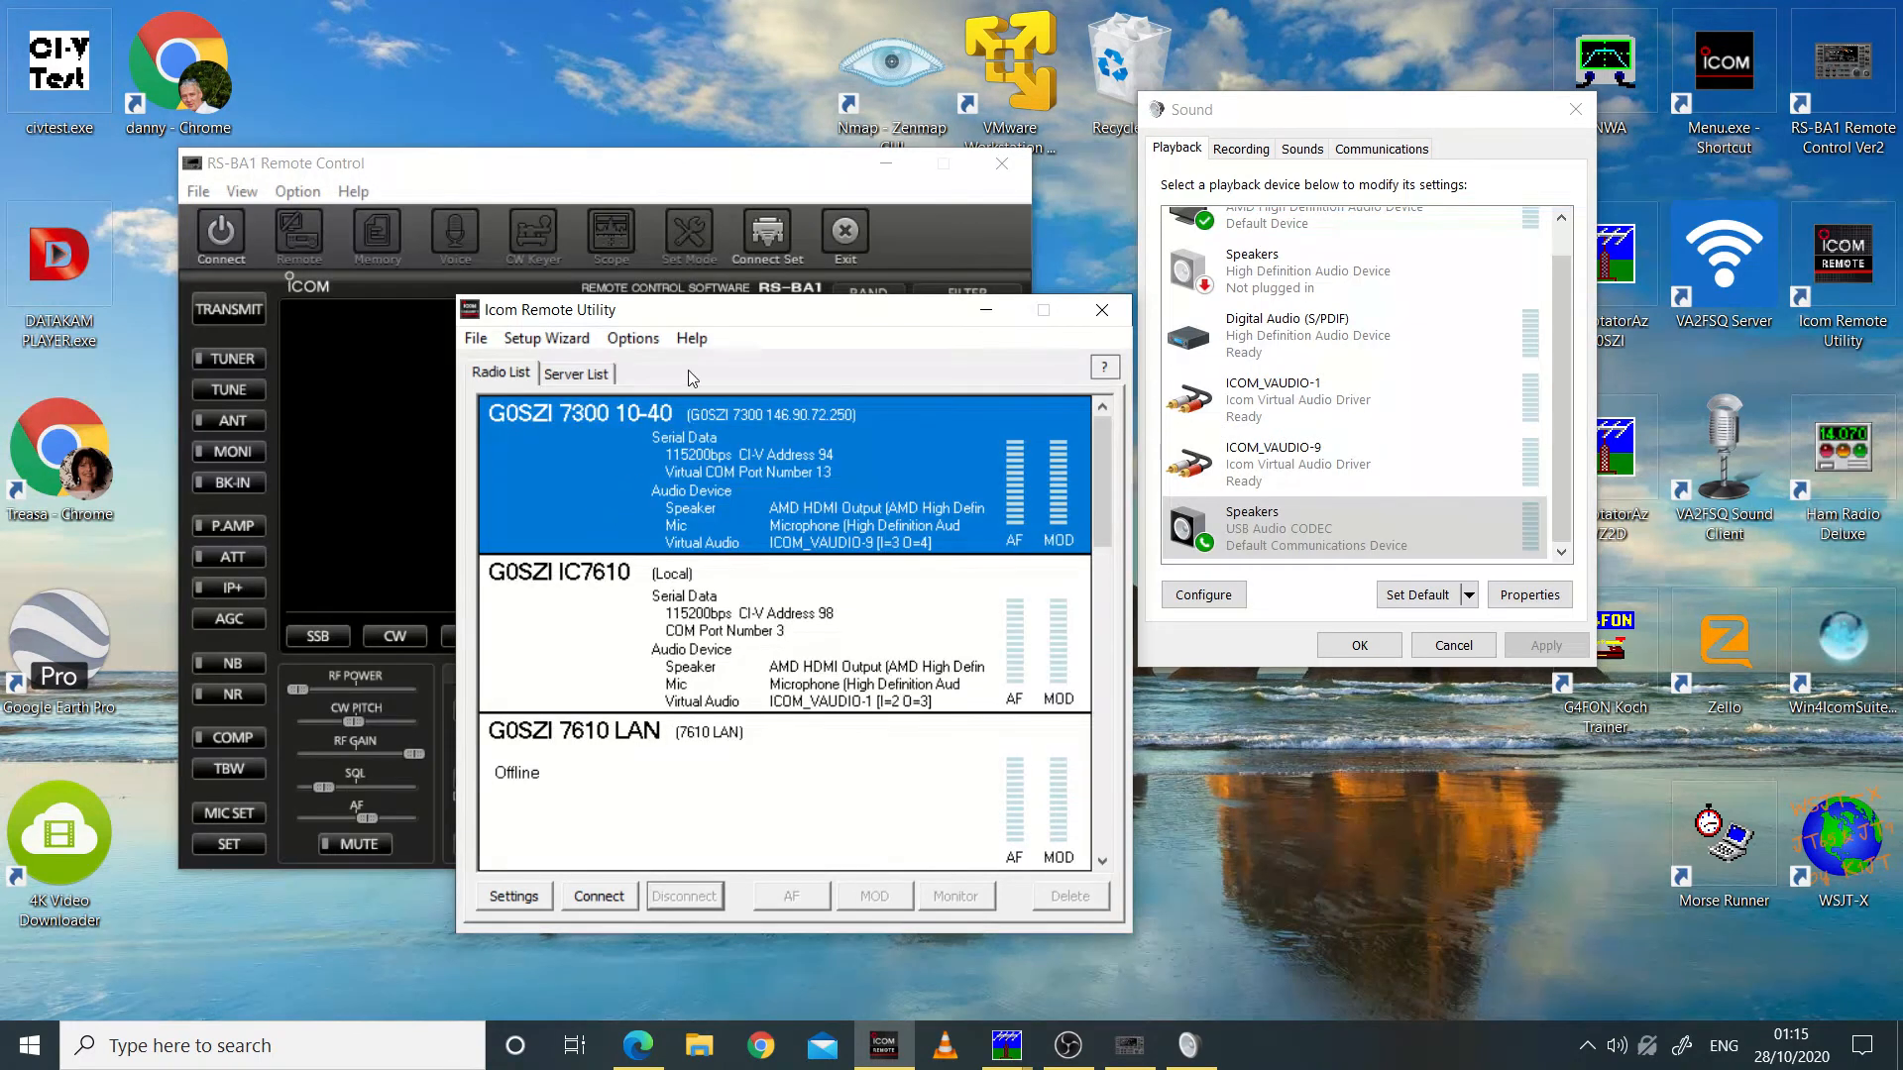
pyautogui.click(617, 902)
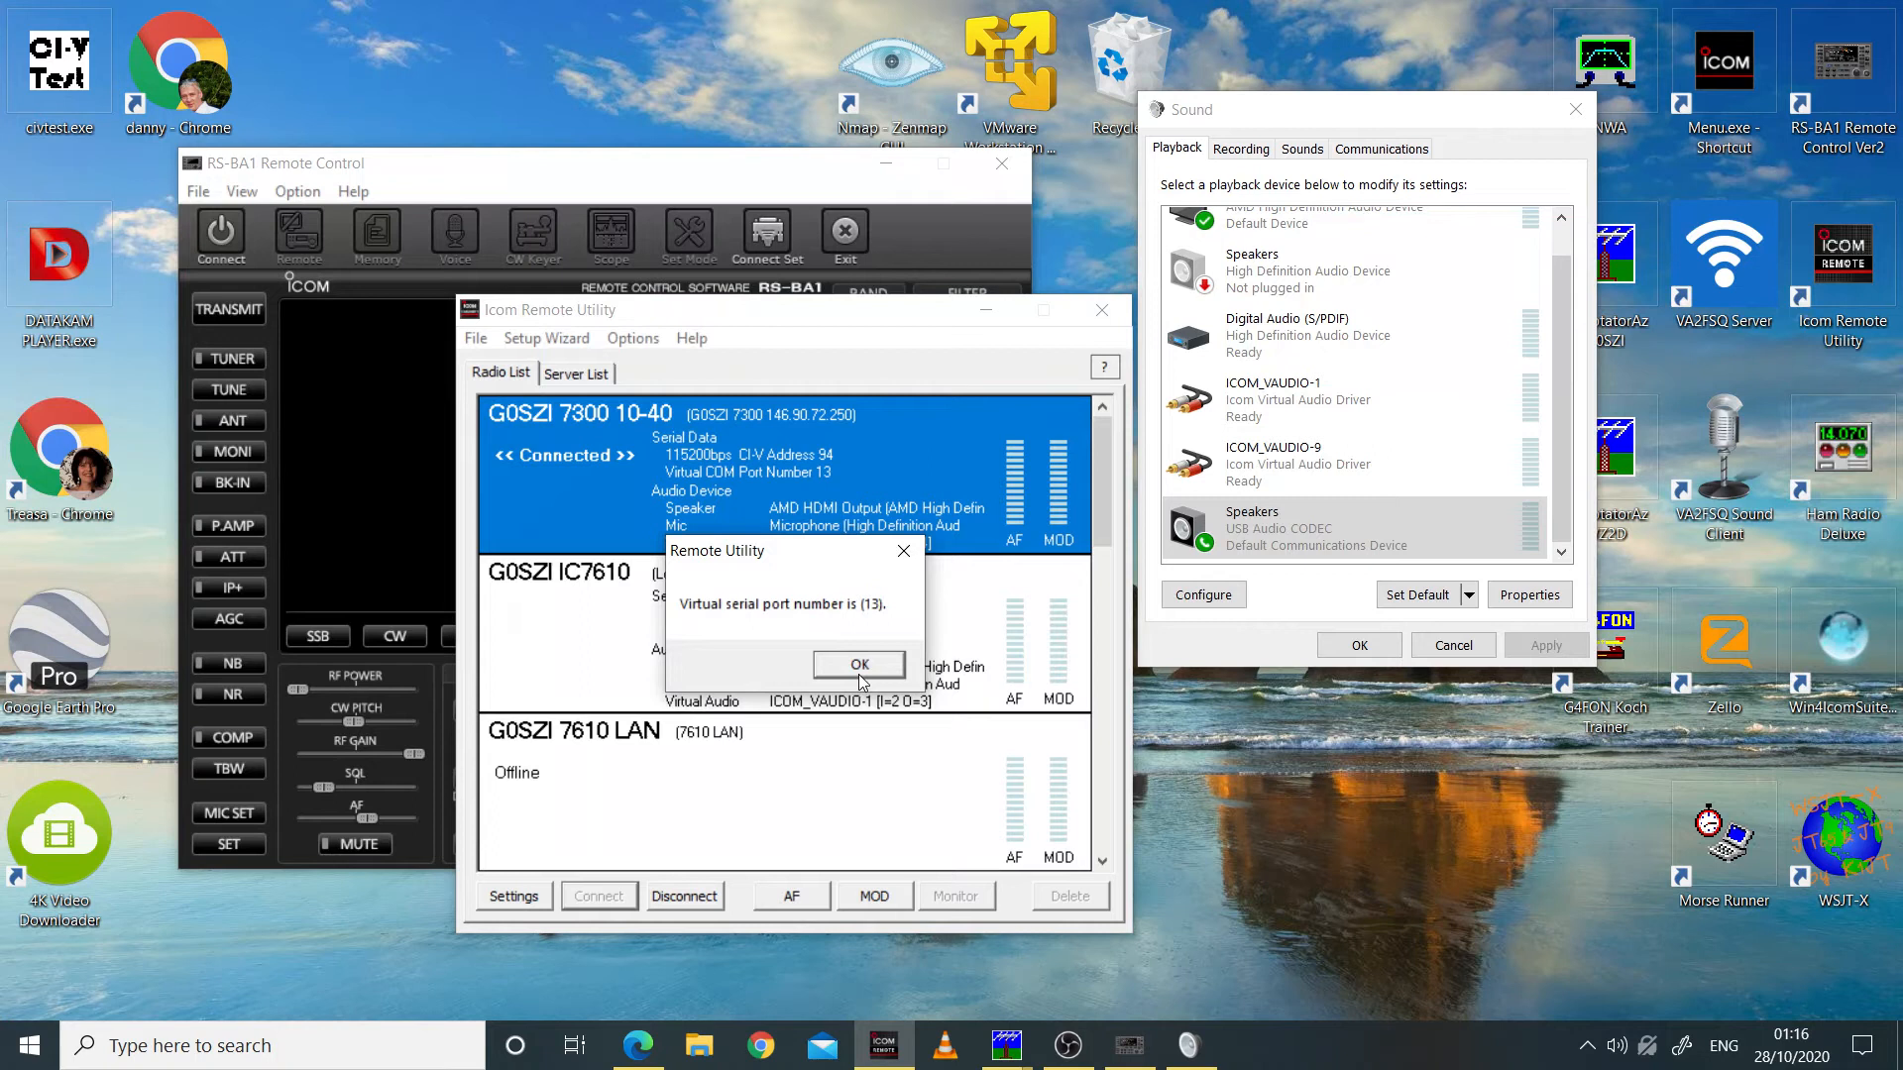
pyautogui.click(876, 663)
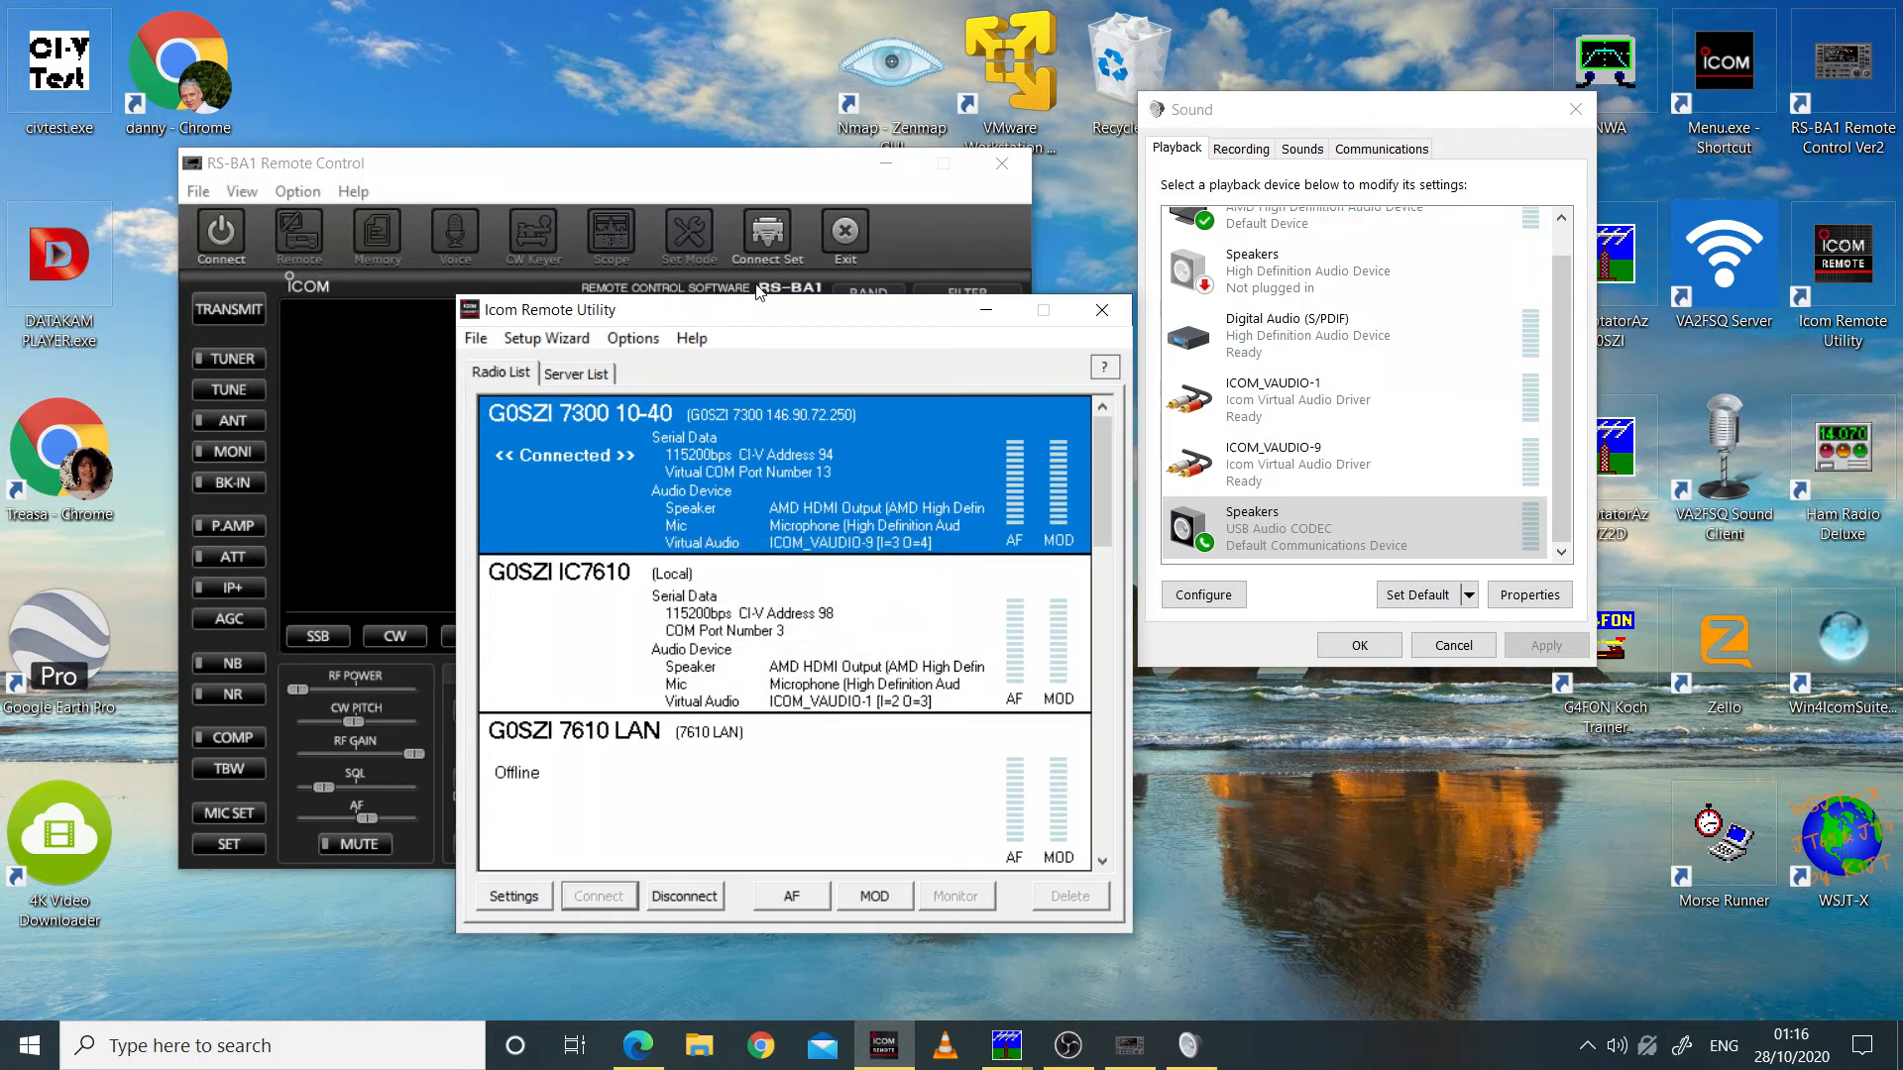
pyautogui.moveTo(764, 316); pyautogui.dragTo(1266, 365)
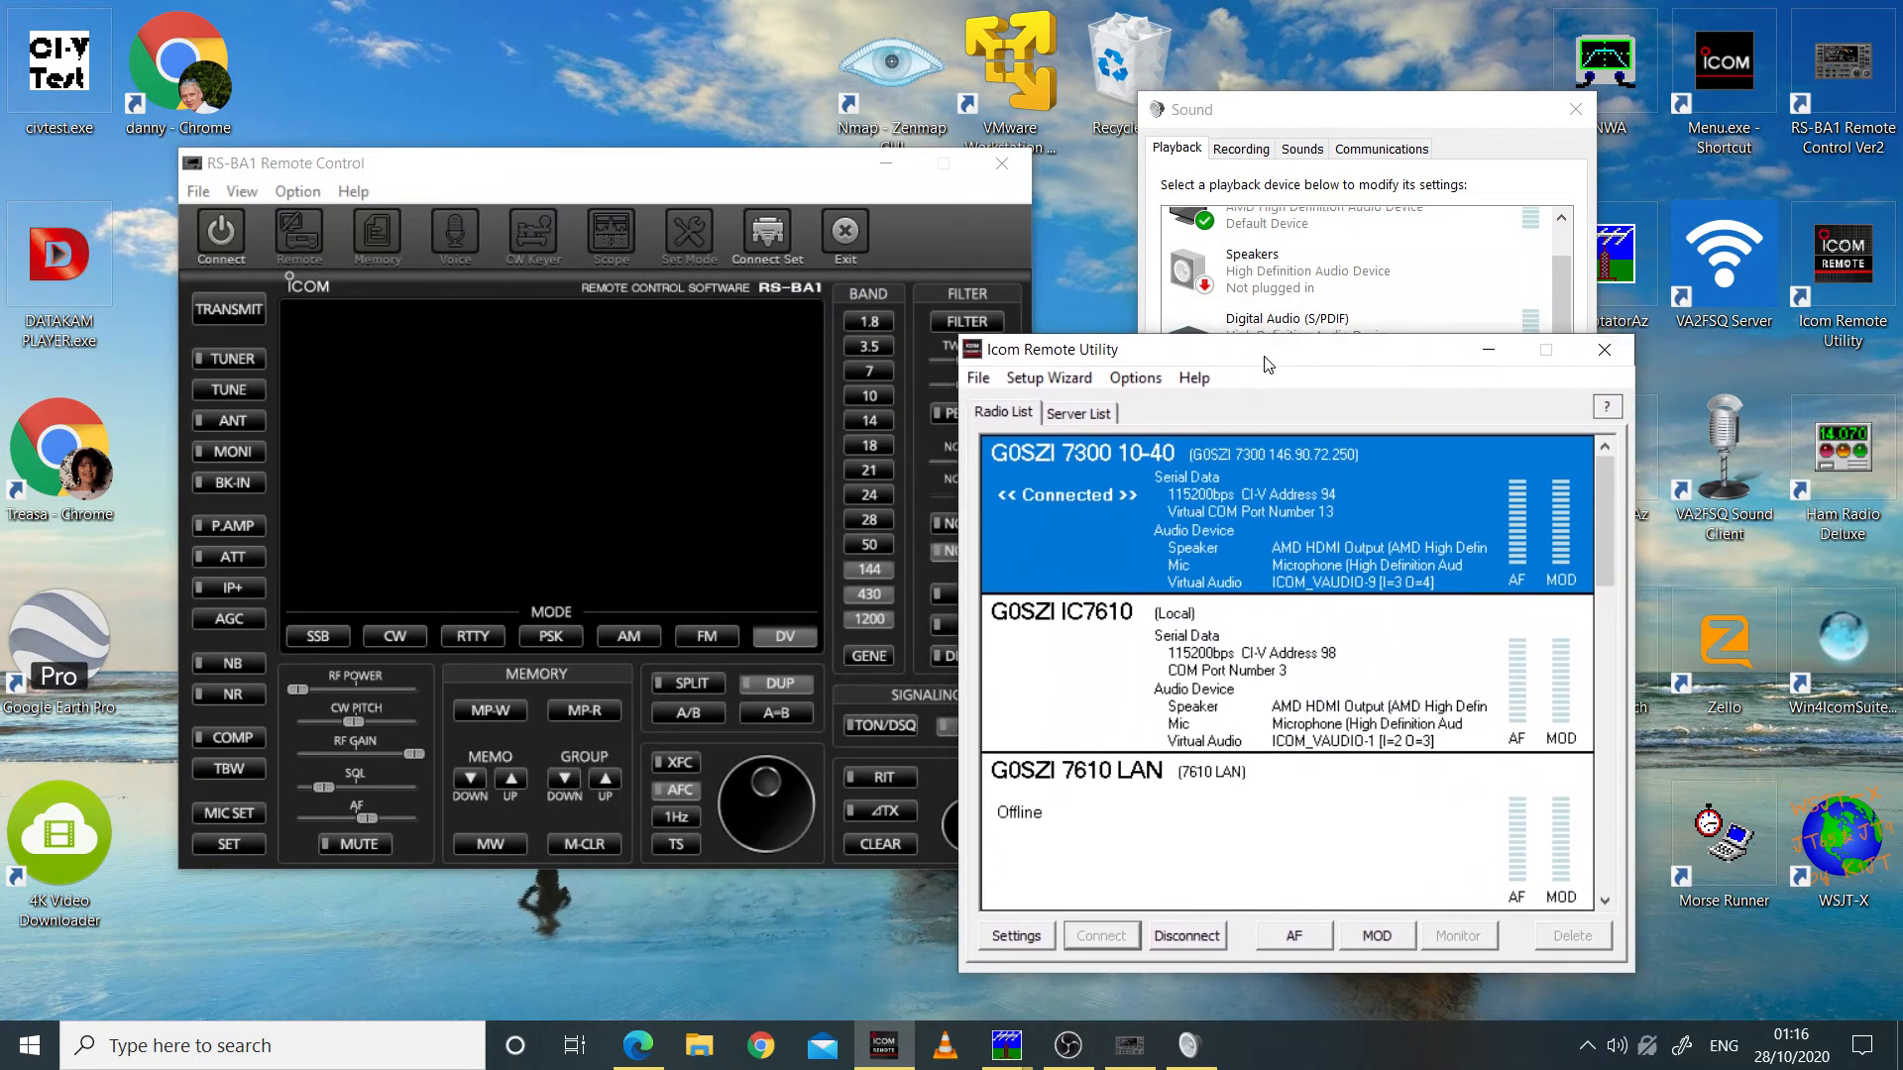
# Step: Open the RS-BA1 connection settings, move the dialog clear of the Icom Remote Utility, and set the model to IC-7300 (Ver1.20 - )
pyautogui.click(771, 241)
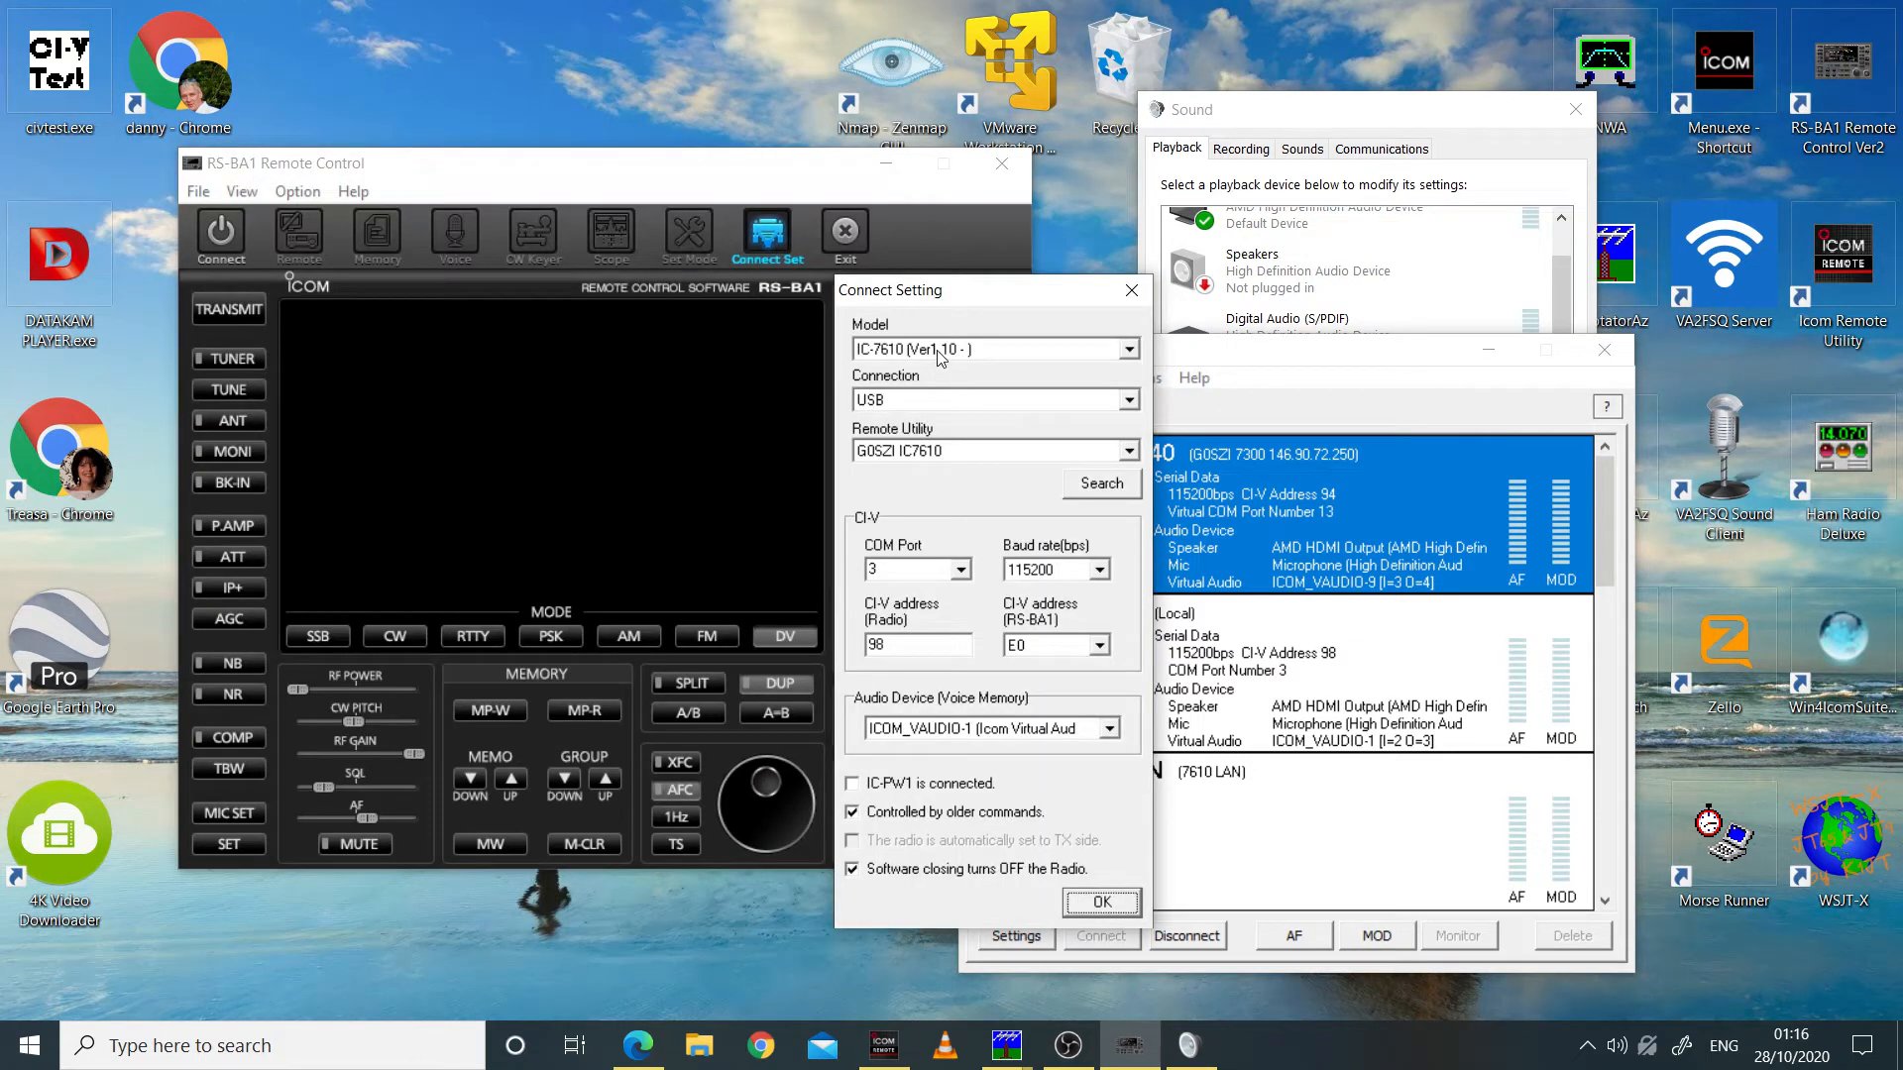
pyautogui.moveTo(956, 295); pyautogui.dragTo(700, 310)
pyautogui.click(683, 364)
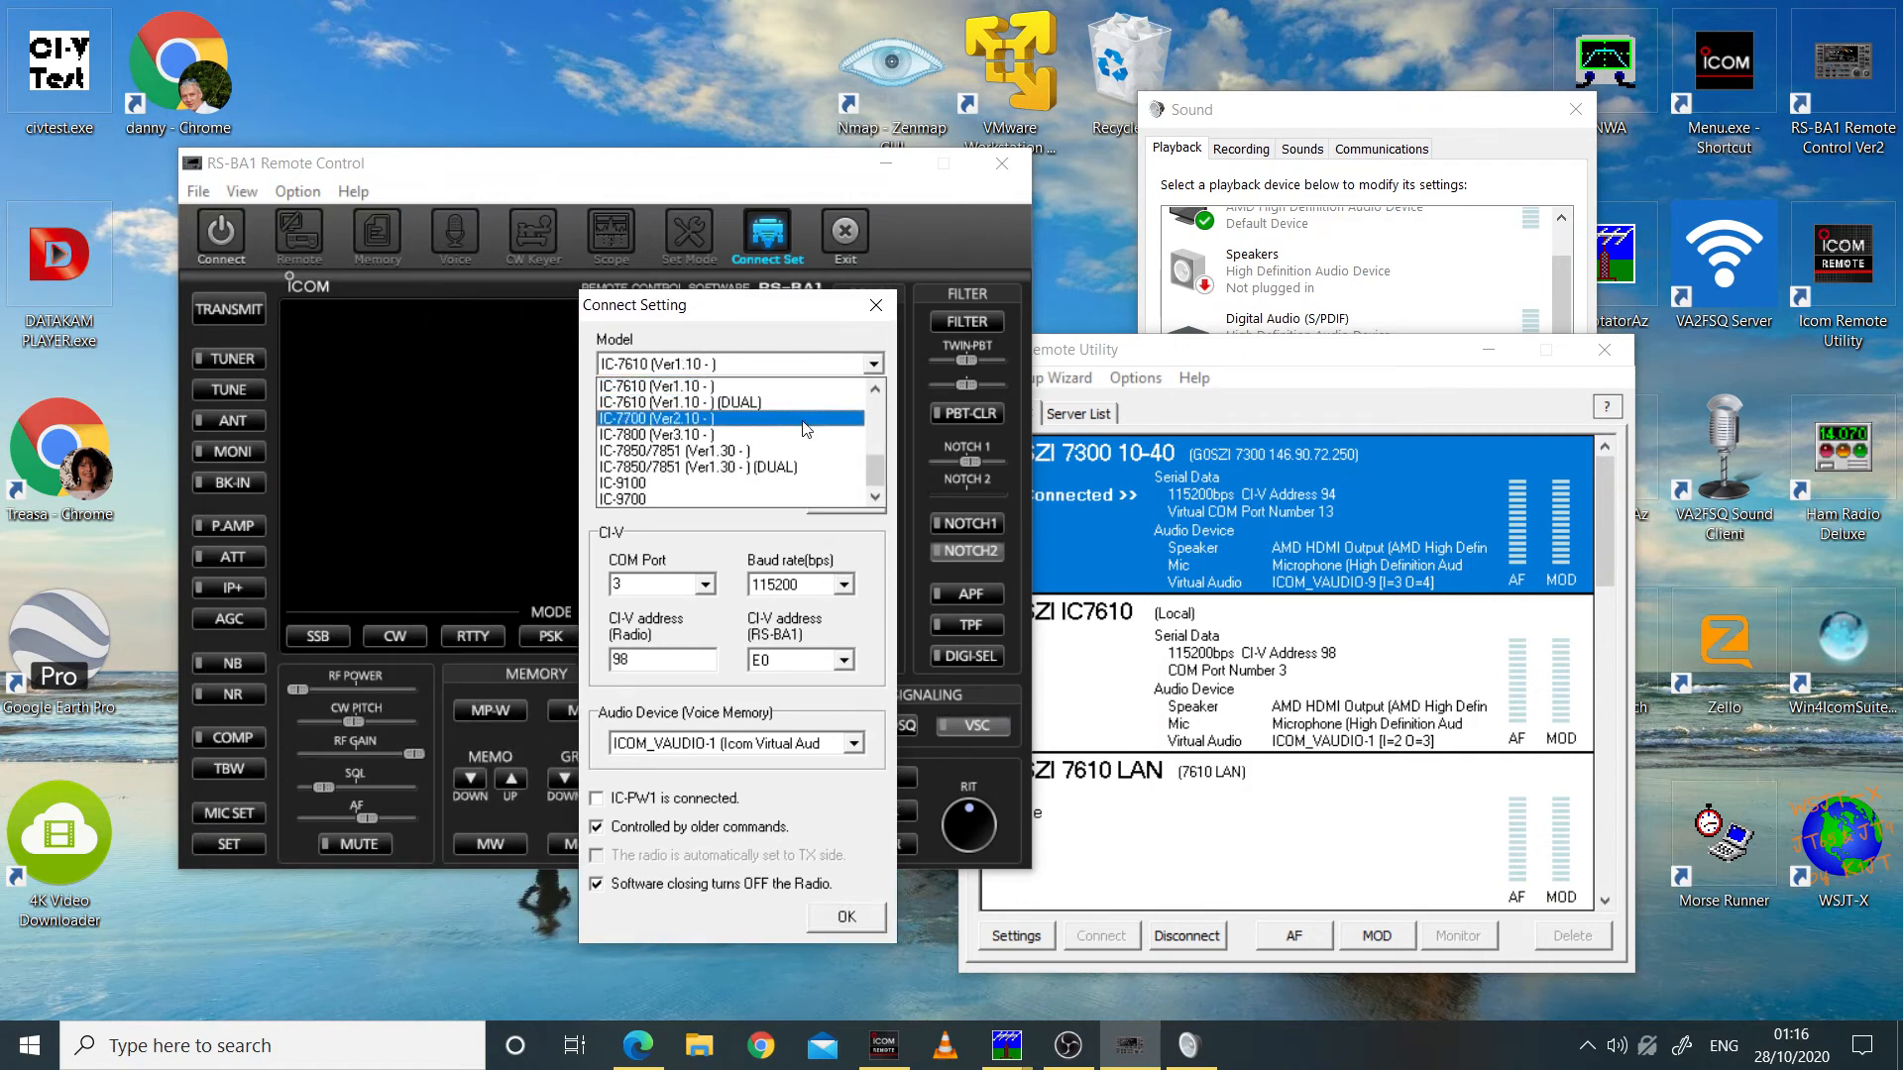
pyautogui.click(872, 392)
pyautogui.scroll(3, 872, 392)
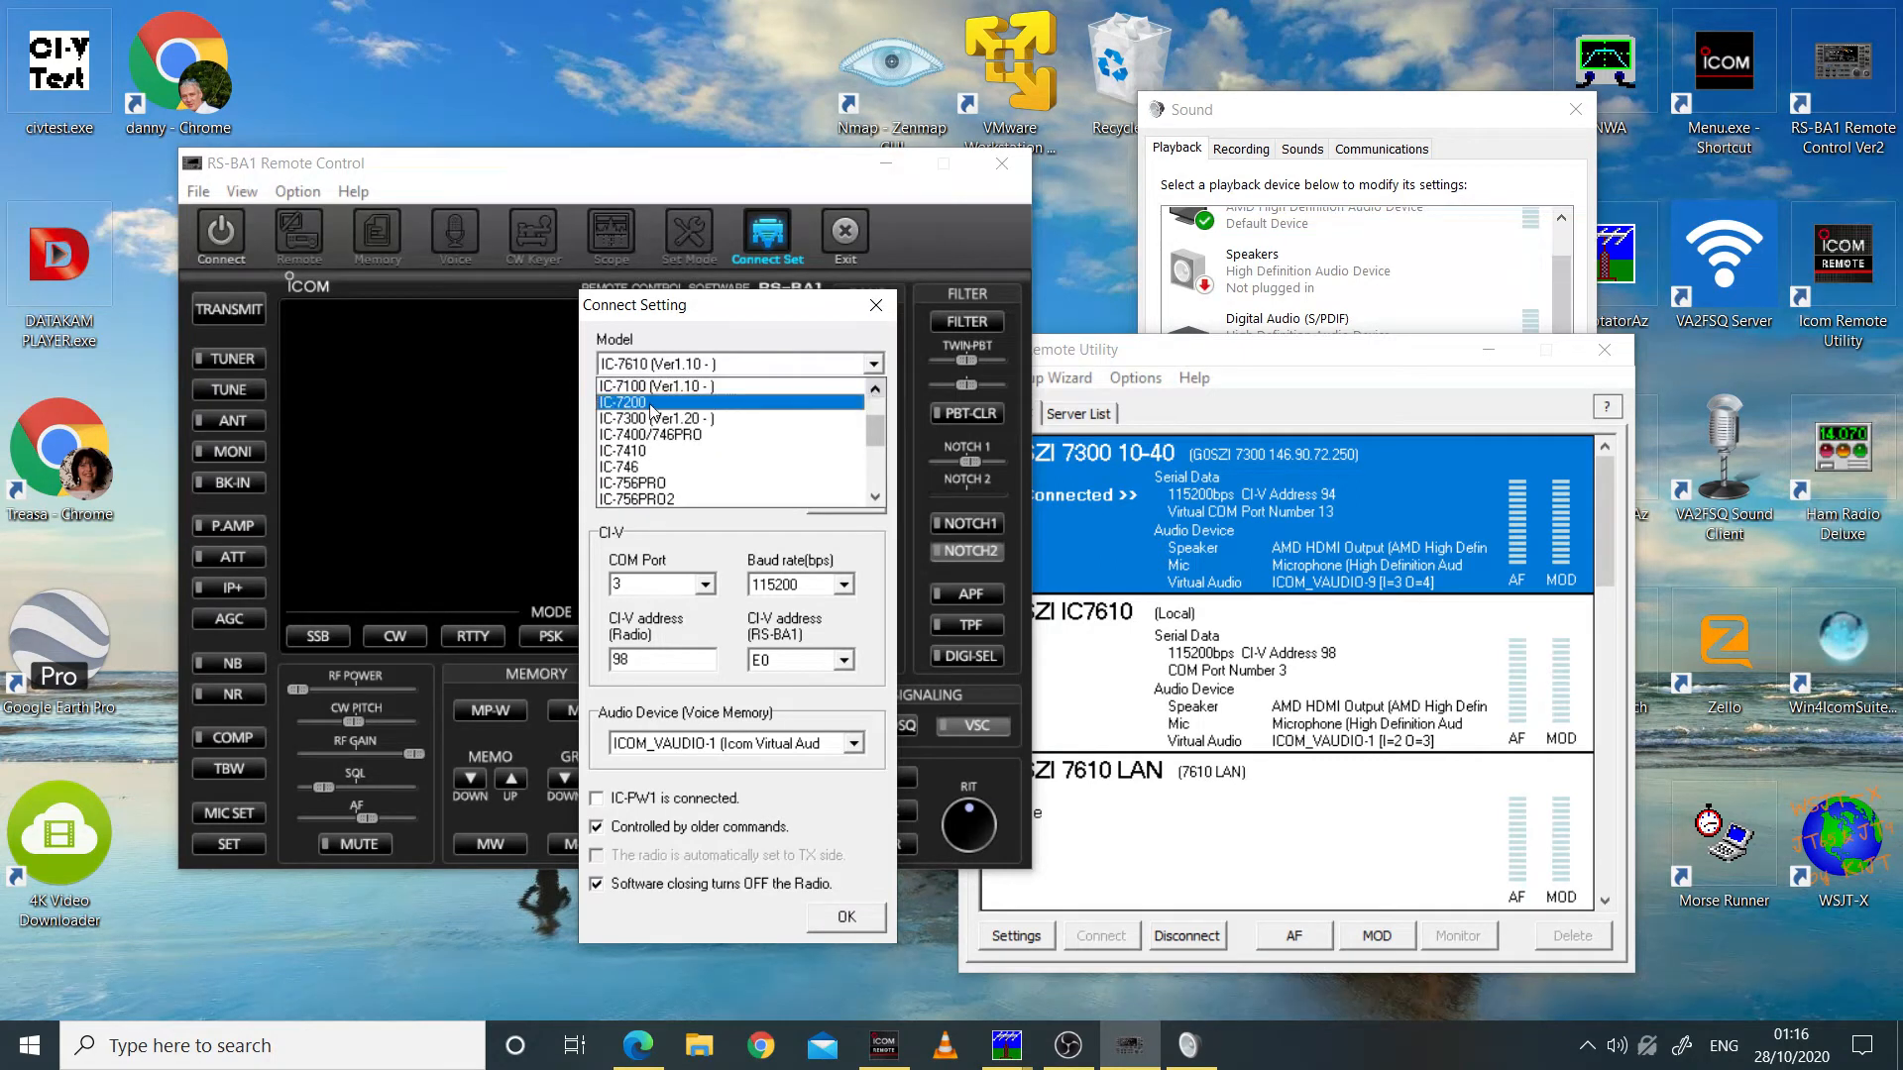
pyautogui.click(651, 418)
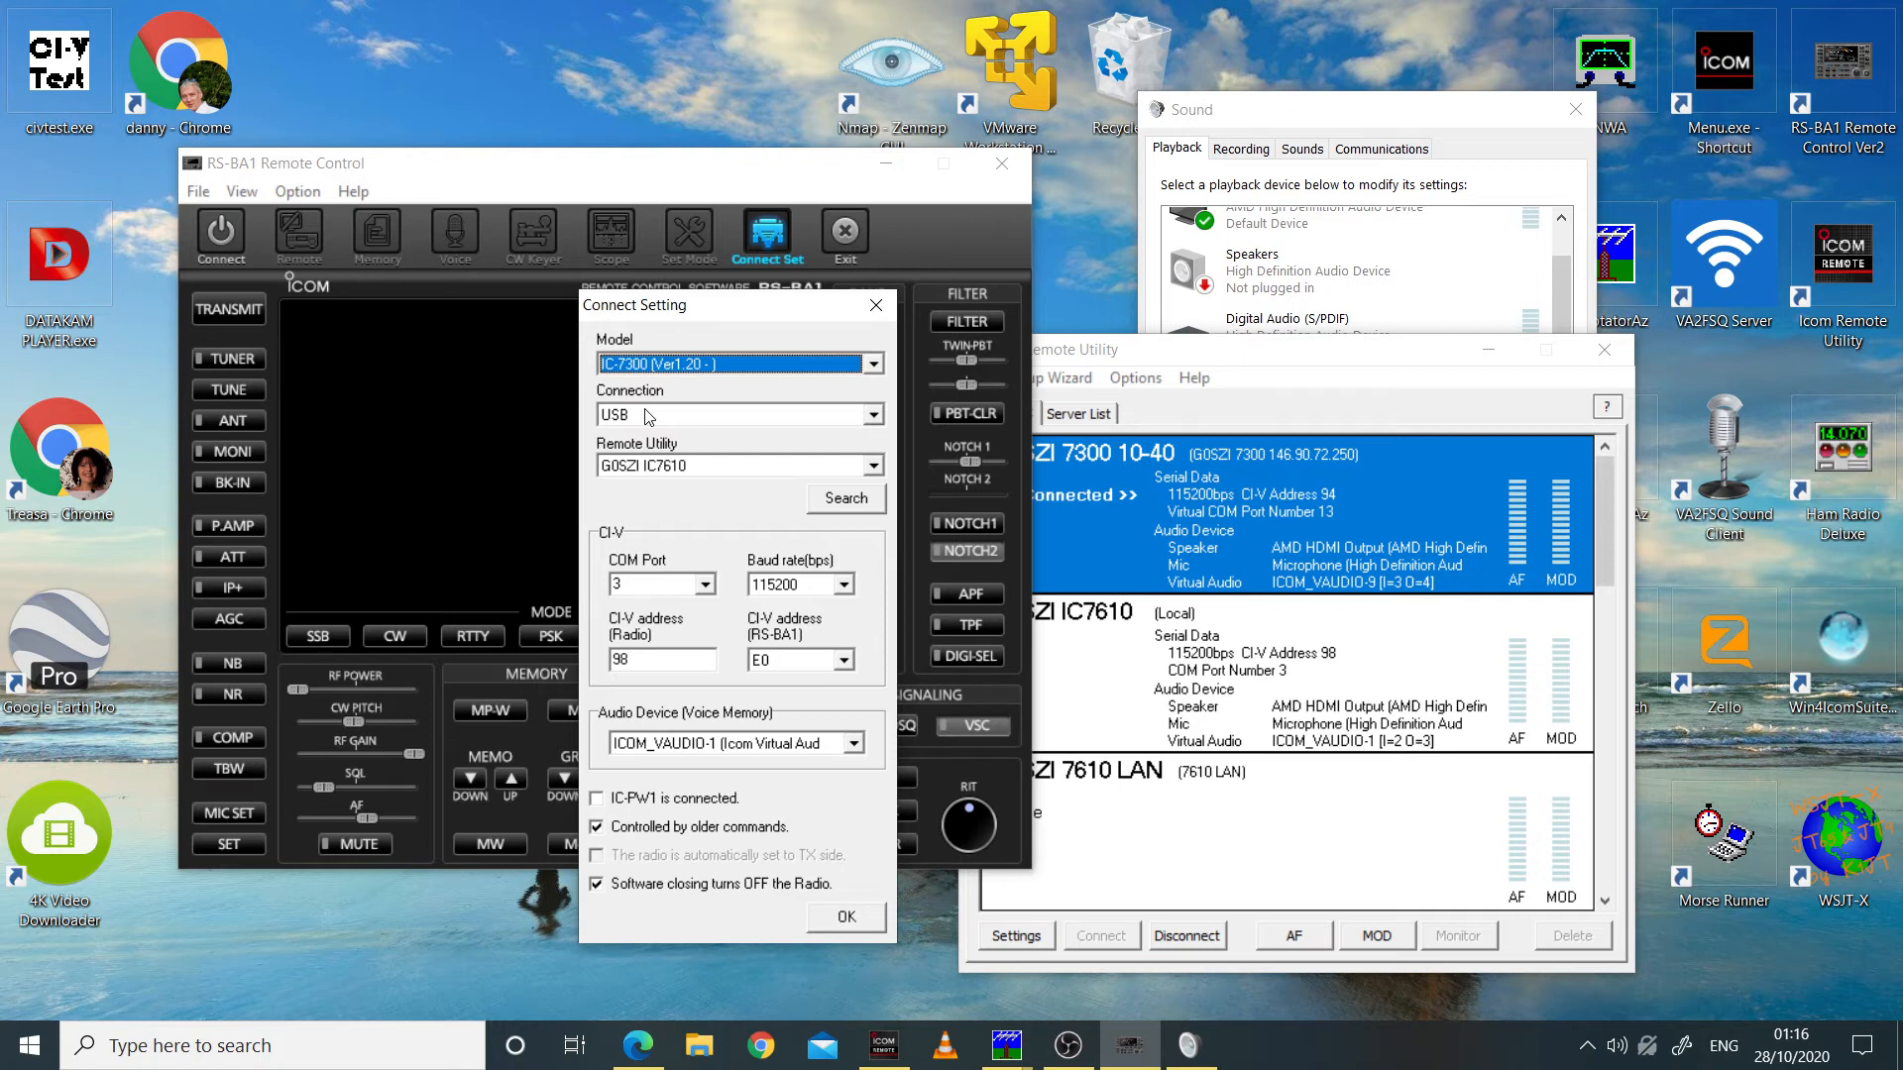
# Step: Set the Remote Utility radio to 7300 10-40, compare its settings with the Icom Remote Utility, and accept the connection settings
pyautogui.click(722, 464)
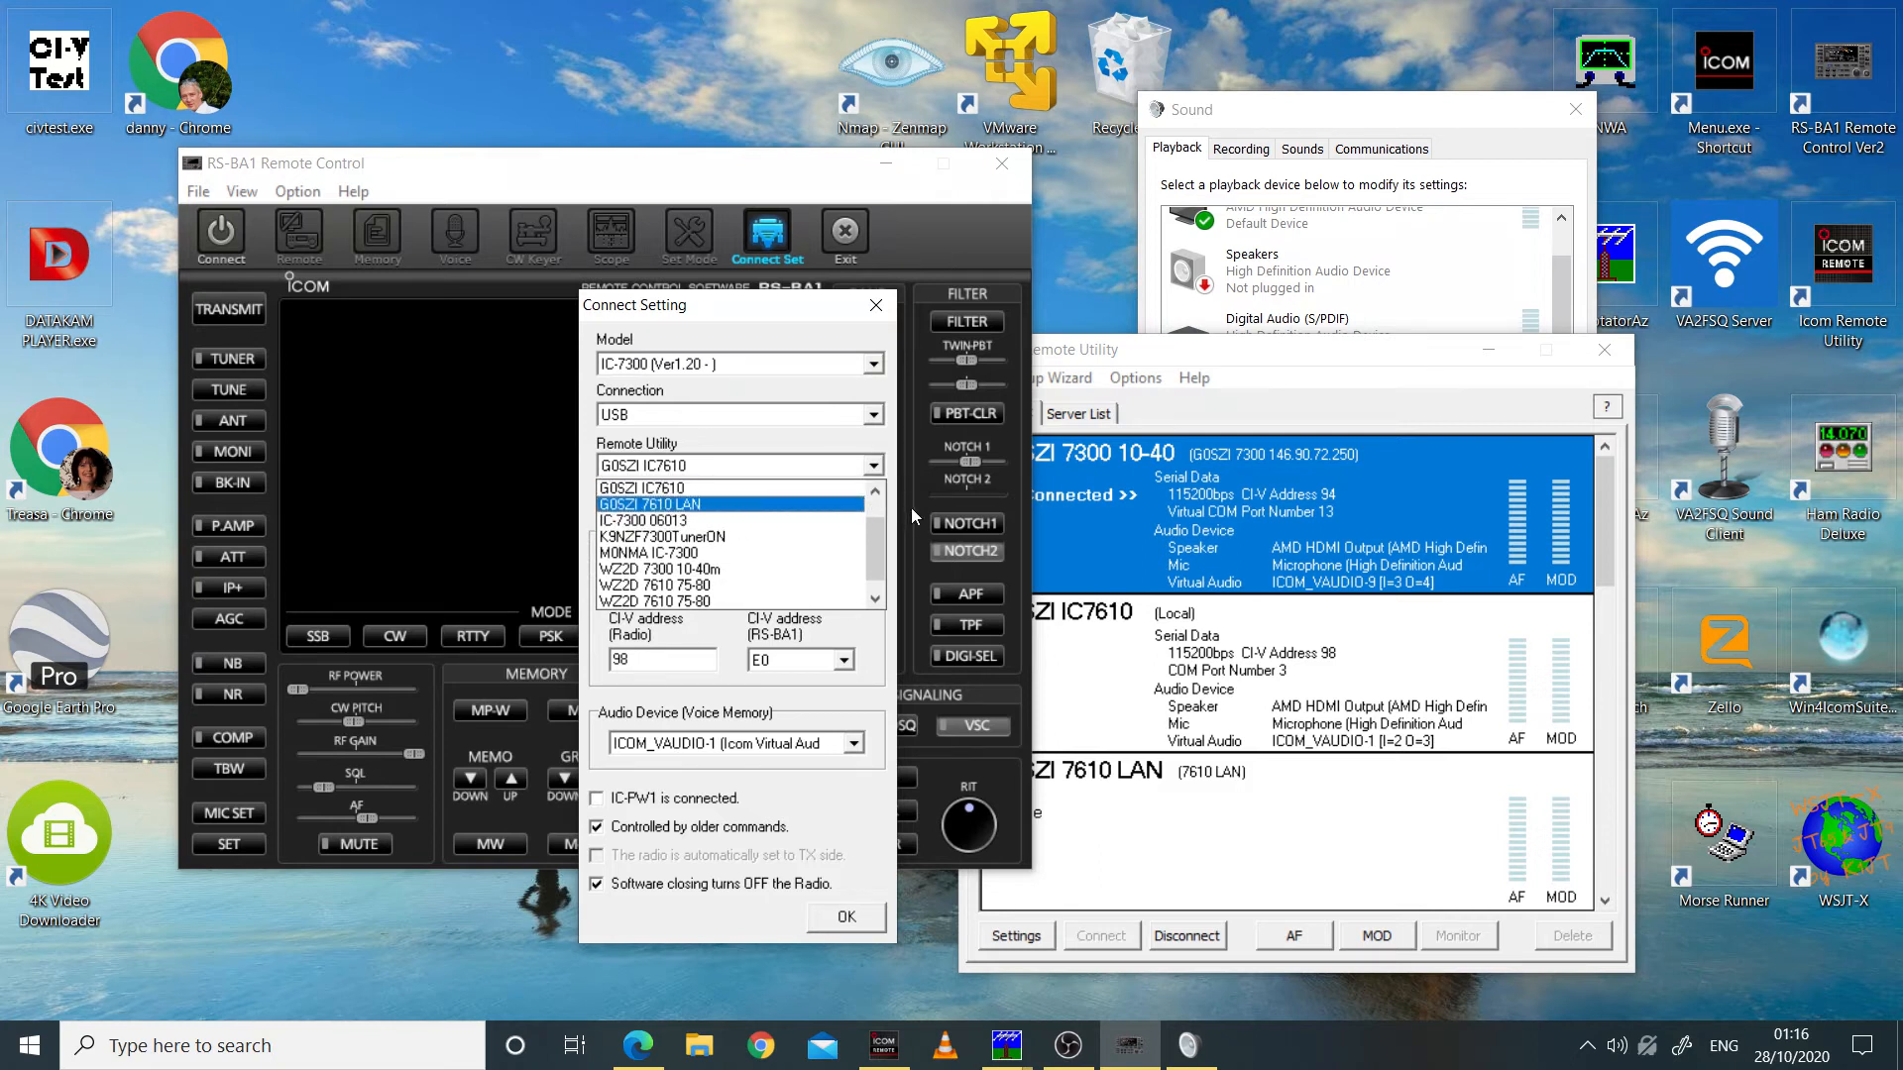
pyautogui.moveTo(877, 544); pyautogui.dragTo(878, 503)
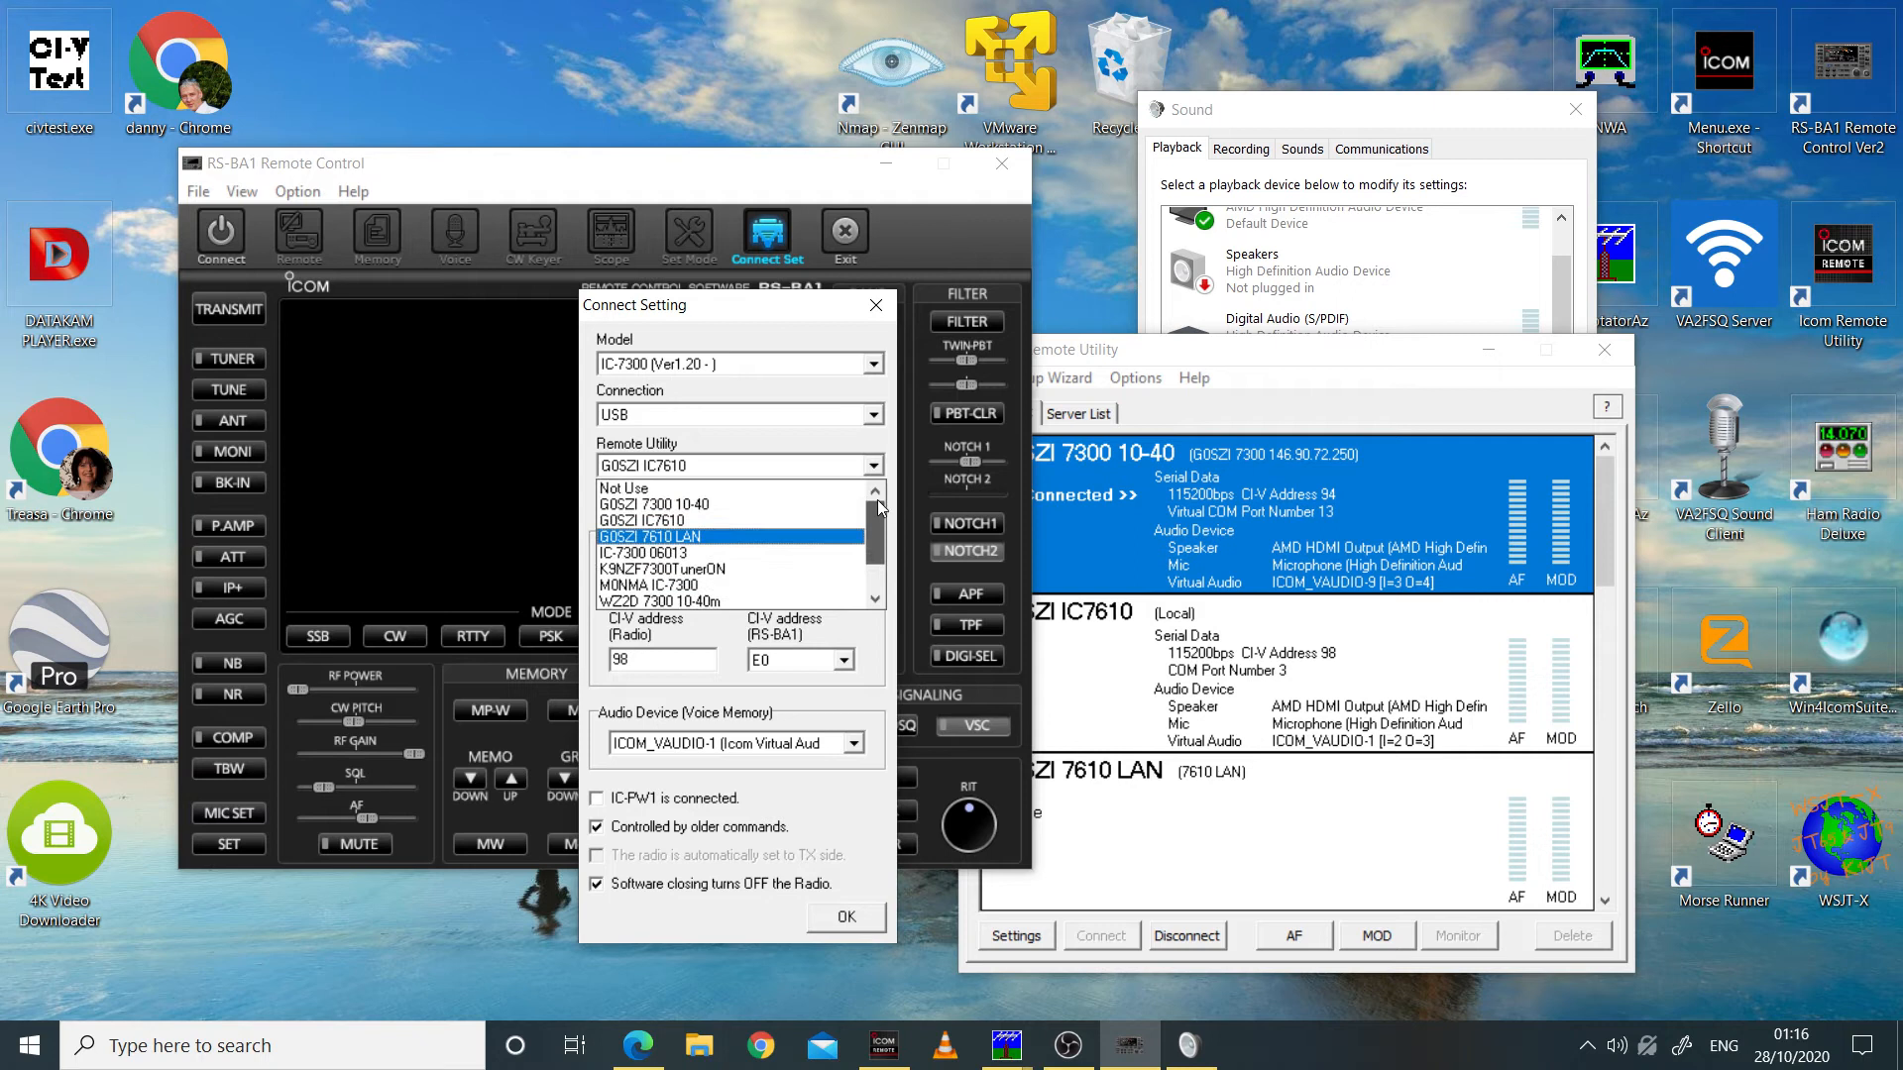
pyautogui.click(711, 505)
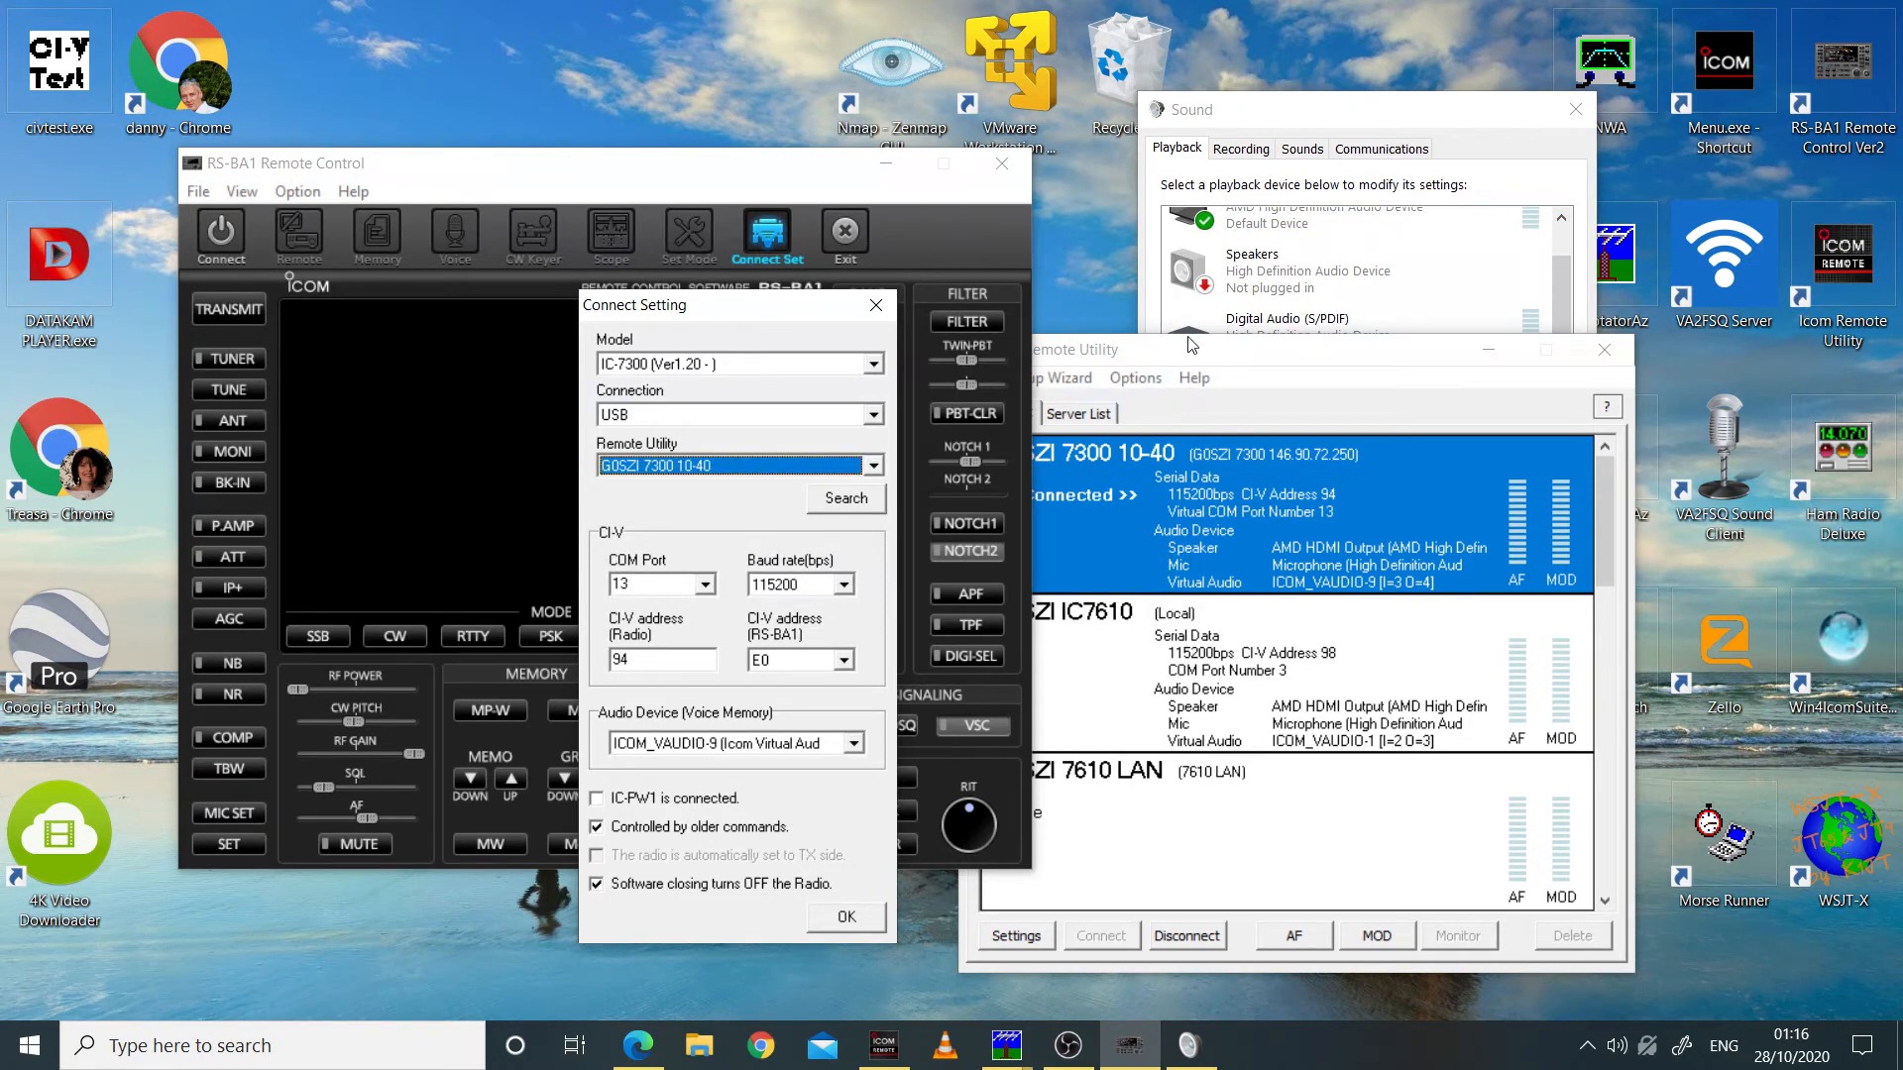
pyautogui.moveTo(1181, 352); pyautogui.dragTo(1342, 345)
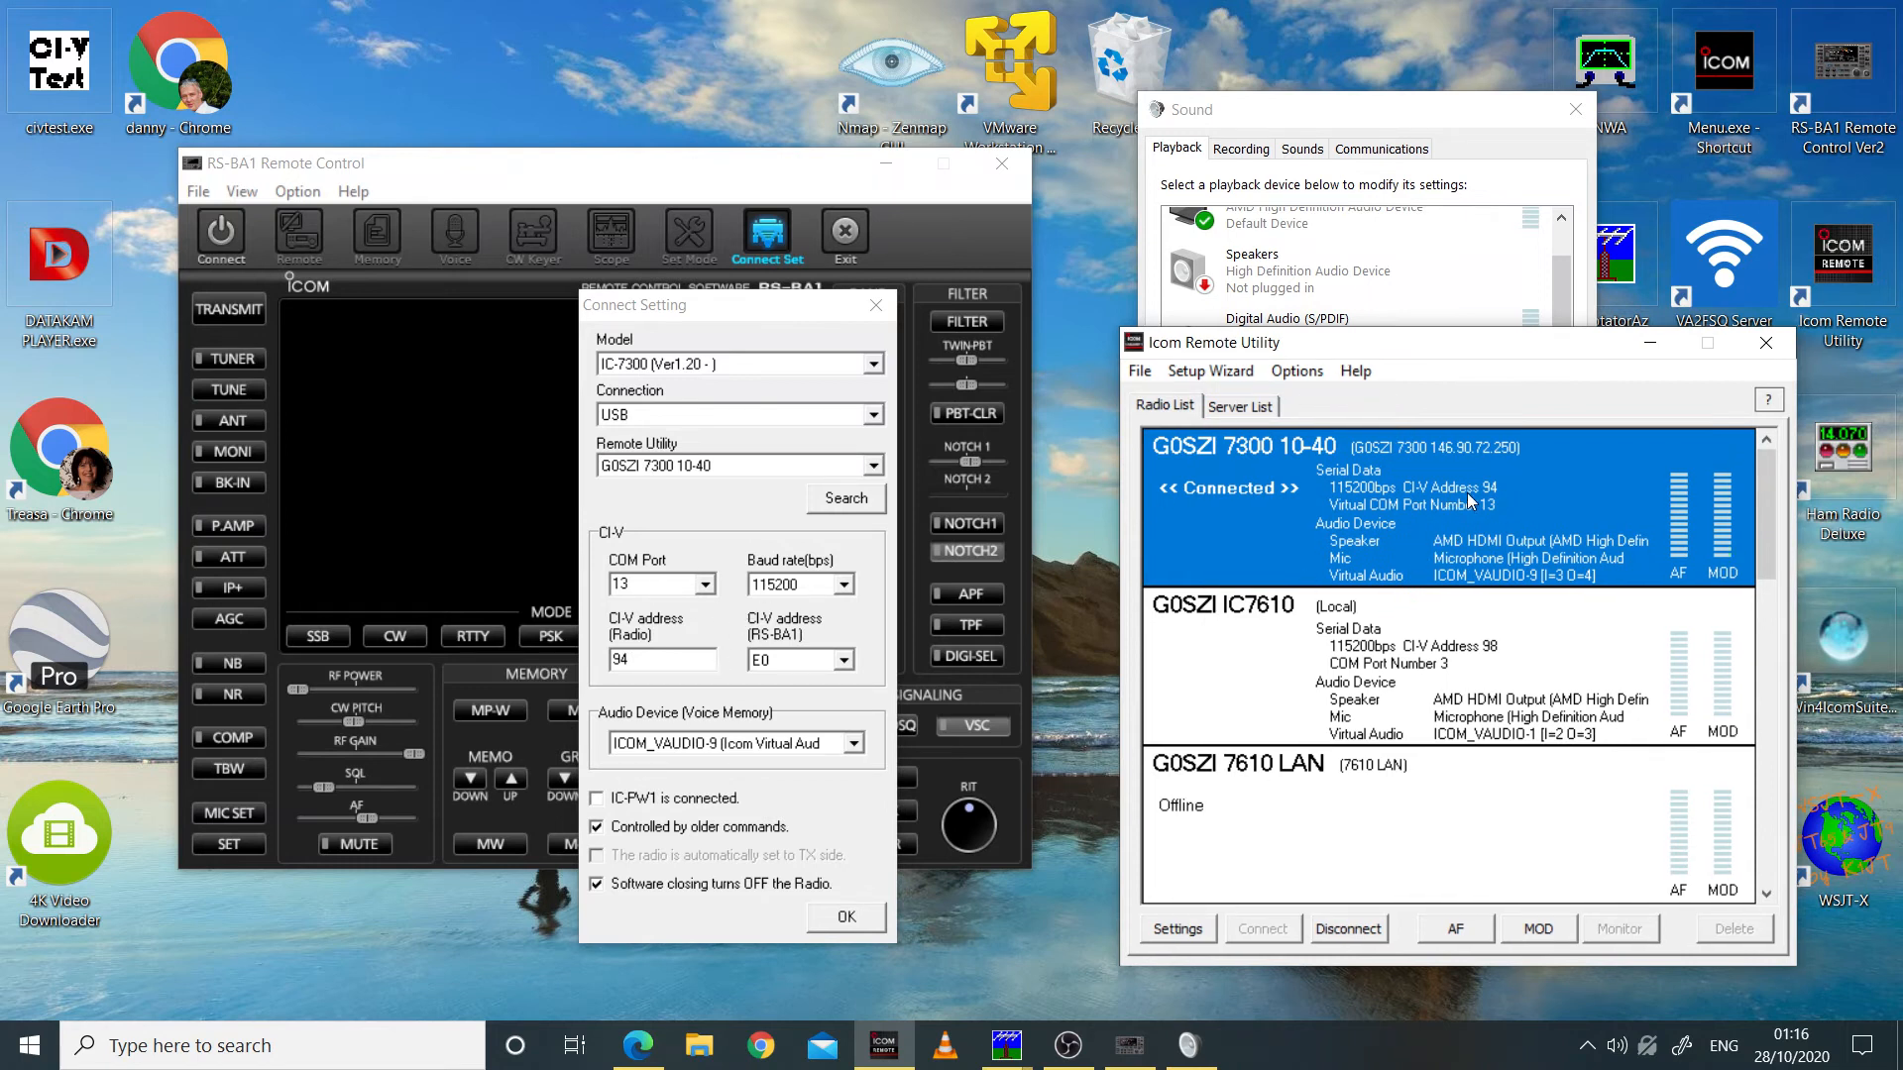
pyautogui.click(844, 918)
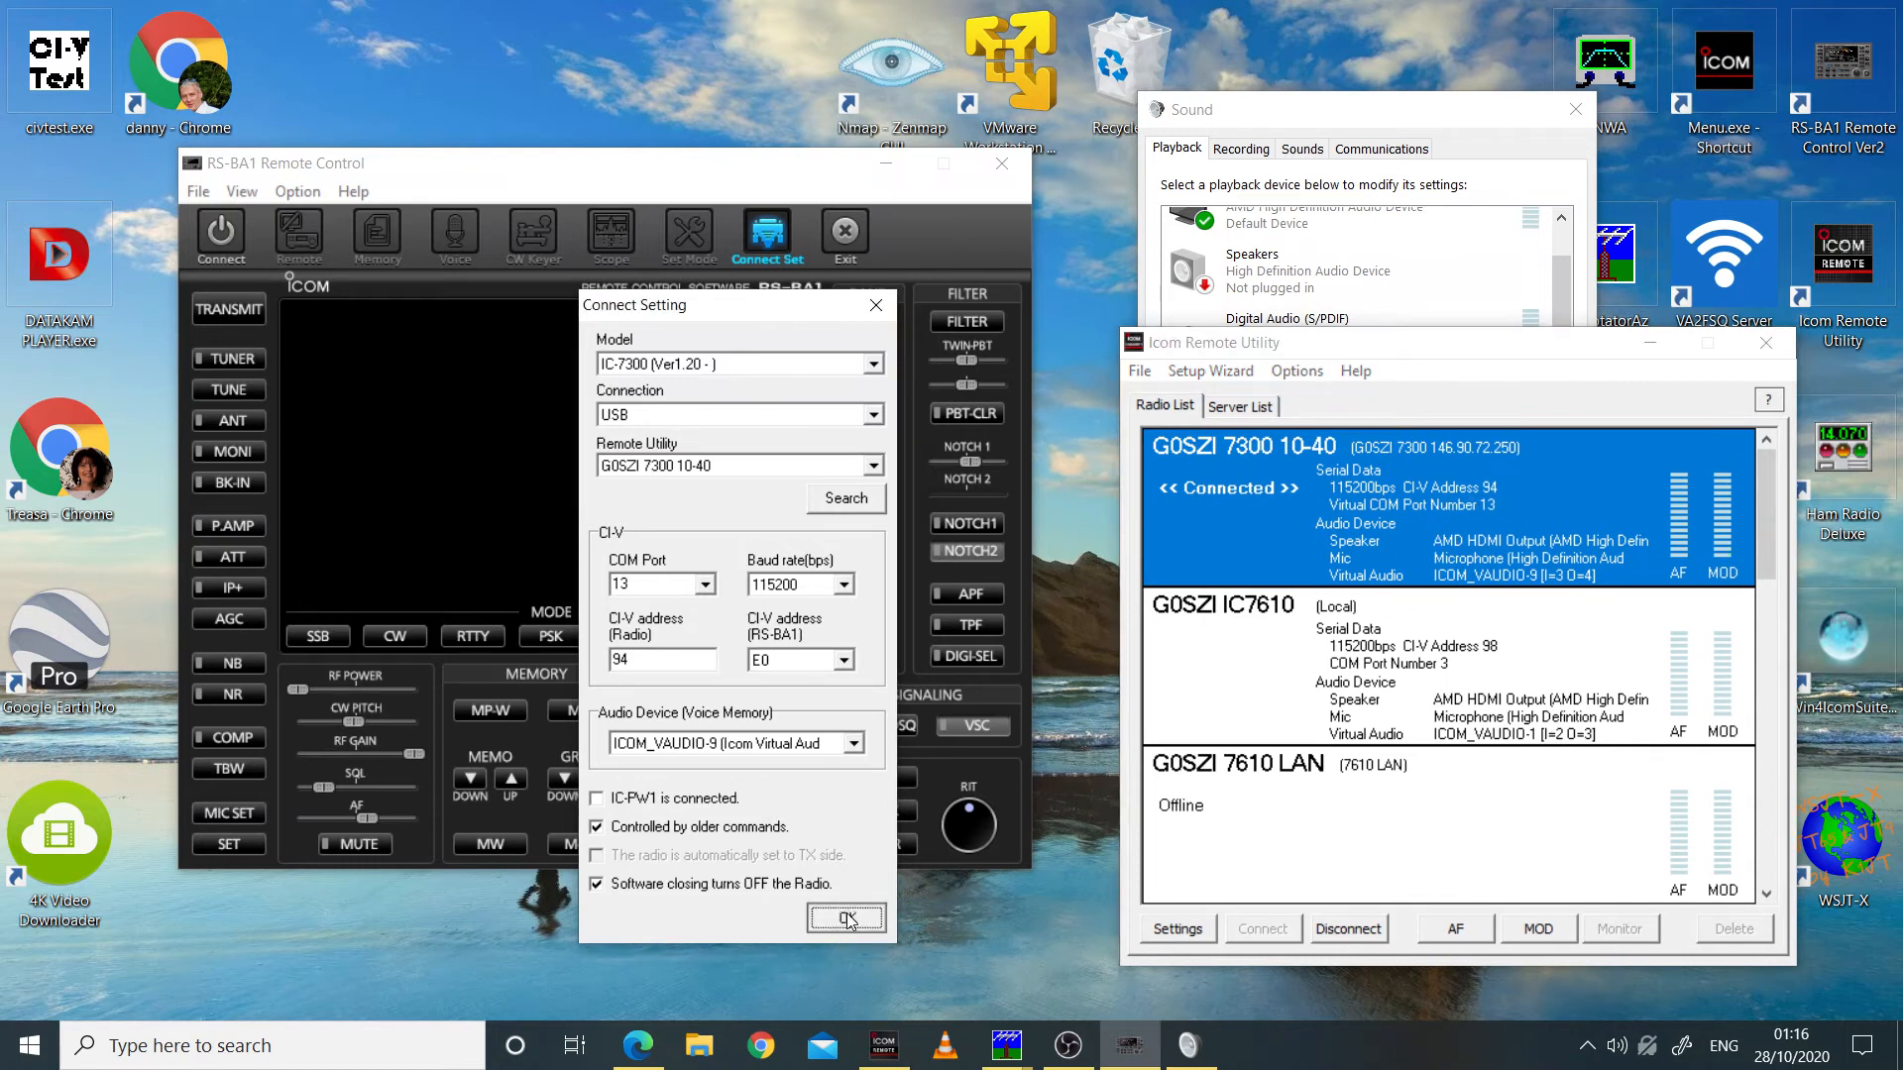
# Step: Connect the RS-BA1 Remote Control to the IC-7300 and uncover the radio's frequency display and the Sound dialog
pyautogui.click(212, 233)
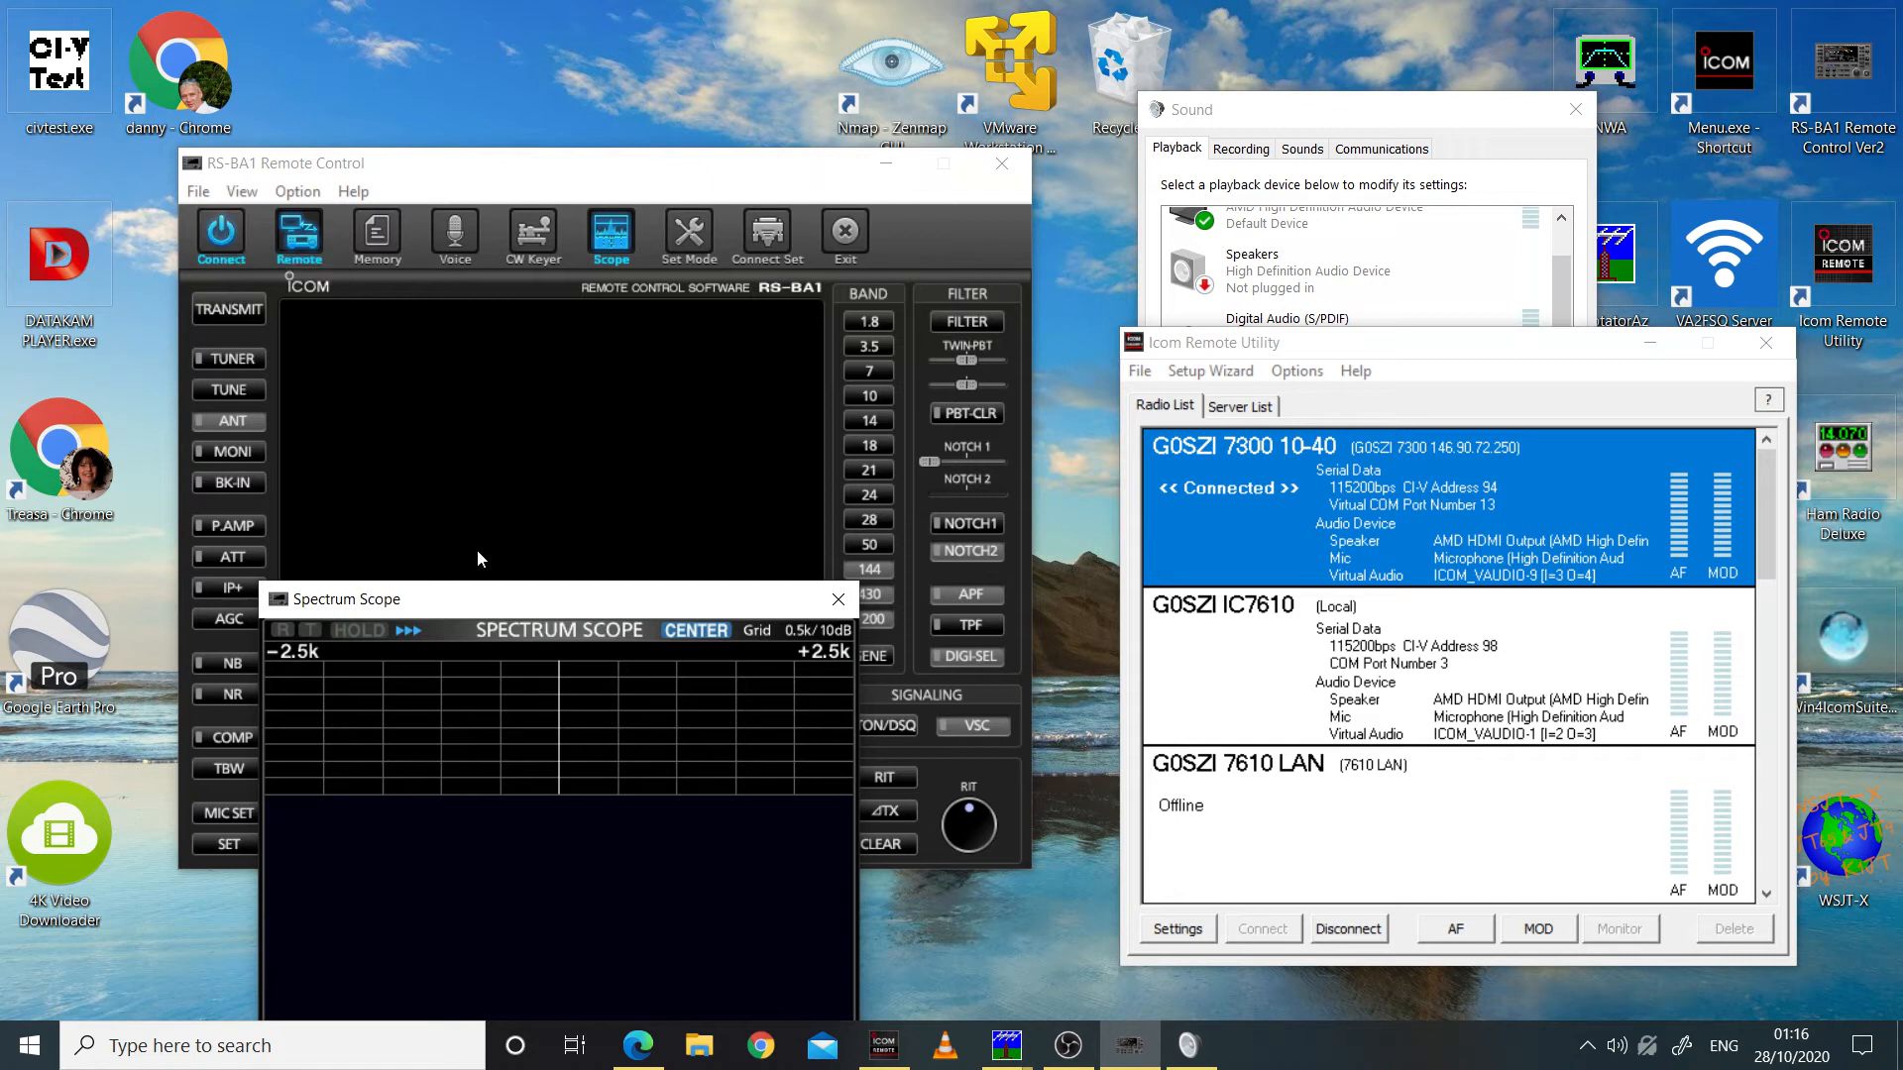
pyautogui.moveTo(497, 605); pyautogui.dragTo(754, 231)
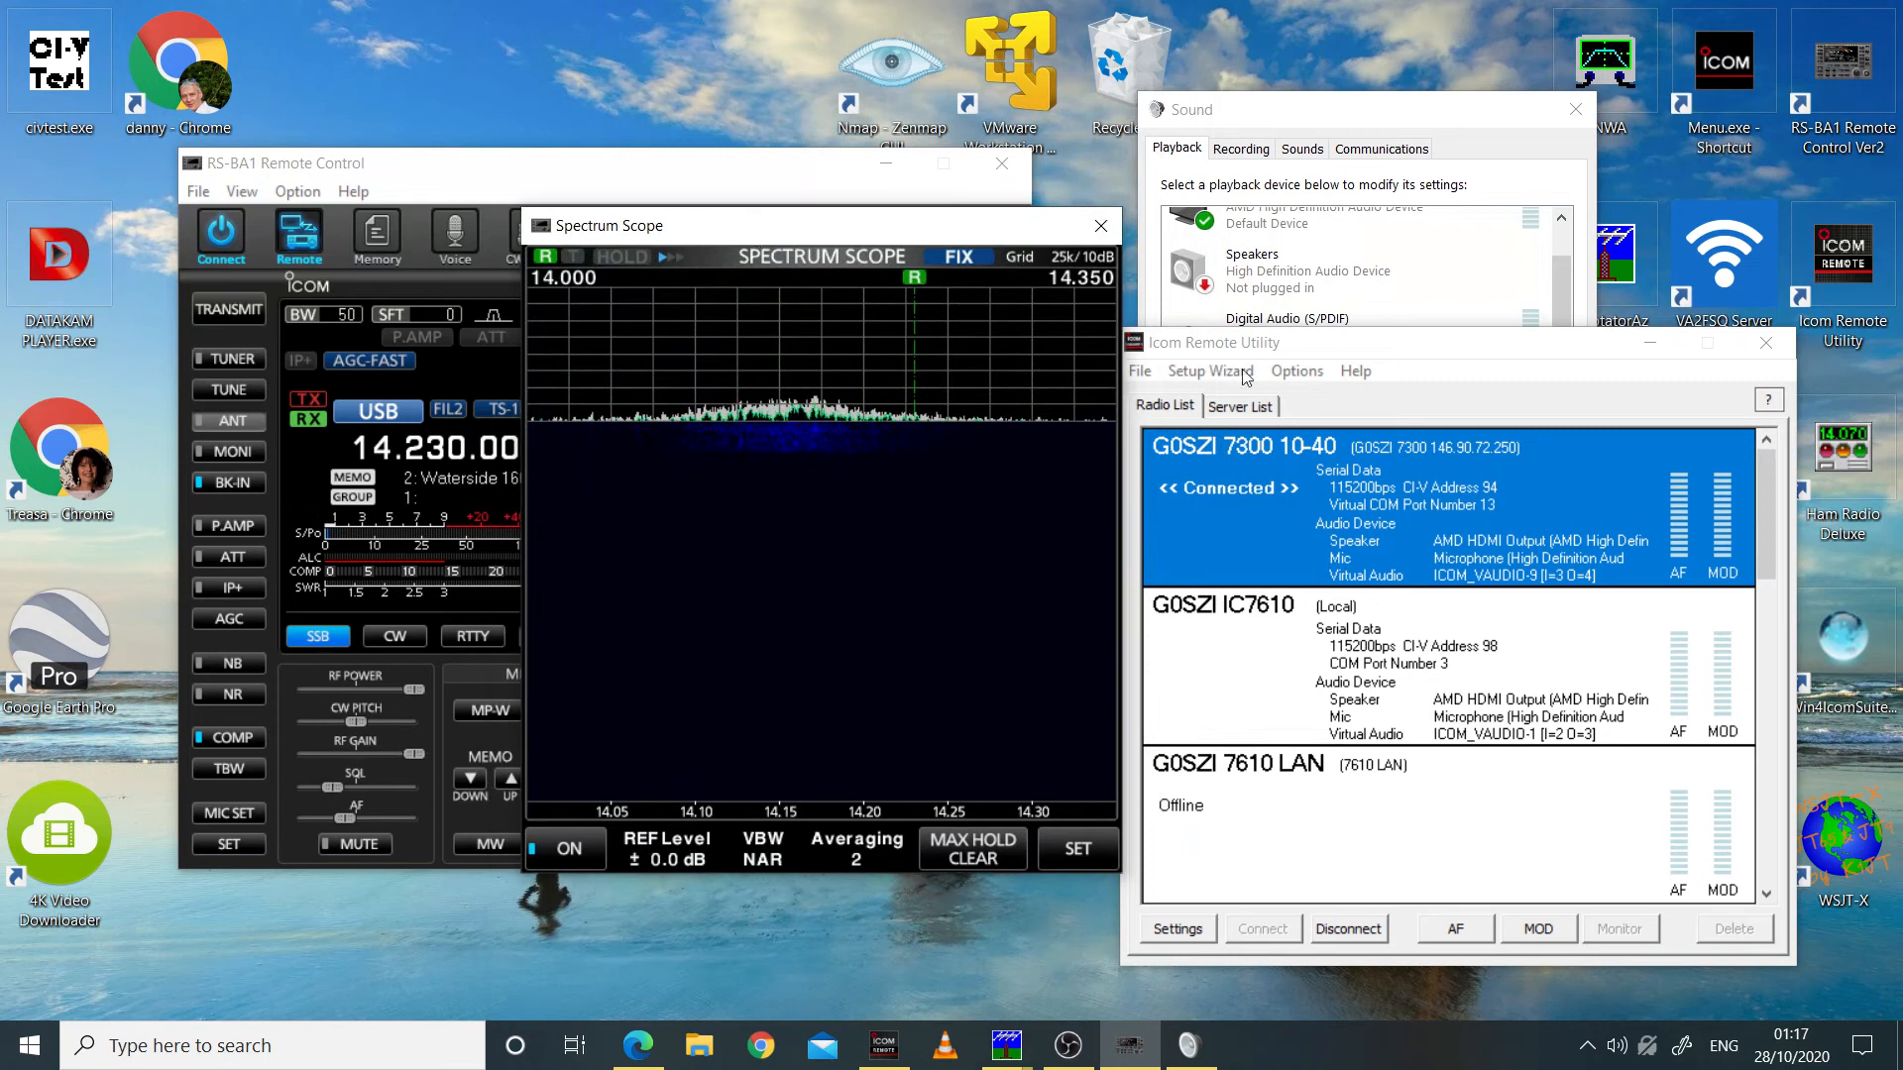
pyautogui.click(1358, 349)
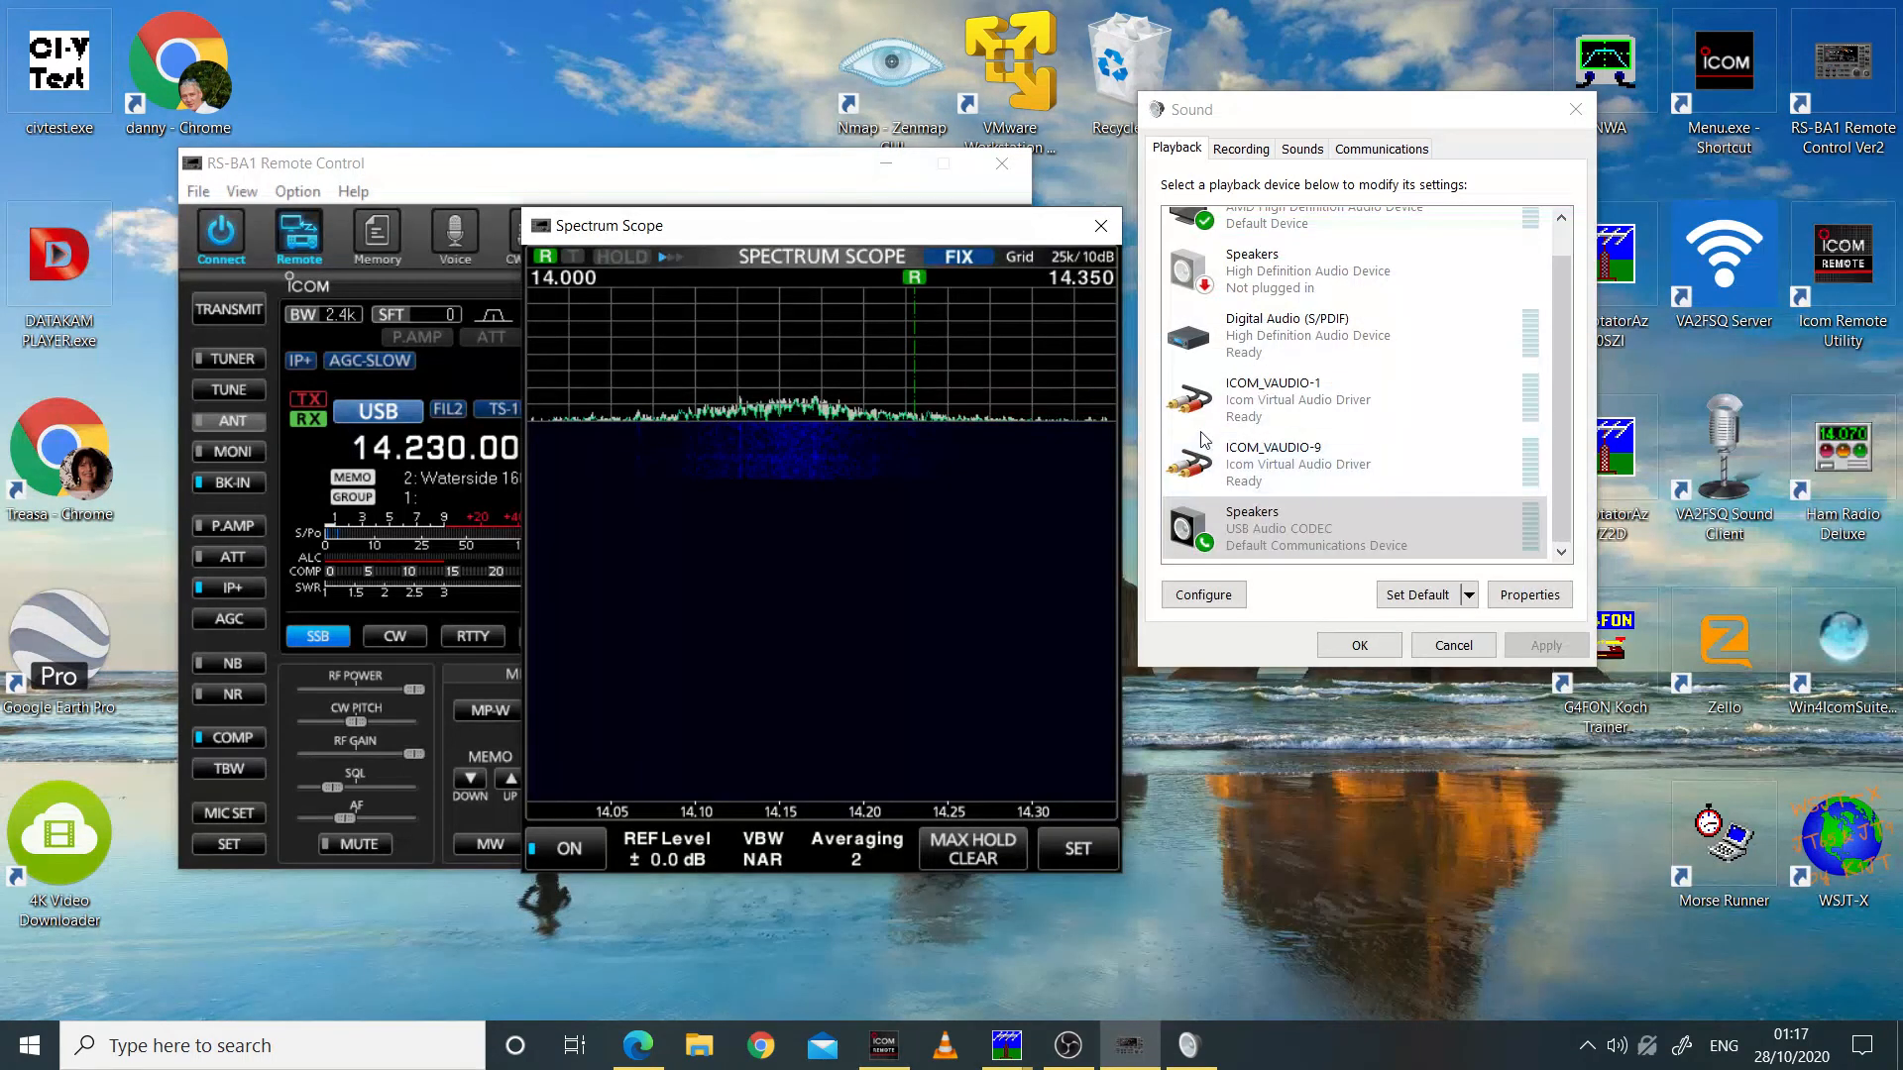
# Step: Examine the playback and recording devices in the Sound dialog, including the ICOM_VAUDIO-9 signal level
pyautogui.moveTo(1560, 441); pyautogui.dragTo(1568, 376)
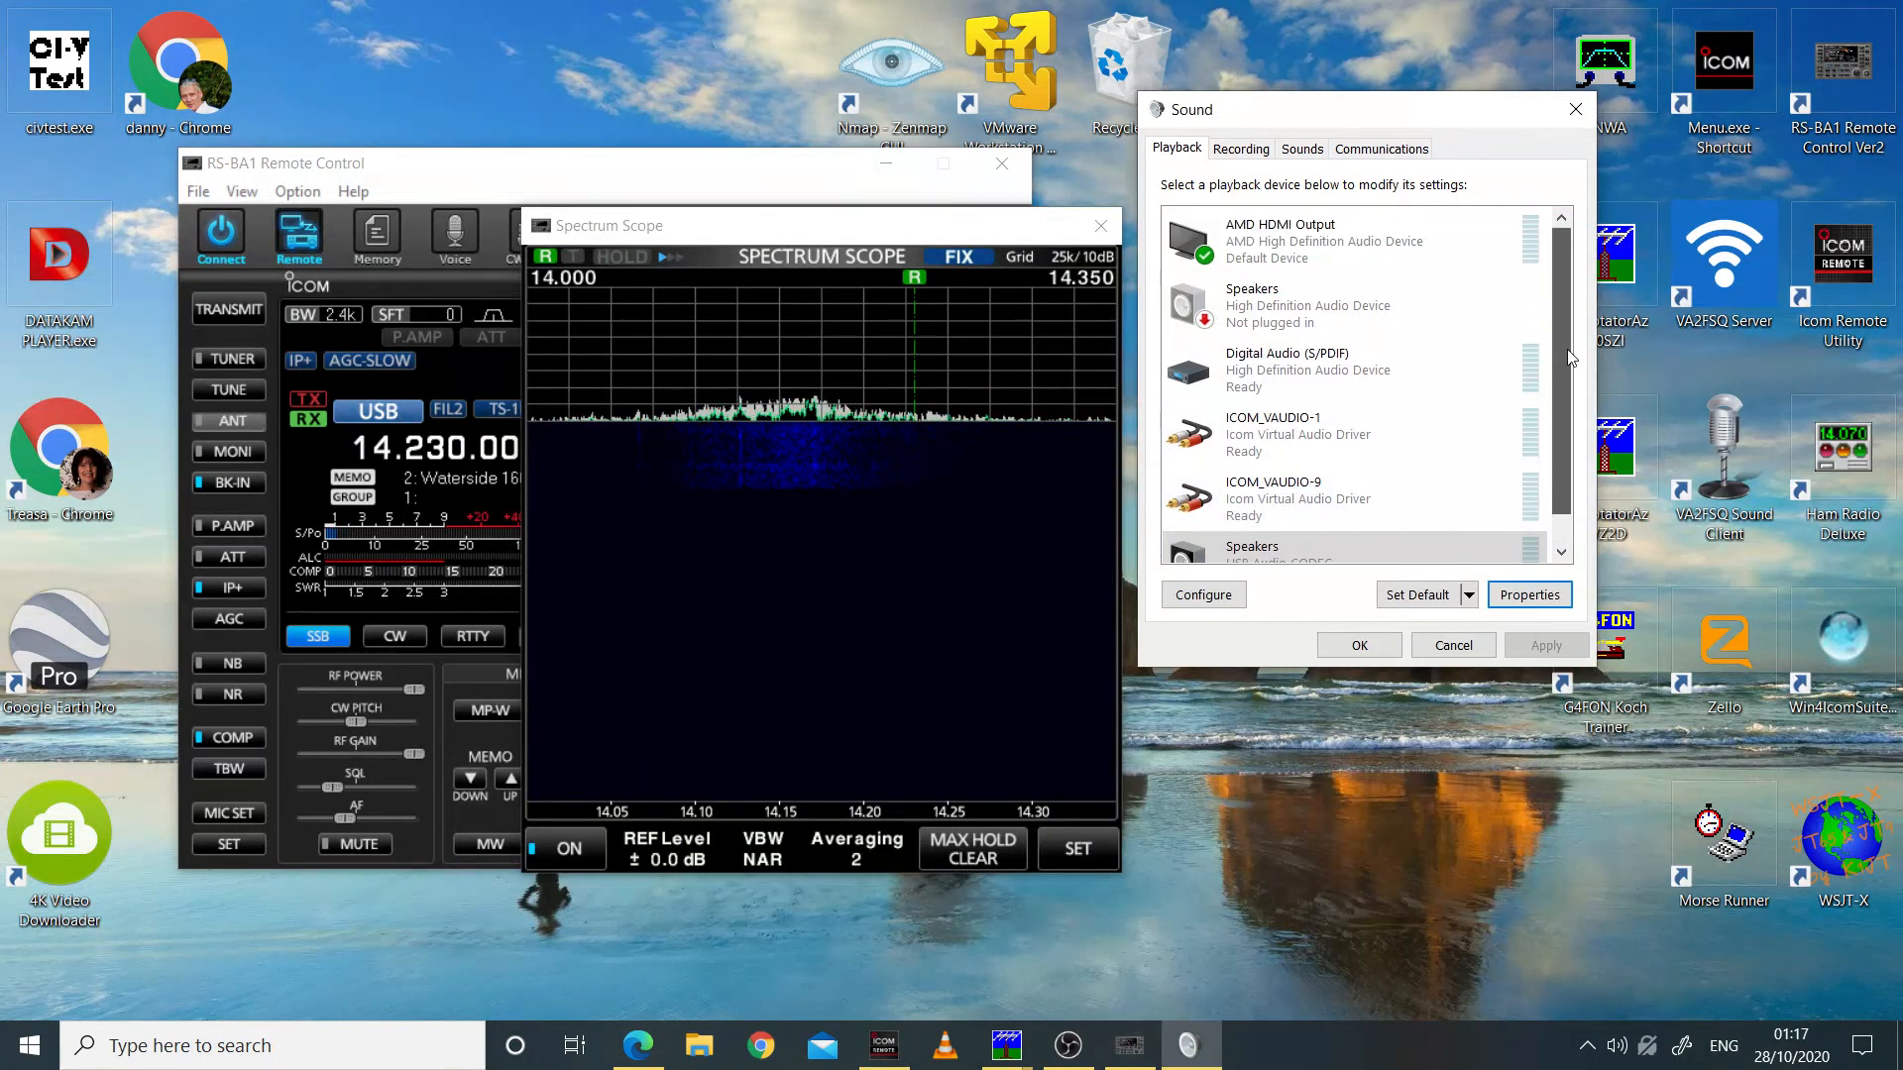
pyautogui.click(1242, 150)
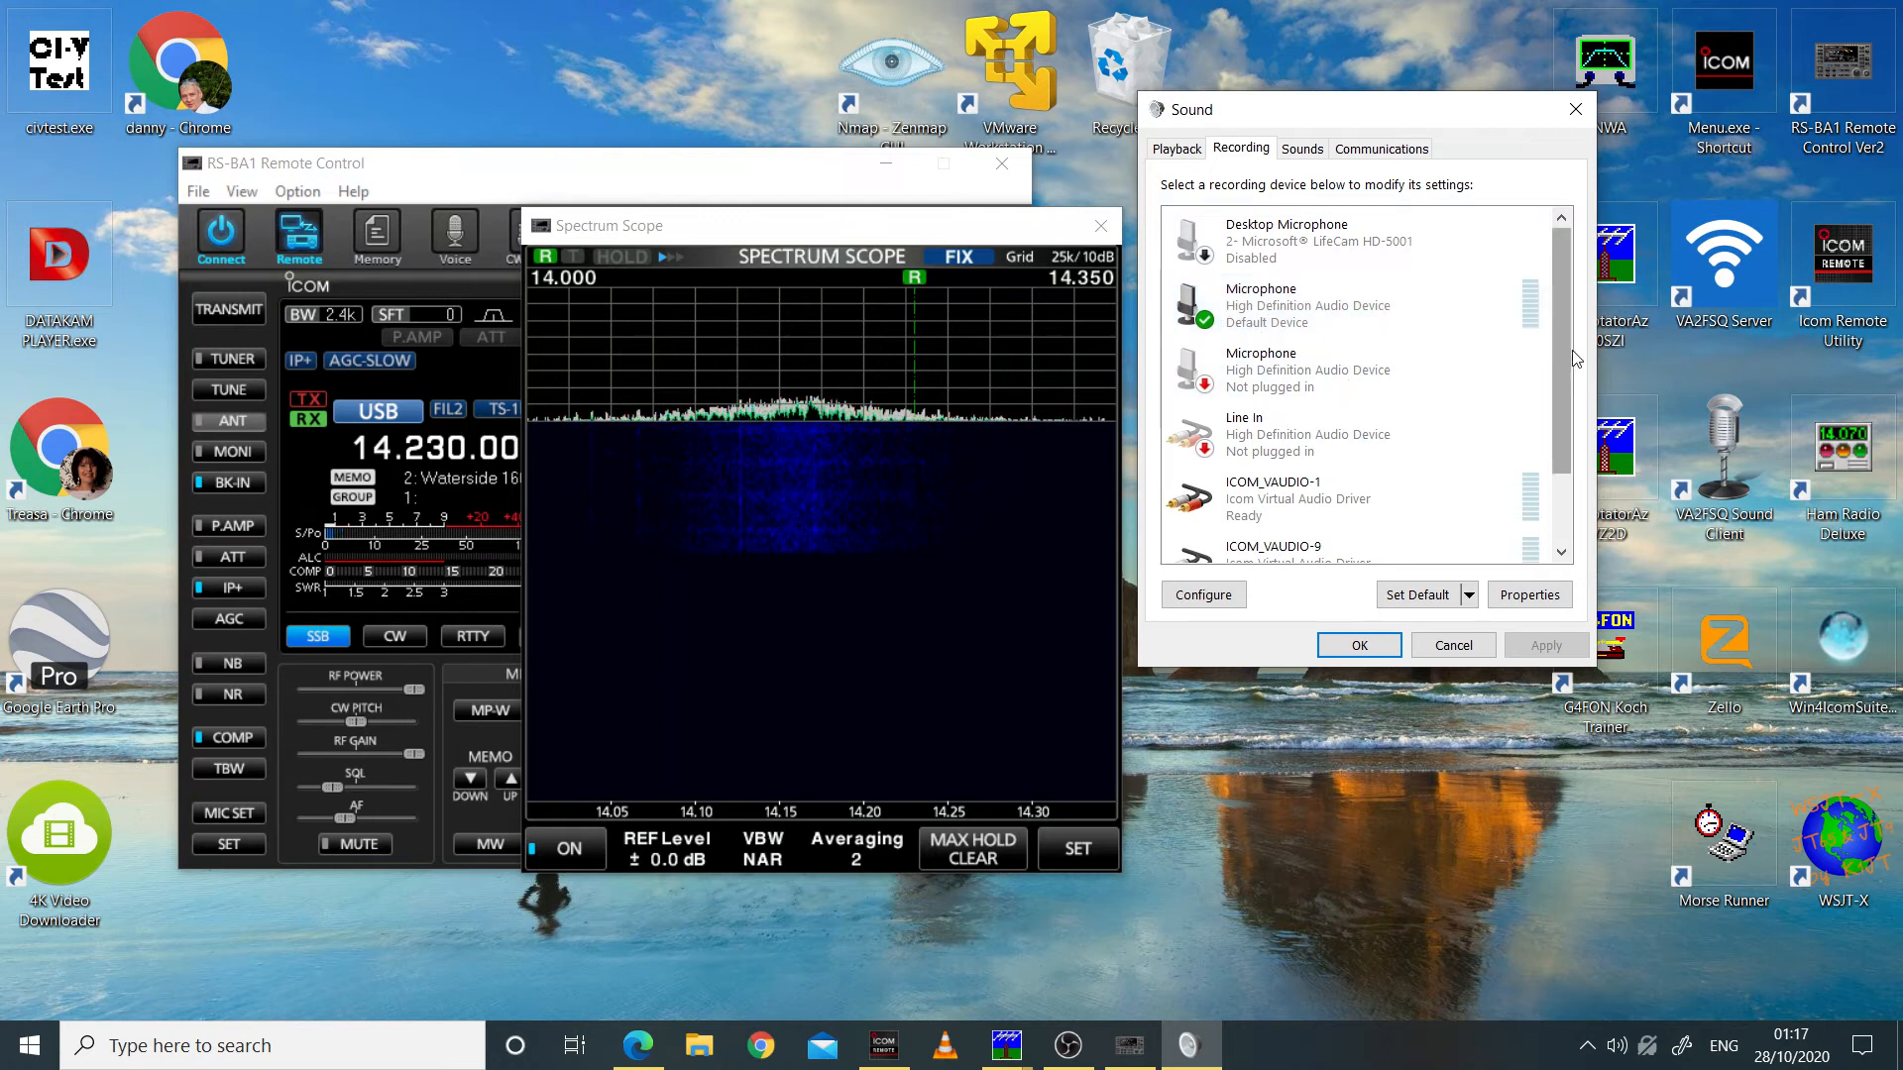
pyautogui.moveTo(1564, 349); pyautogui.dragTo(1581, 503)
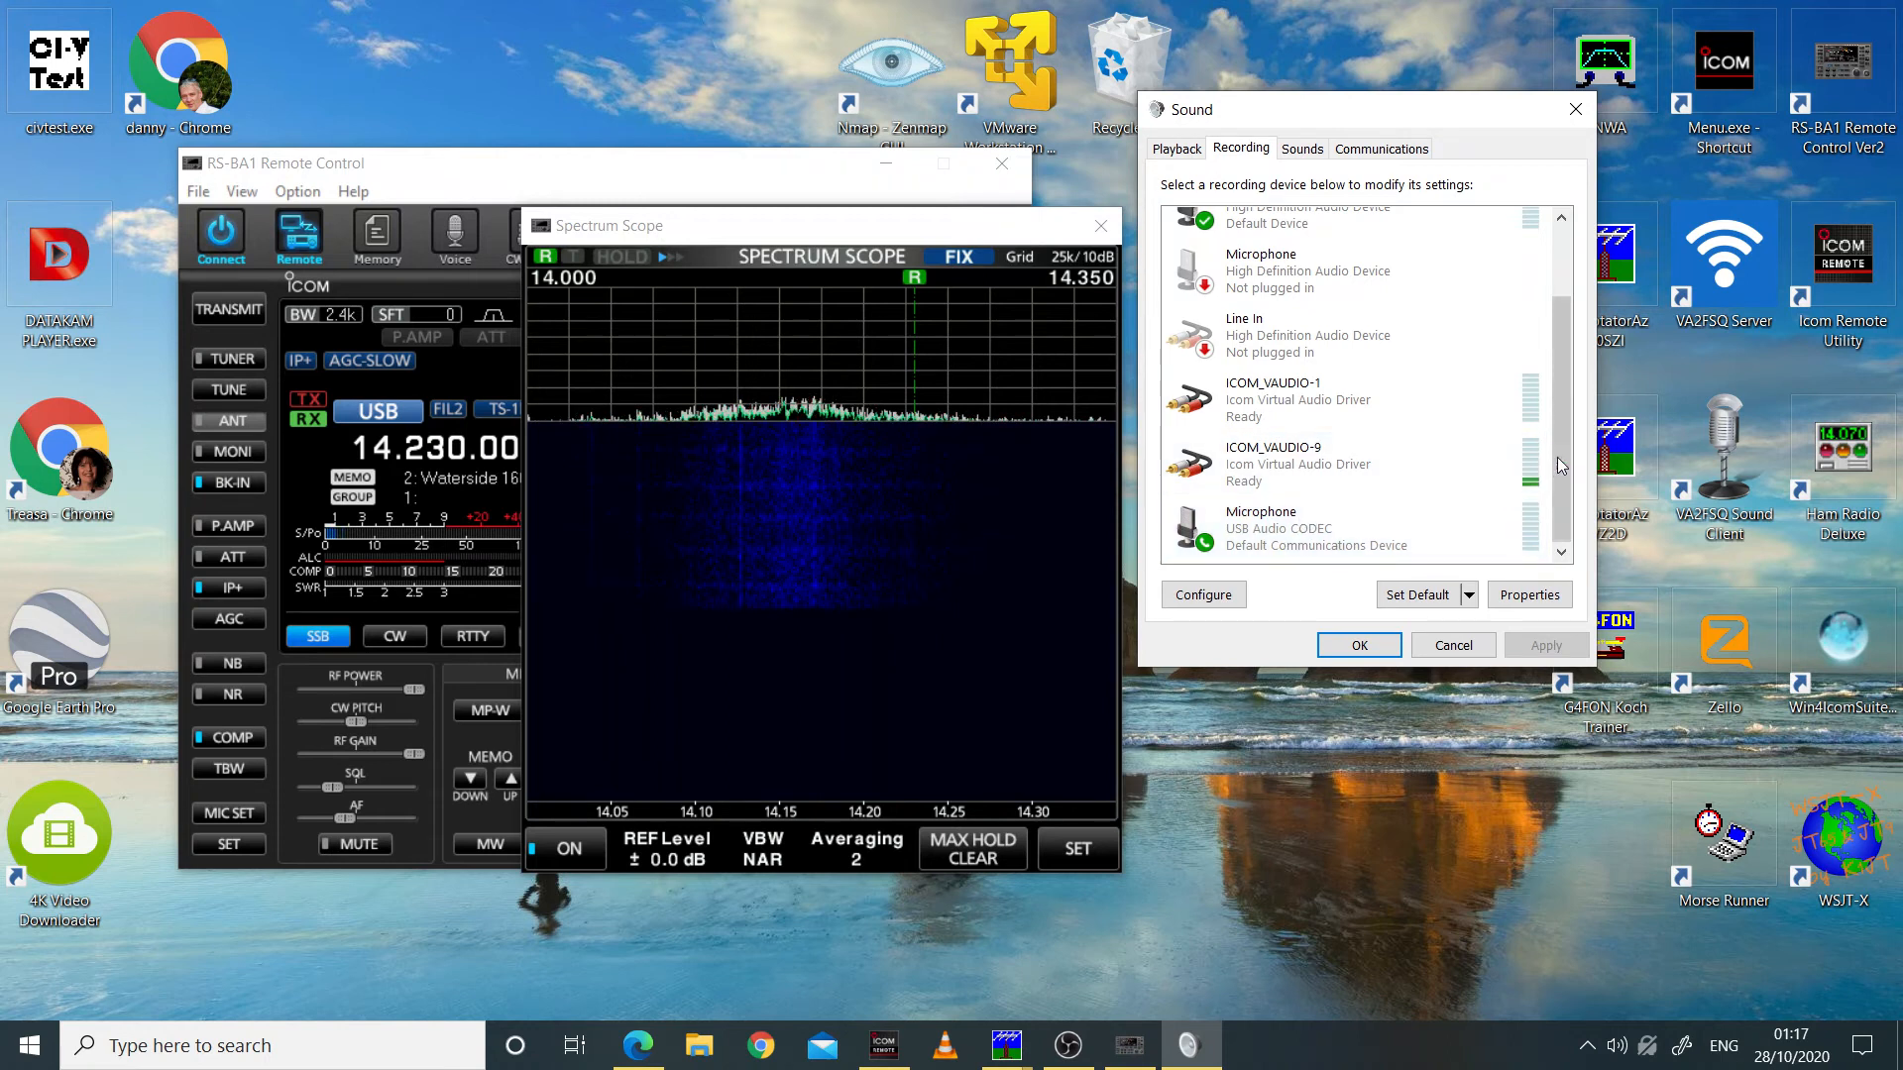
pyautogui.moveTo(1390, 120); pyautogui.dragTo(1418, 259)
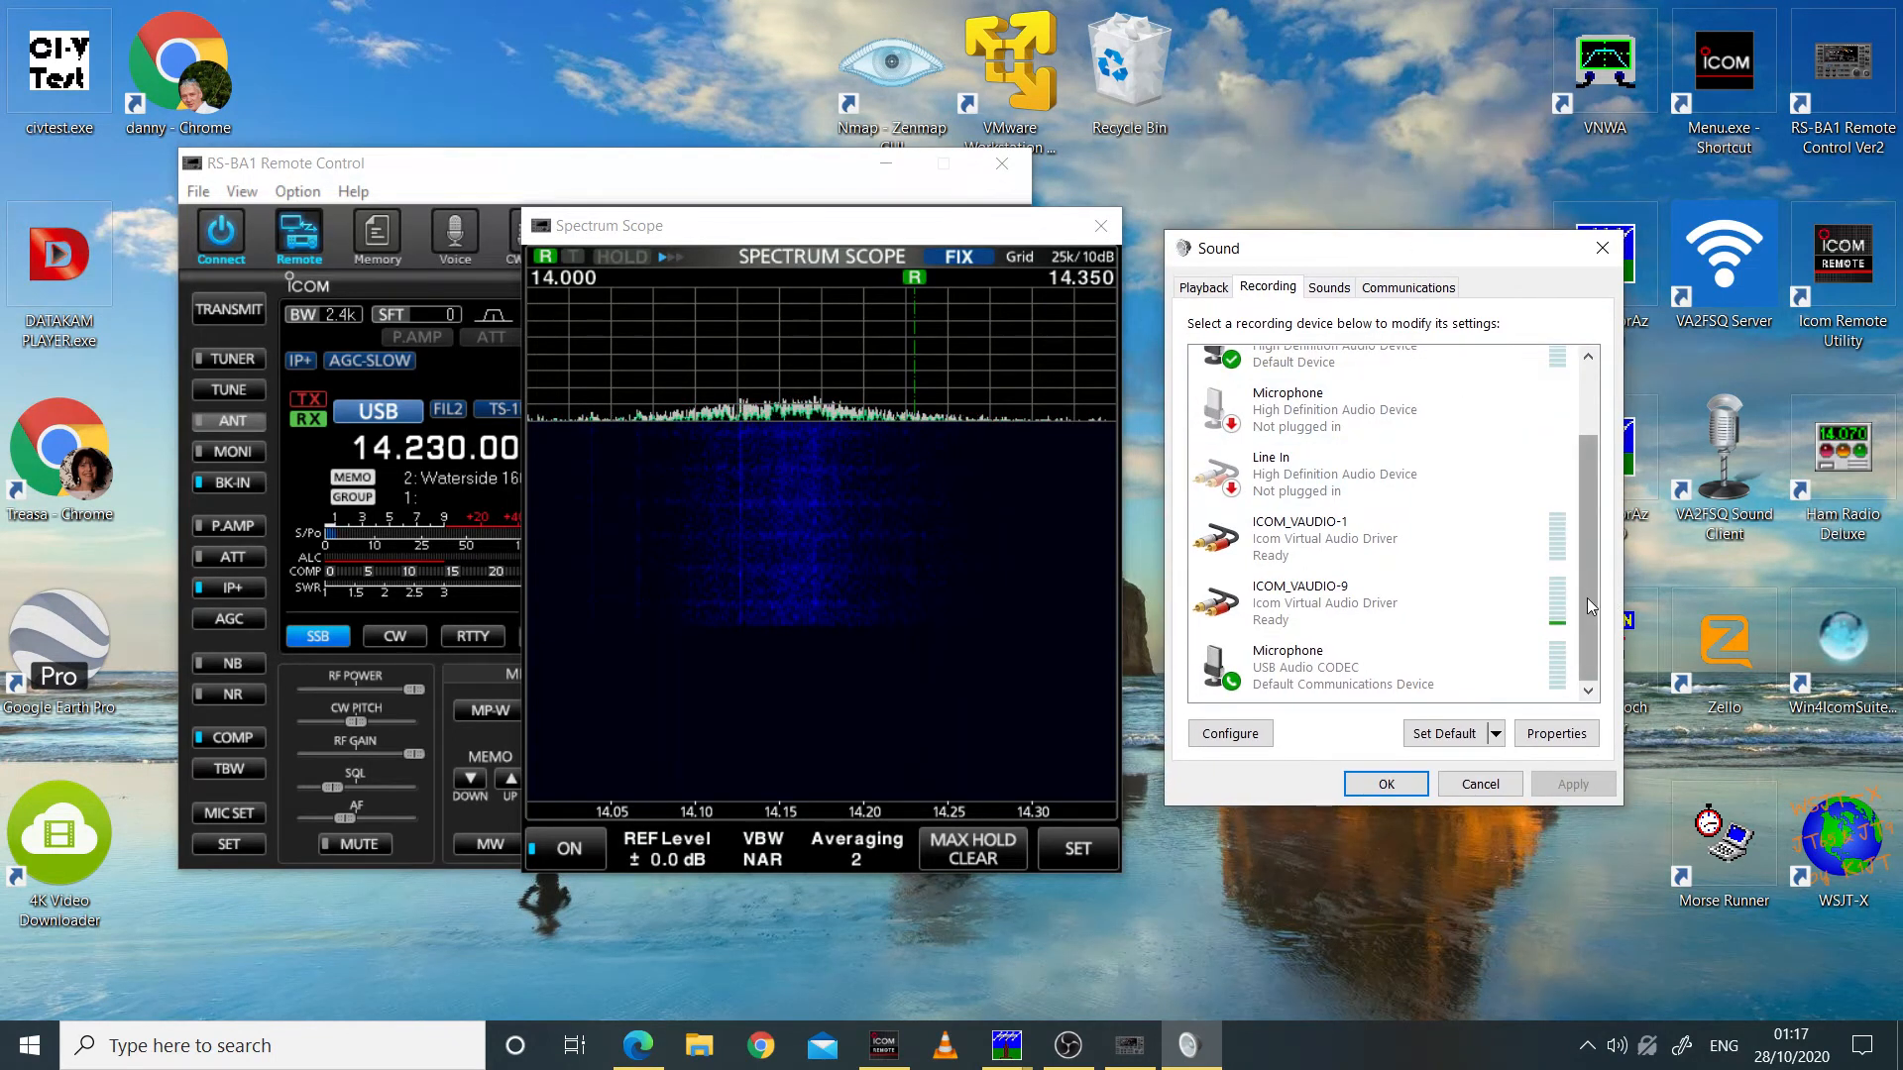
pyautogui.moveTo(1334, 253); pyautogui.dragTo(1322, 243)
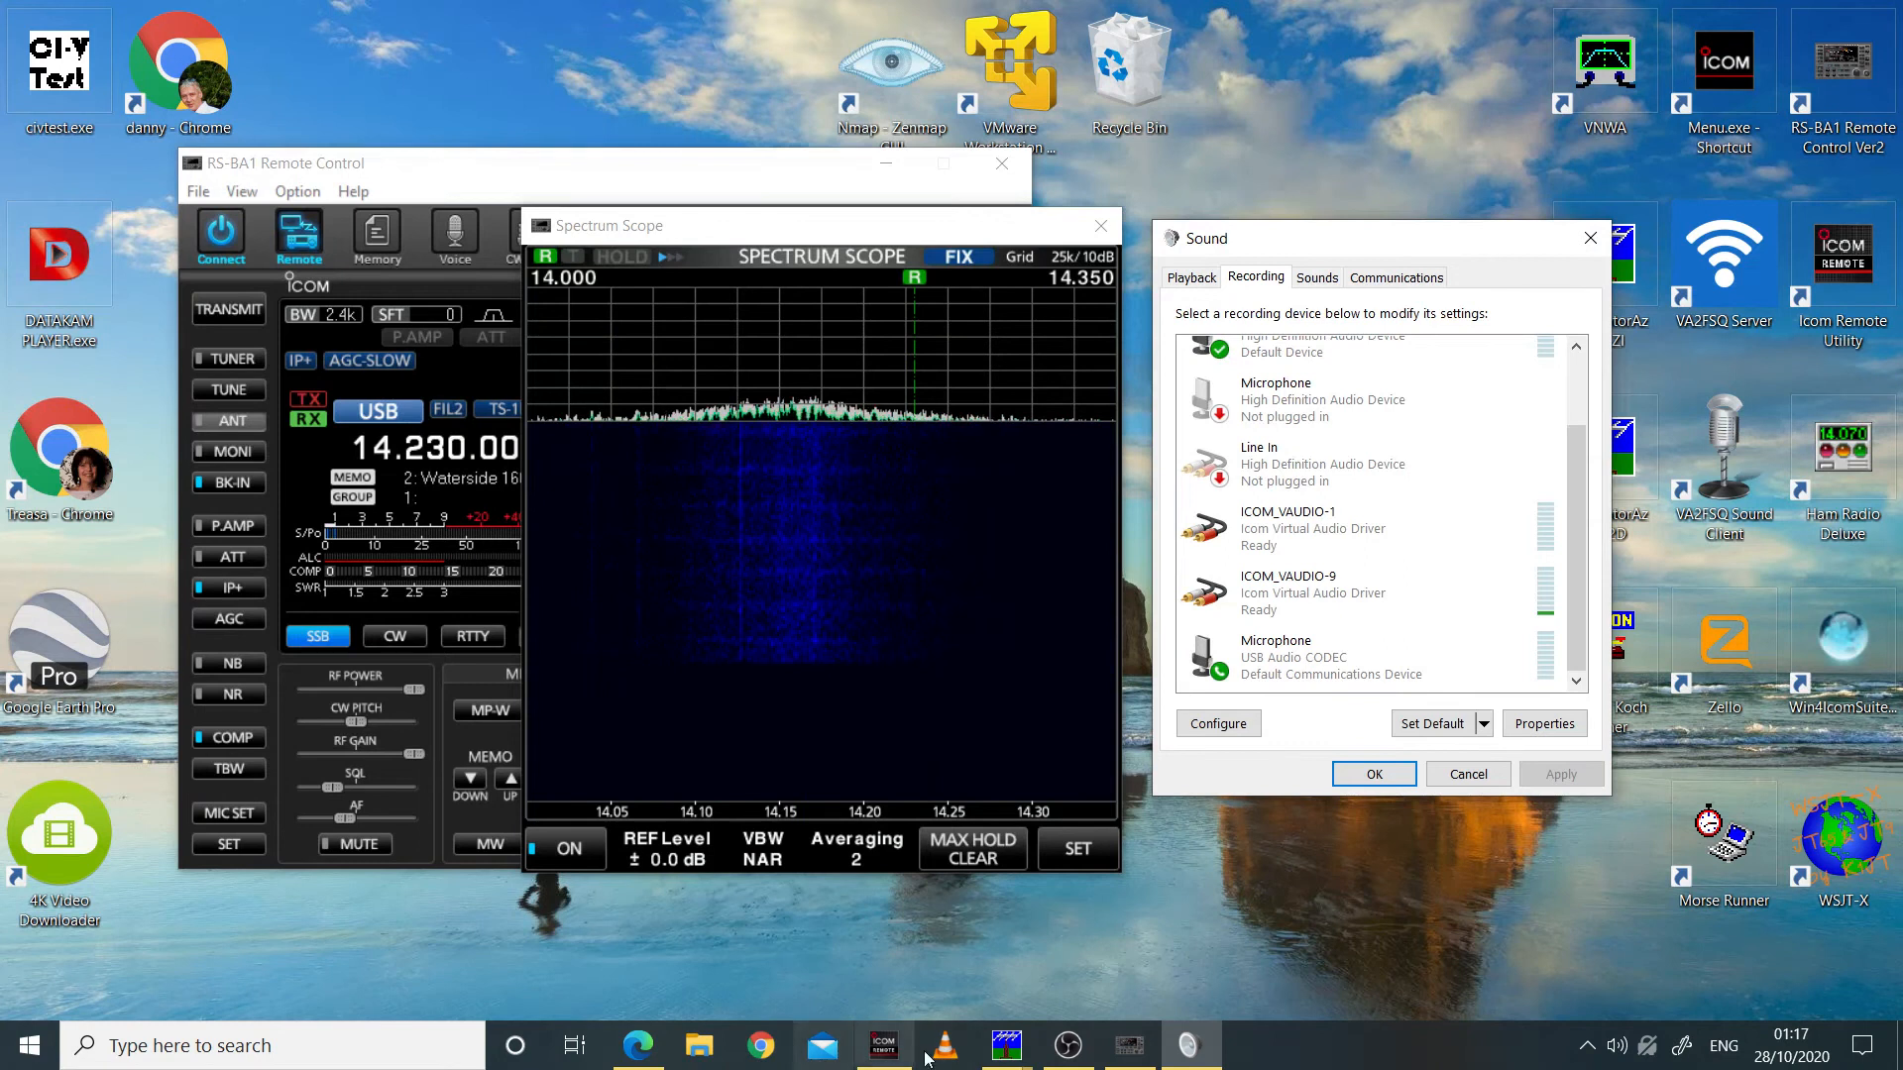
# Step: Check the connected radio's audio devices in the Icom Remote Utility and find the matching default High Definition Audio microphone among the recording devices
pyautogui.click(884, 1046)
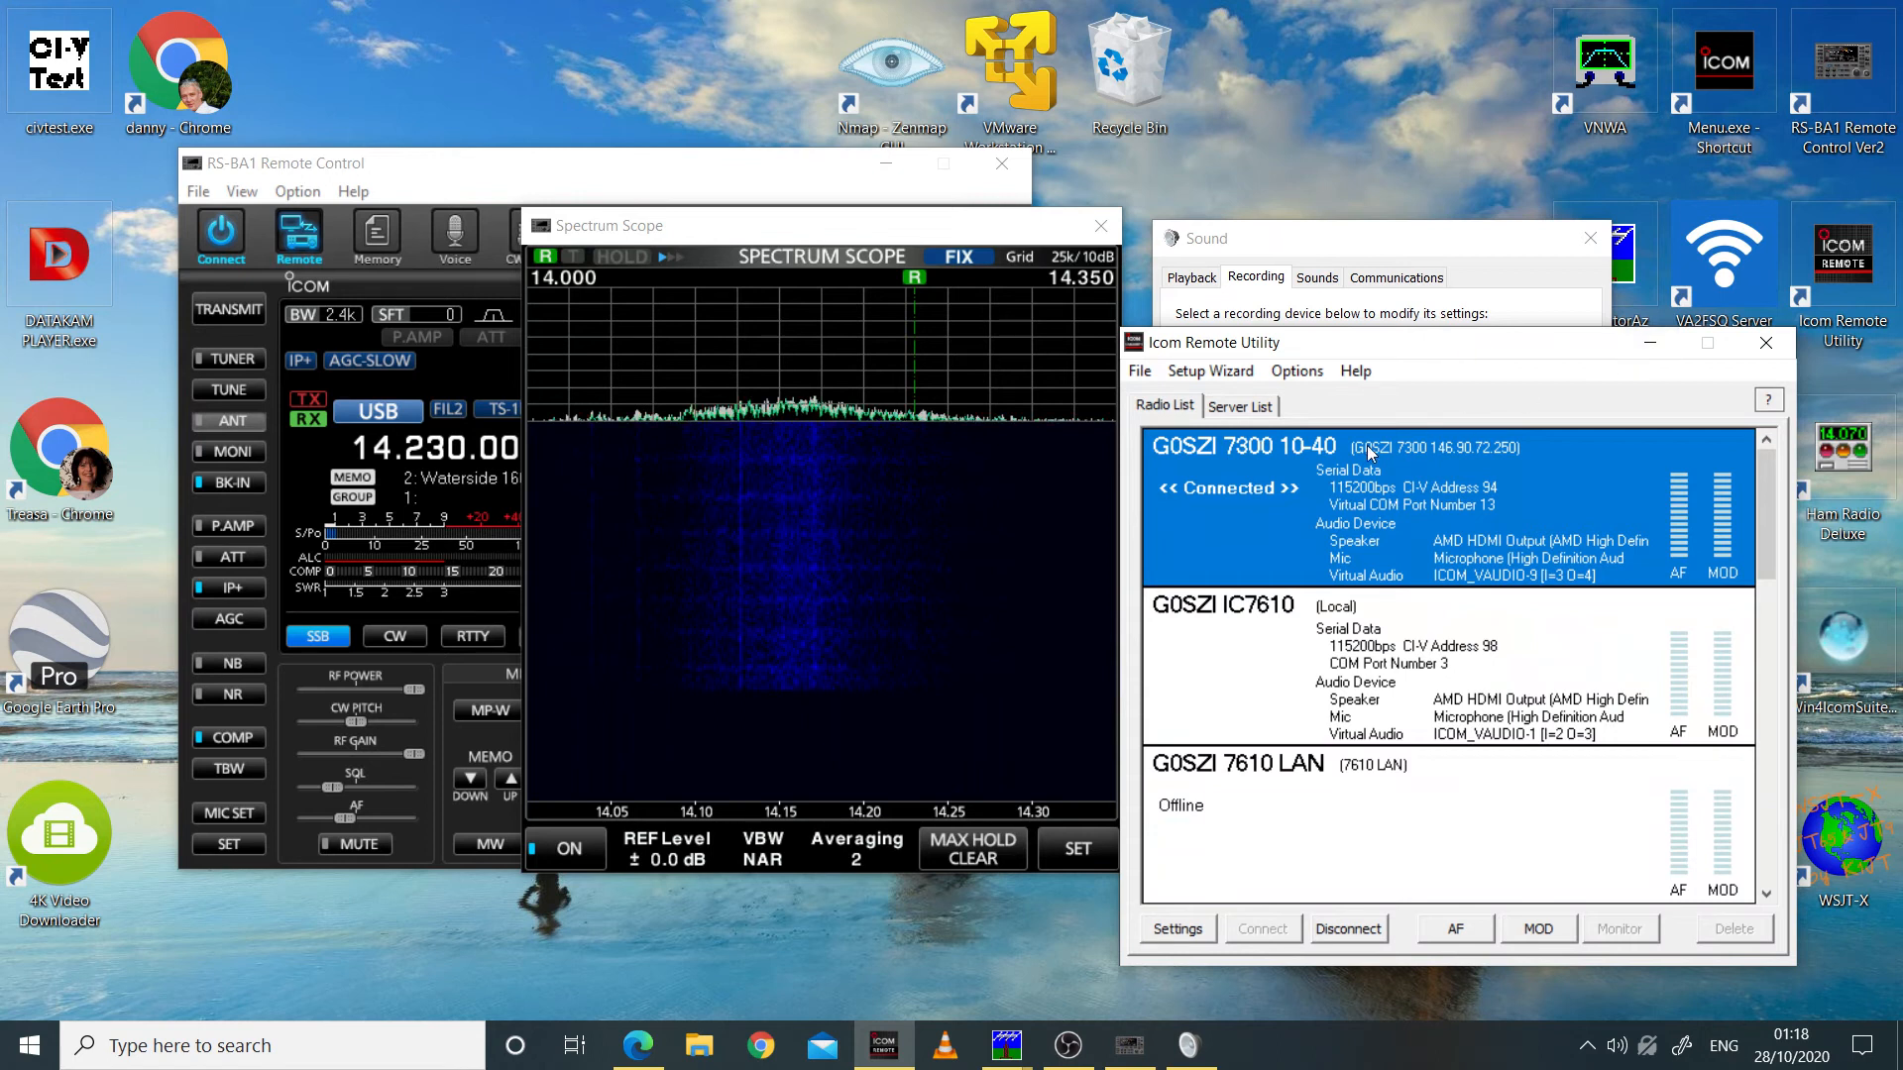
pyautogui.click(1651, 343)
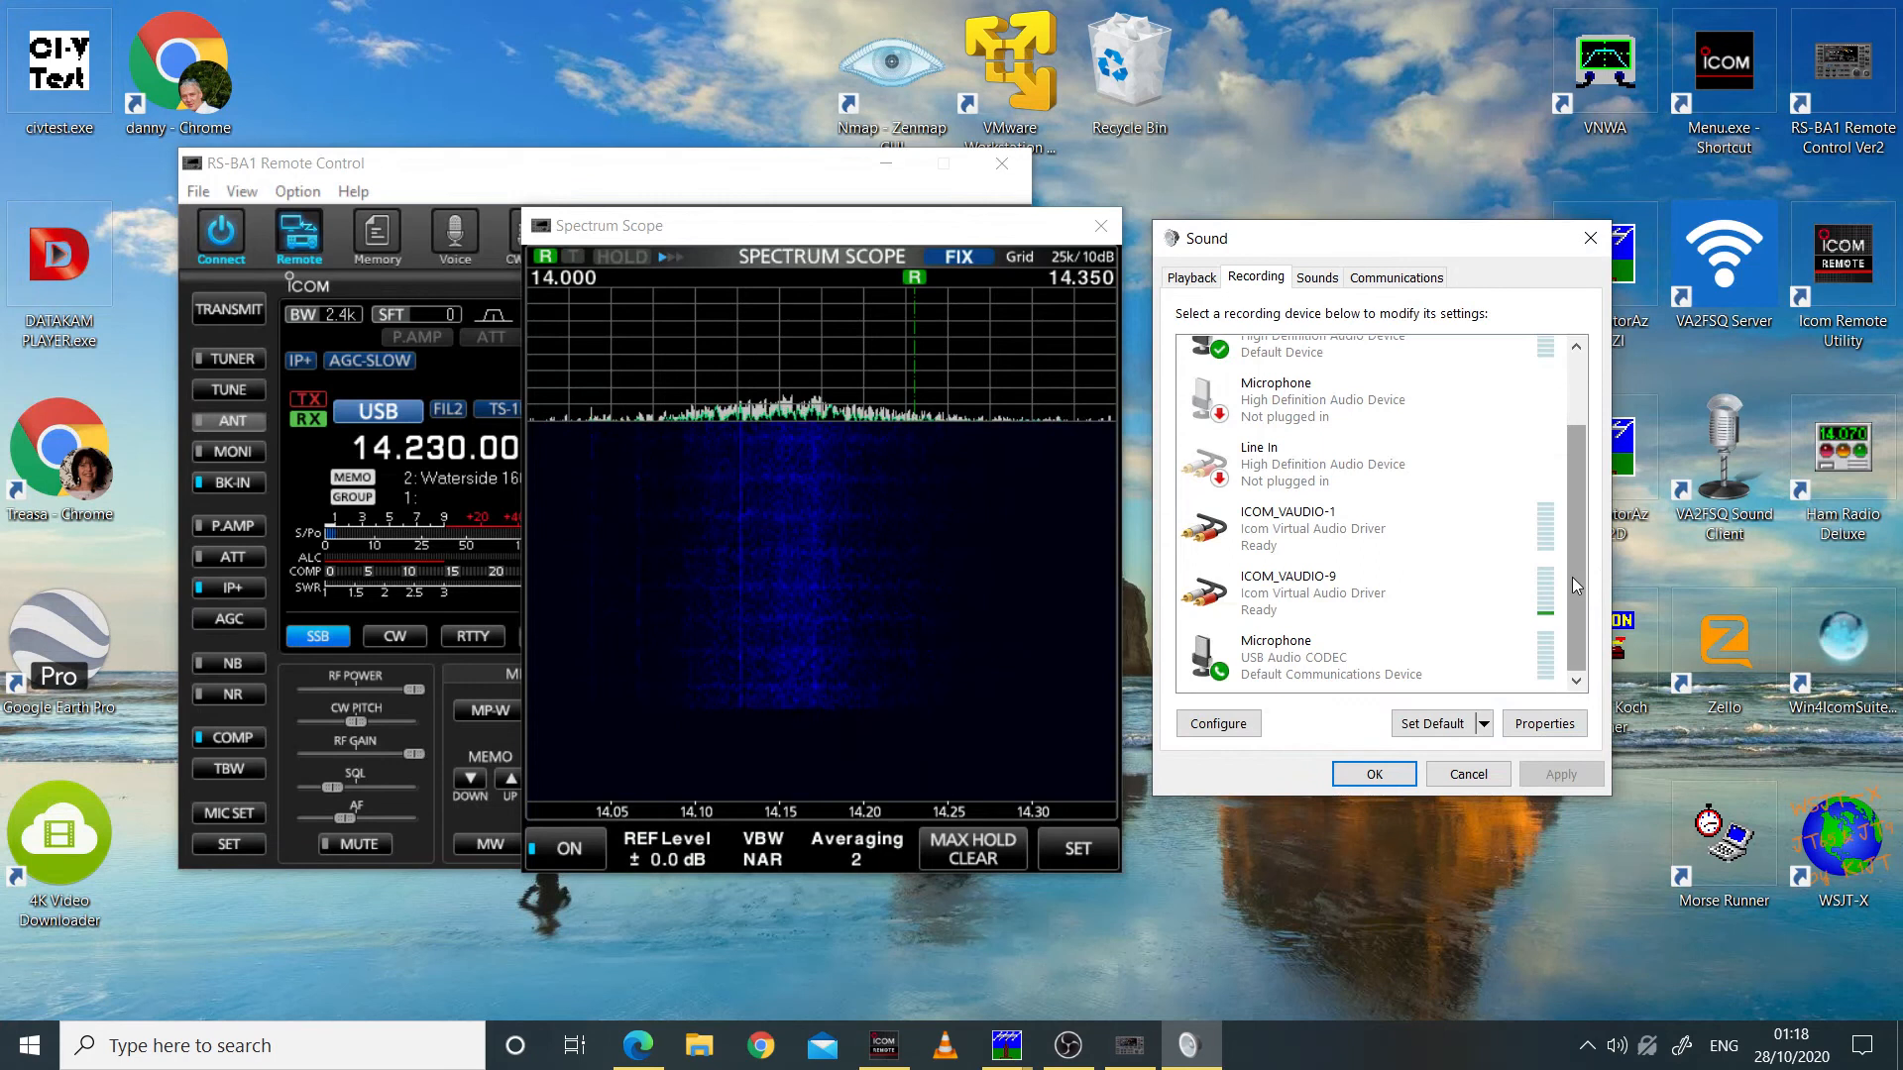
pyautogui.moveTo(1572, 577); pyautogui.dragTo(1578, 505)
pyautogui.click(1302, 444)
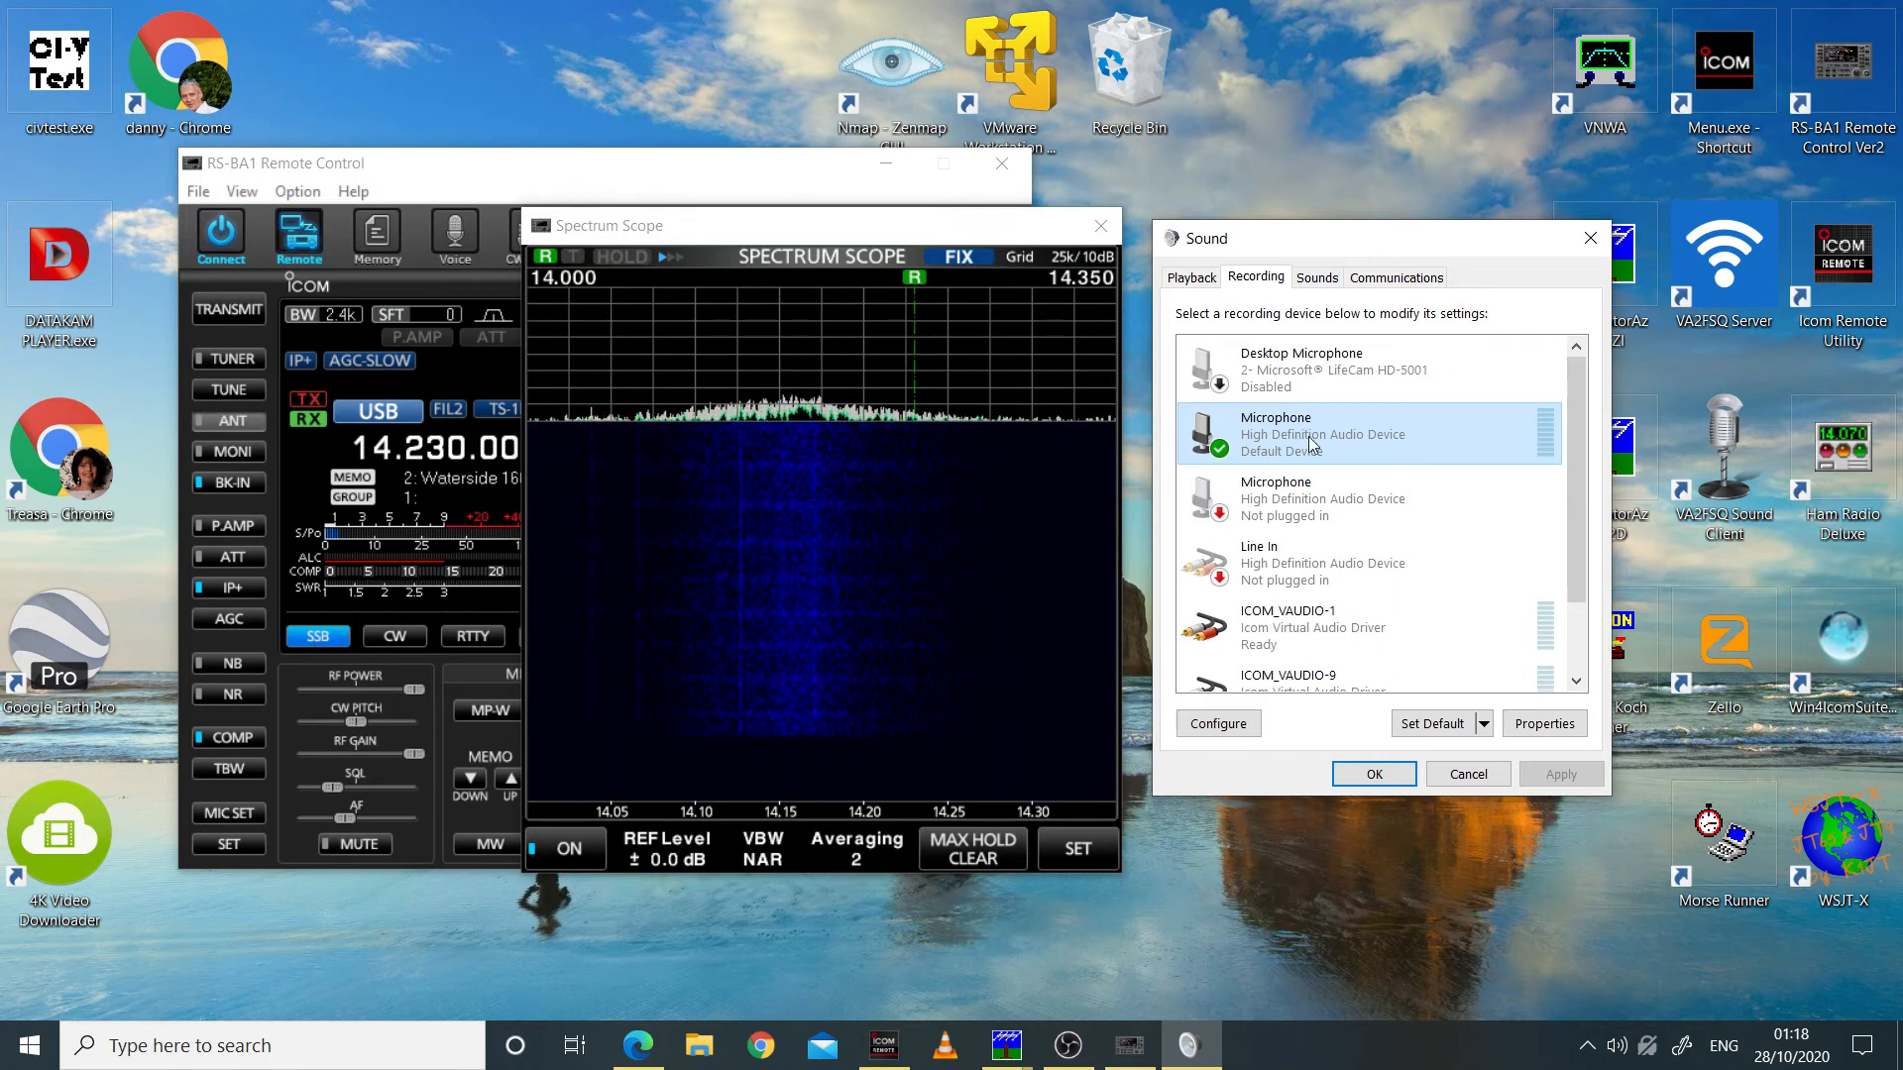
# Step: Find the default AMD HDMI Output among the playback devices and move the Sound dialog away from the Spectrum Scope
pyautogui.click(1195, 278)
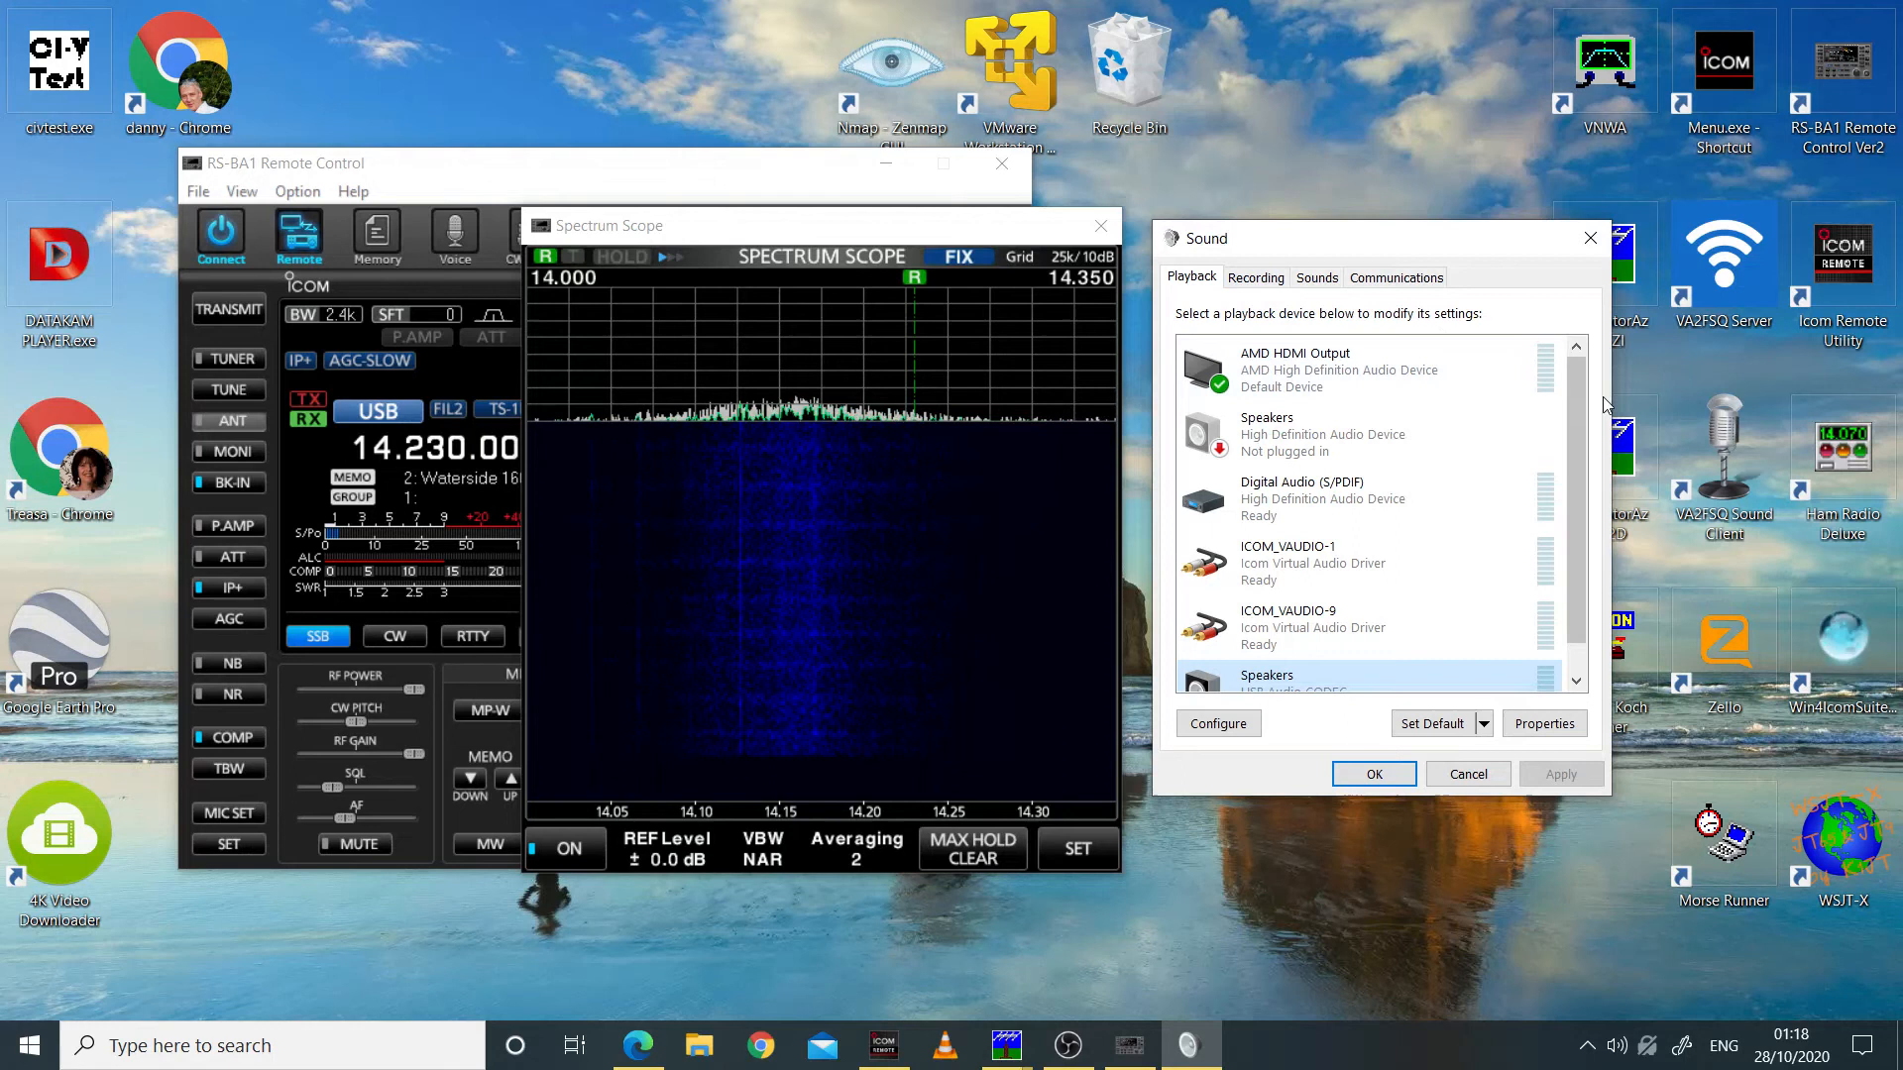
pyautogui.moveTo(1574, 442); pyautogui.dragTo(1366, 371)
pyautogui.click(1365, 371)
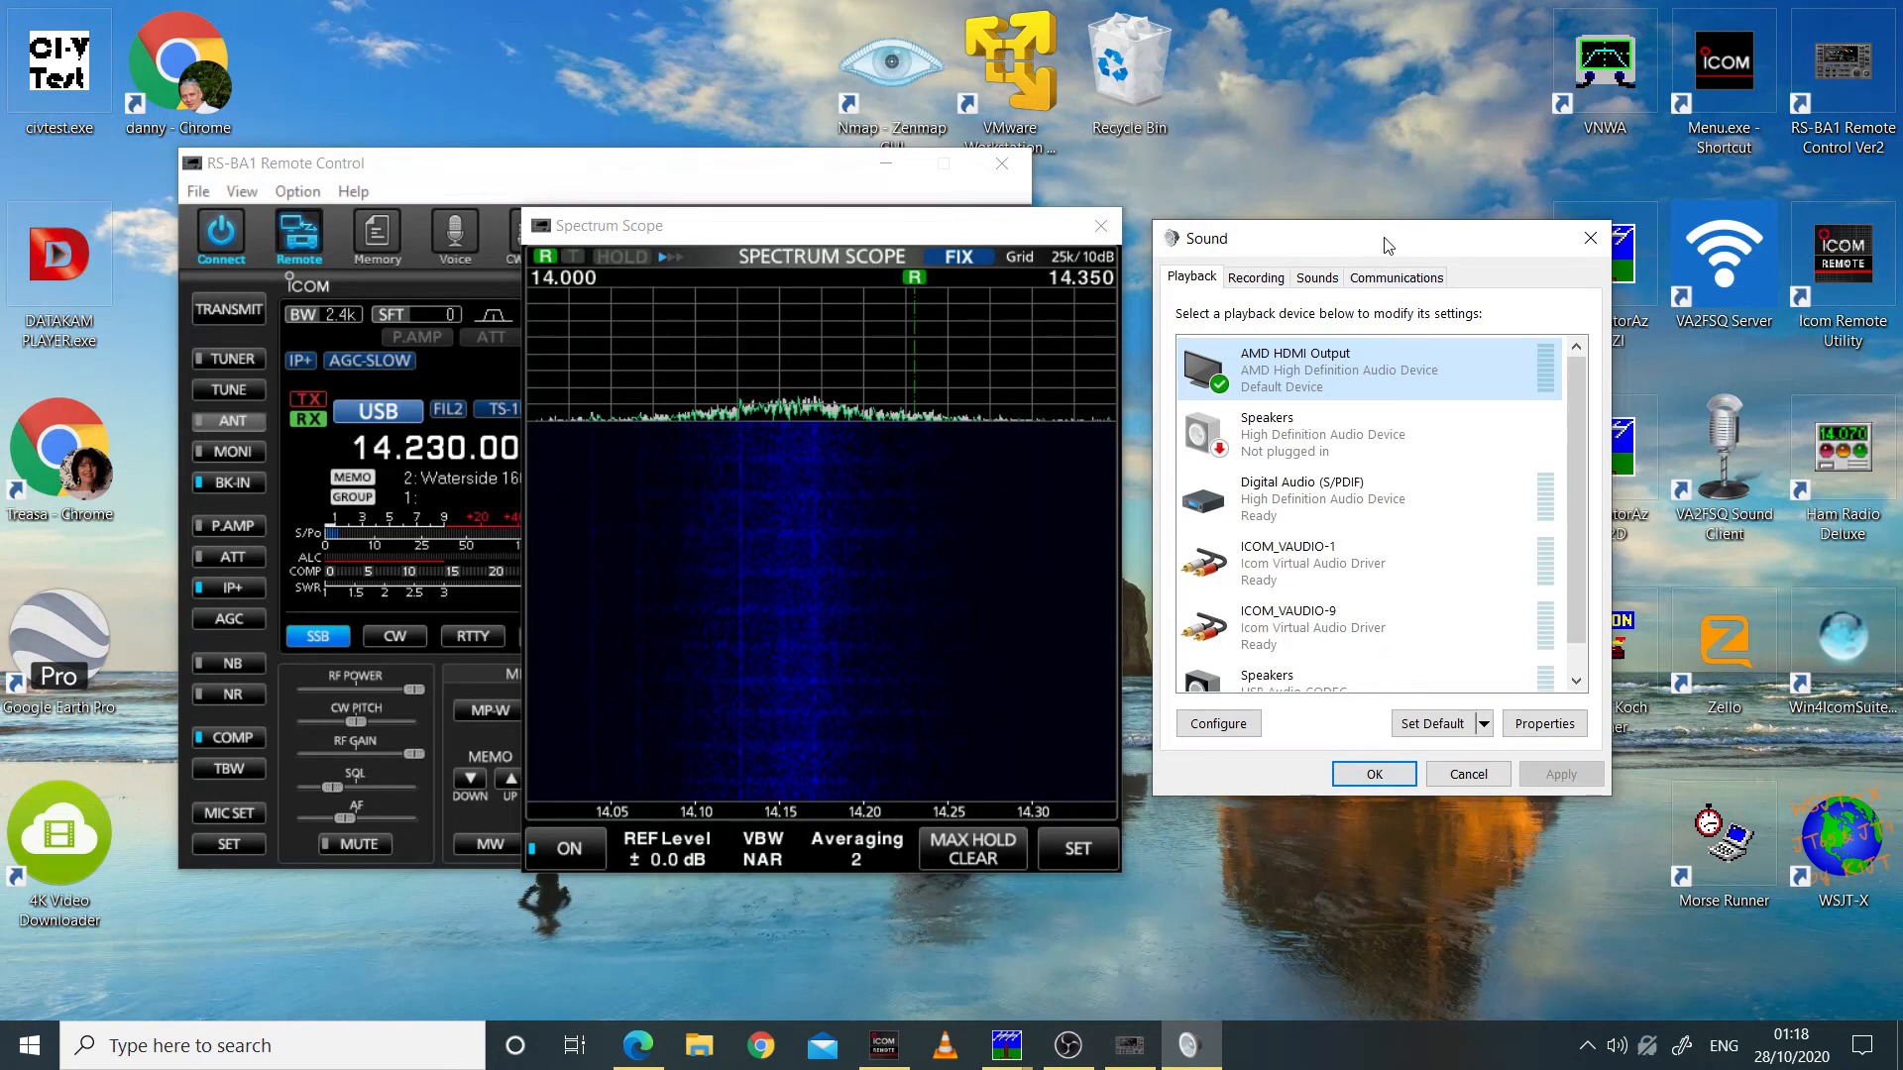
pyautogui.moveTo(1386, 244); pyautogui.dragTo(1427, 247)
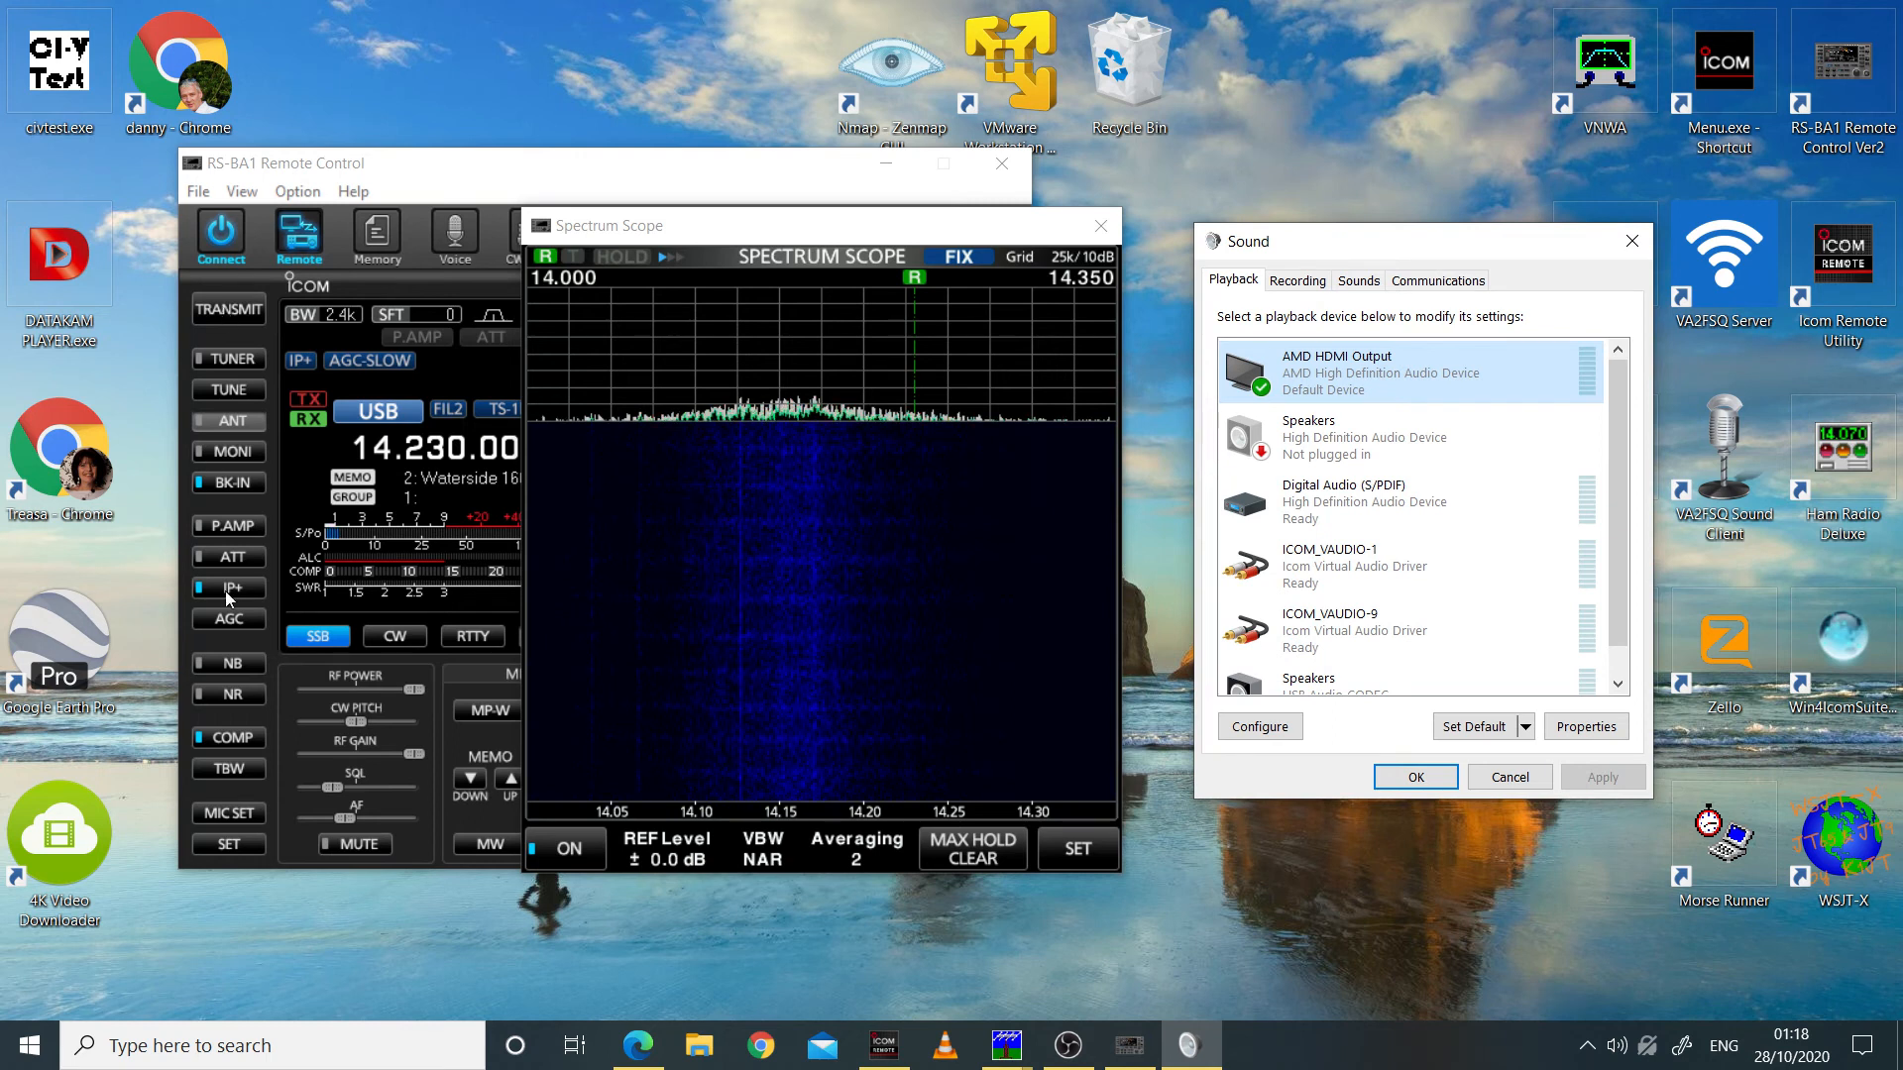
# Step: Test transmitting on the remote IC-7300 with the Spectrum Scope moved off the radio's meters, and return to receive
pyautogui.click(217, 307)
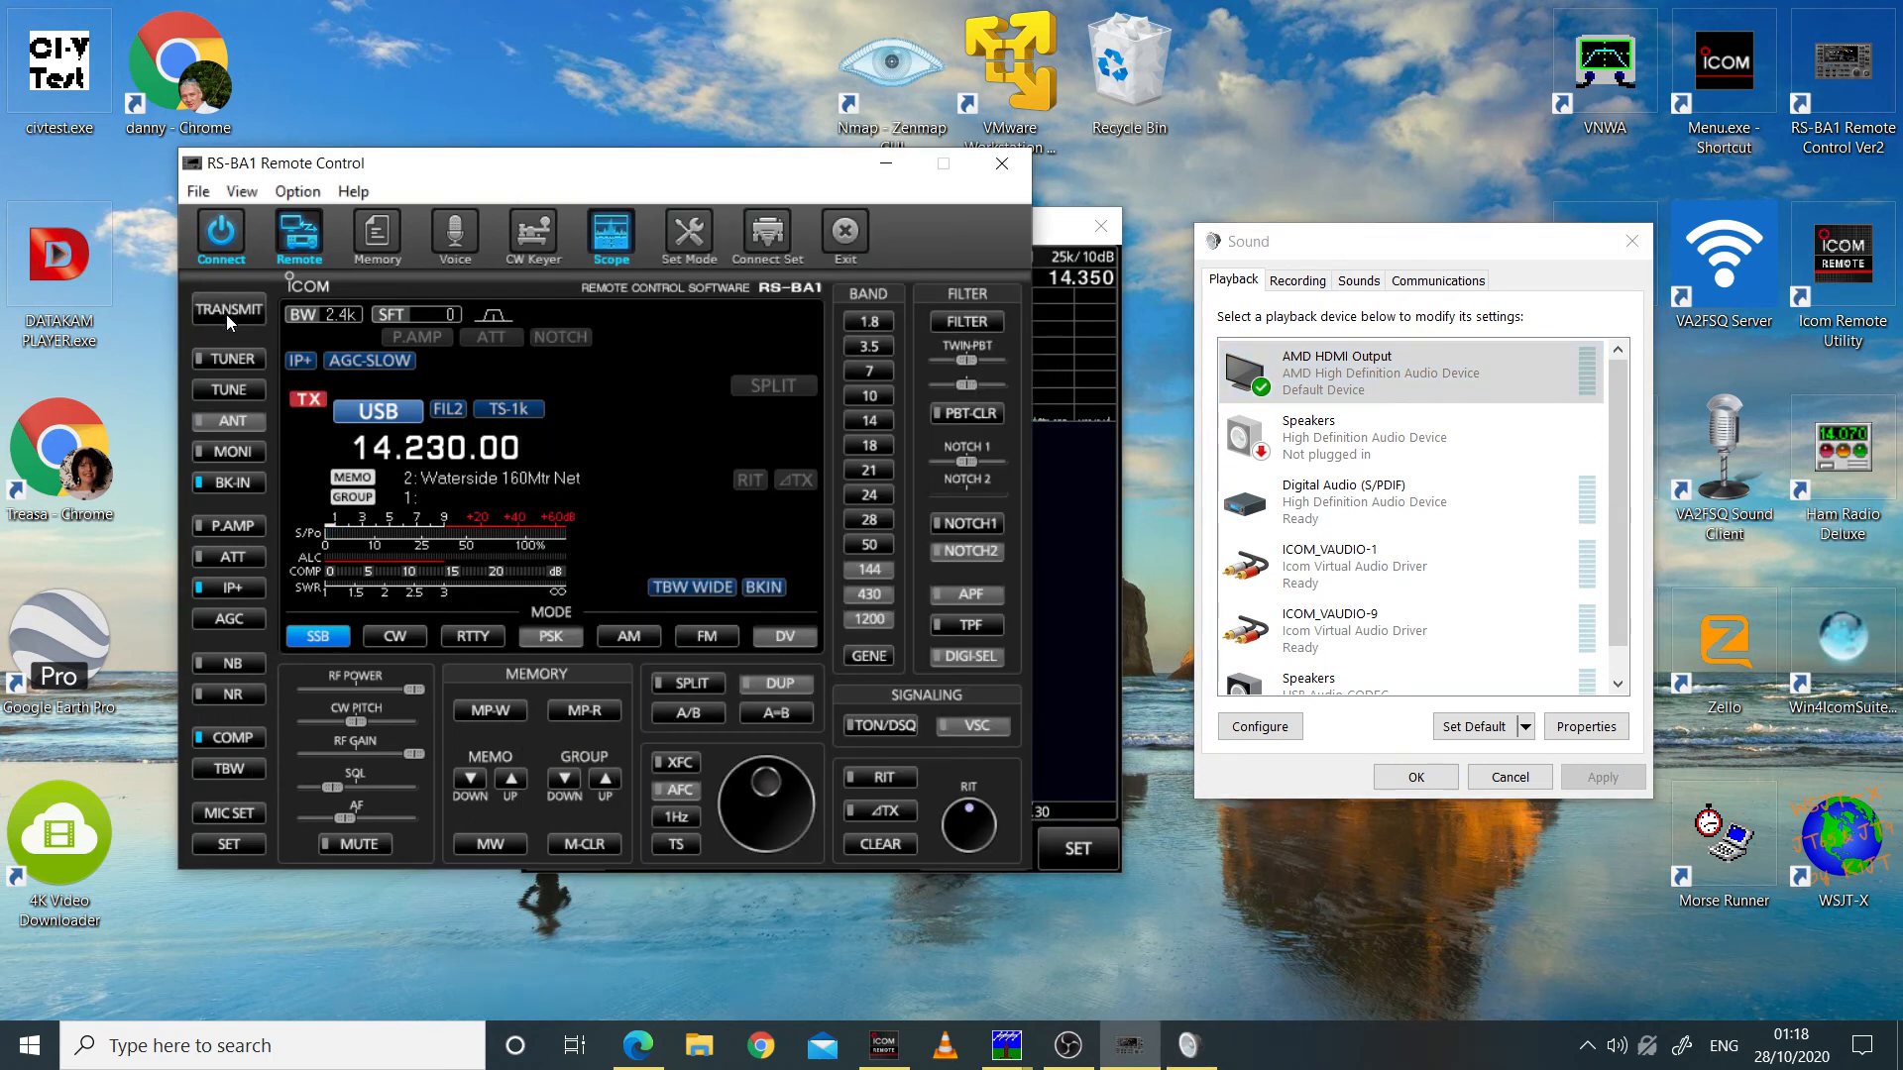
pyautogui.click(1075, 243)
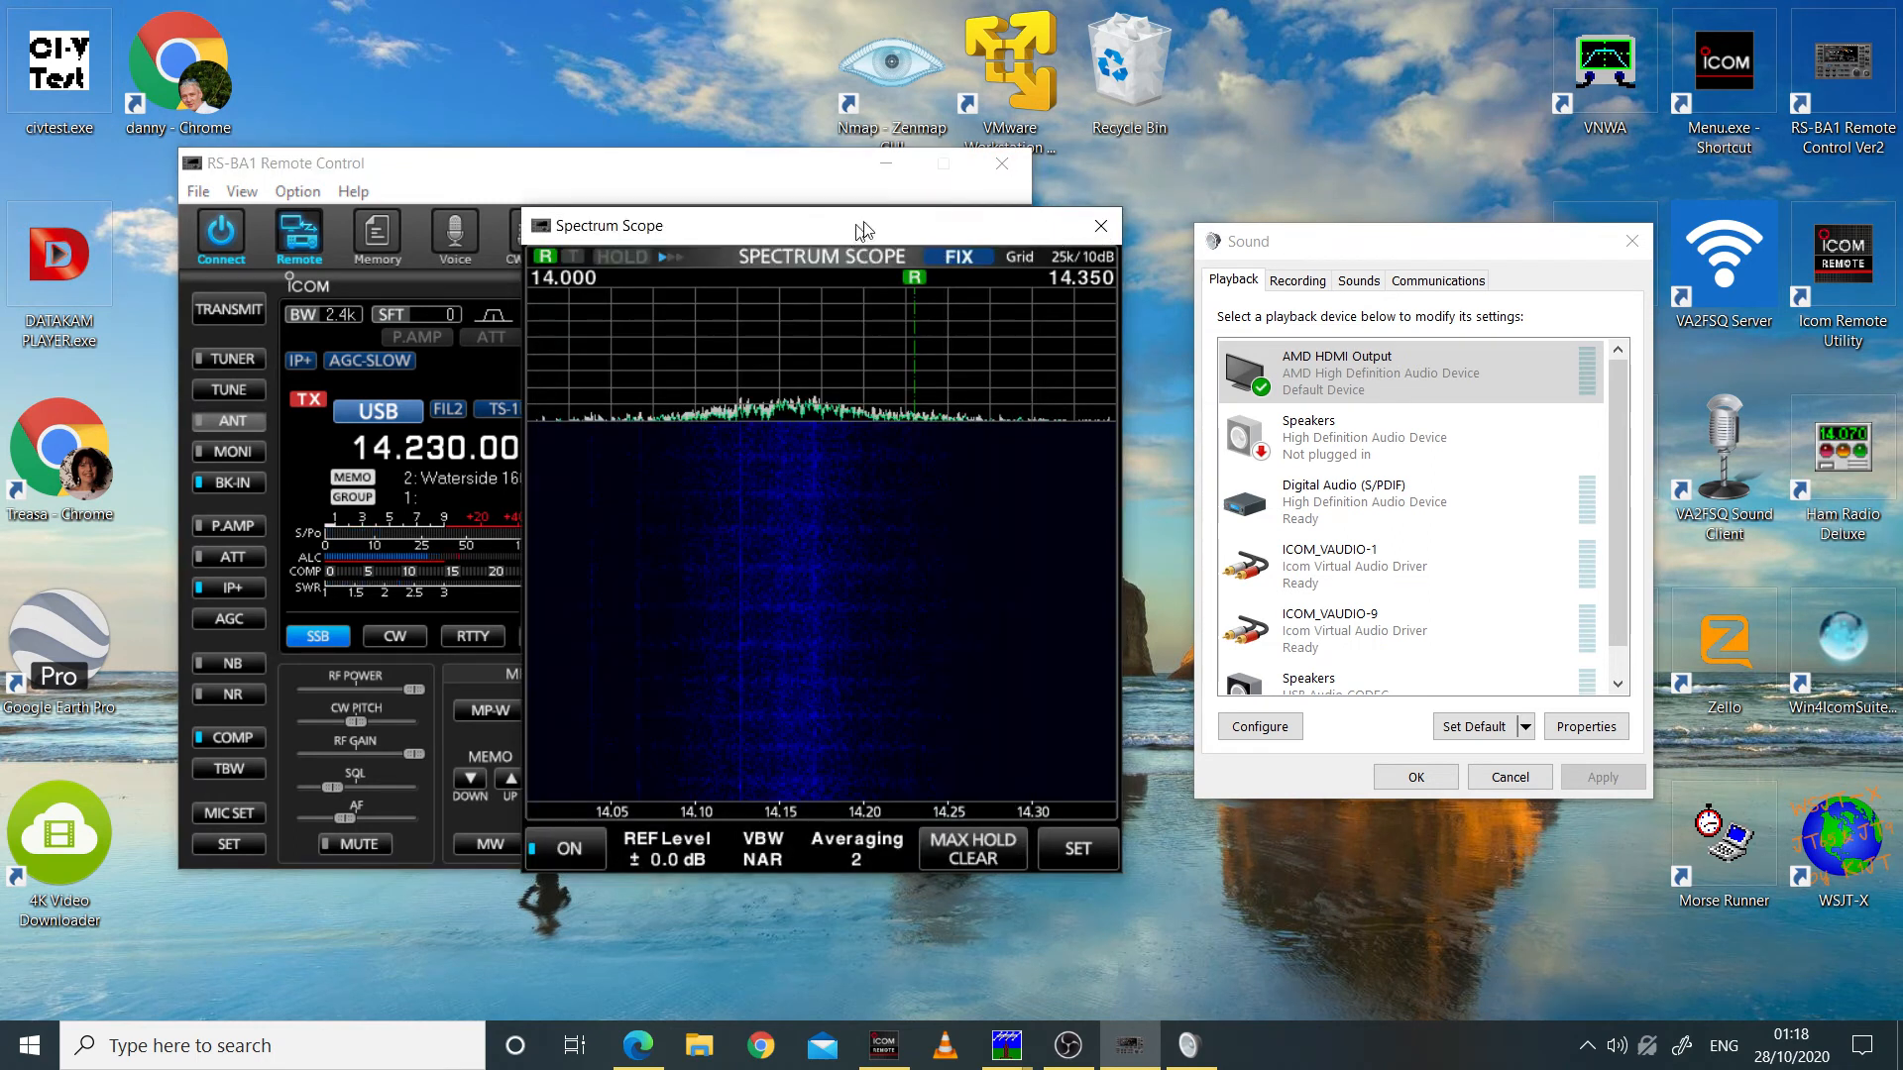
pyautogui.moveTo(853, 236); pyautogui.dragTo(1229, 200)
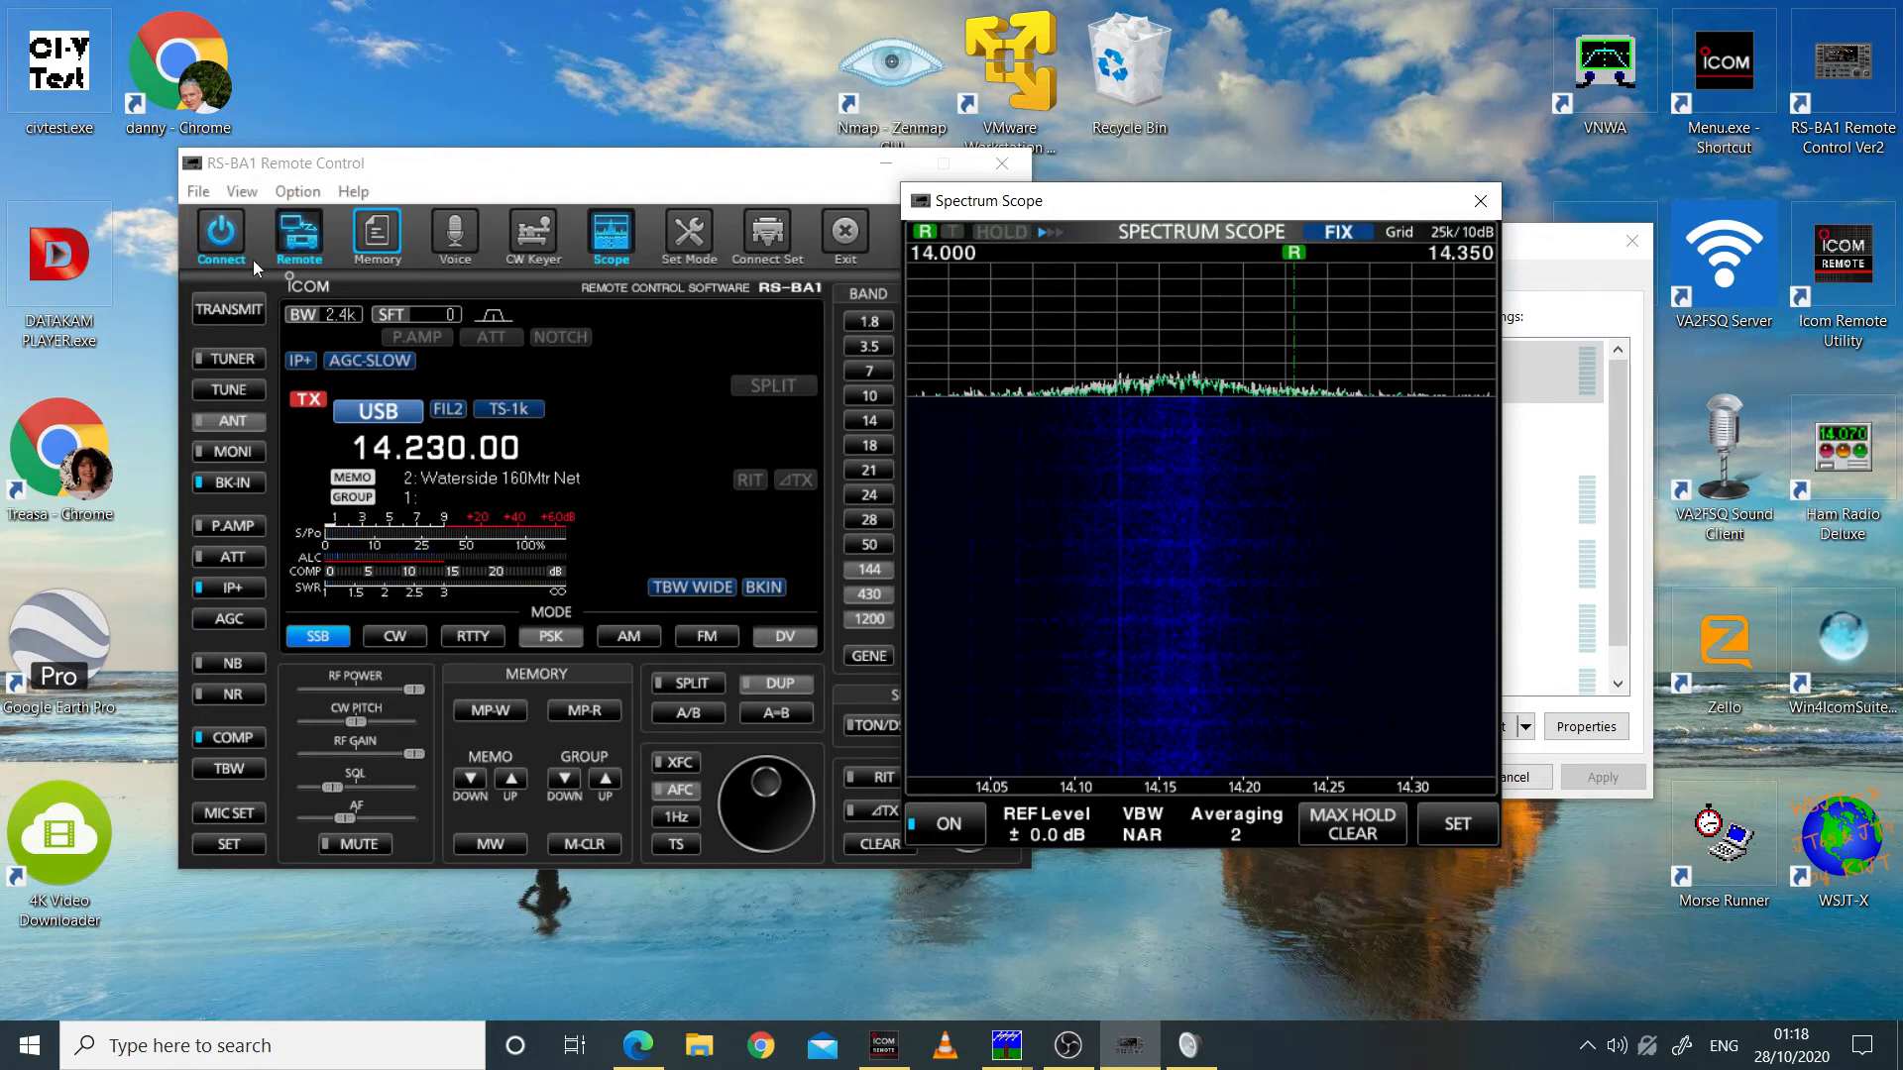
pyautogui.click(232, 319)
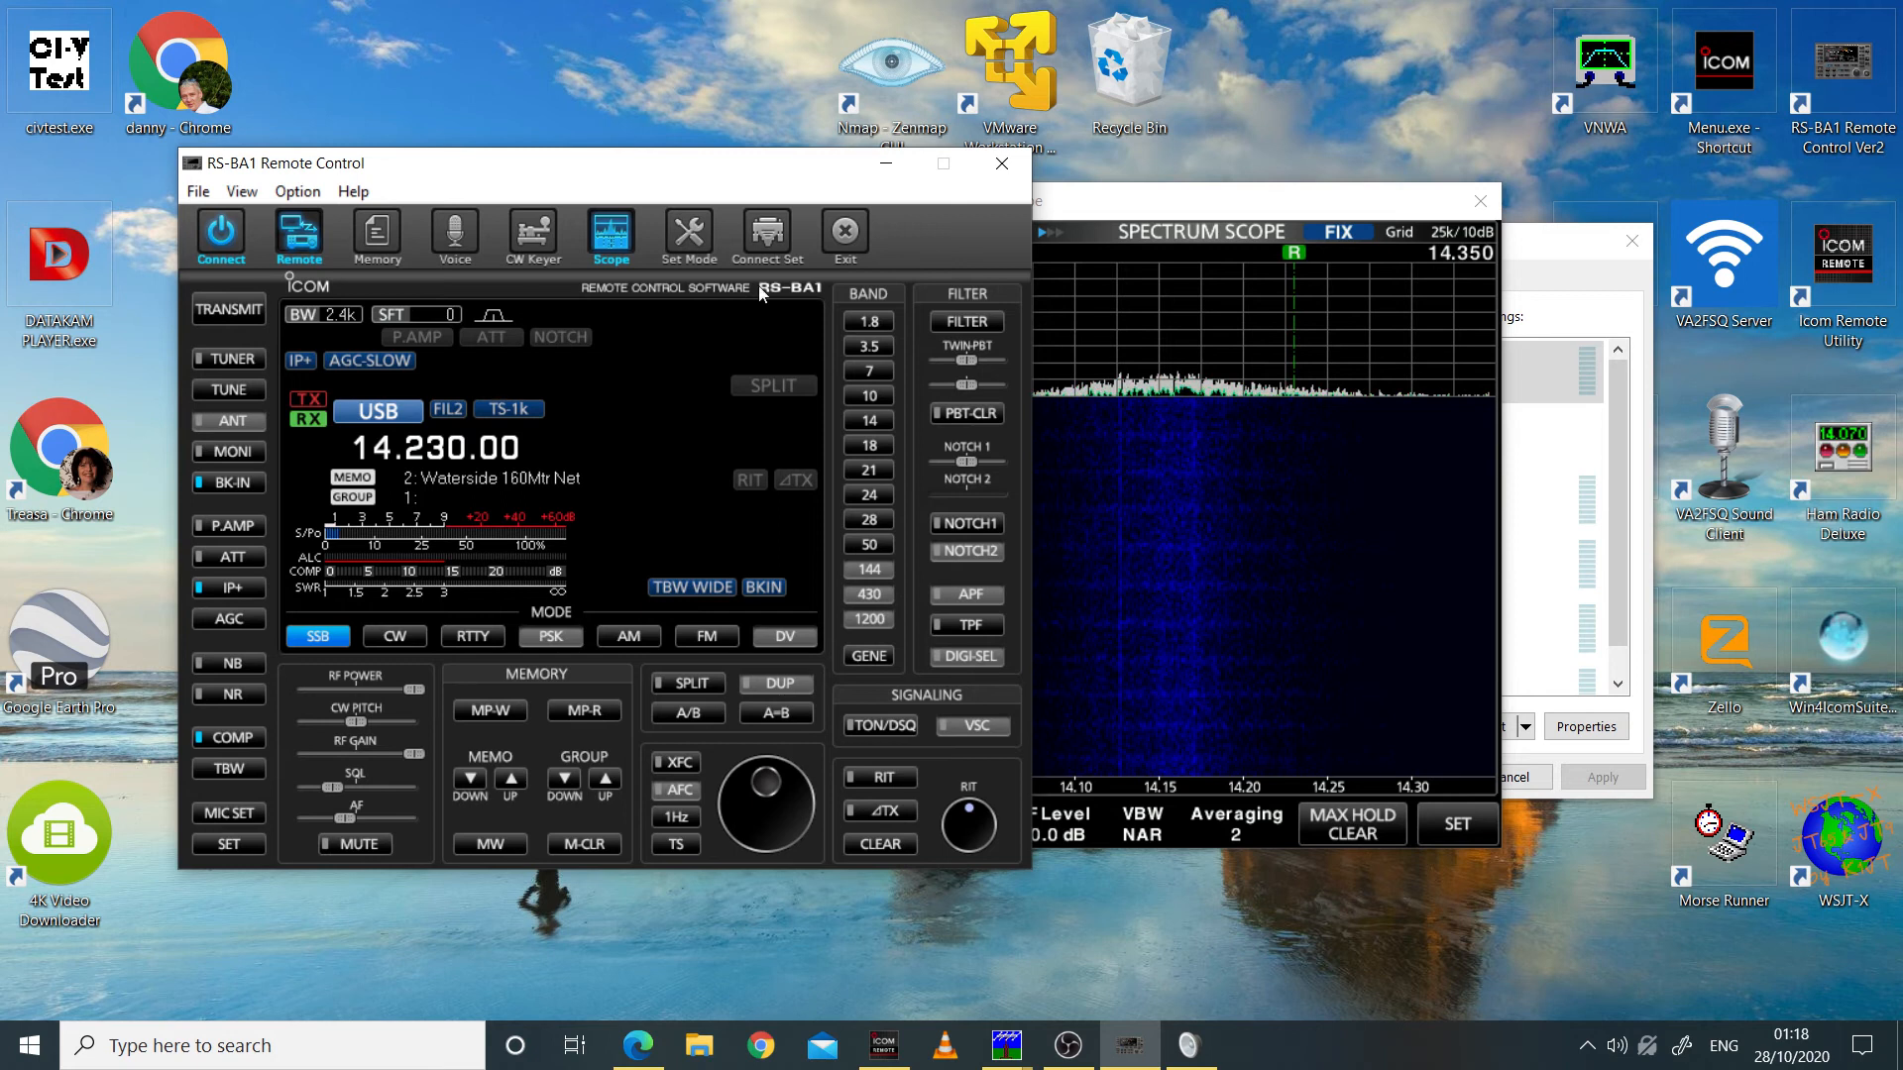
pyautogui.moveTo(1330, 209); pyautogui.dragTo(1365, 191)
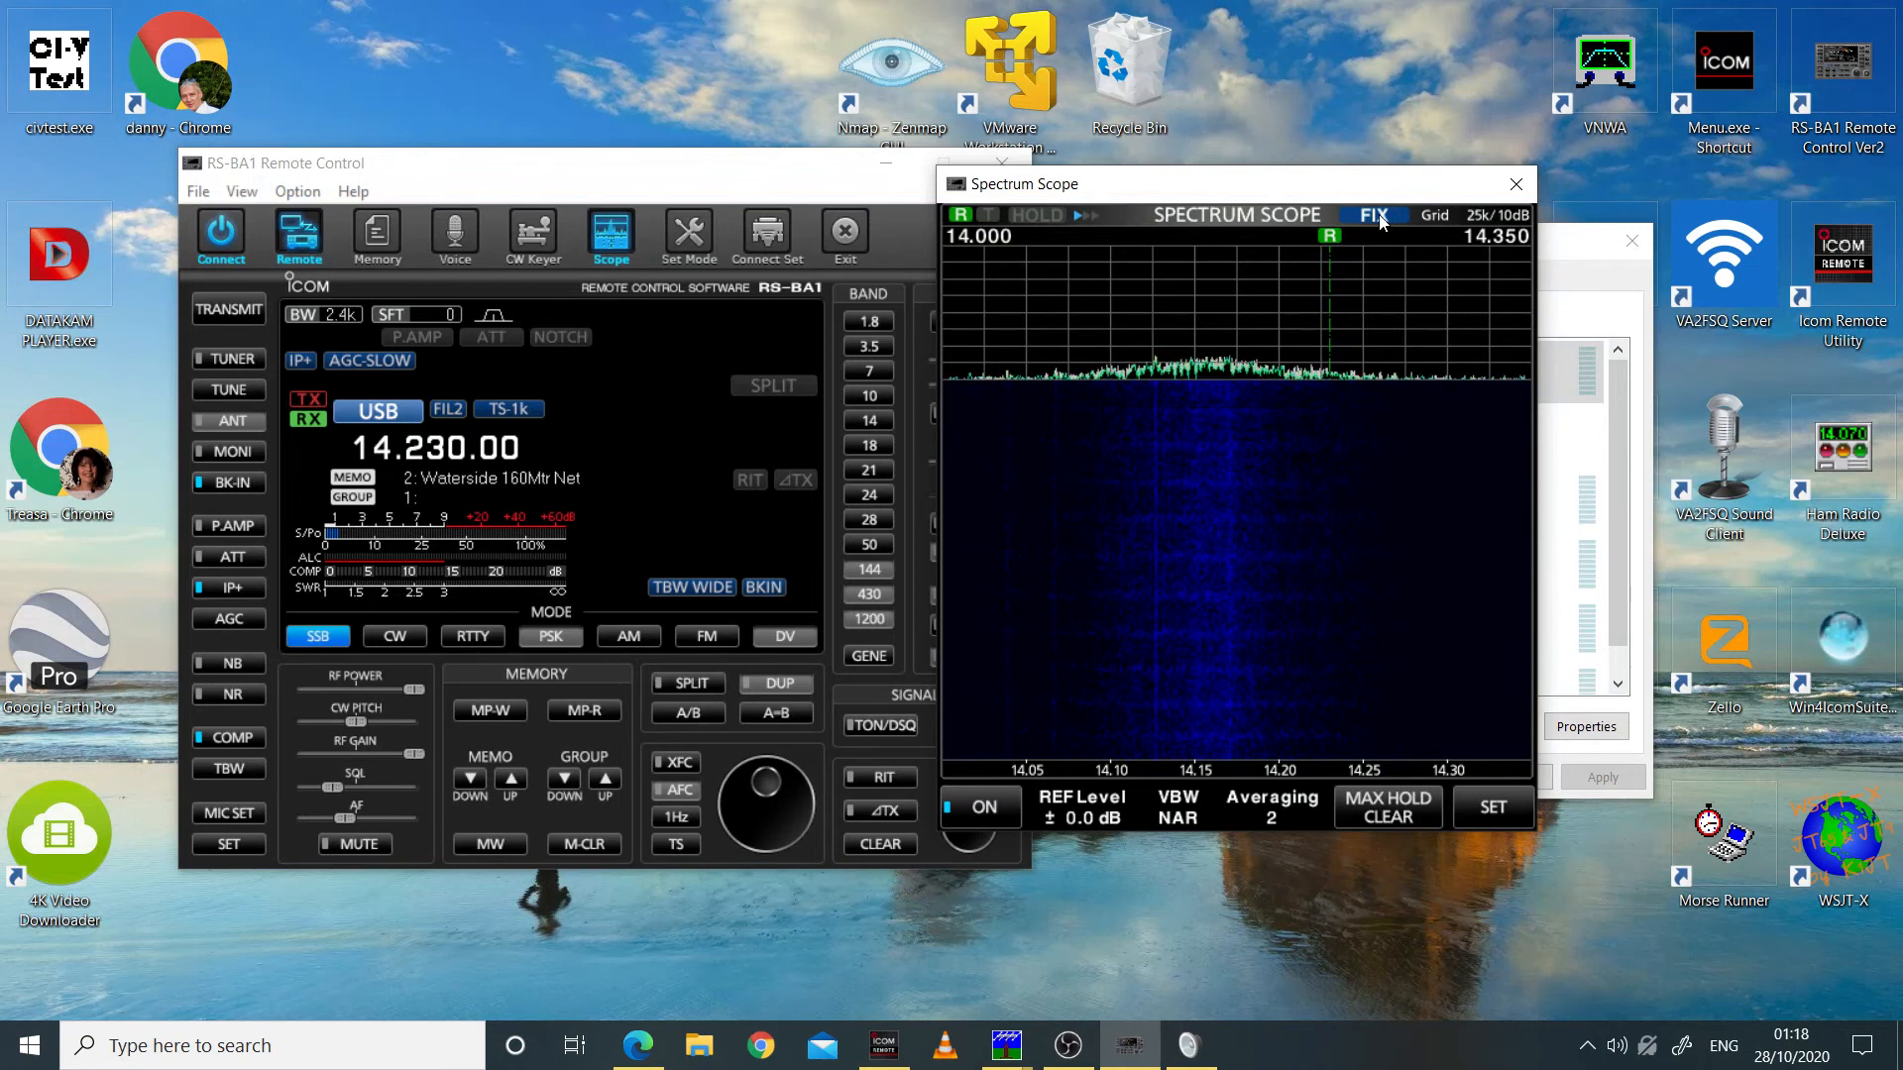
# Step: Switch the Spectrum Scope to CENTER mode and close the Sound dialog, placing the scope clear of the RS-BA1 Remote Control
pyautogui.click(1379, 217)
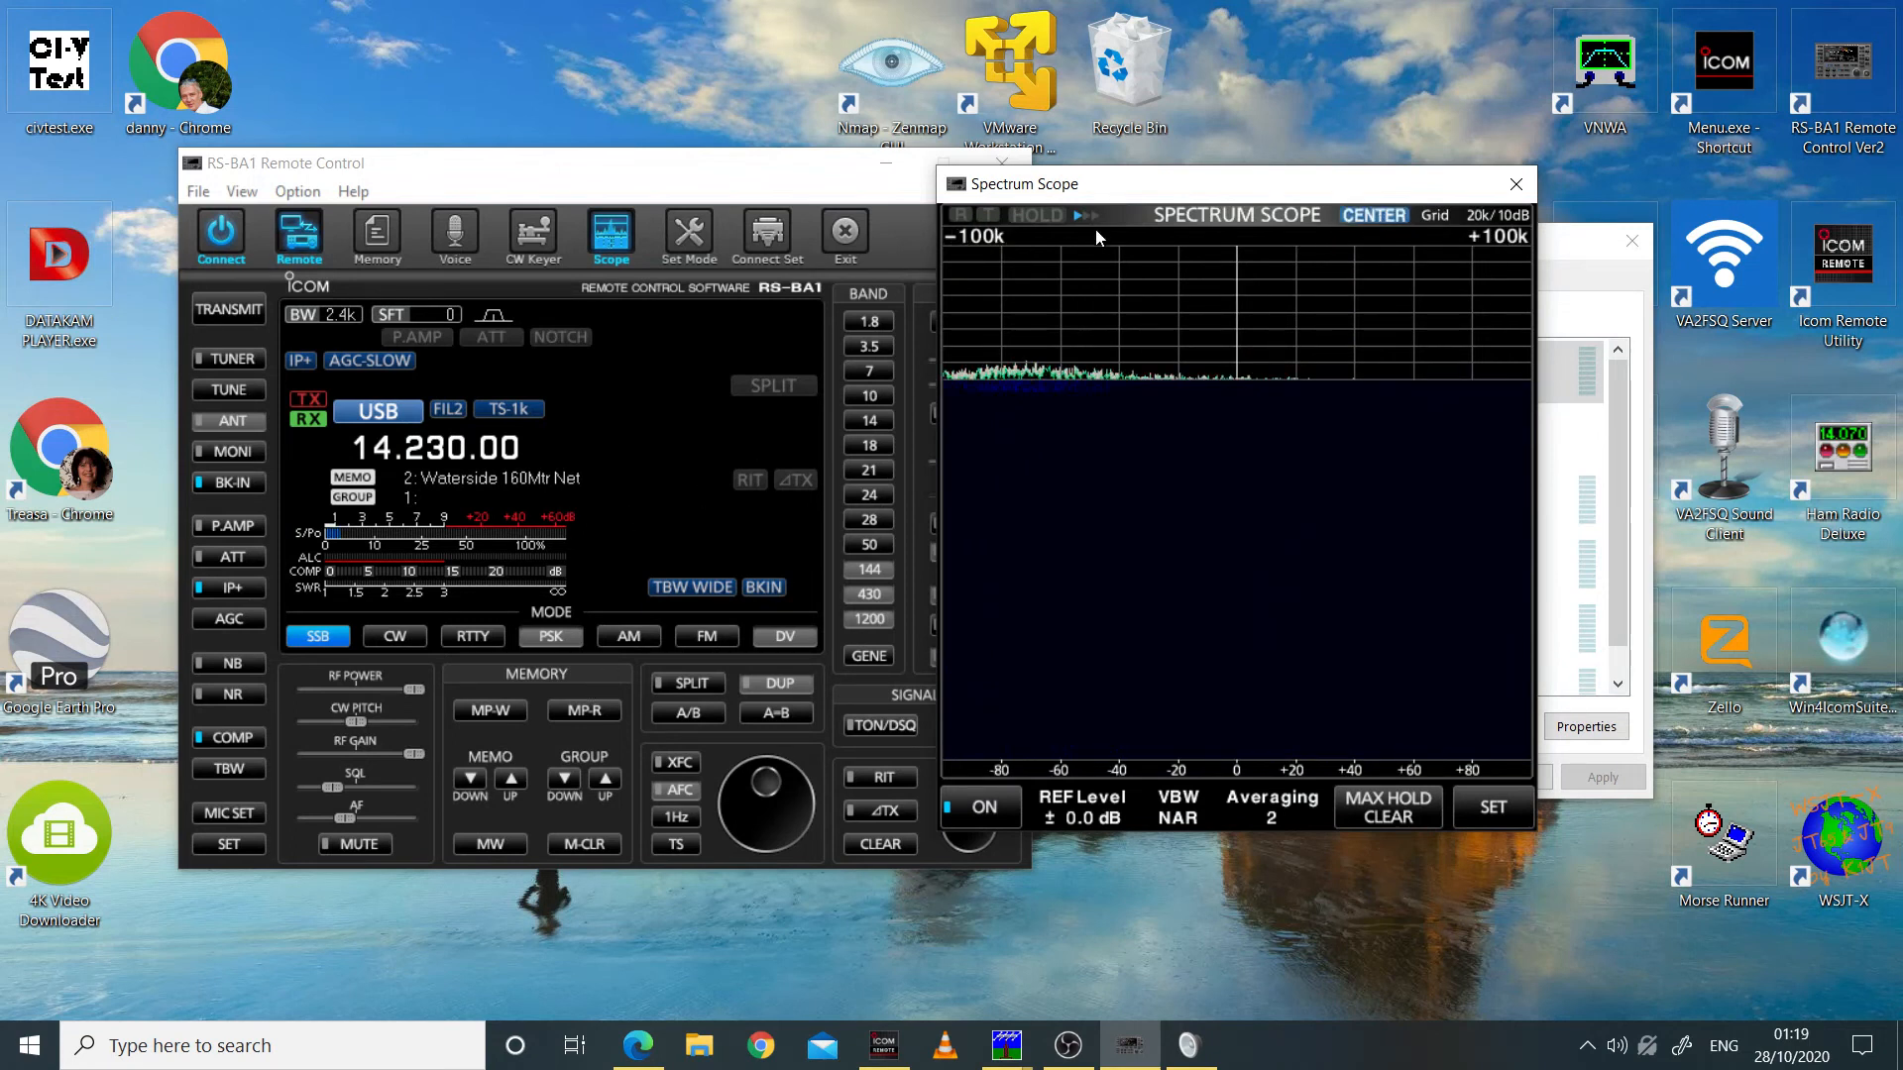
pyautogui.moveTo(1117, 184); pyautogui.dragTo(448, 375)
pyautogui.click(1492, 246)
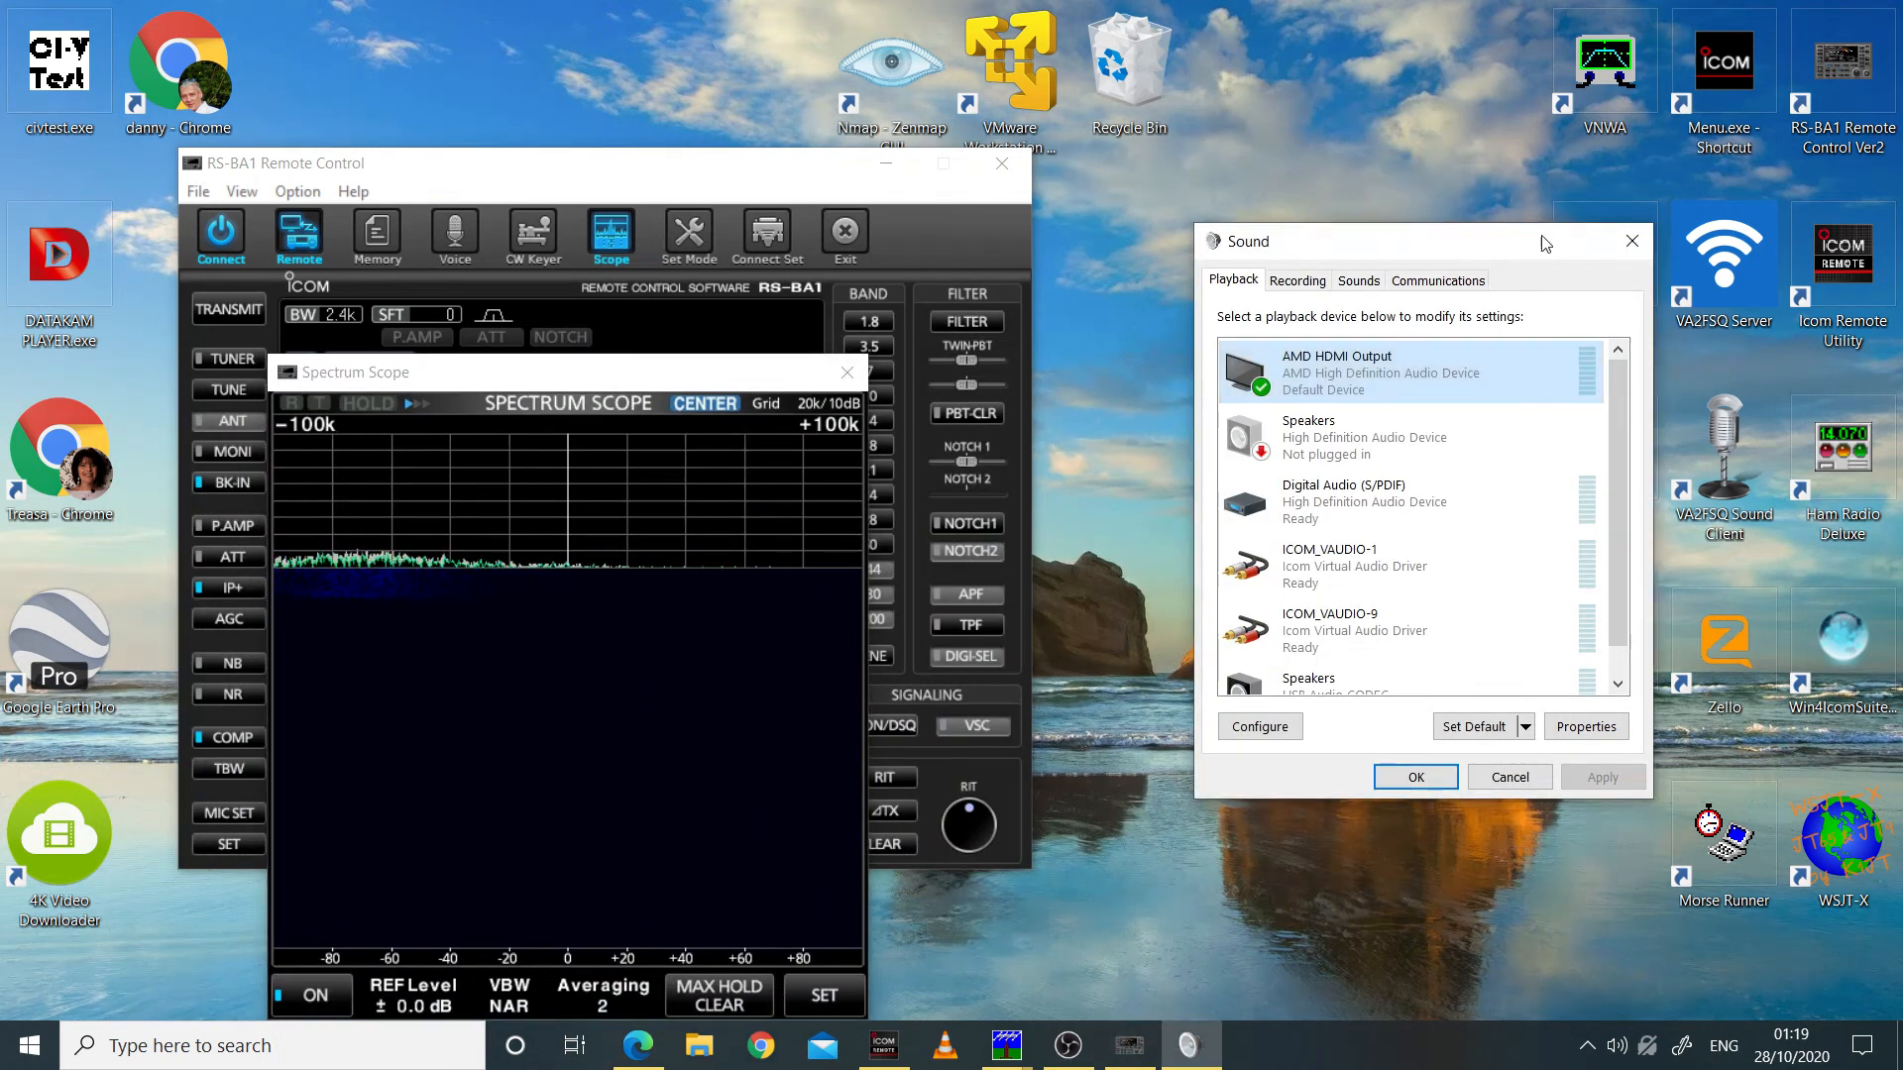
pyautogui.click(1632, 242)
pyautogui.moveTo(366, 376); pyautogui.dragTo(1318, 252)
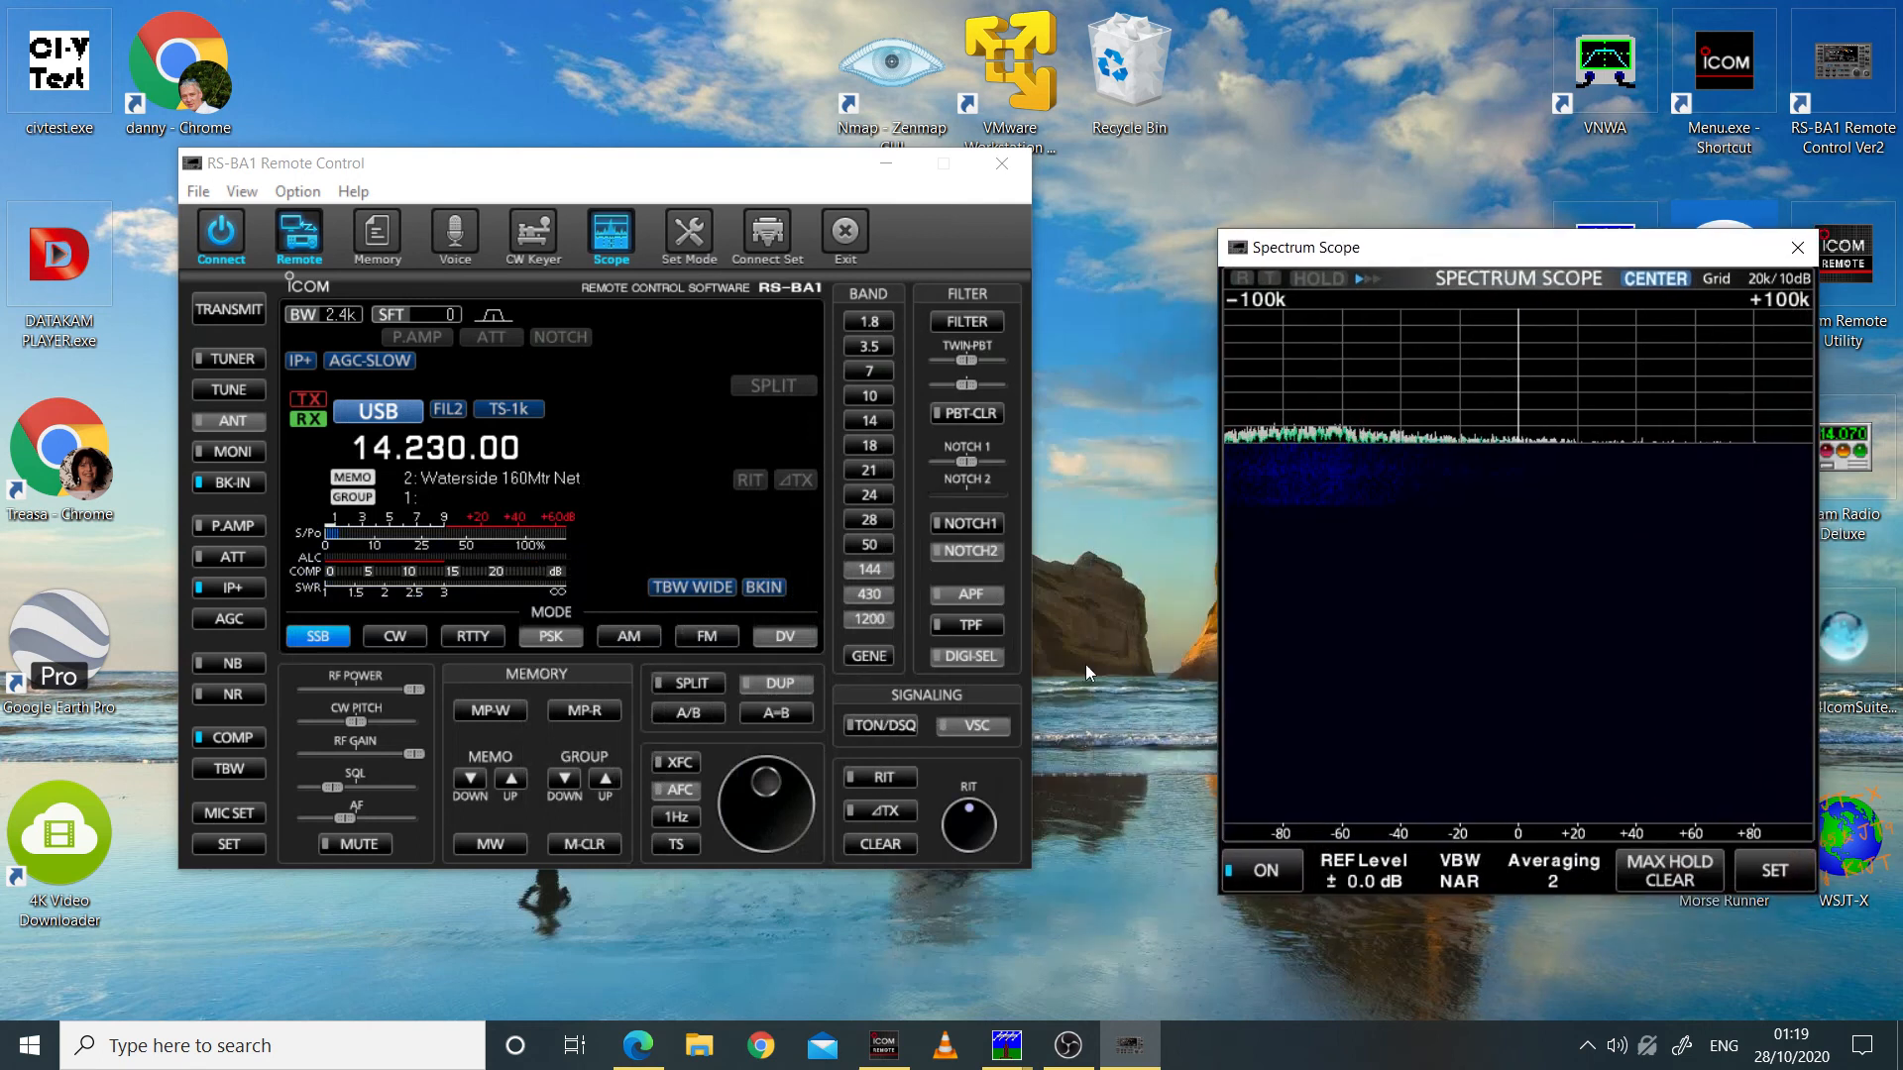
# Step: Check the 7300 10-40 radio's modulation source and microphone volume in the Icom Remote Utility, and move the utility below the scope trace
pyautogui.click(881, 1062)
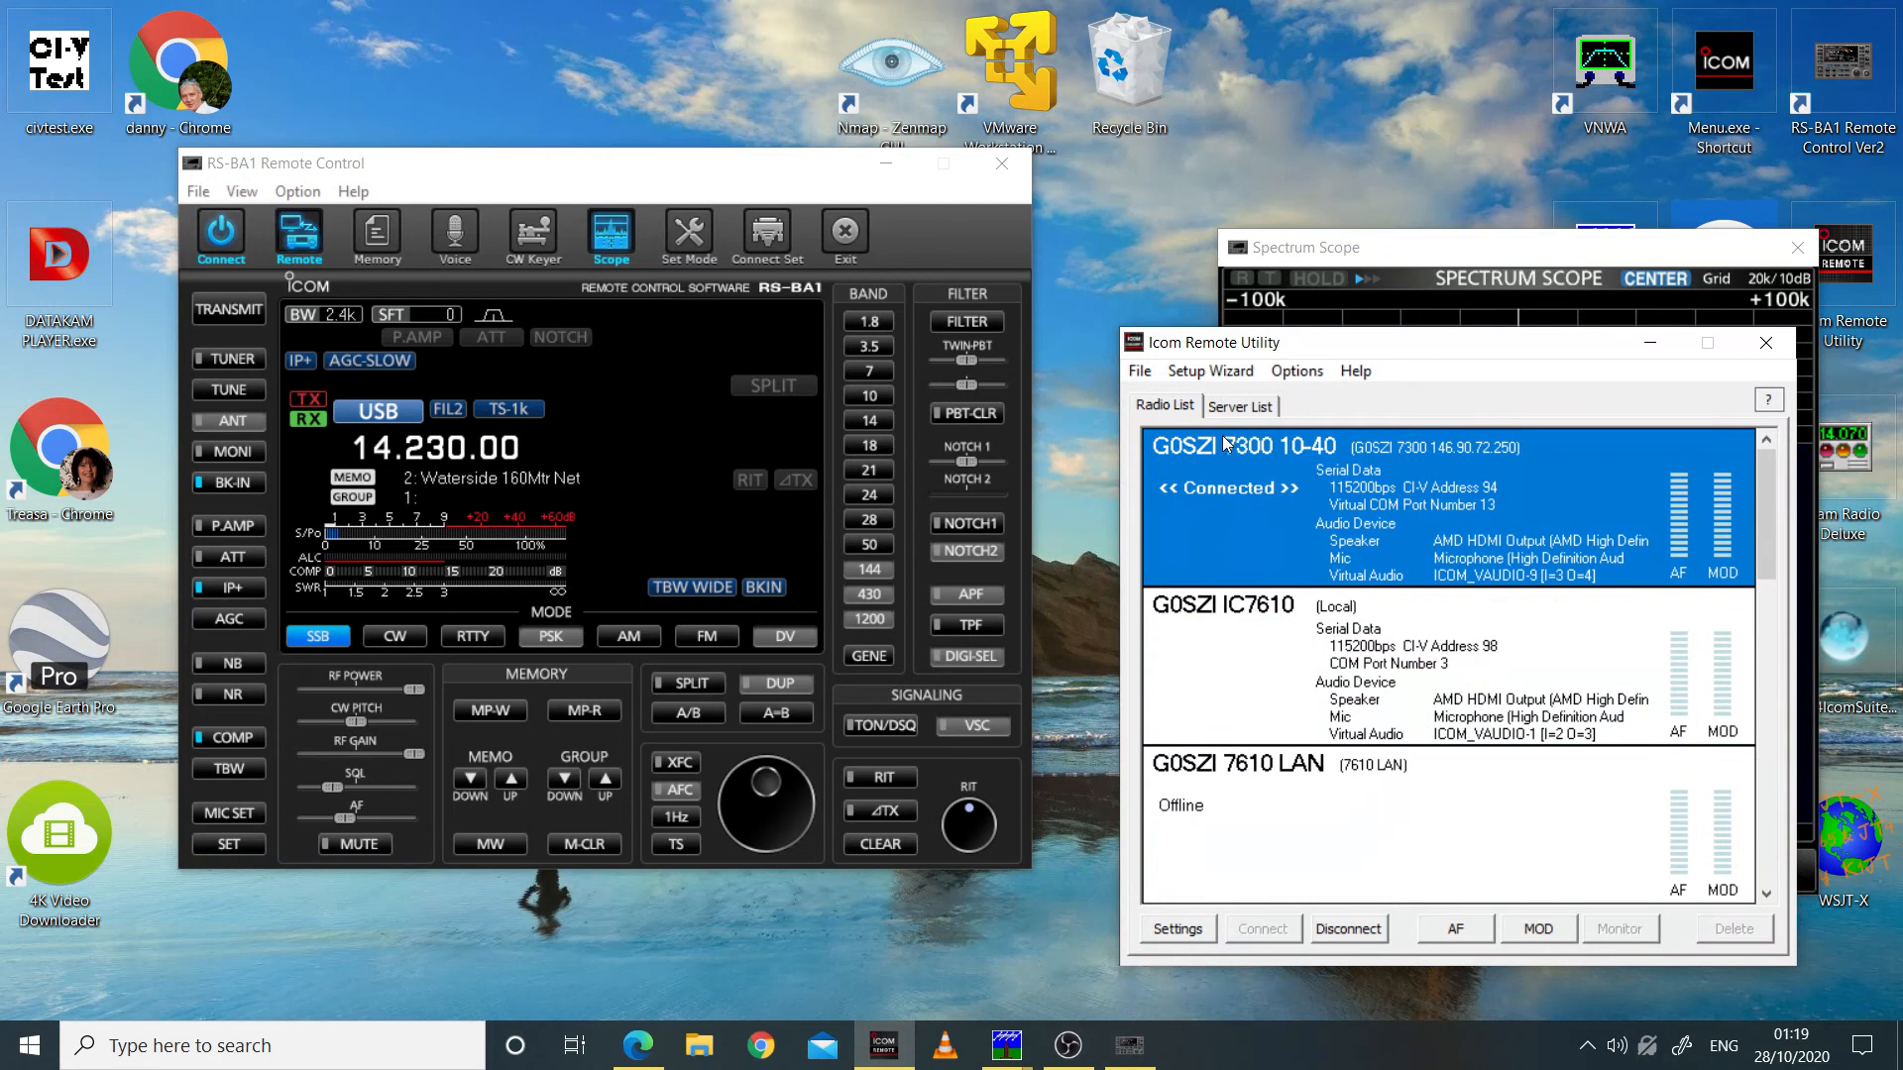
pyautogui.click(1537, 929)
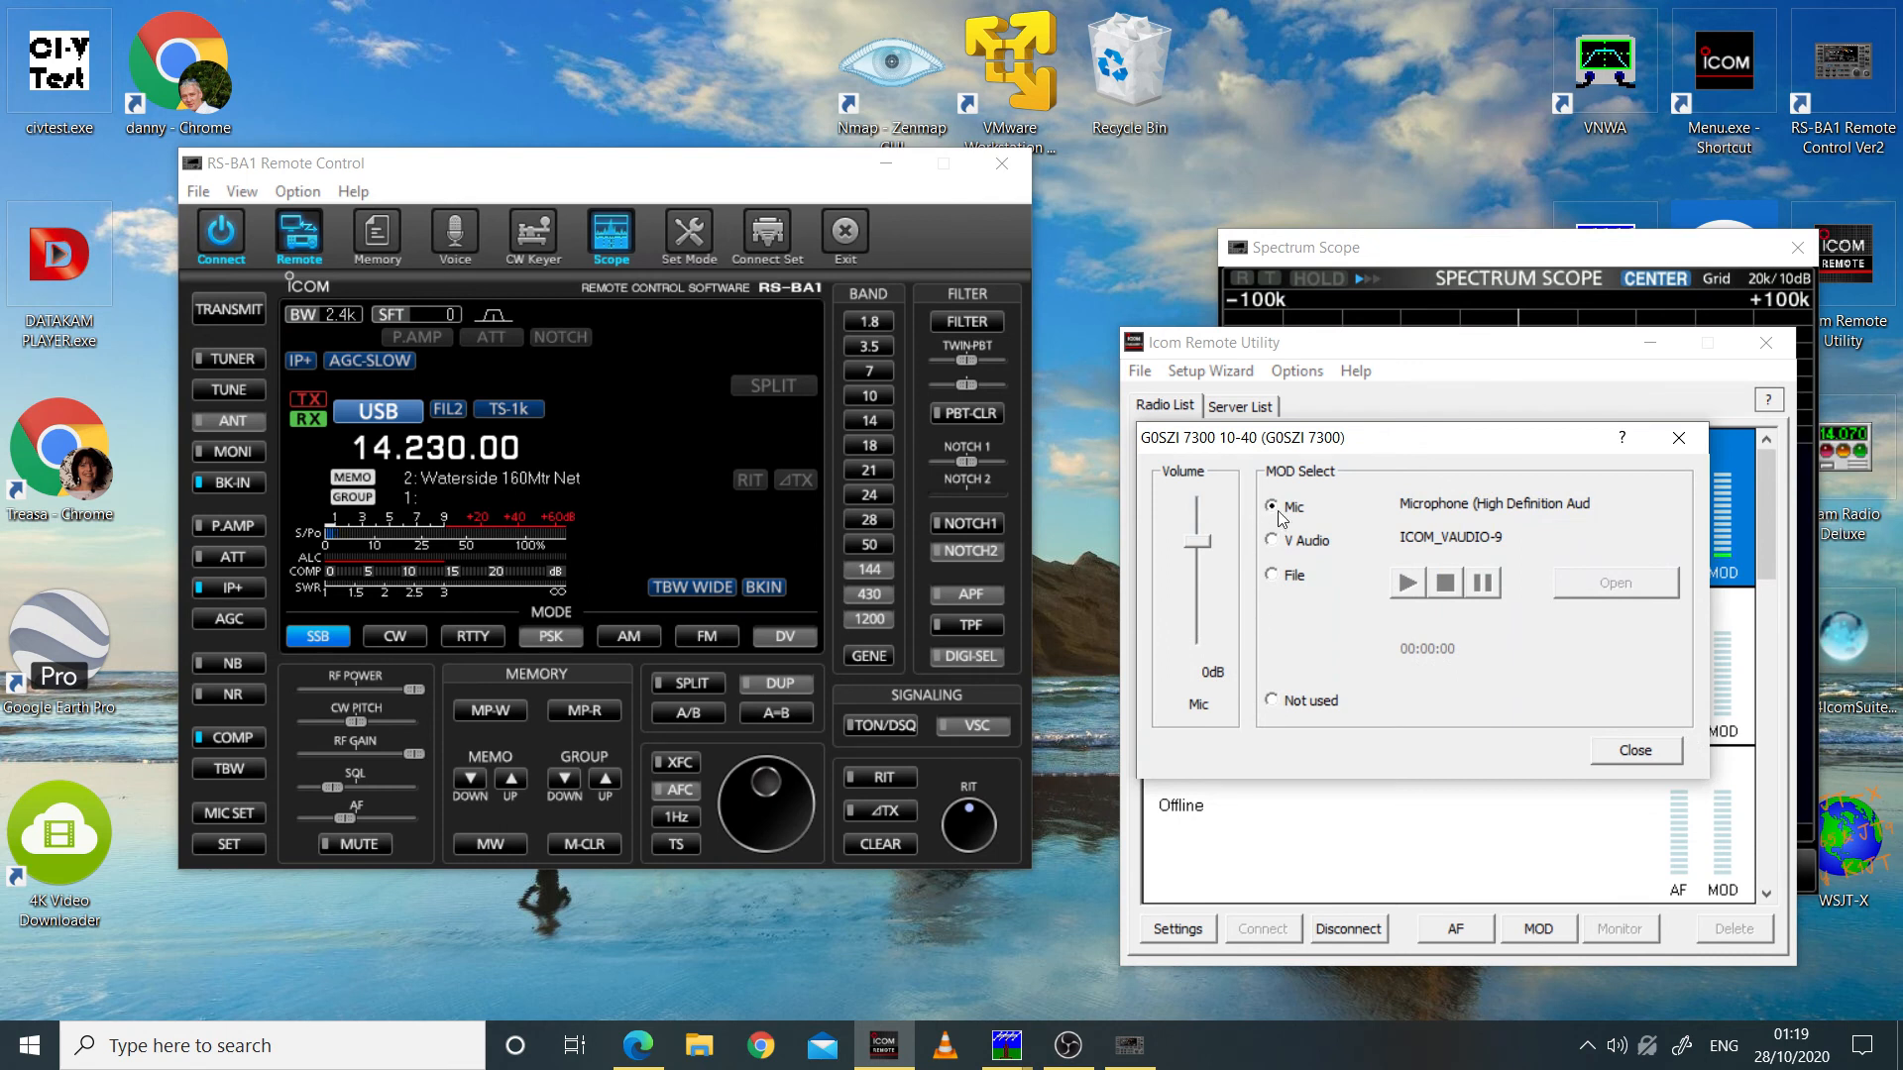
pyautogui.click(1637, 751)
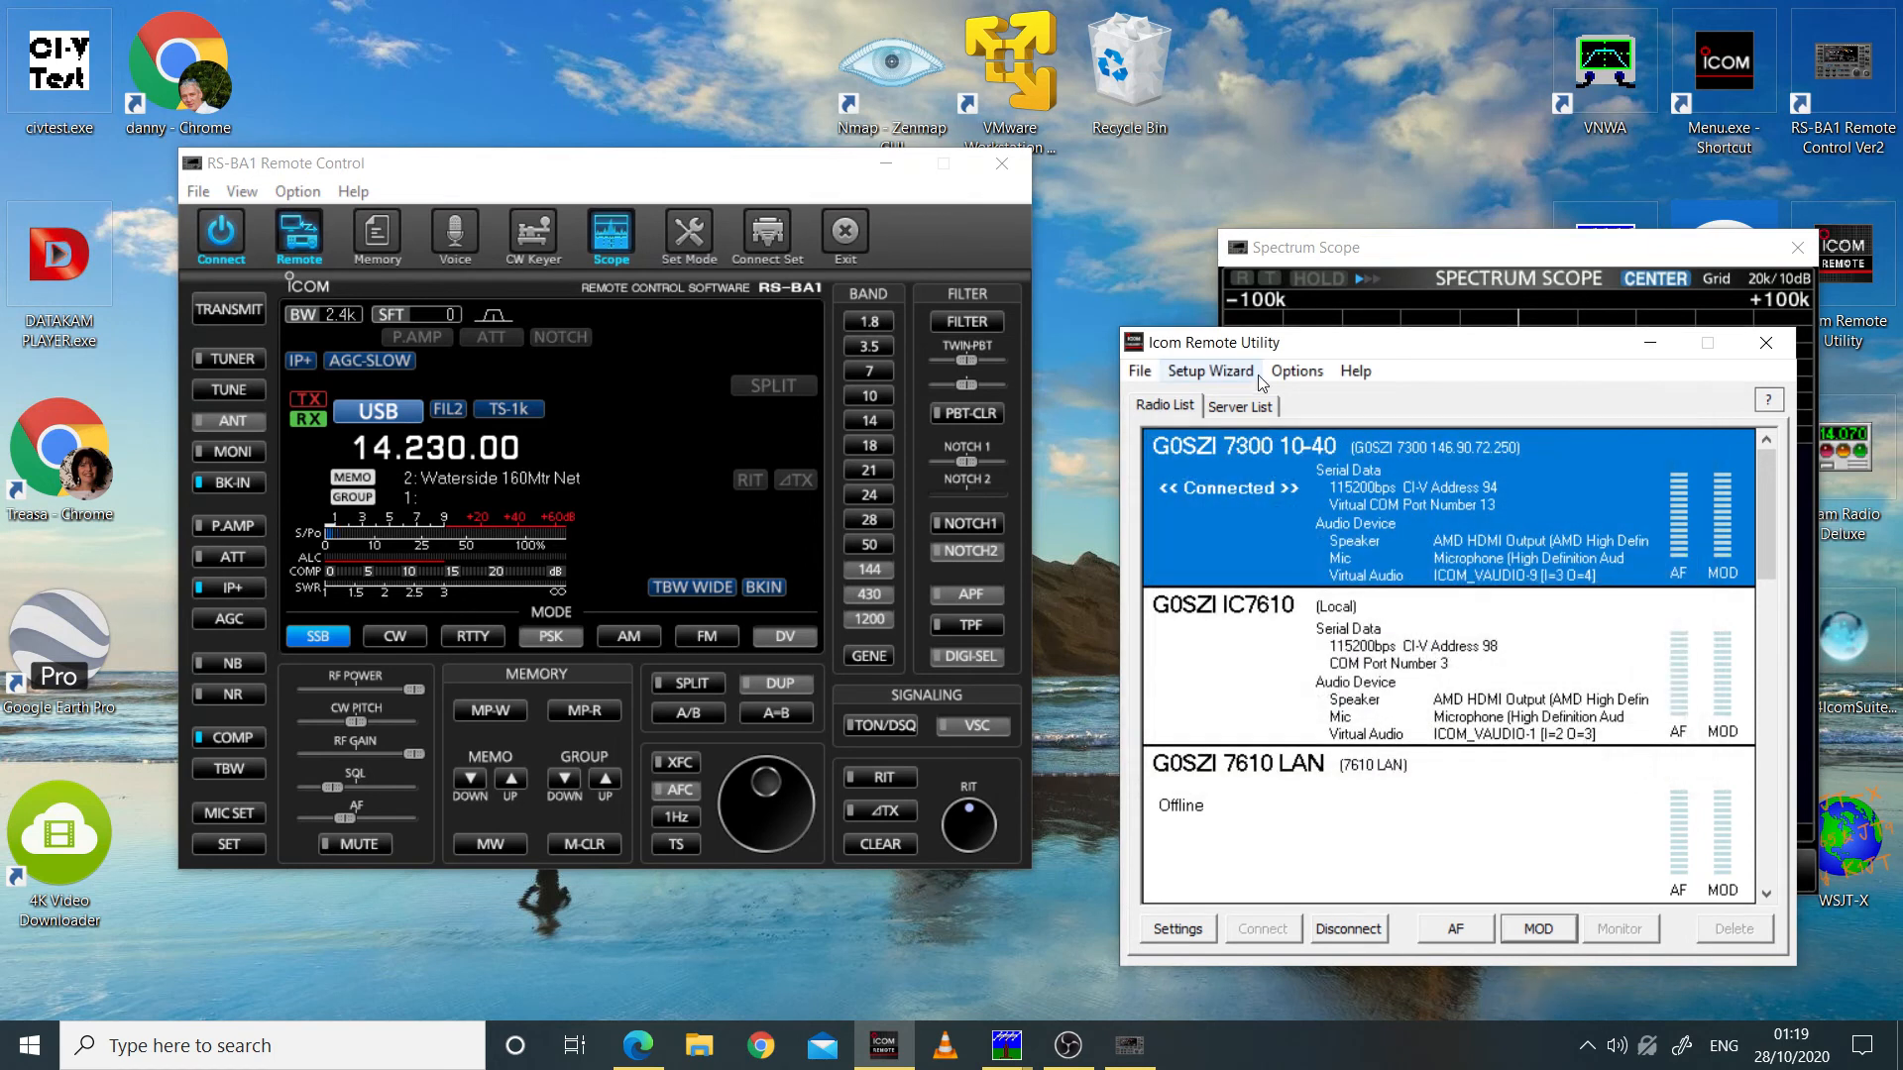
pyautogui.moveTo(1323, 342); pyautogui.dragTo(1135, 605)
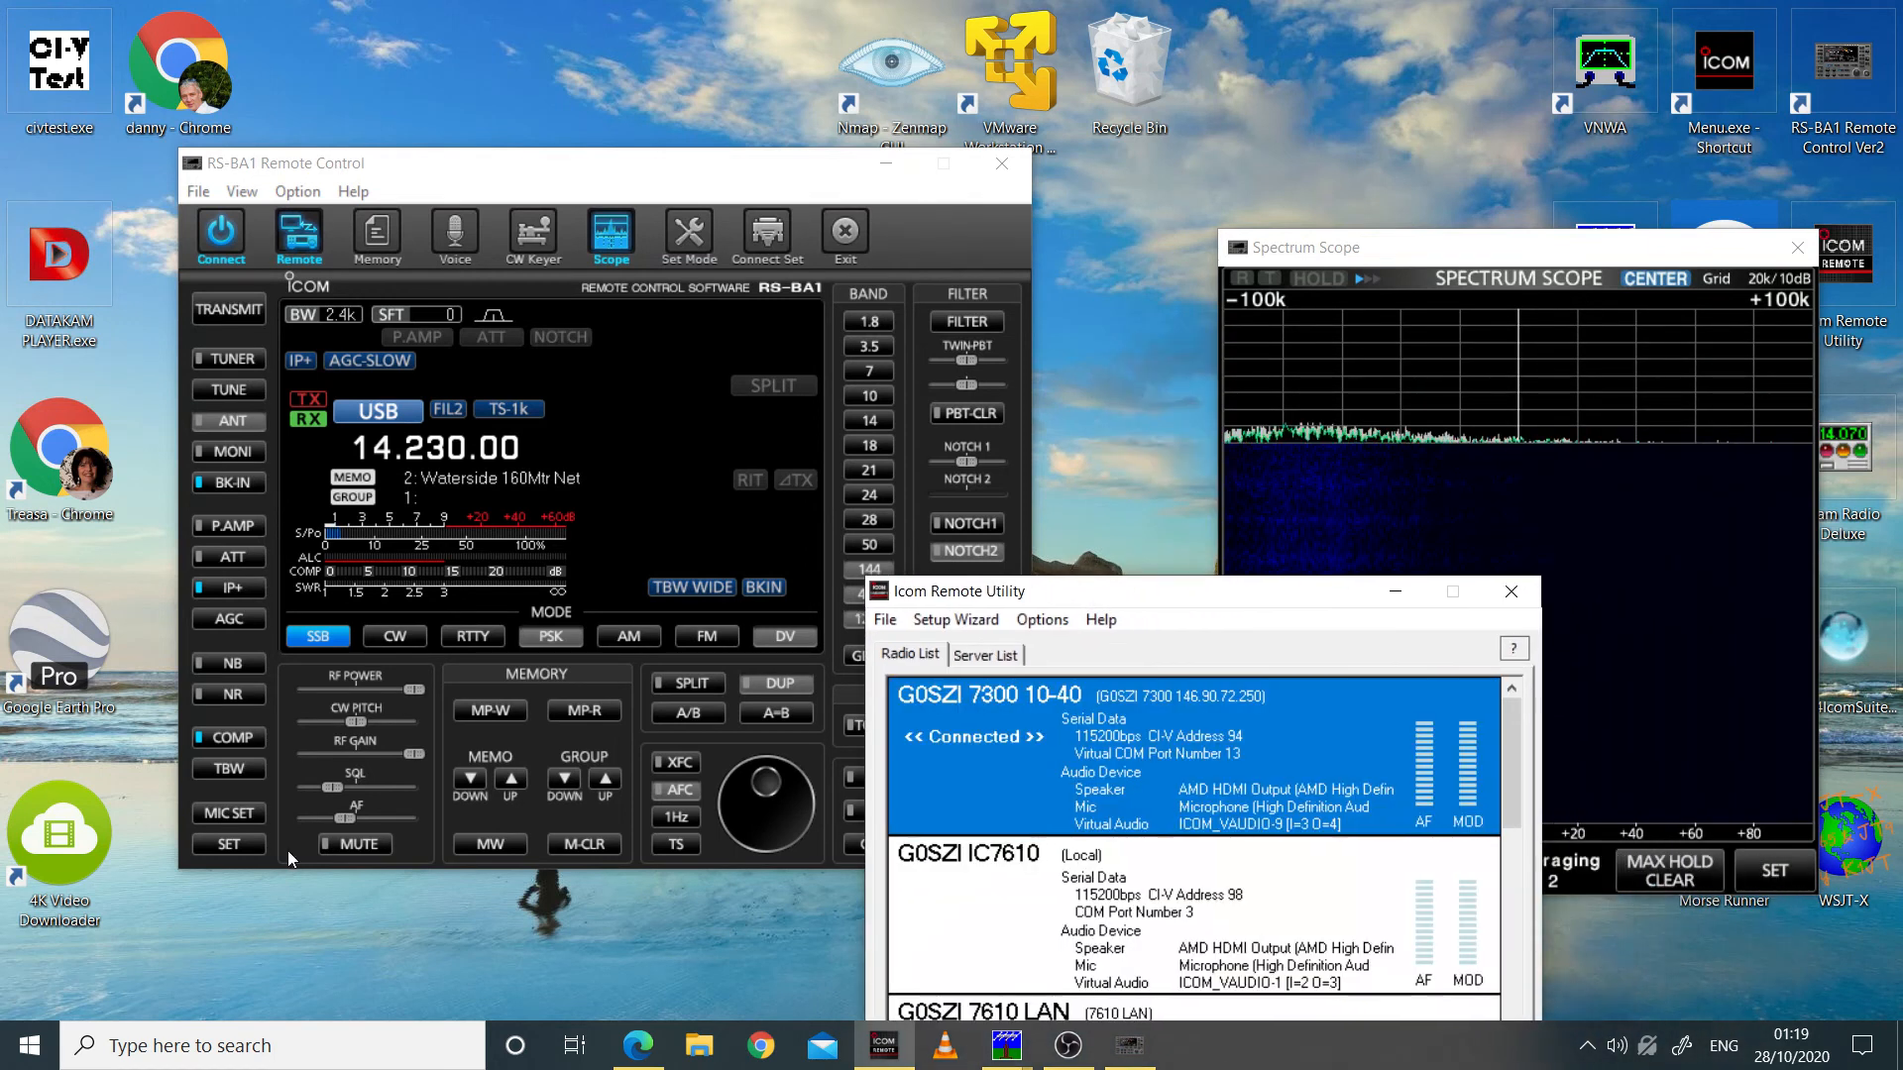
# Step: Check the IC-7300's modulation source and MOD LEVEL in the RS-BA1 microphone settings
pyautogui.click(246, 811)
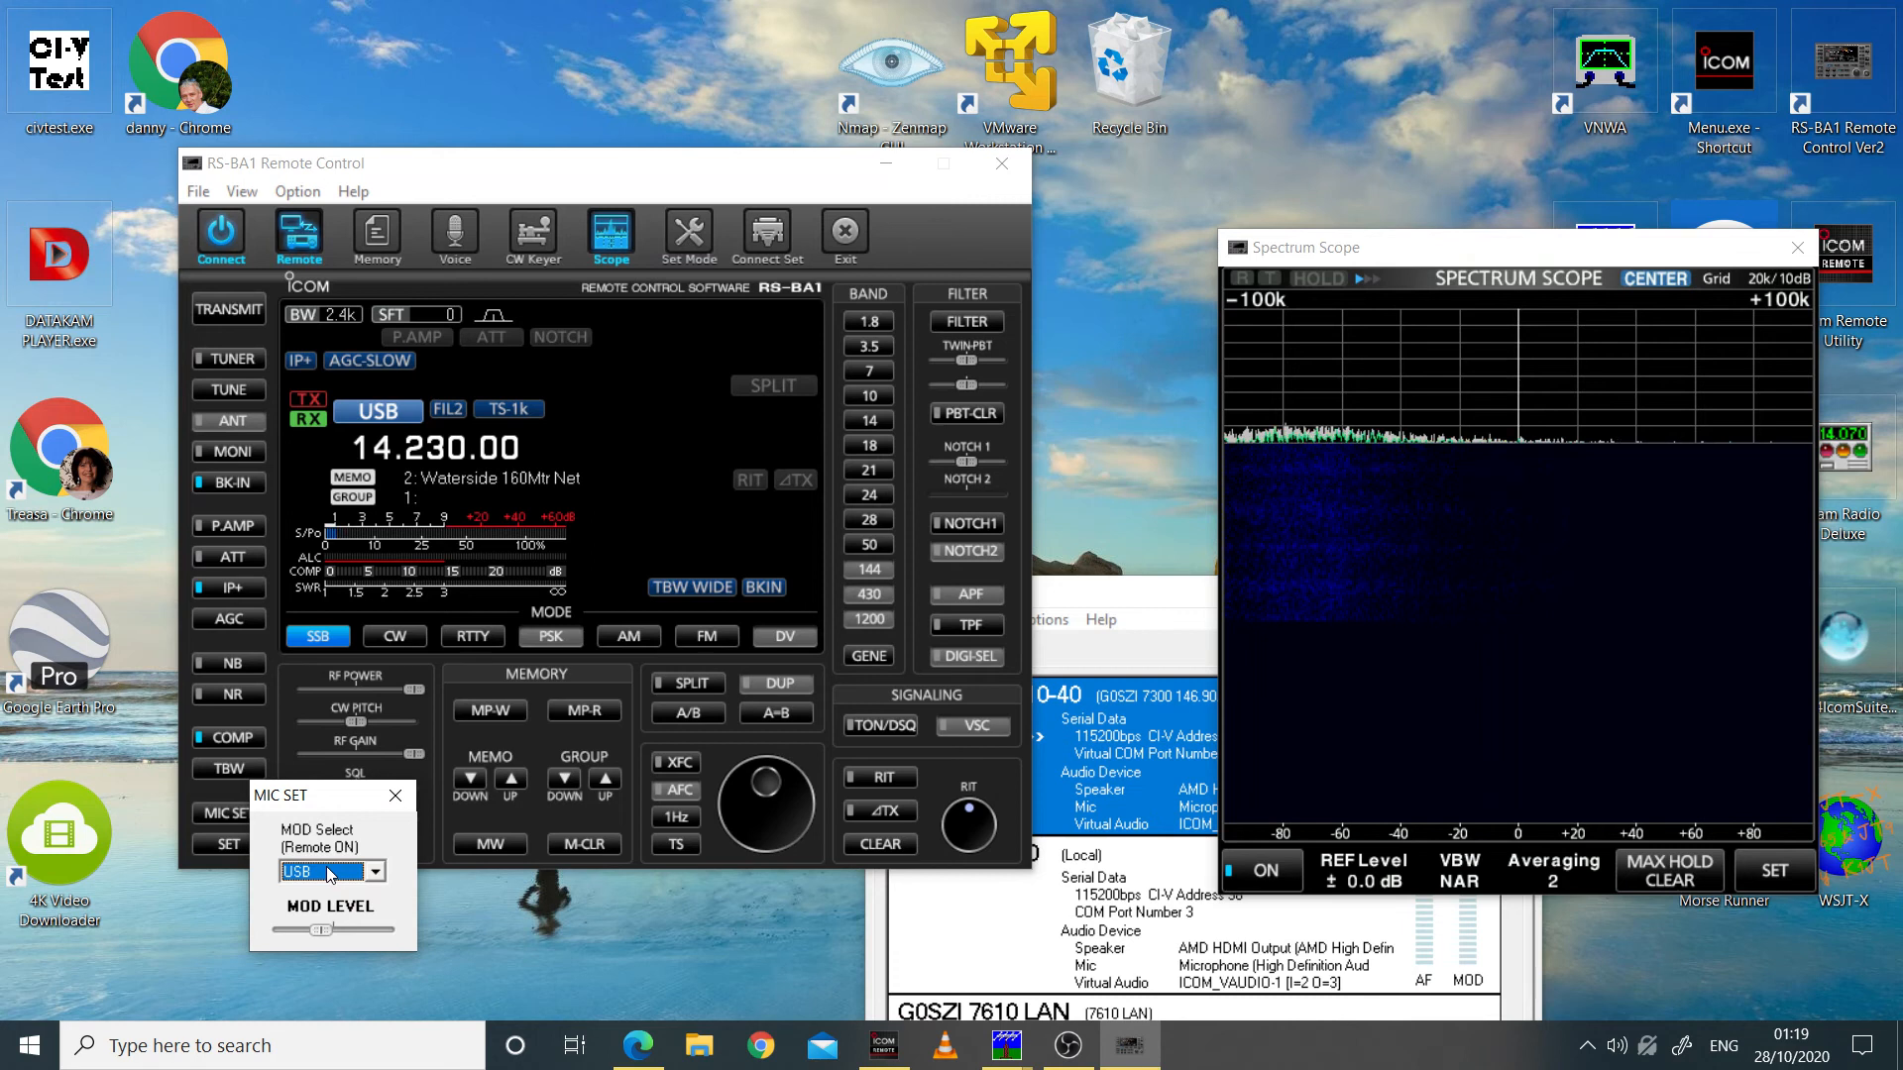
pyautogui.click(395, 797)
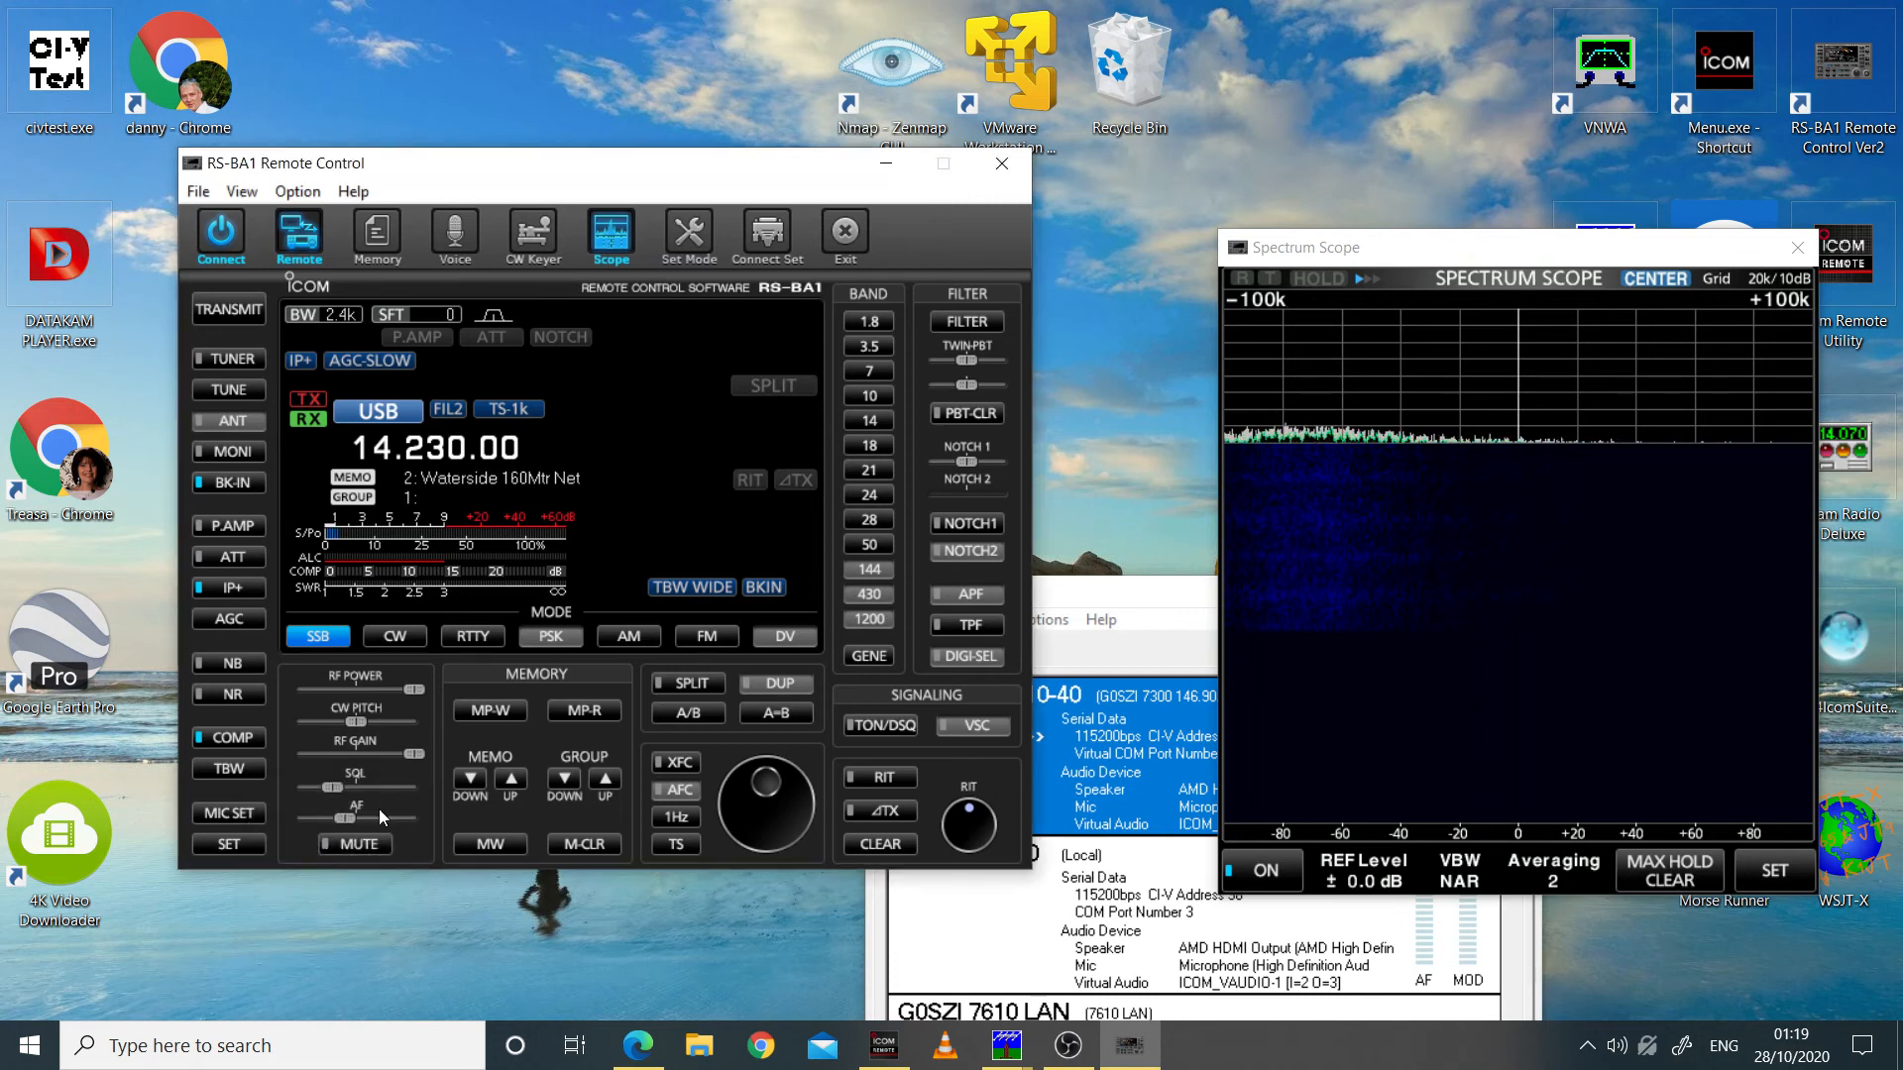
# Step: Transmit on the remote IC-7300 at 14.230.00 USB and narrow the Spectrum Scope span to ±5.0k
pyautogui.click(240, 307)
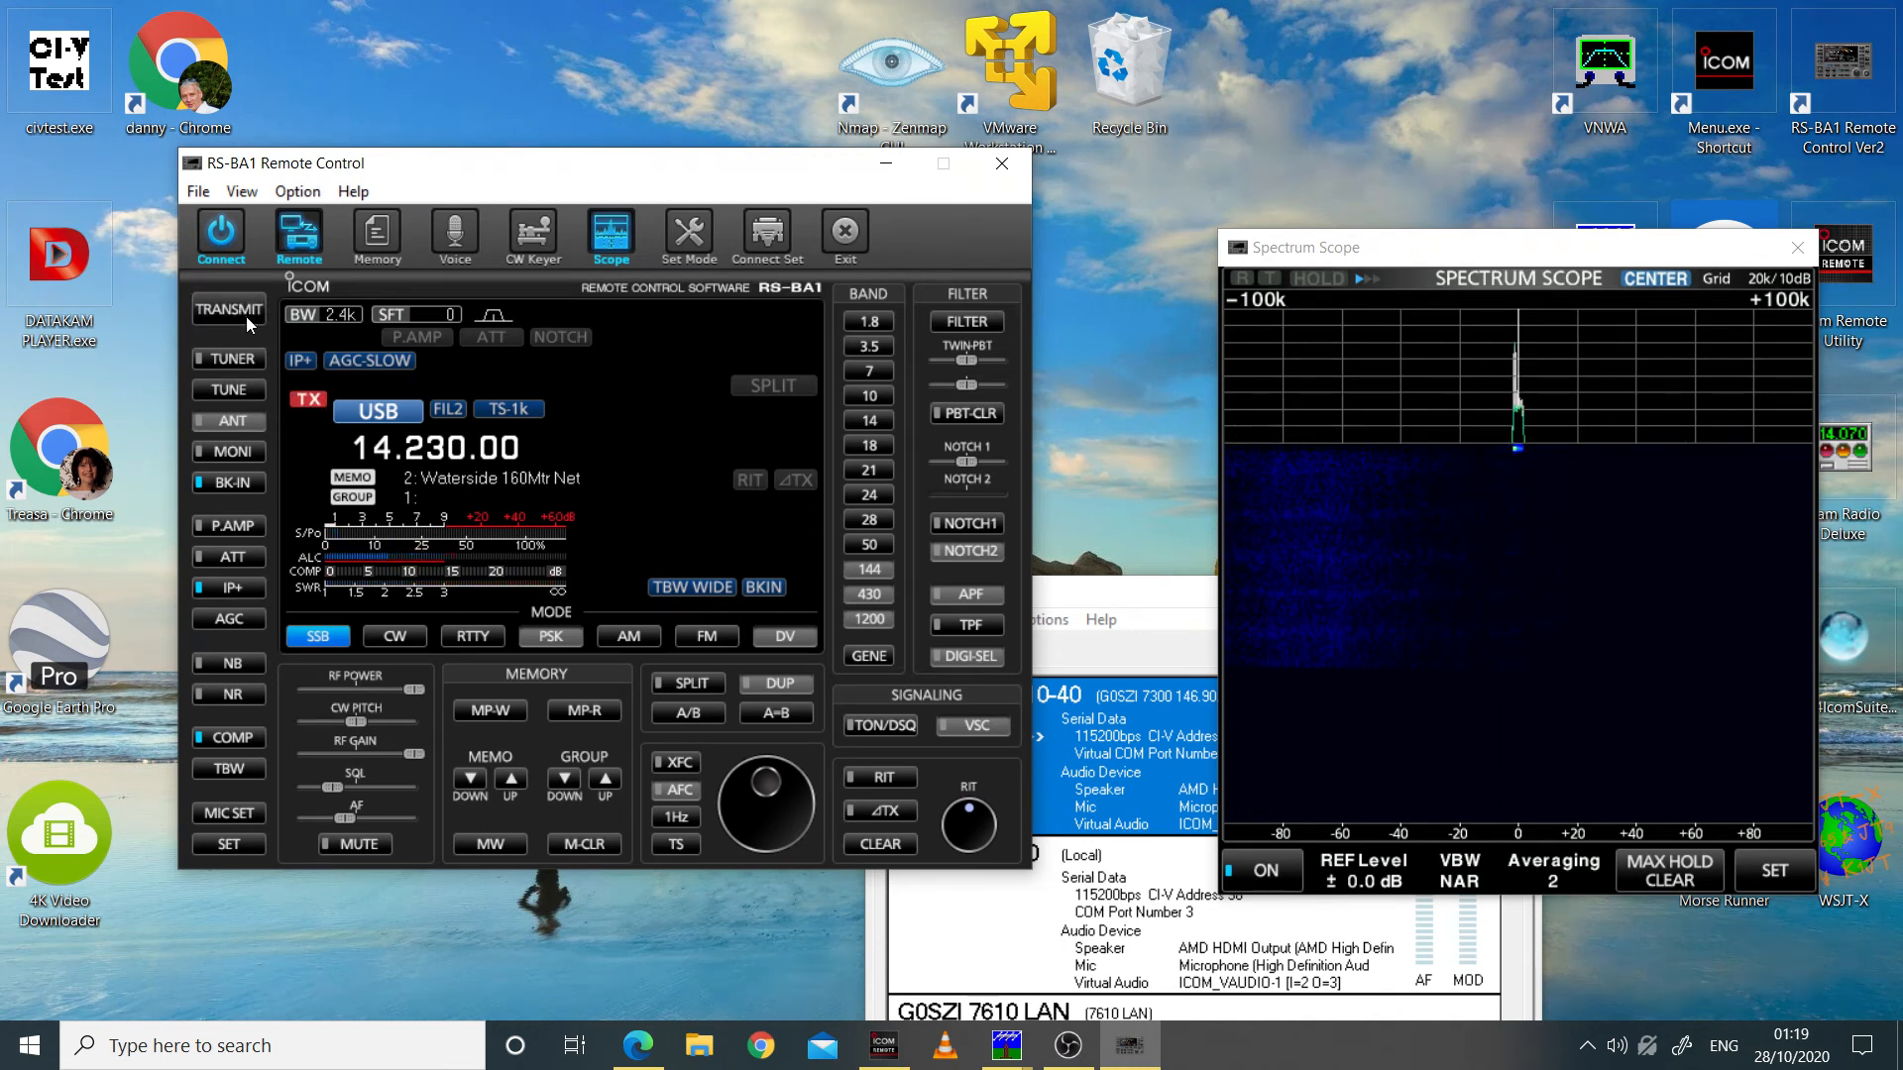
pyautogui.click(1768, 298)
pyautogui.click(1768, 298)
pyautogui.click(1768, 299)
pyautogui.click(1768, 299)
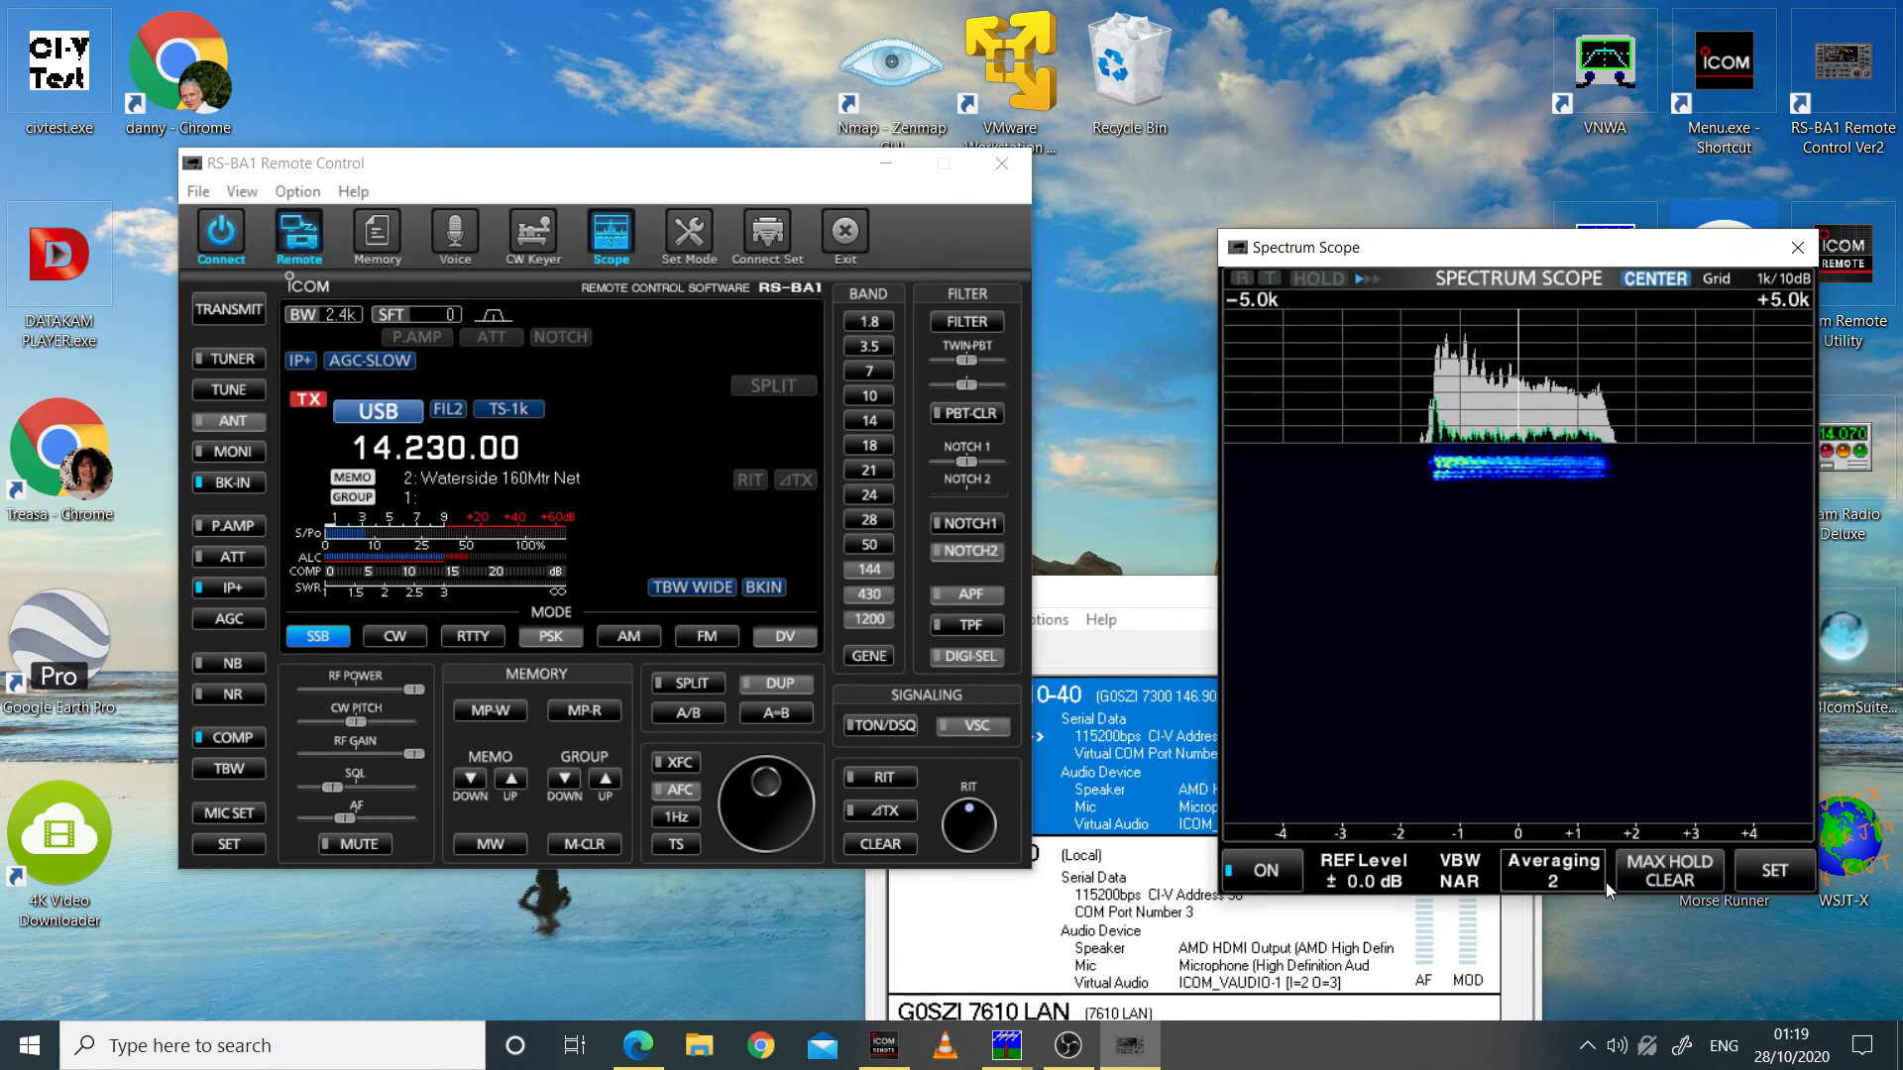
# Step: Open the Windows recording devices, move the Sound dialog next to the Spectrum Scope, and select the default High Definition Audio Microphone
pyautogui.rightClick(1652, 1056)
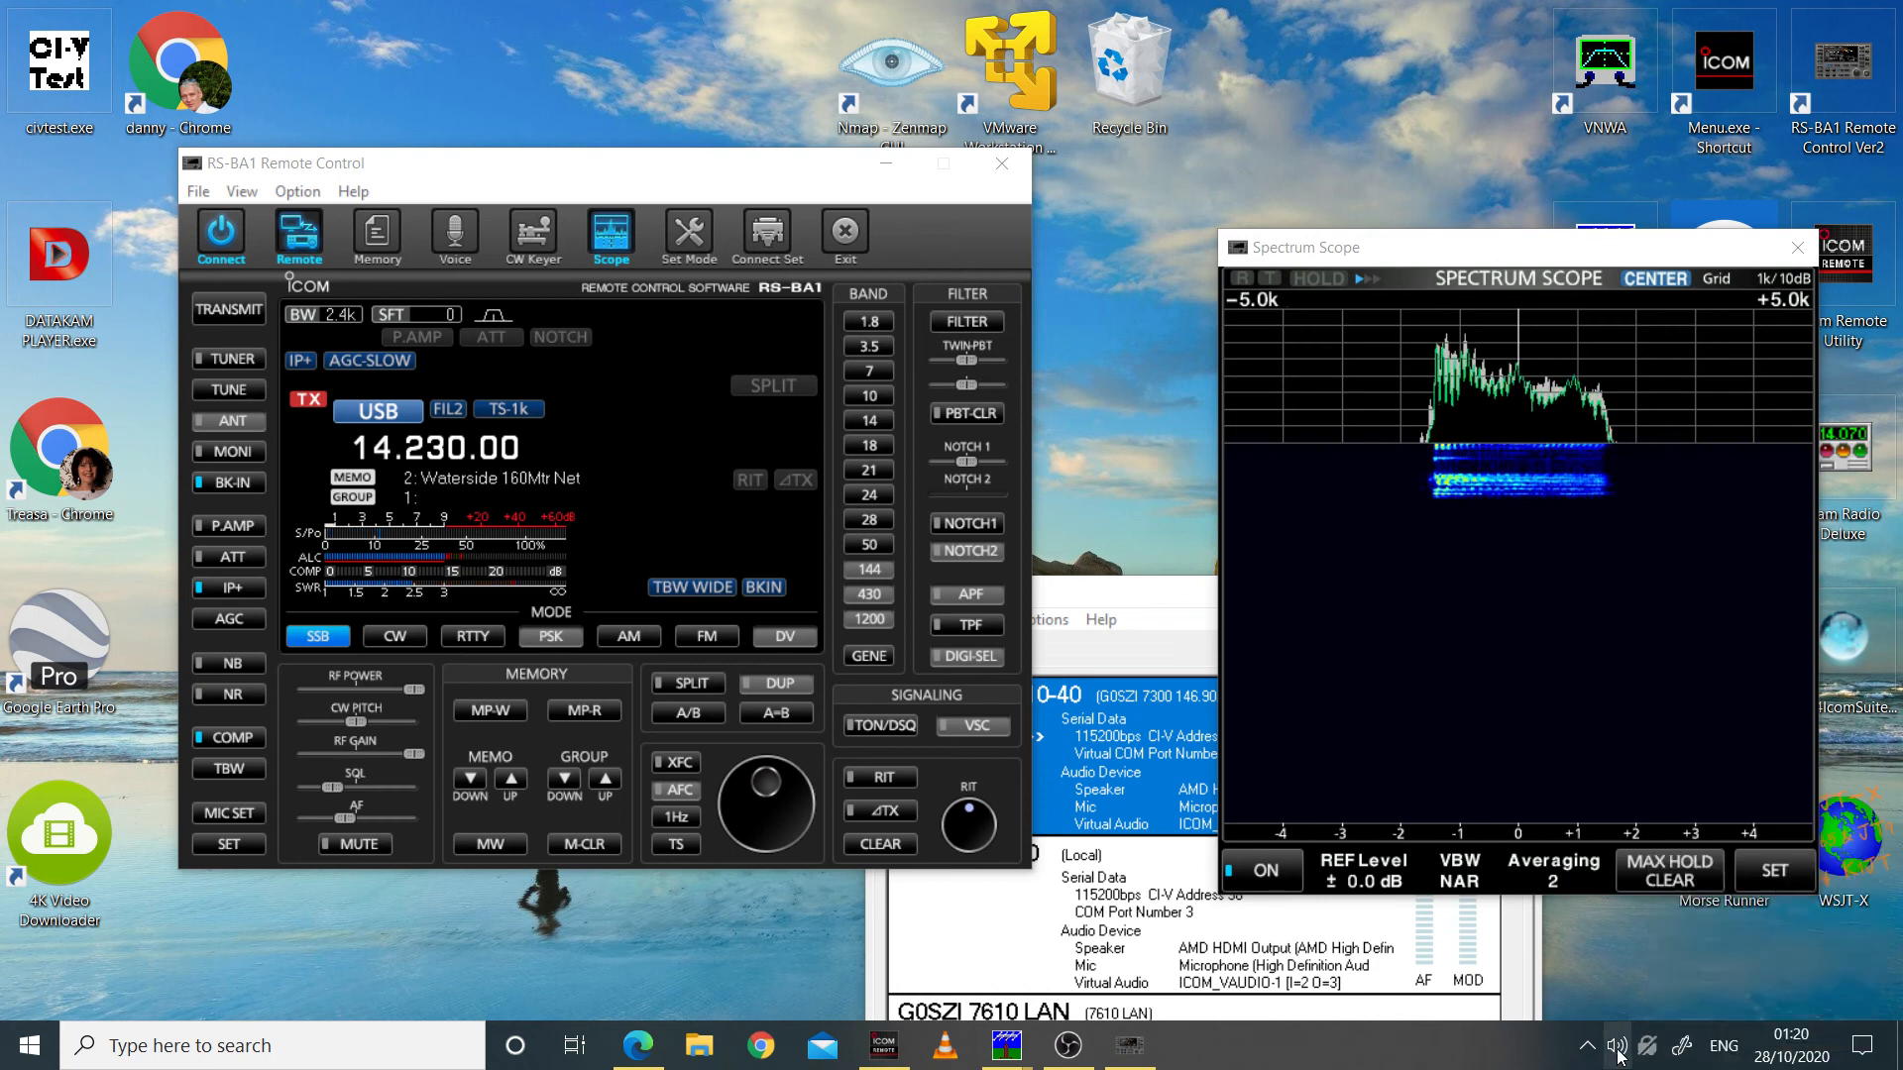
pyautogui.rightClick(1618, 1057)
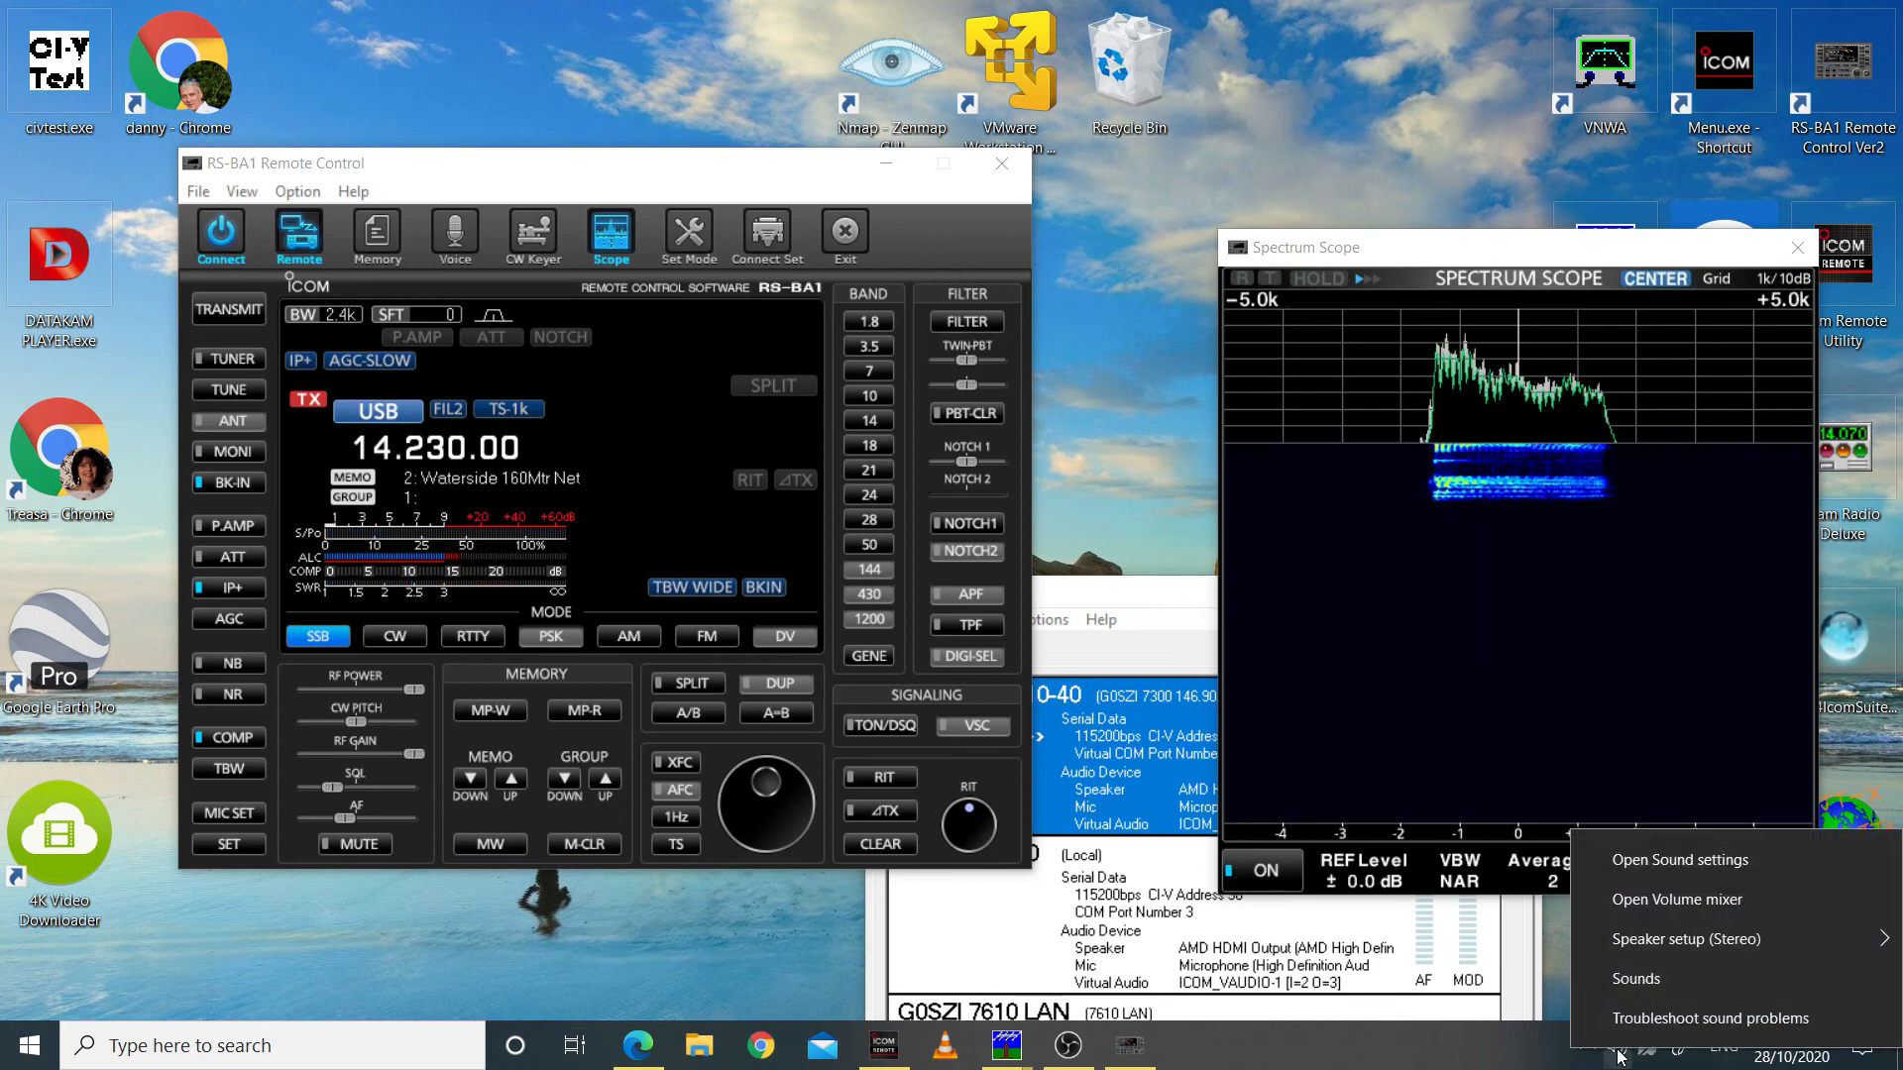
pyautogui.click(1625, 984)
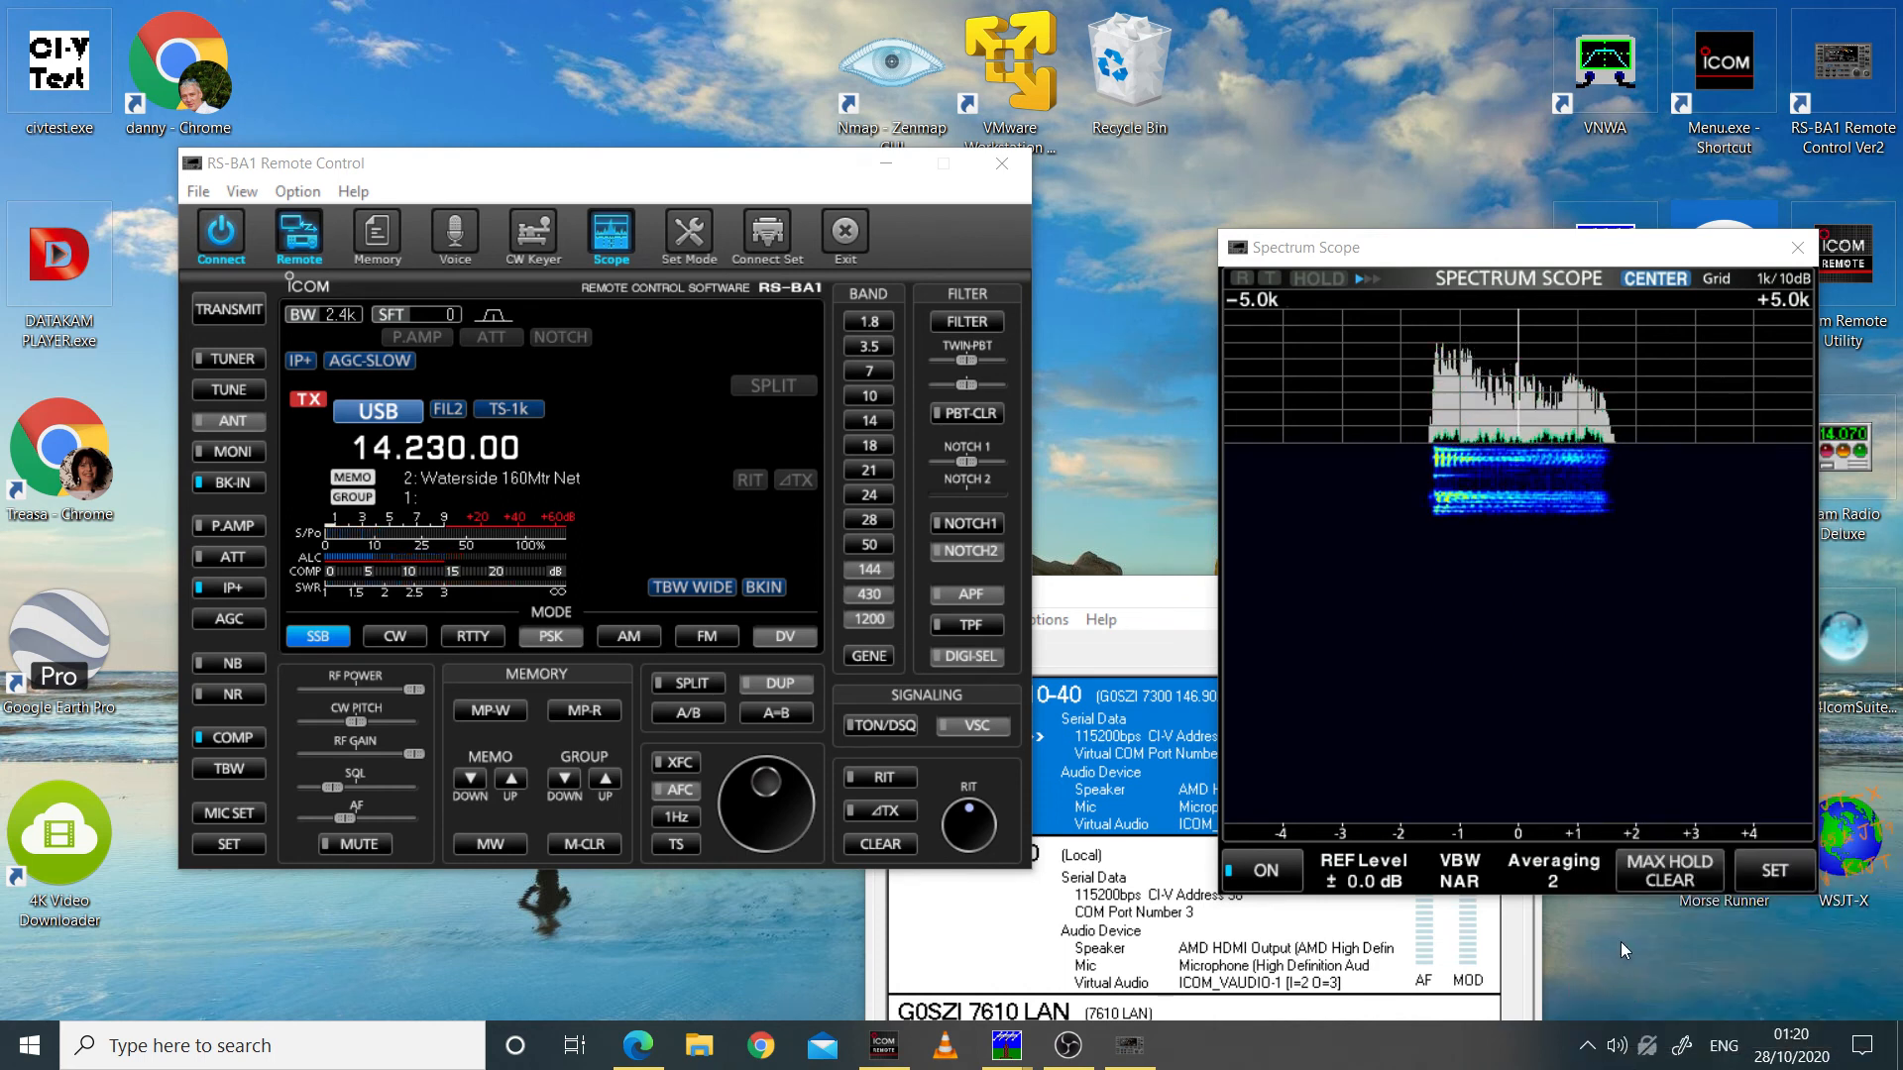
pyautogui.moveTo(480, 201); pyautogui.dragTo(1029, 312)
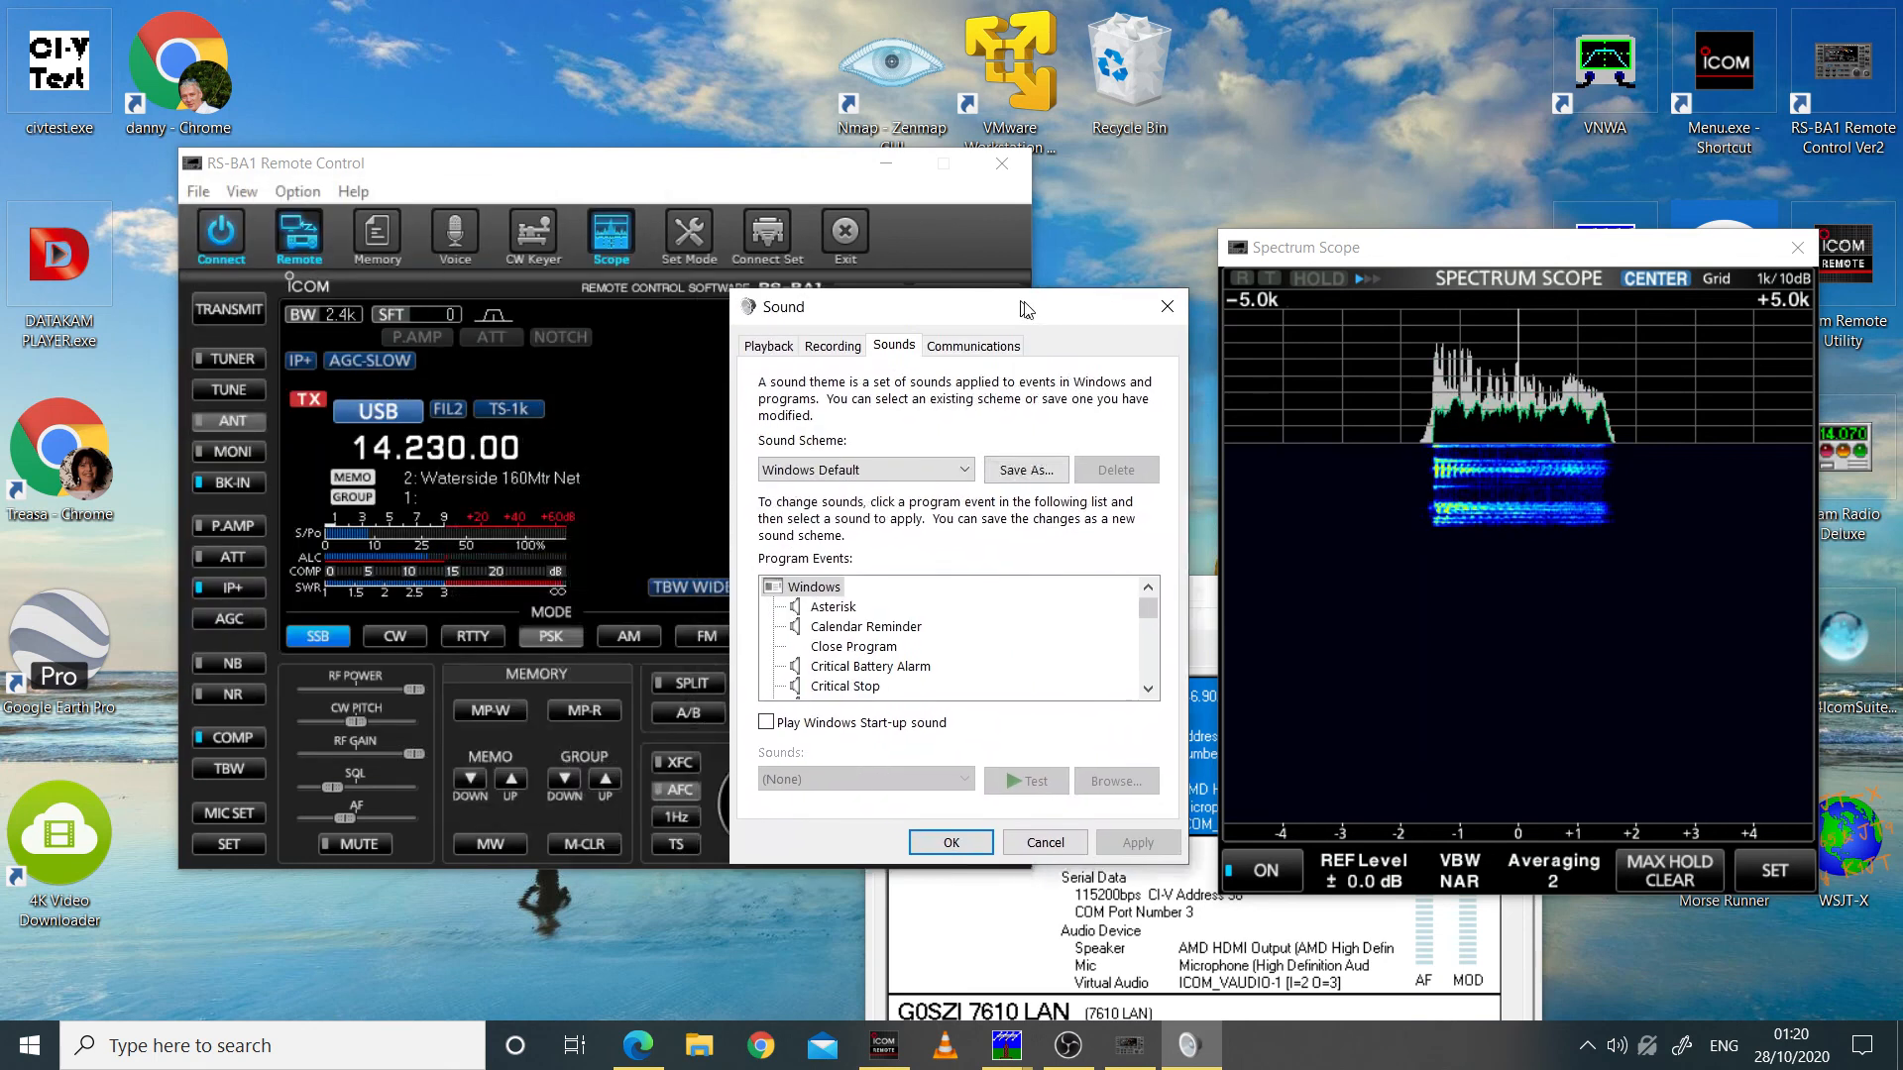
pyautogui.click(843, 349)
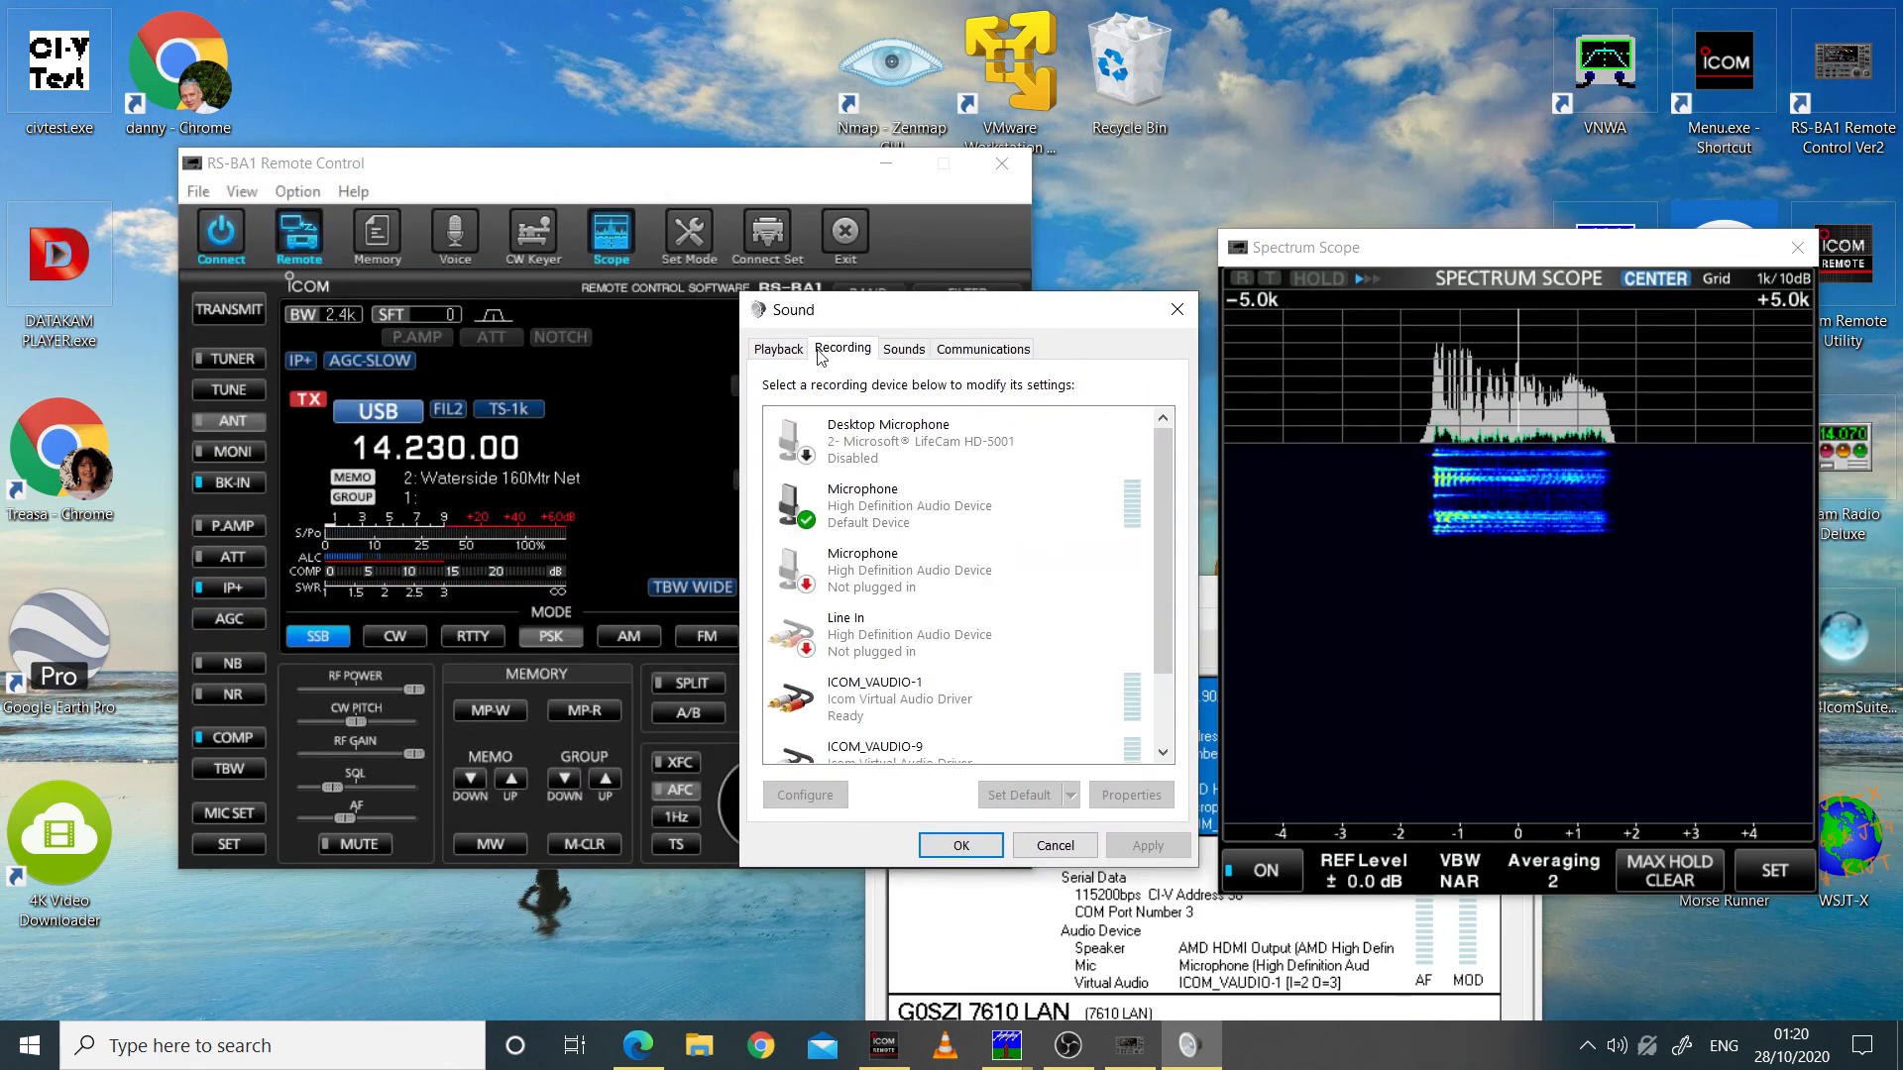
pyautogui.click(917, 513)
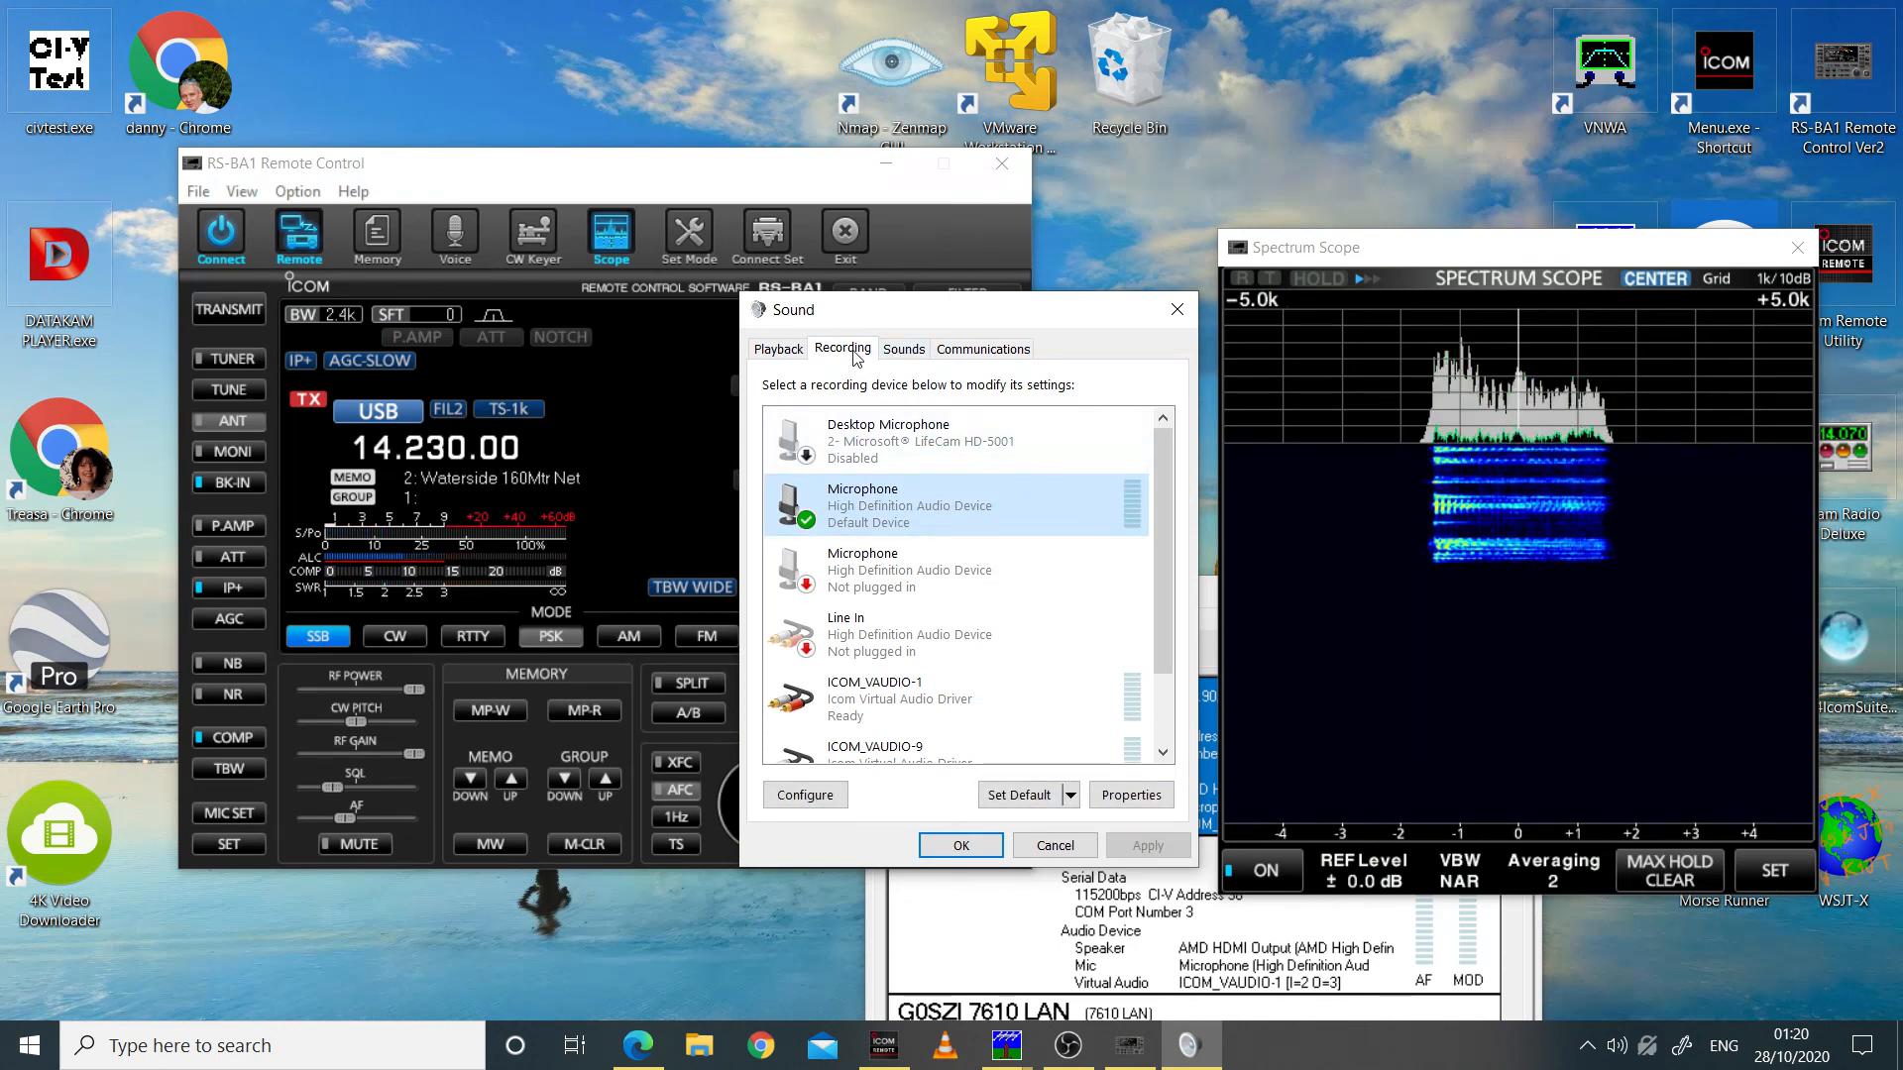
# Step: Try the default microphone's level at 2 while transmitting, set it to 37, and save the Windows sound settings
pyautogui.doubleClick(913, 509)
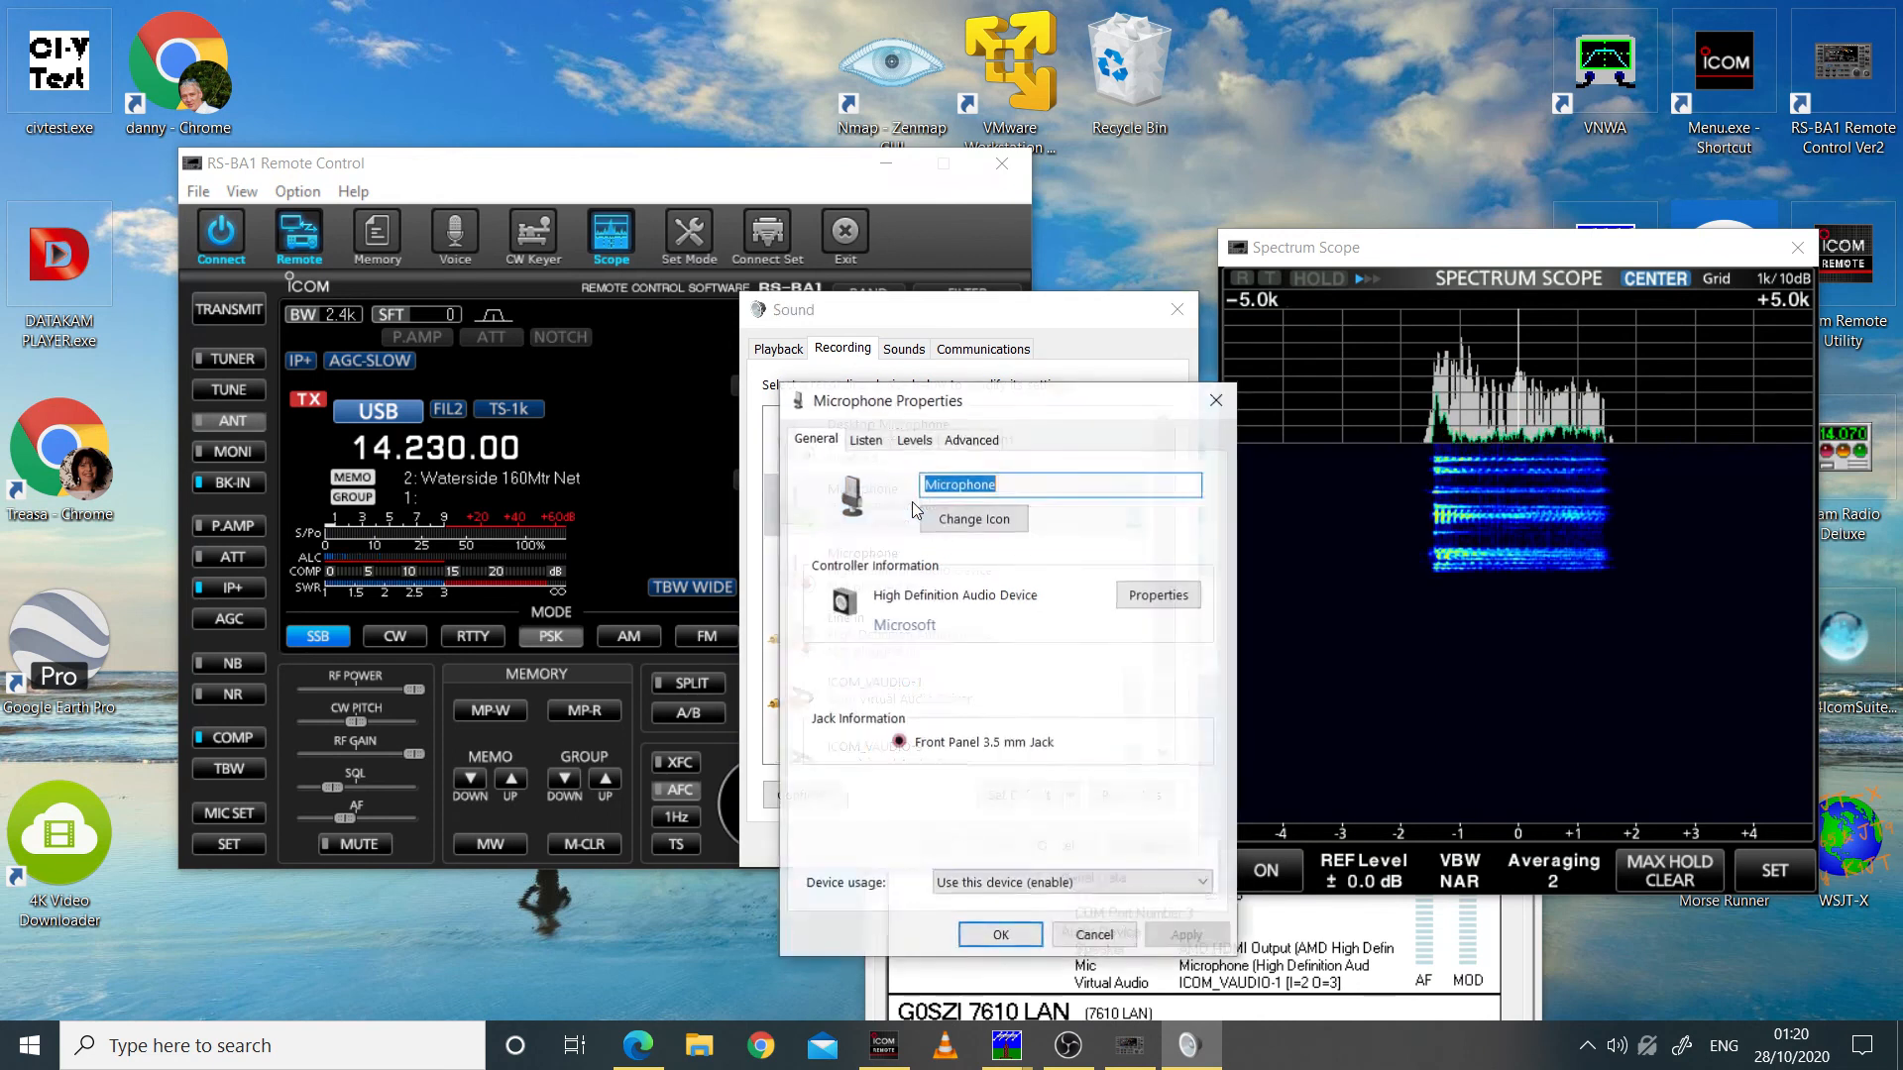
pyautogui.click(915, 443)
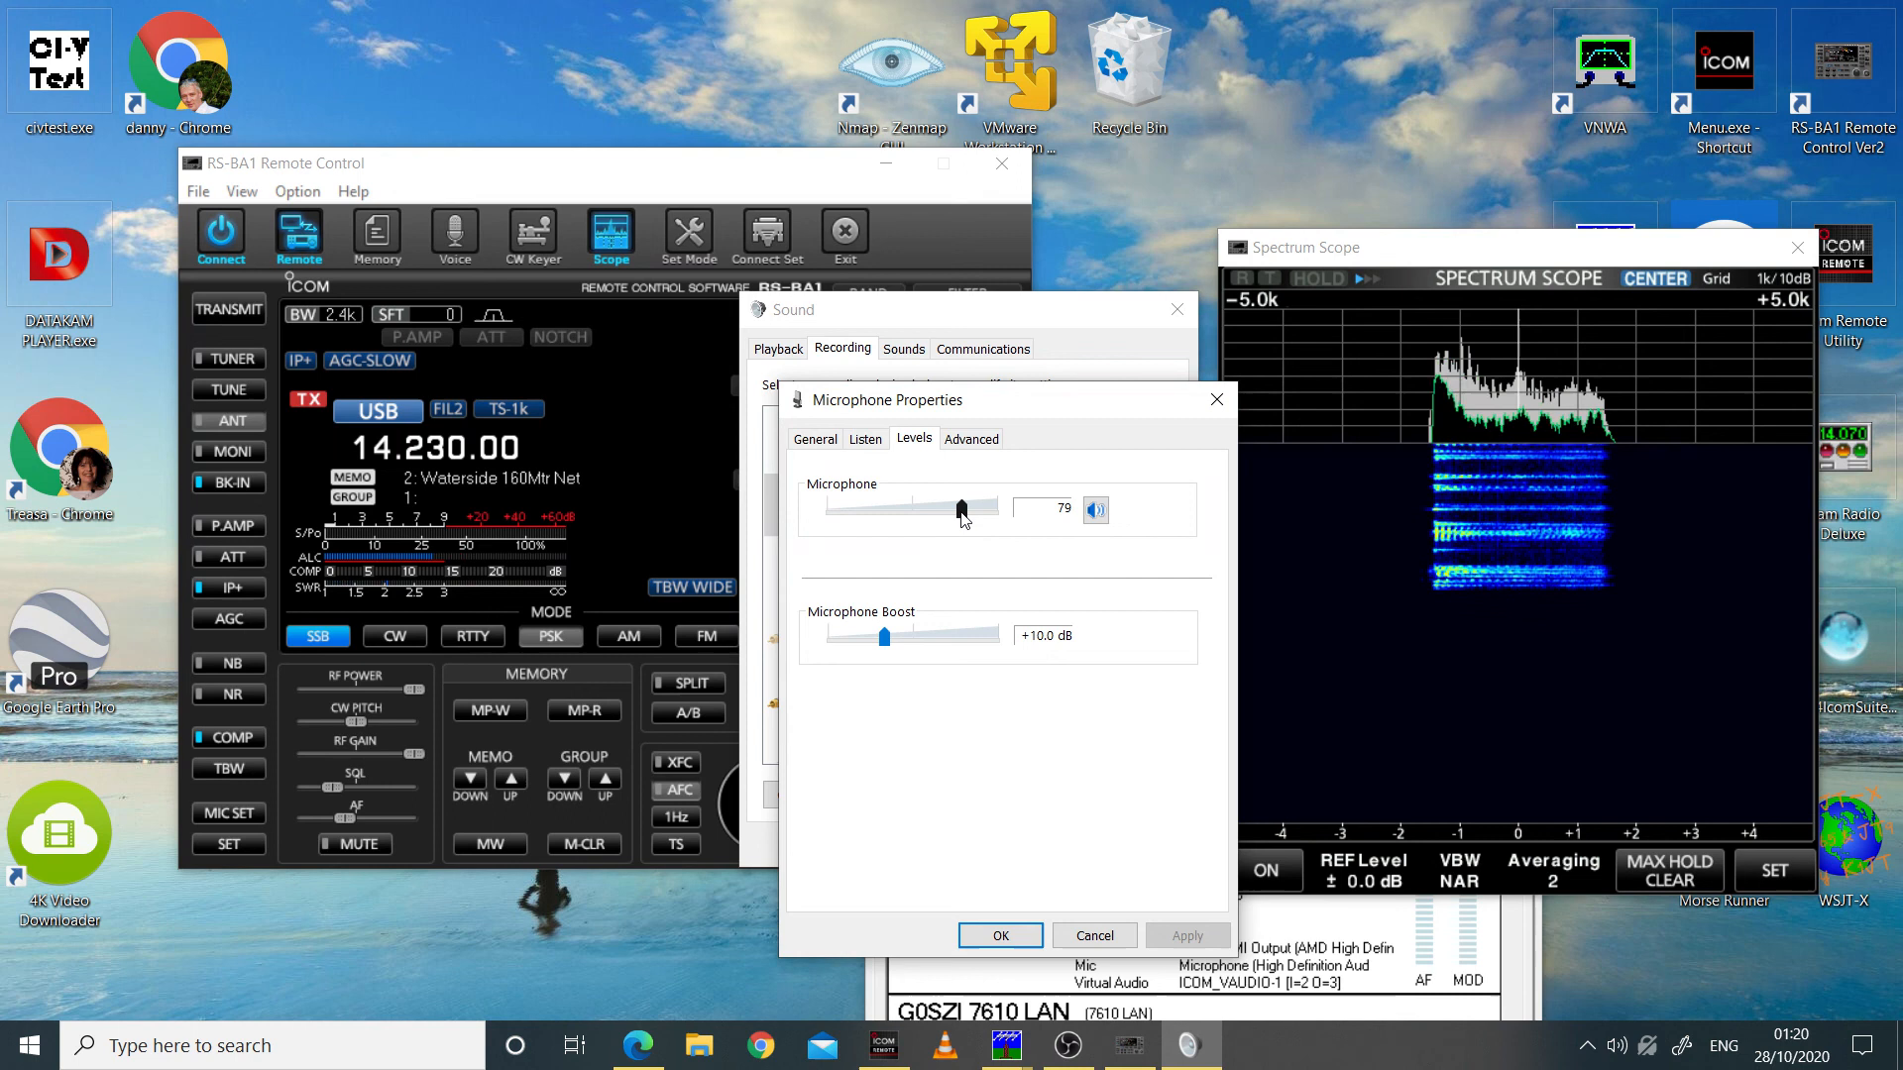
pyautogui.moveTo(962, 513); pyautogui.dragTo(835, 526)
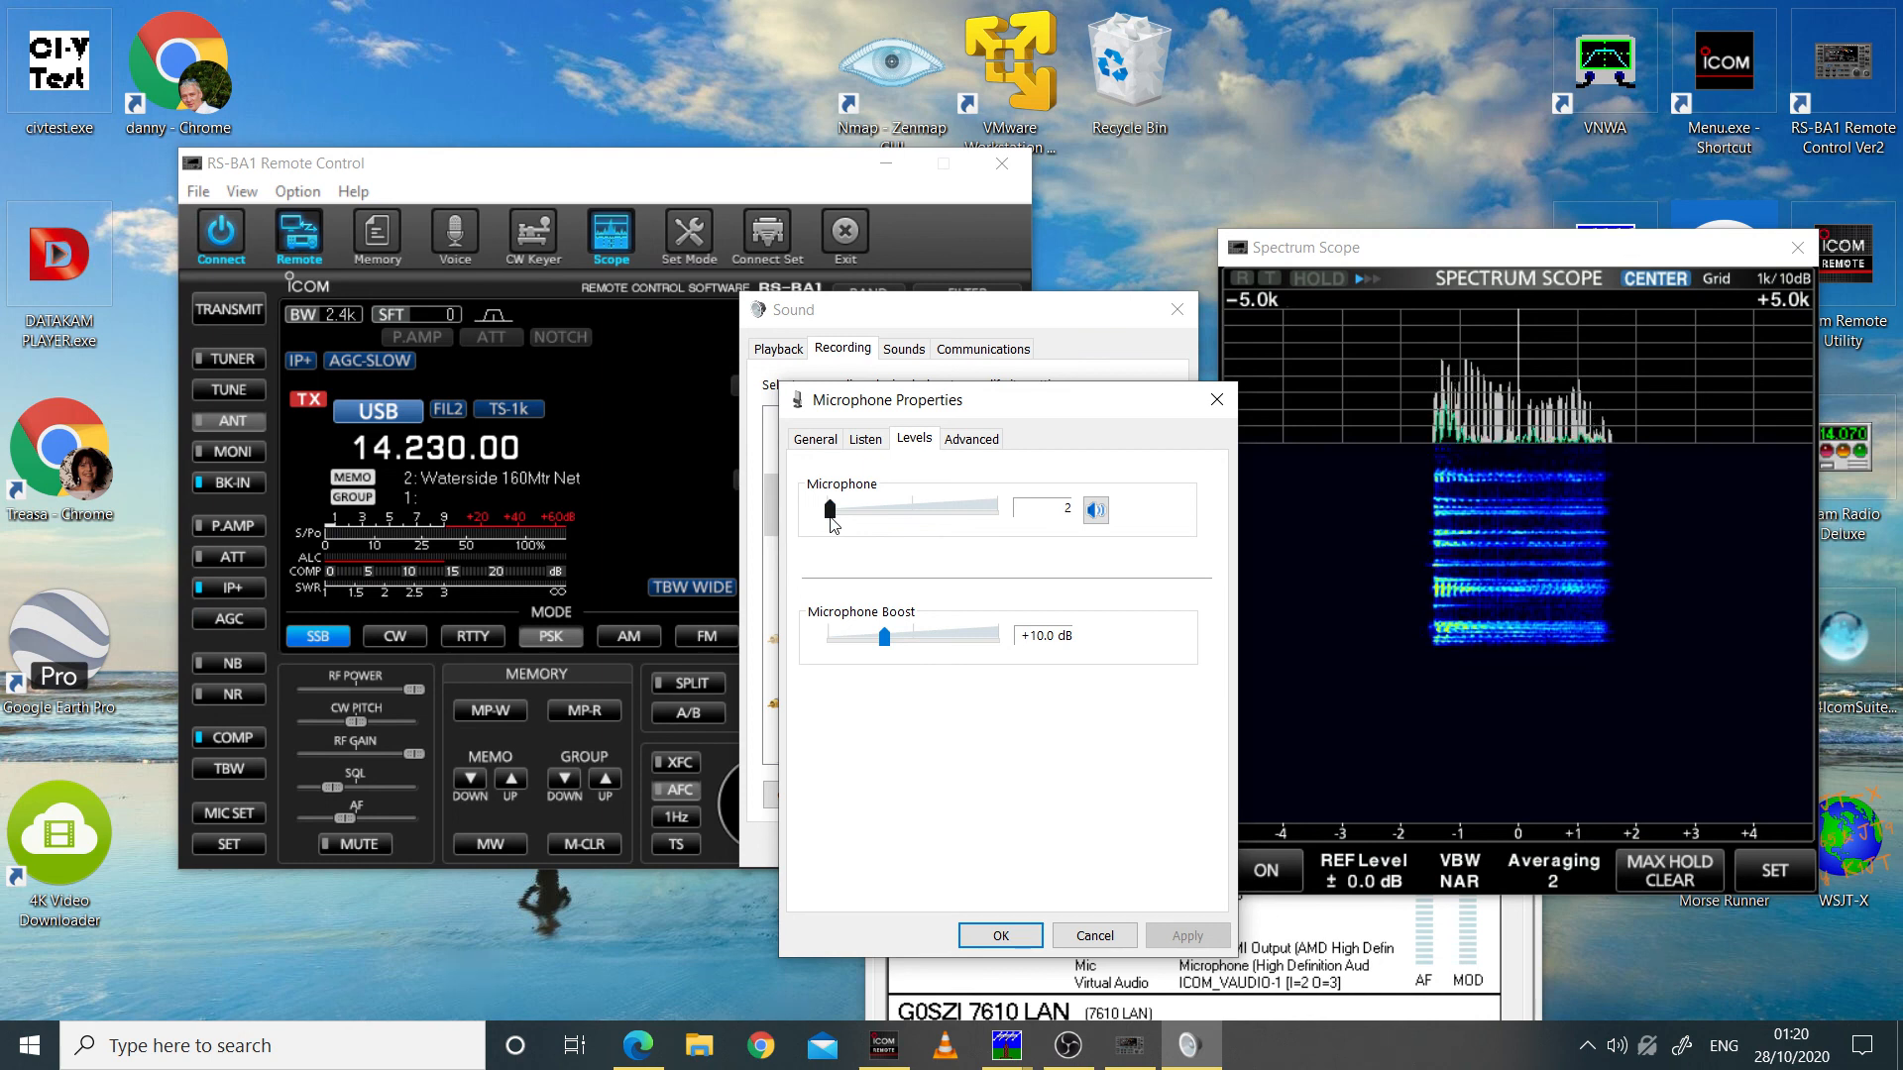
pyautogui.moveTo(830, 524); pyautogui.dragTo(893, 538)
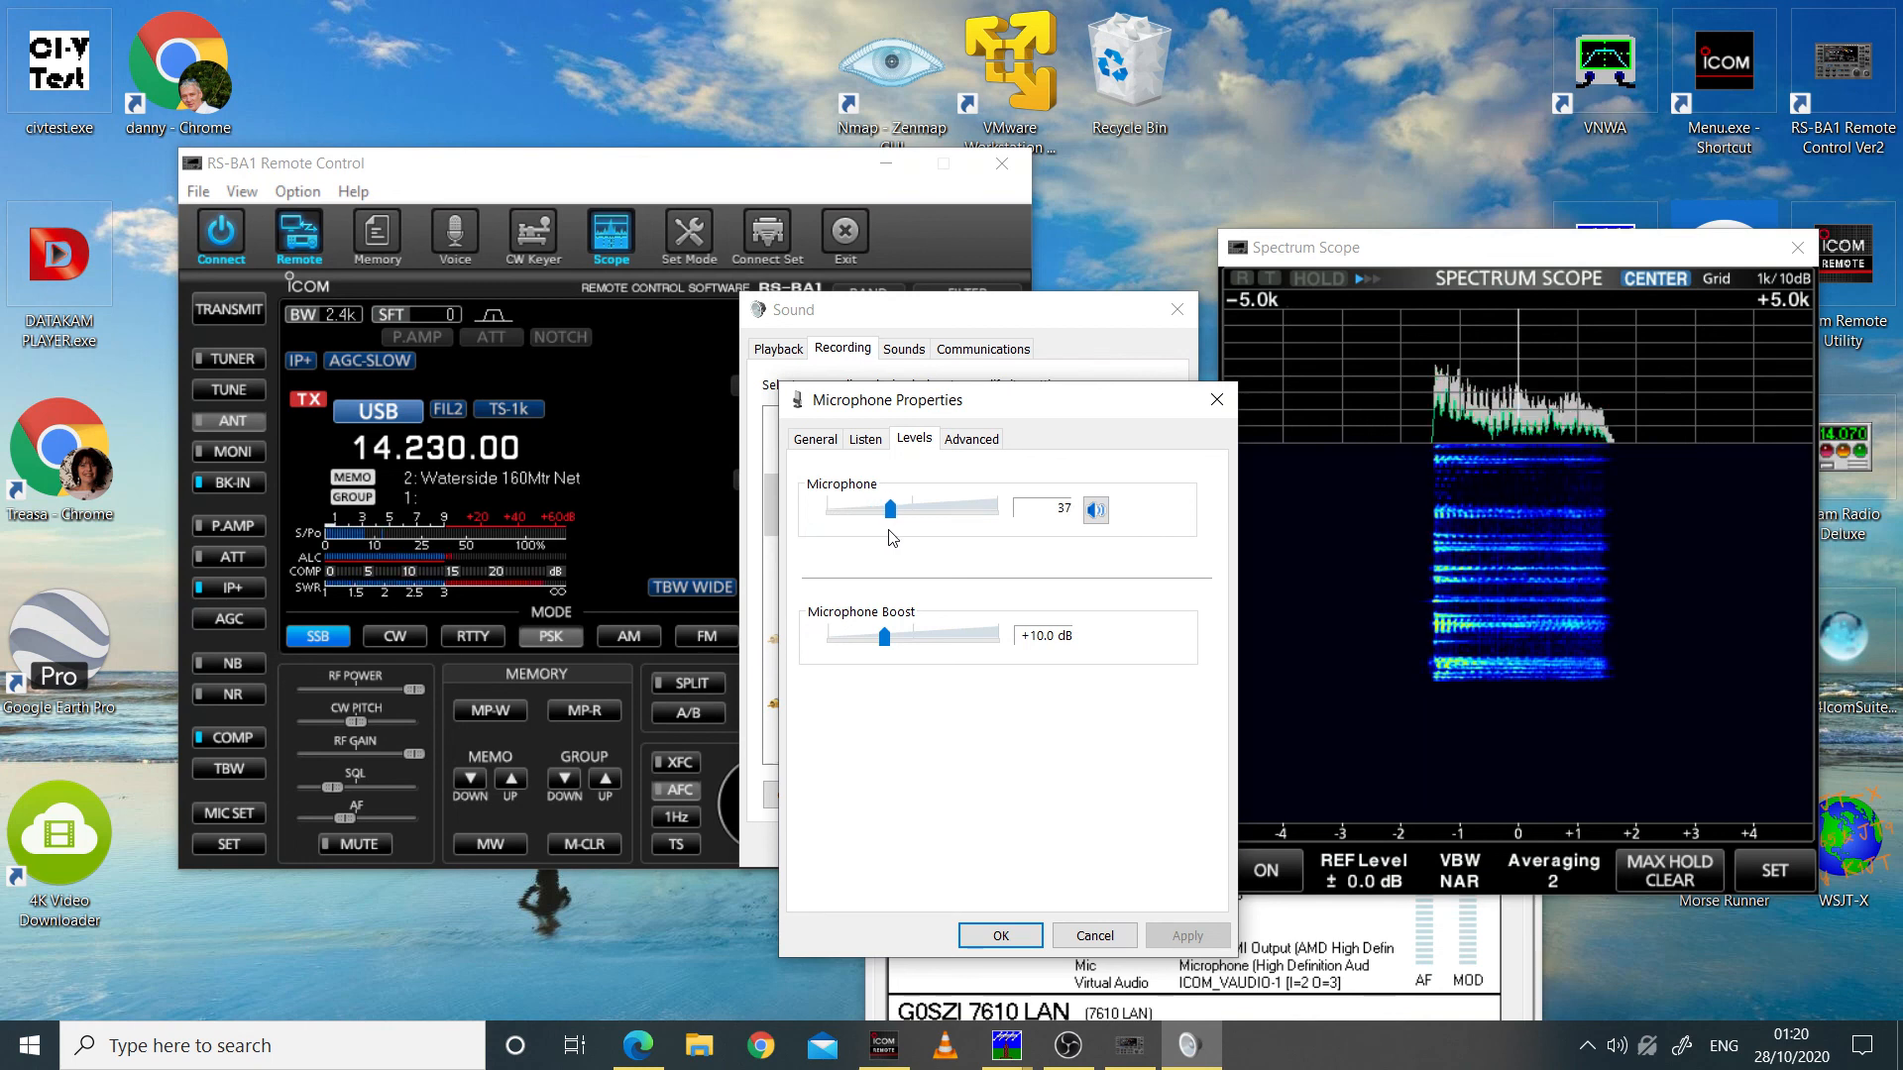
pyautogui.click(1000, 935)
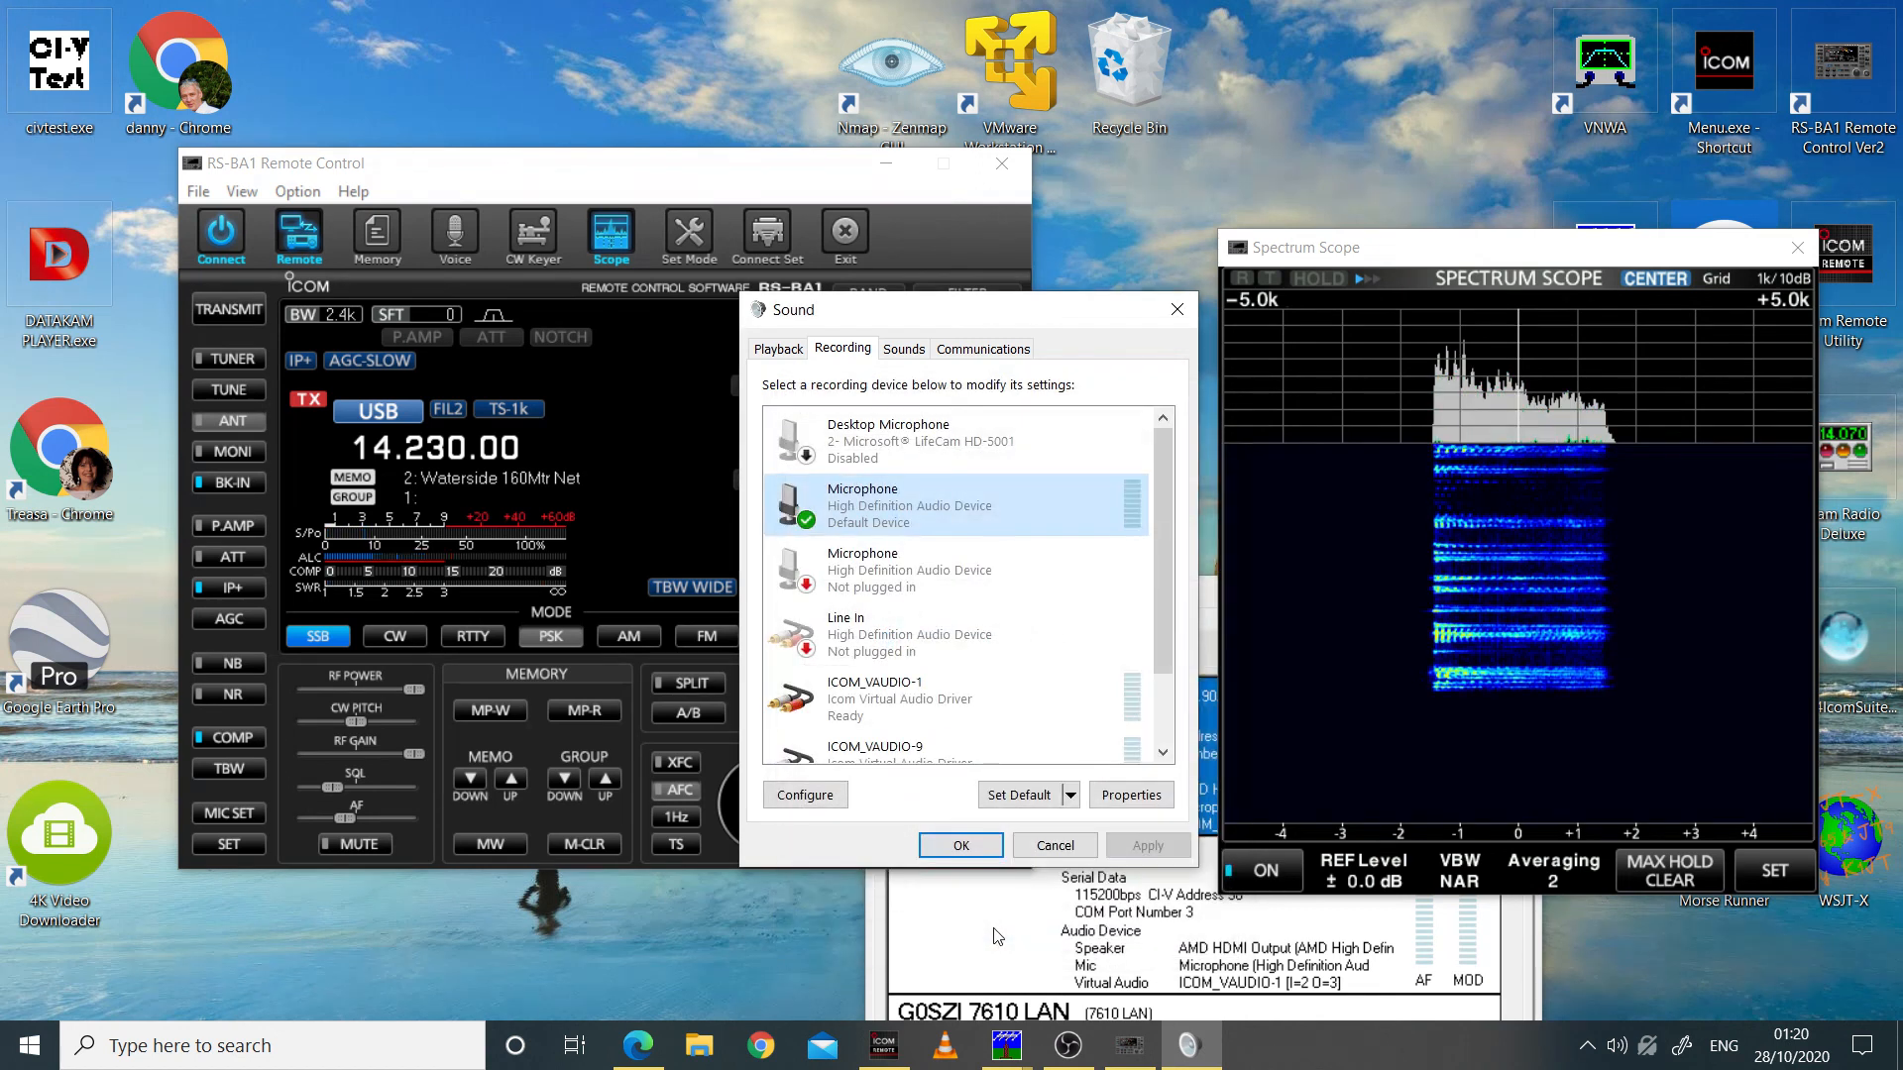
pyautogui.click(967, 845)
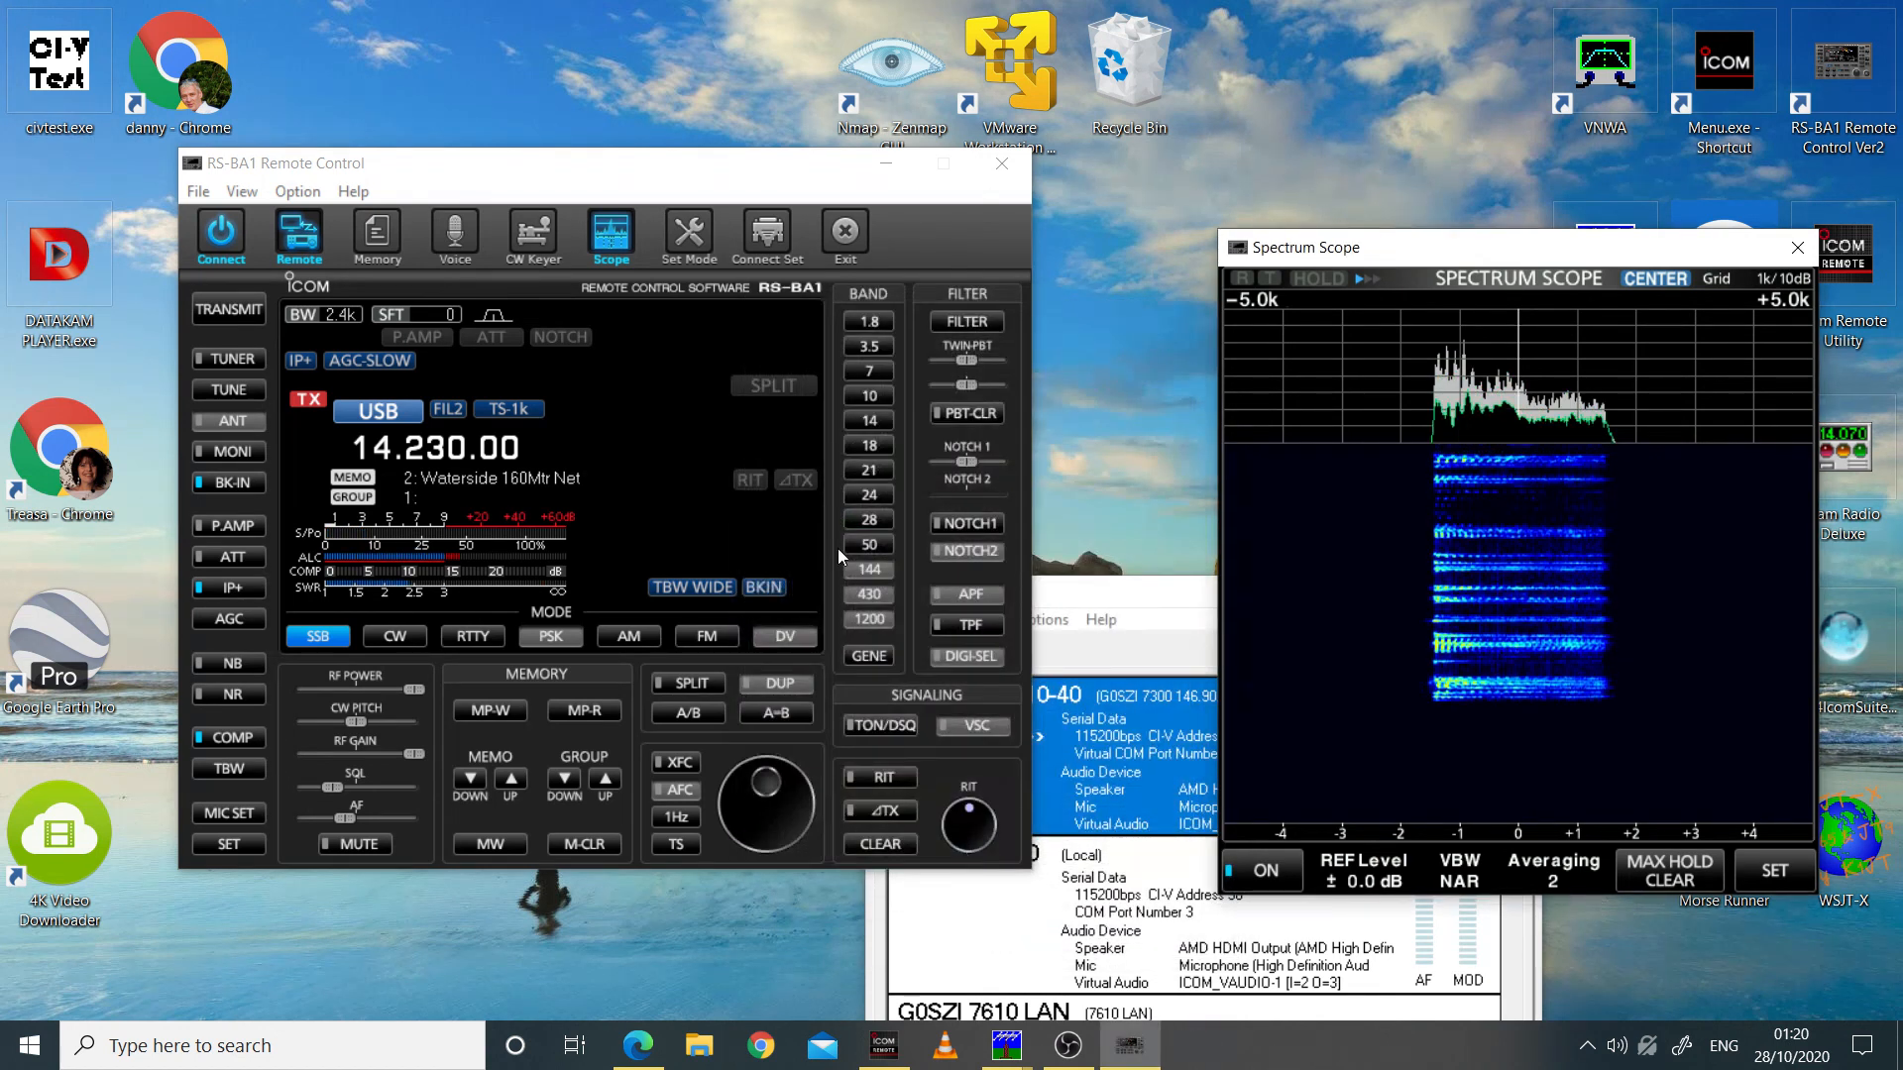
# Step: Return the radio to receive and rearrange the Spectrum Scope and RS-BA1 Remote Control windows side by side without overlap
pyautogui.click(204, 311)
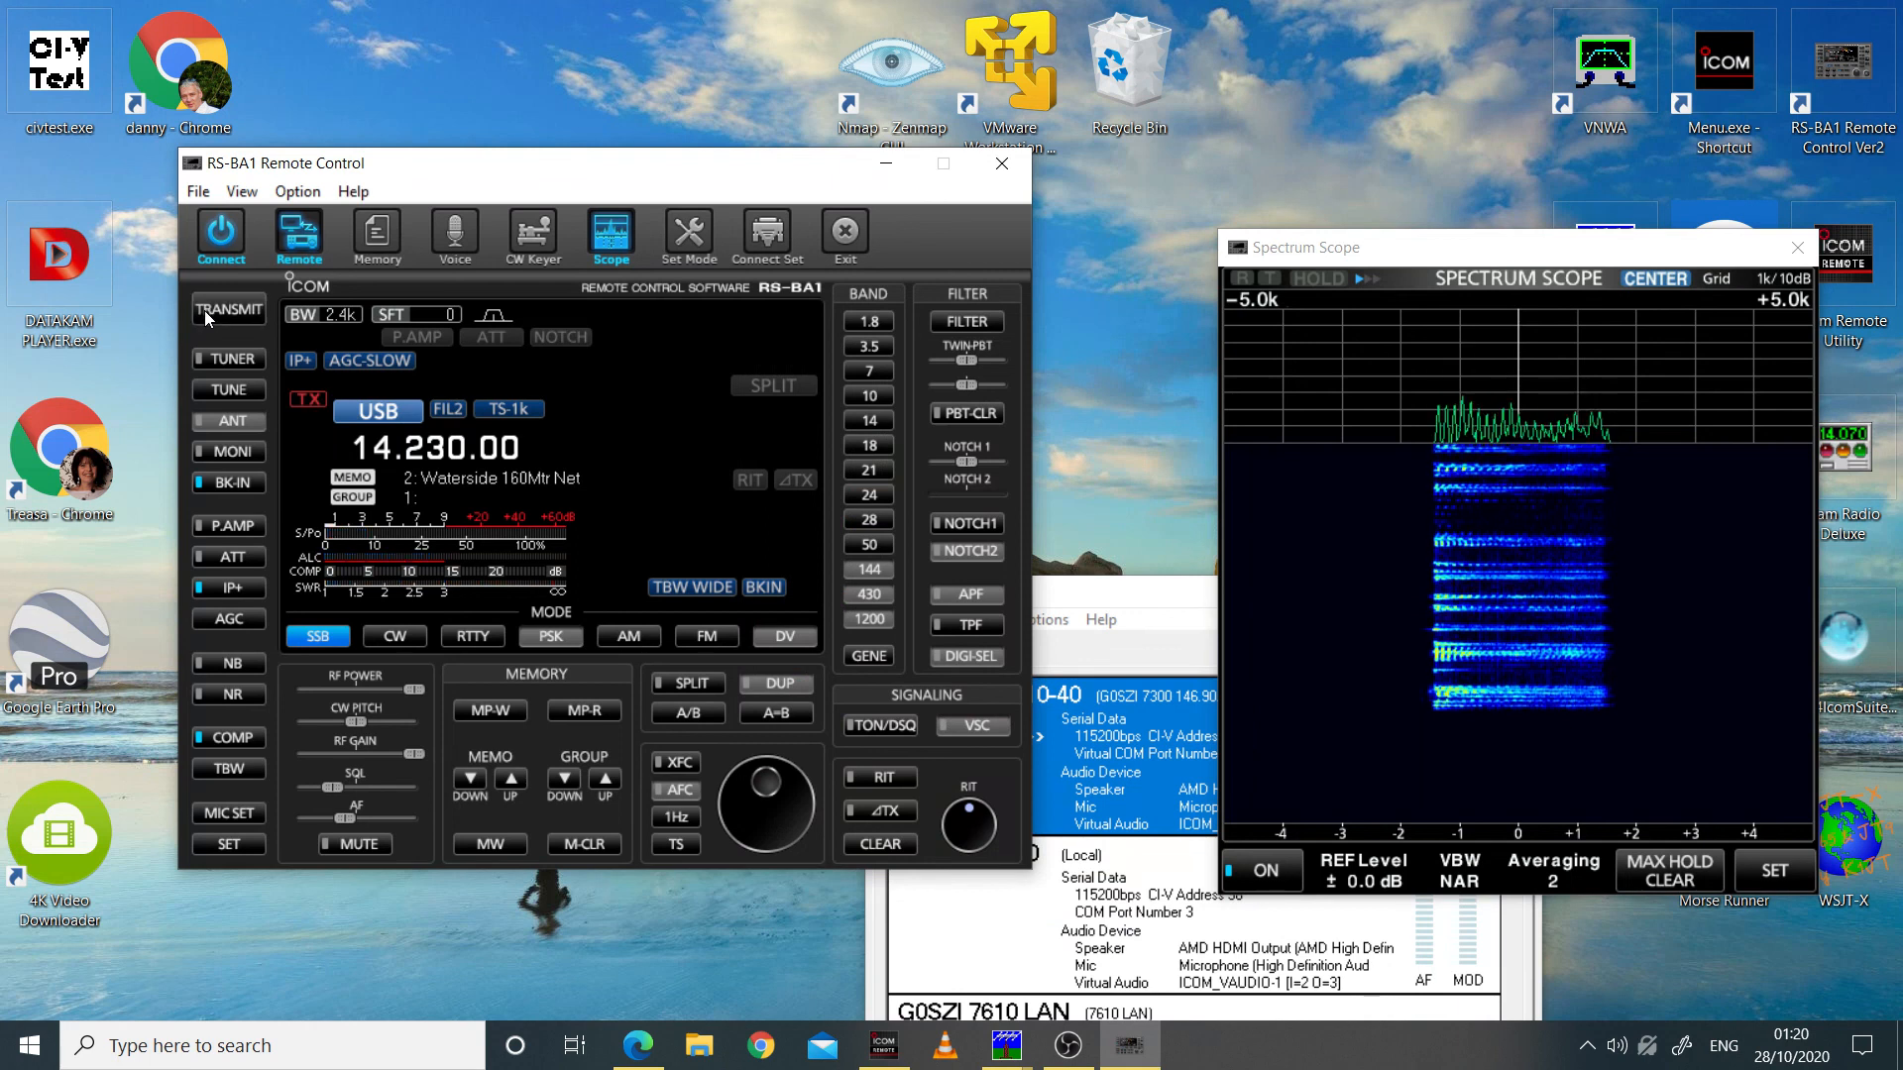
pyautogui.moveTo(1446, 255); pyautogui.dragTo(1333, 176)
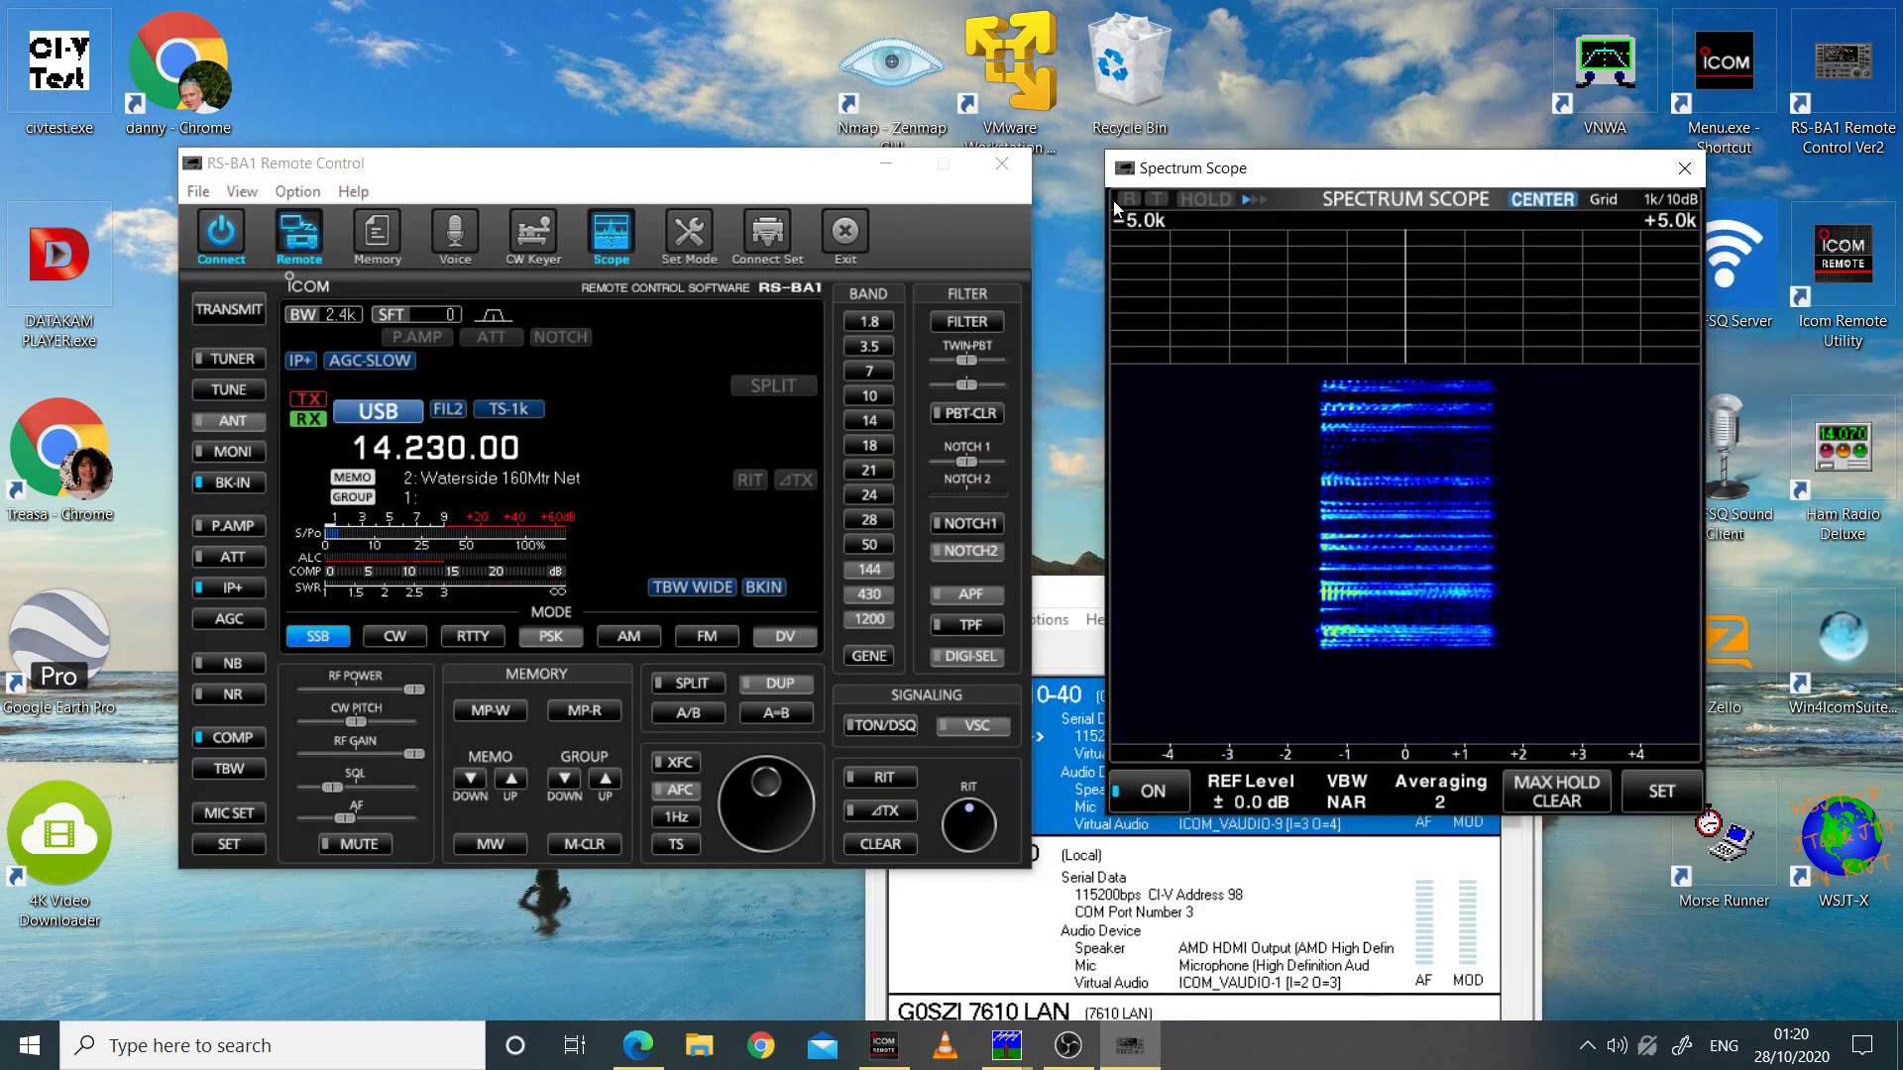
pyautogui.moveTo(855, 178); pyautogui.dragTo(774, 142)
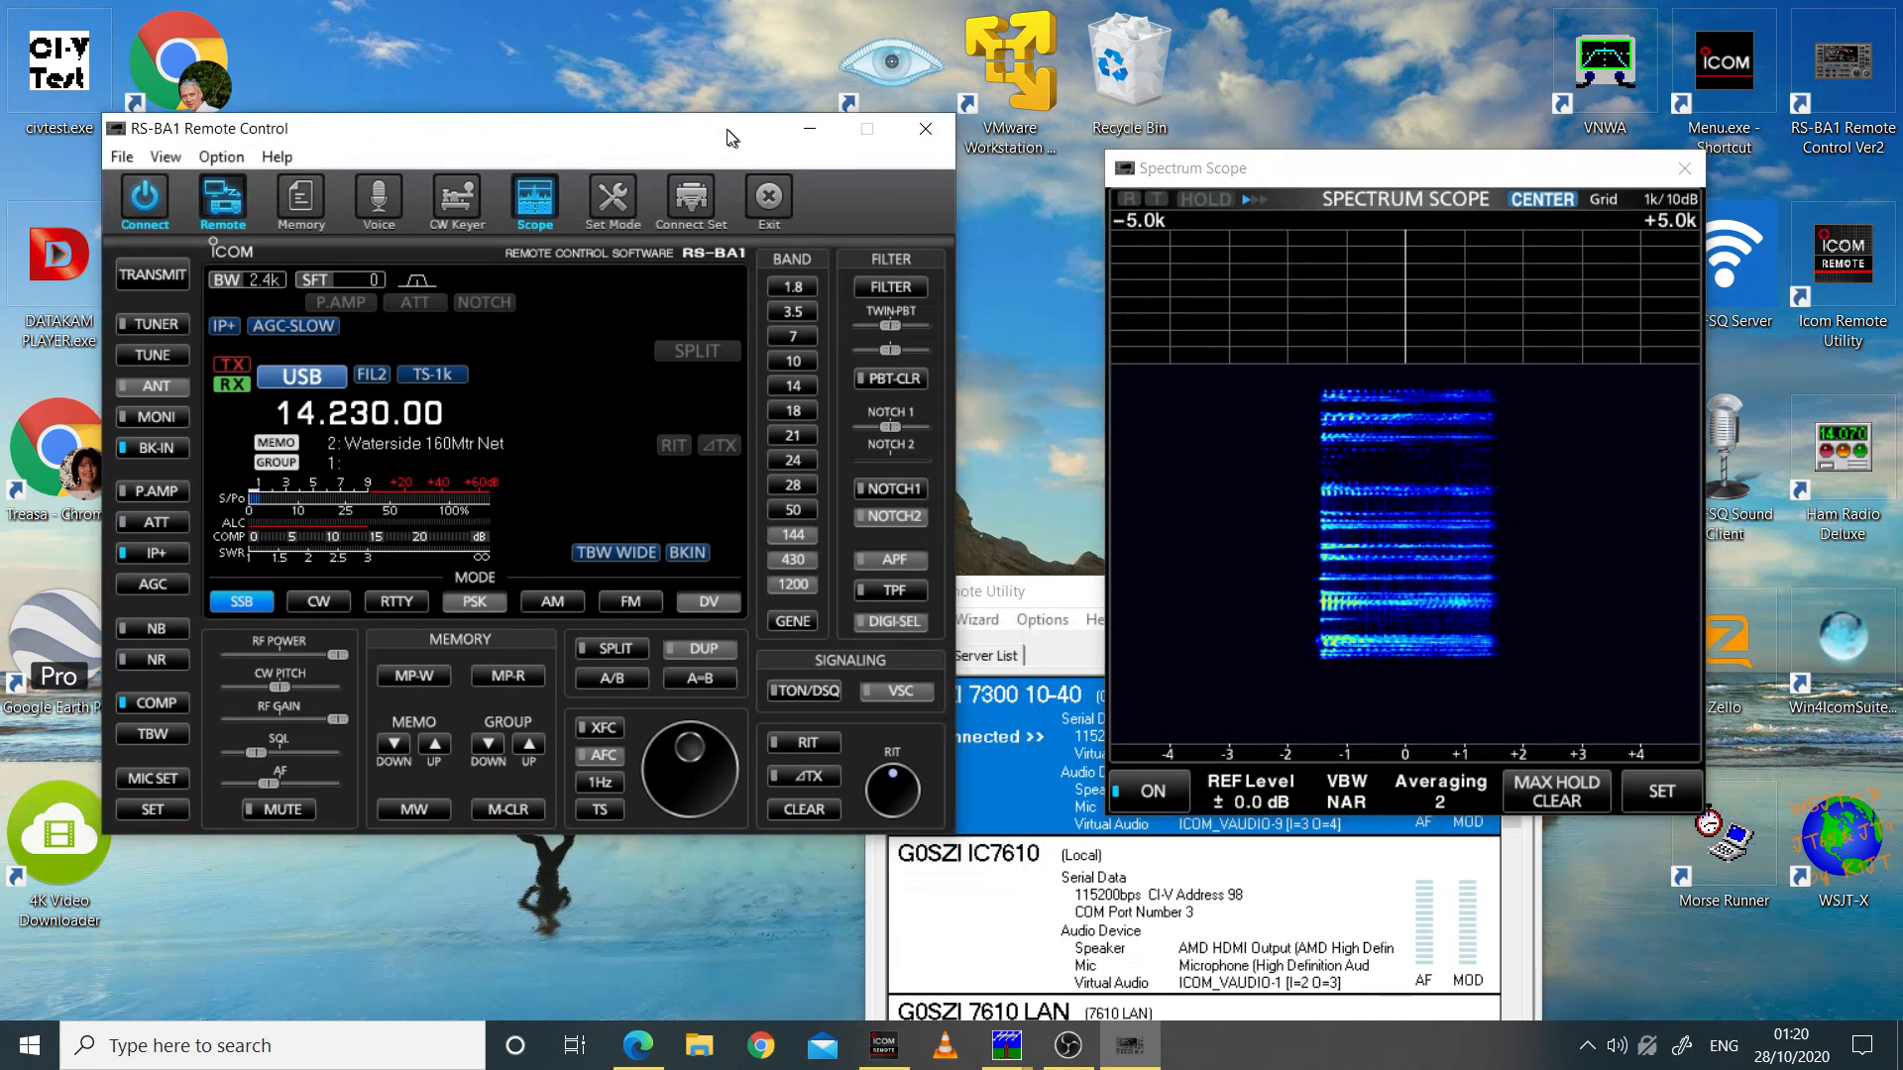